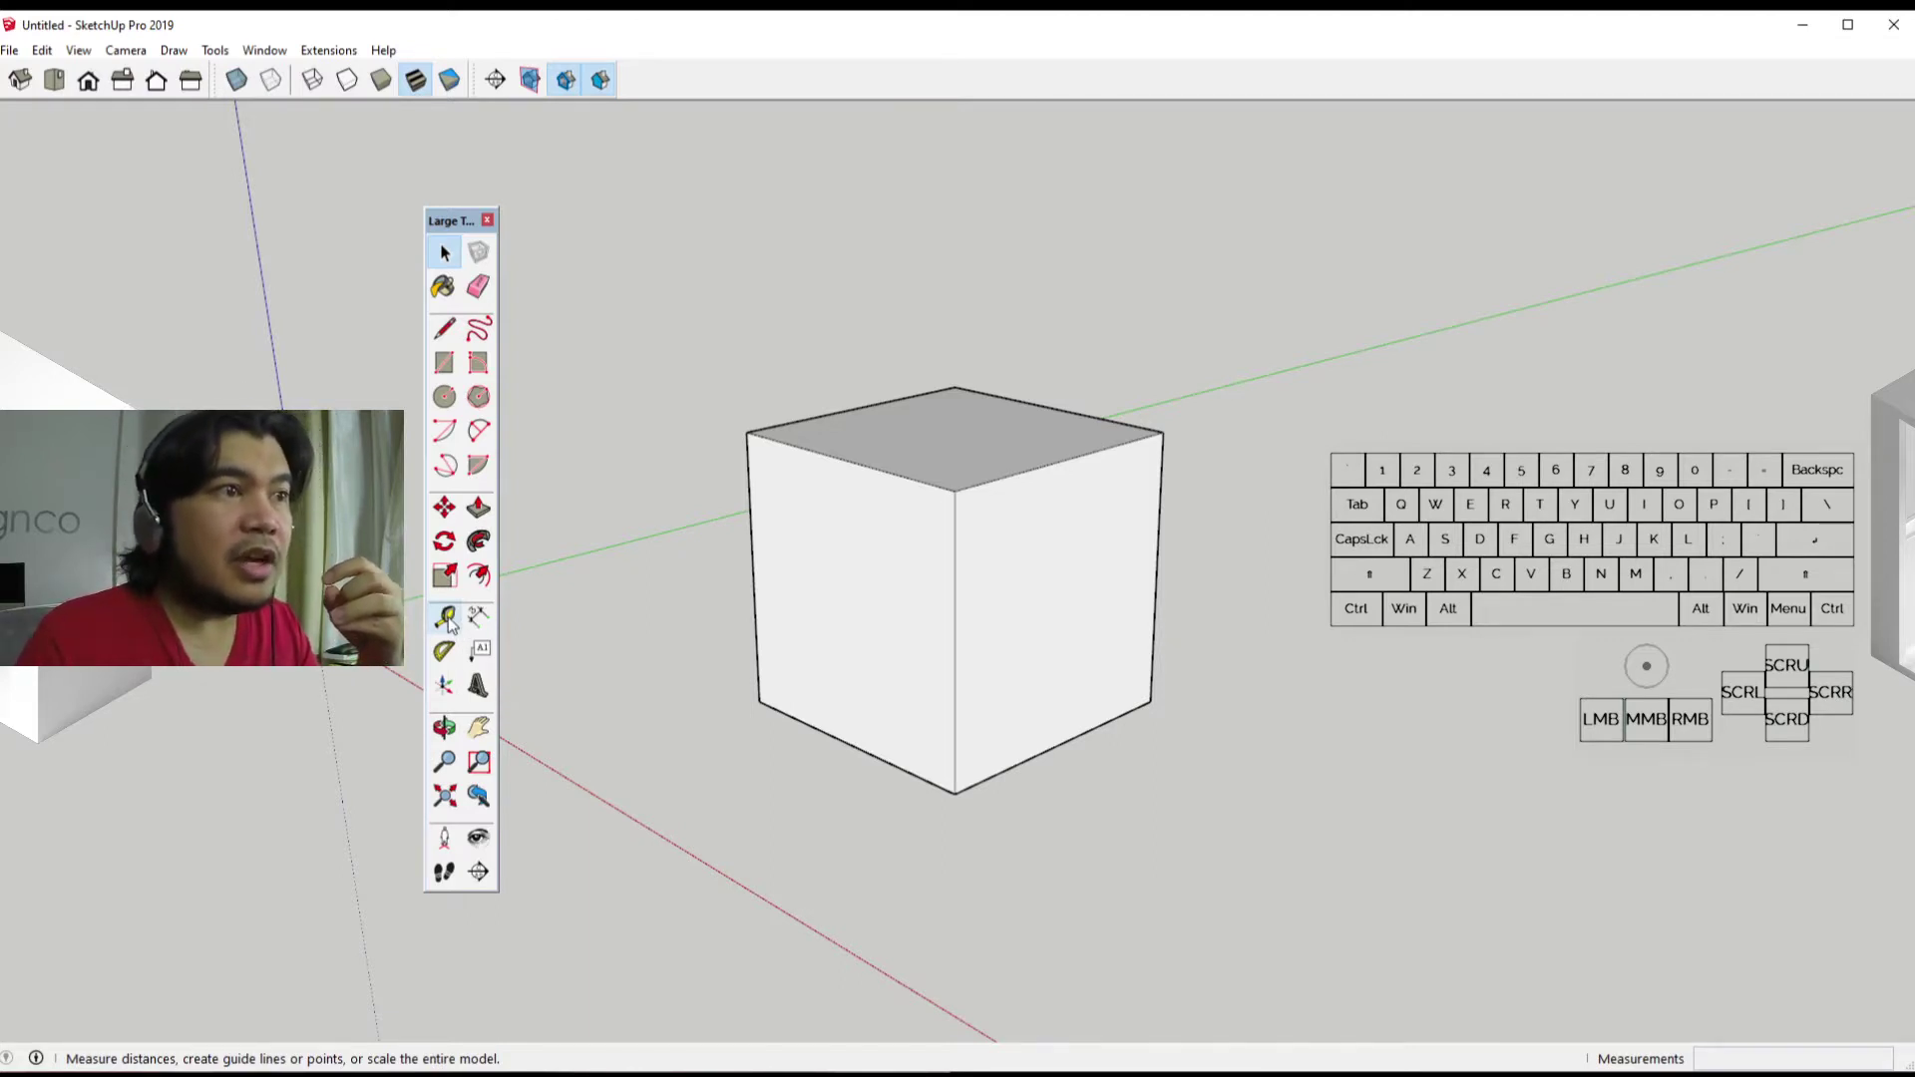
# Step: Create a Tape Measure guide line 100 mm above the bottom edge of the cube's left visible face
pyautogui.click(446, 619)
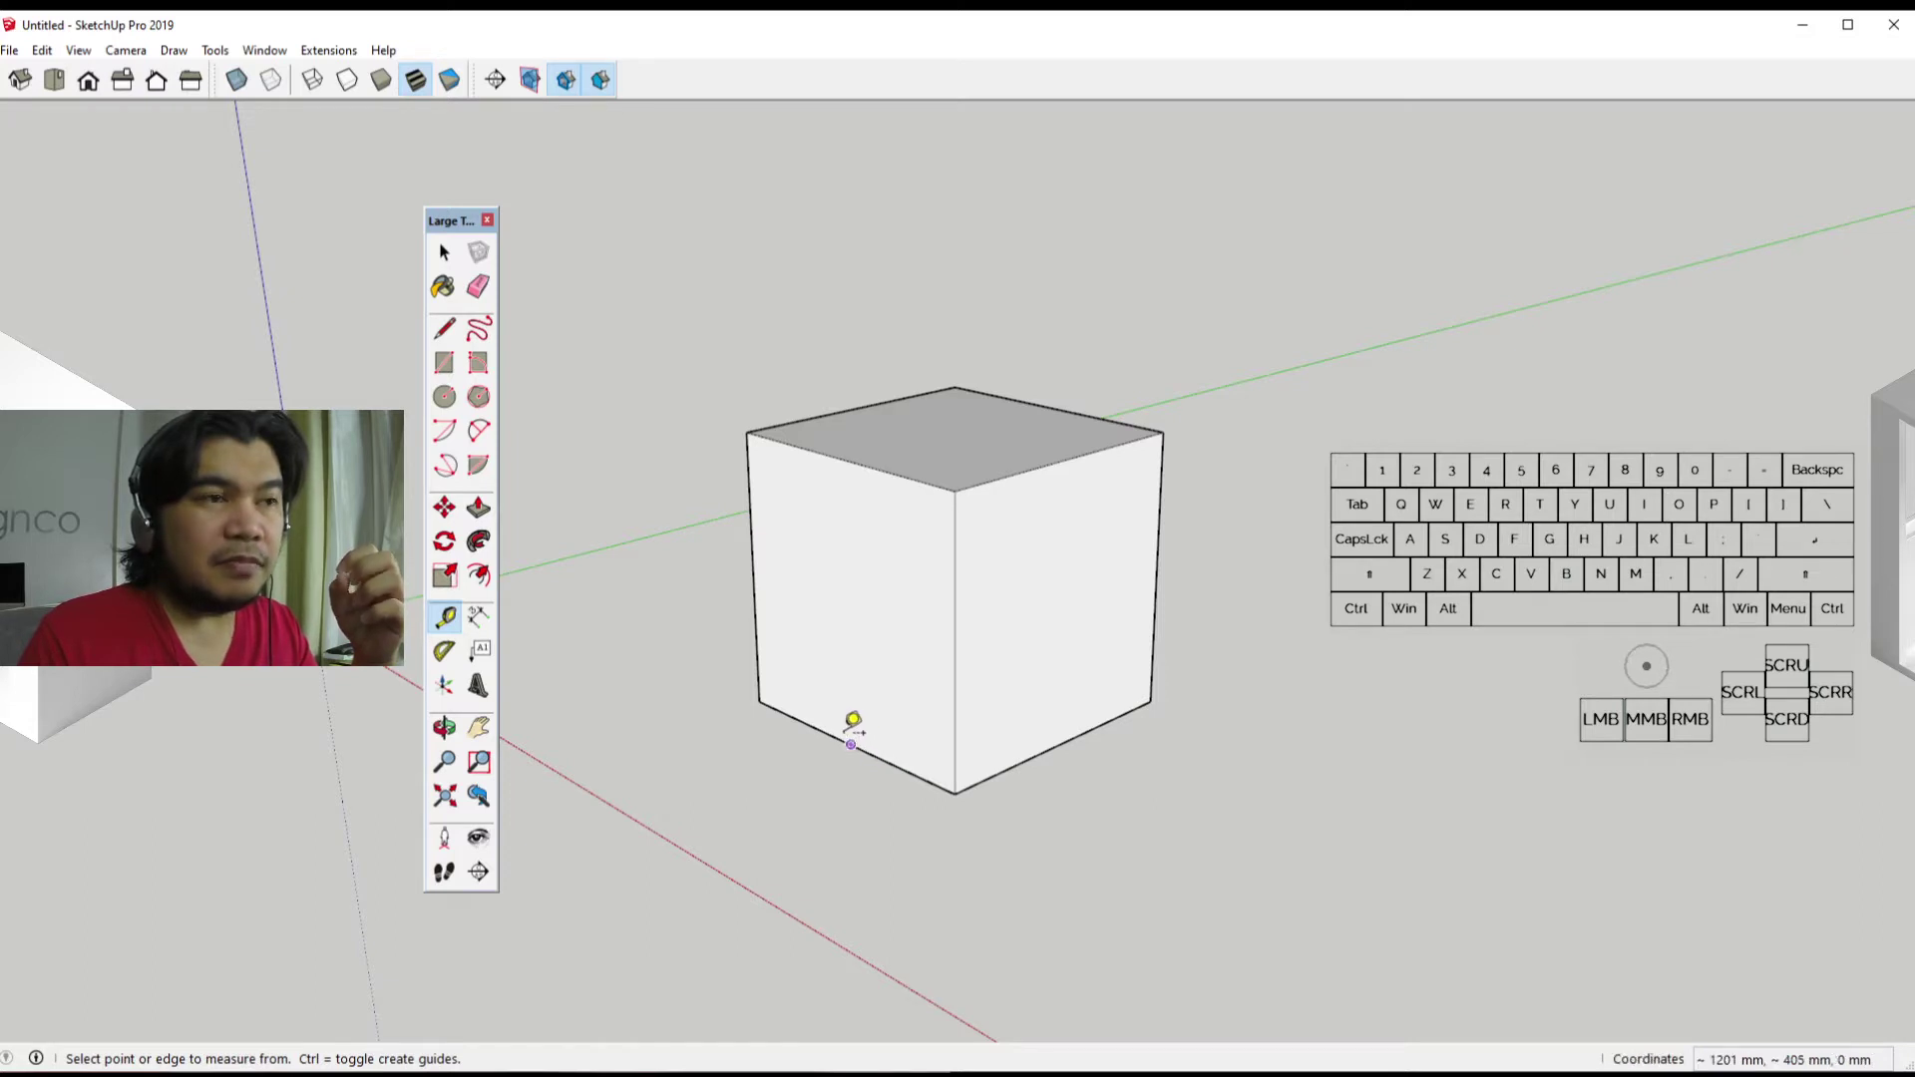
pyautogui.click(897, 764)
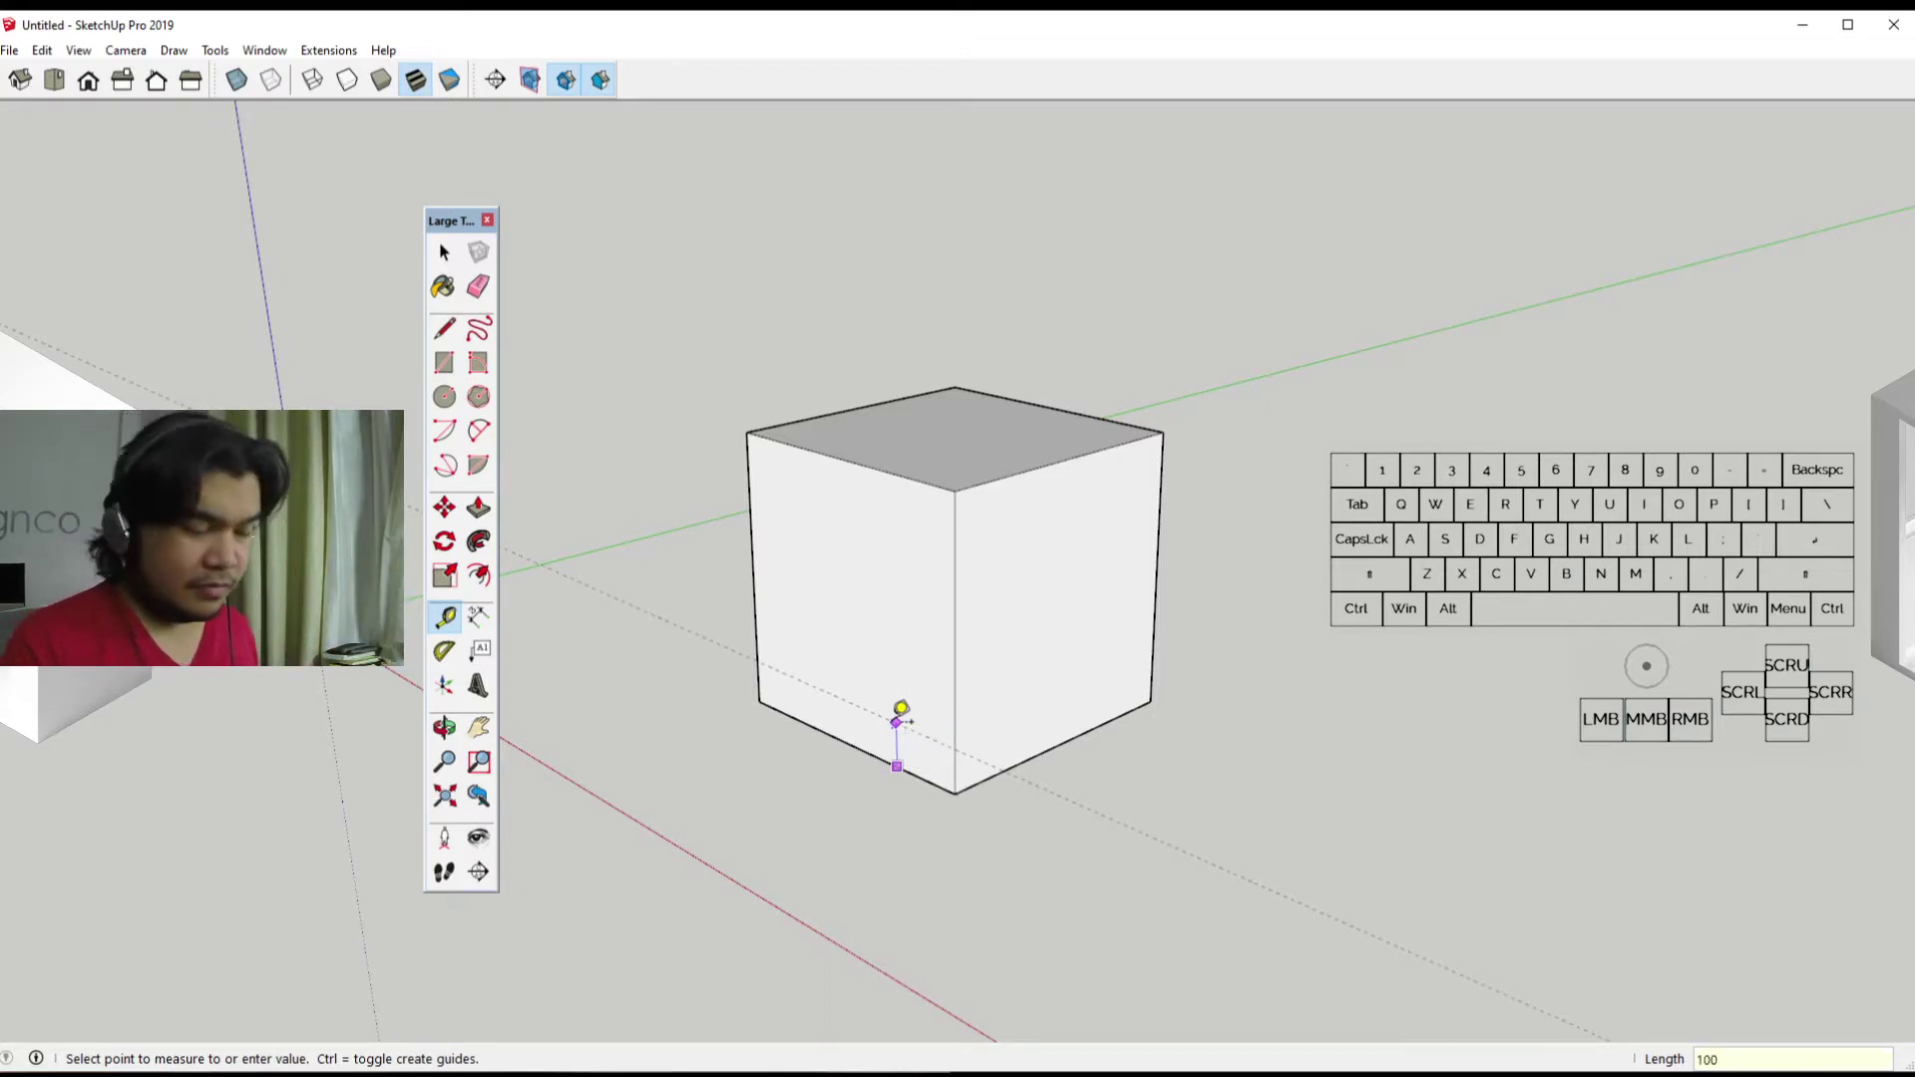
pyautogui.press('Return')
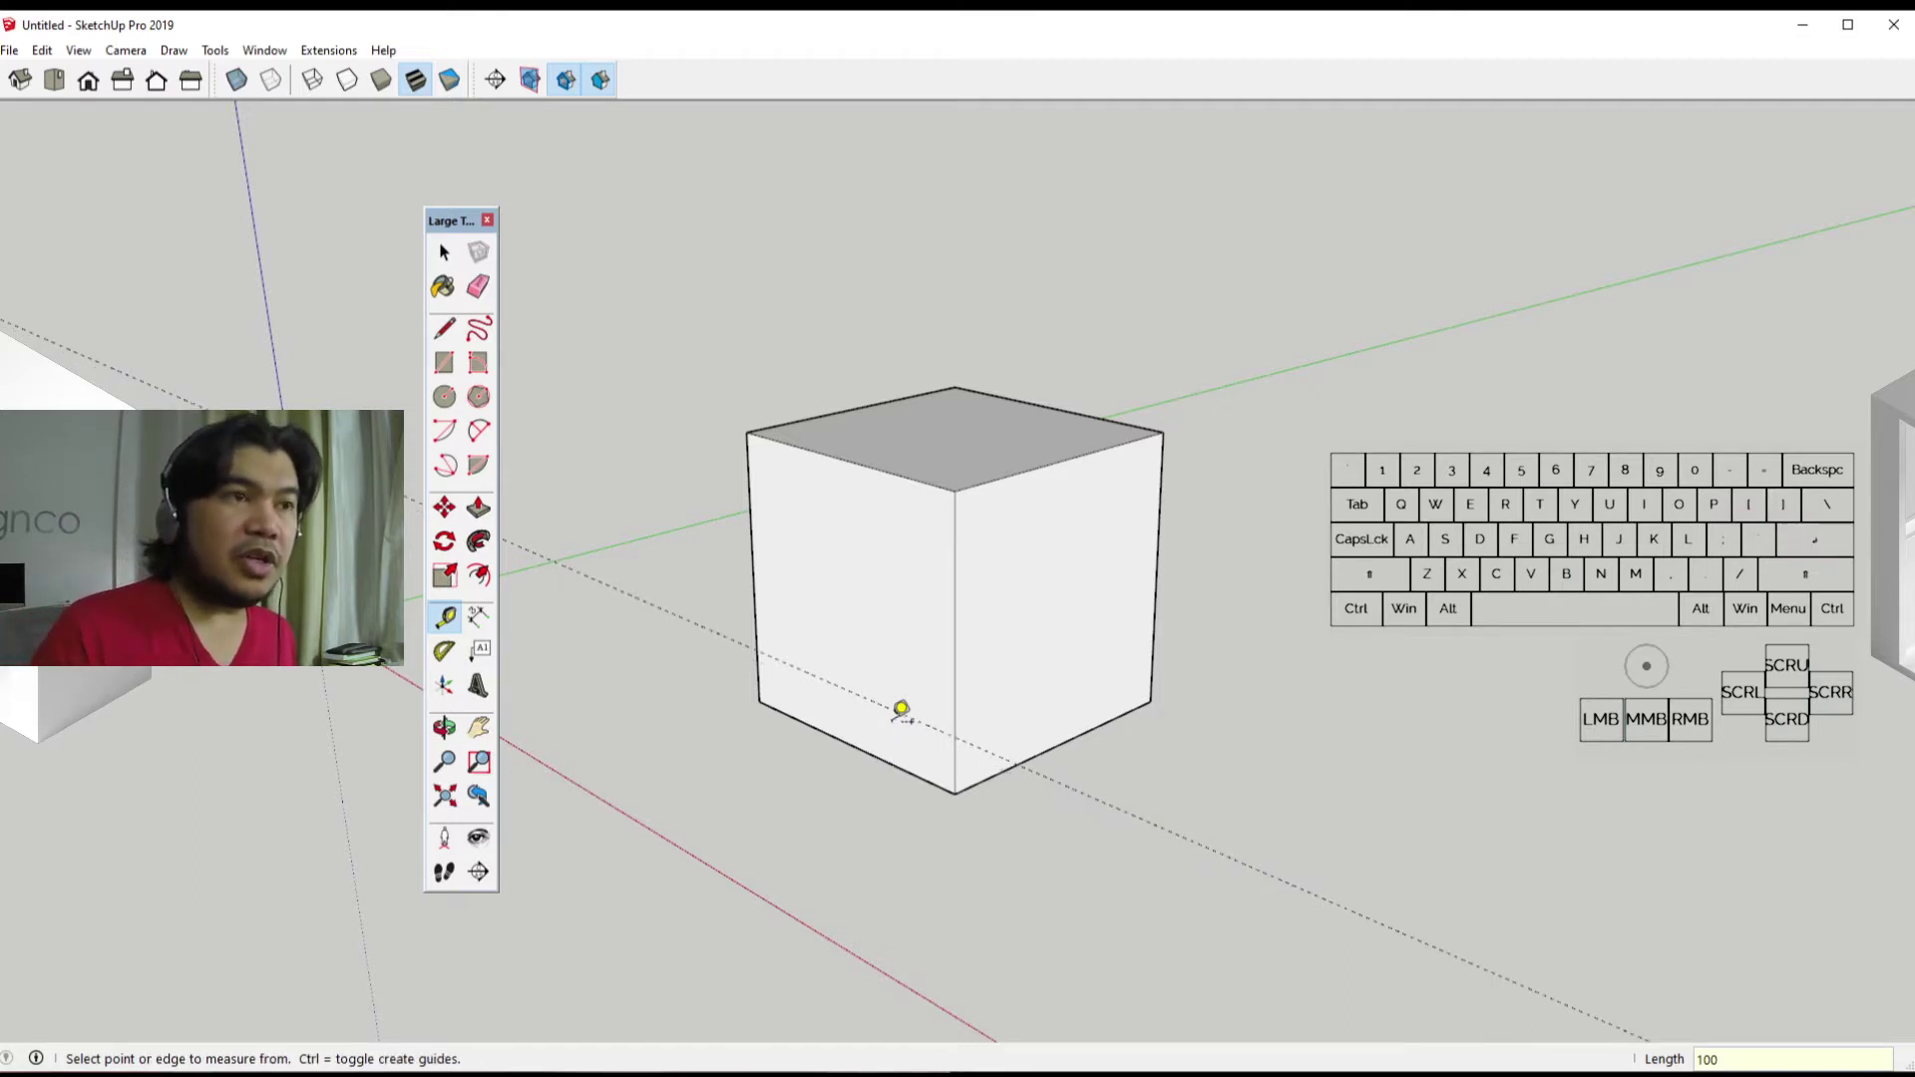
# Step: Draw a line across the cube's right visible face, from the guide's crossing on the shared vertical edge to the far vertical edge, parallel to the base
pyautogui.moveTo(966, 718); pyautogui.dragTo(915, 731, button='middle')
pyautogui.press('l')
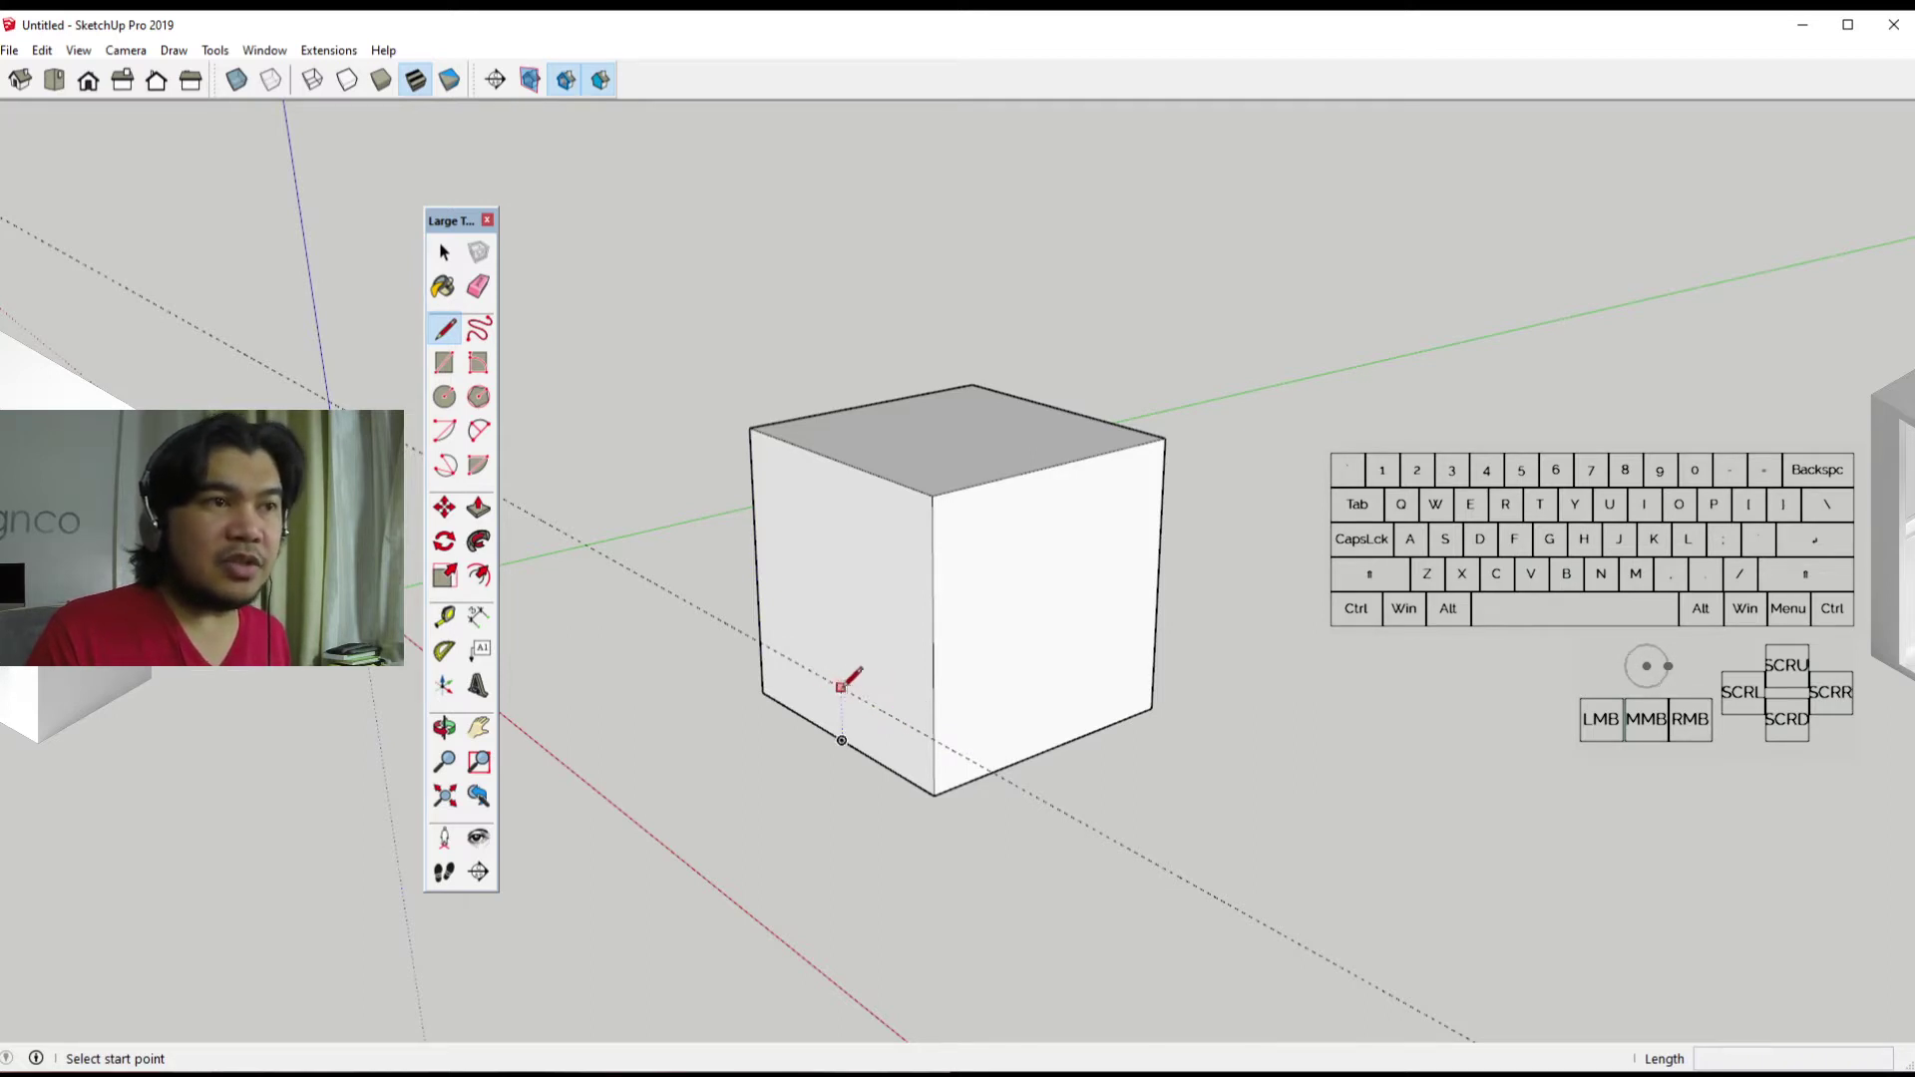
pyautogui.click(934, 738)
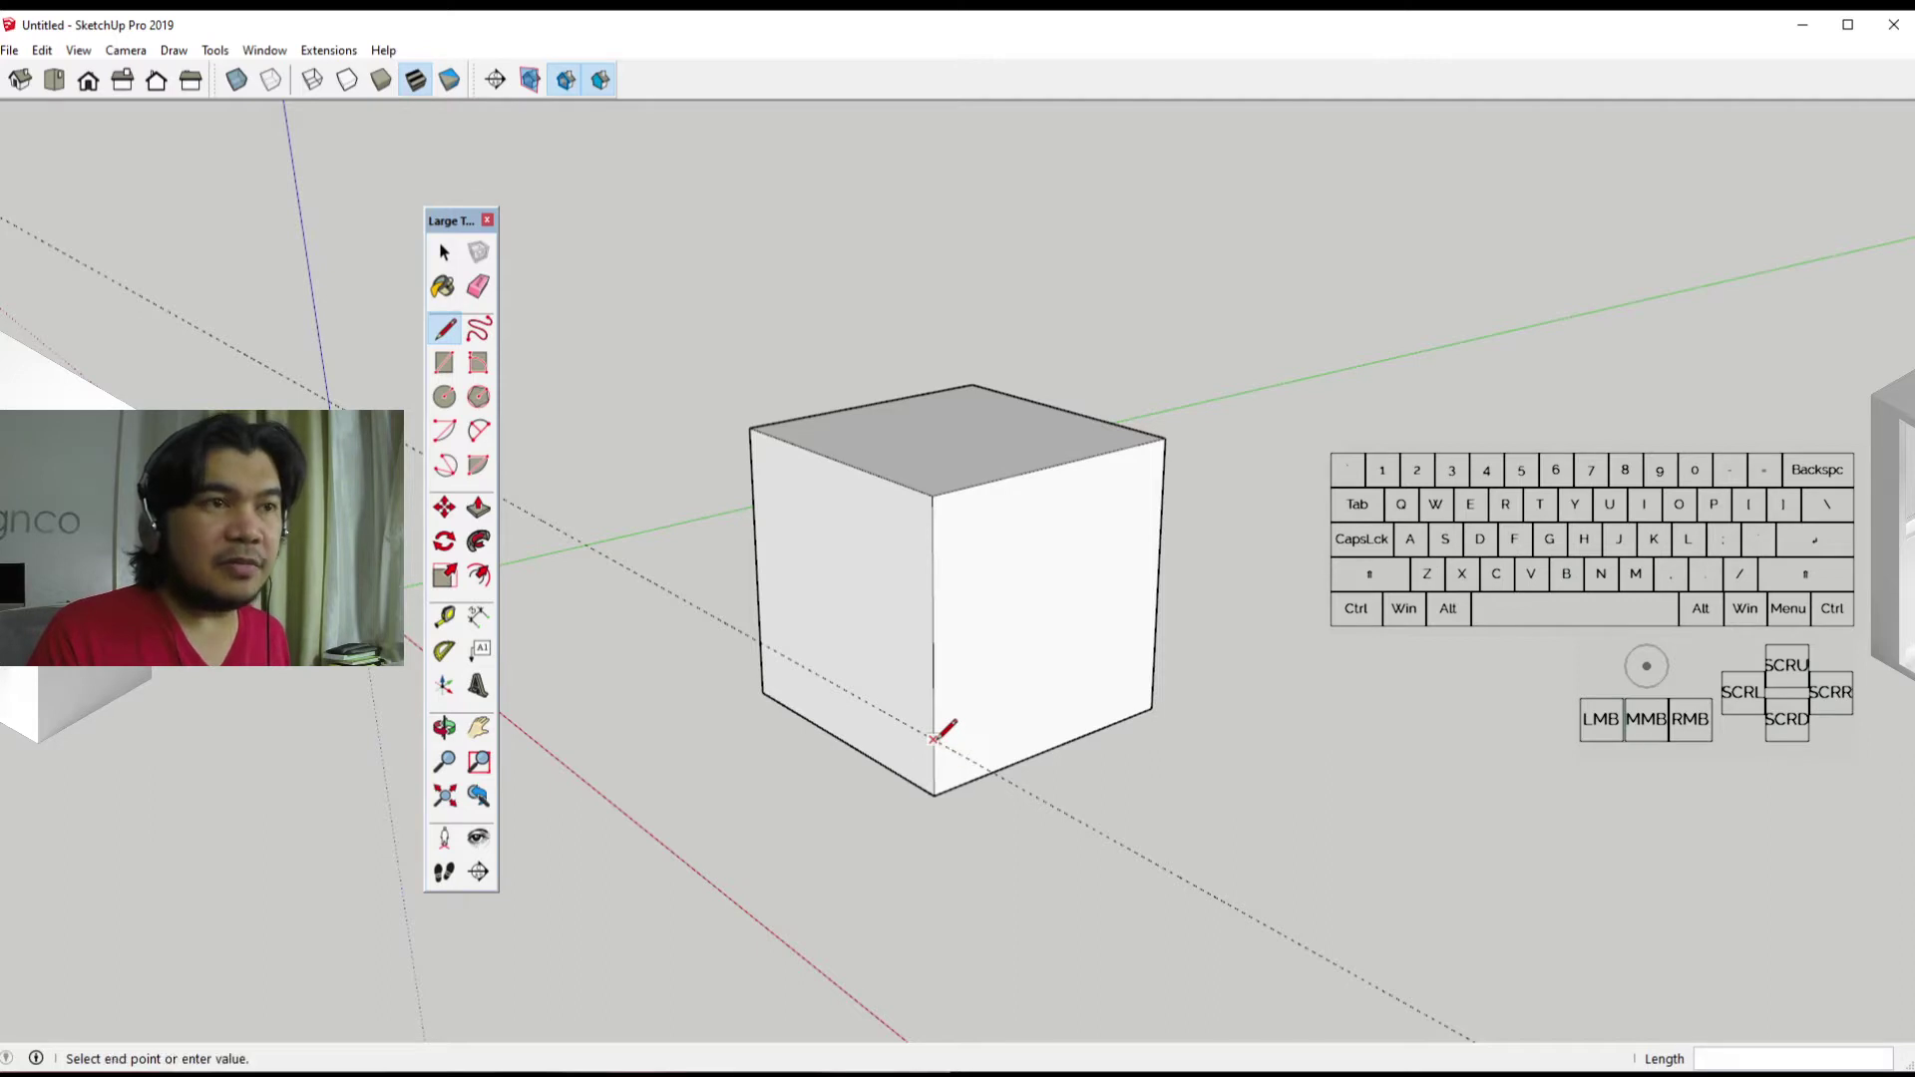
pyautogui.click(1154, 657)
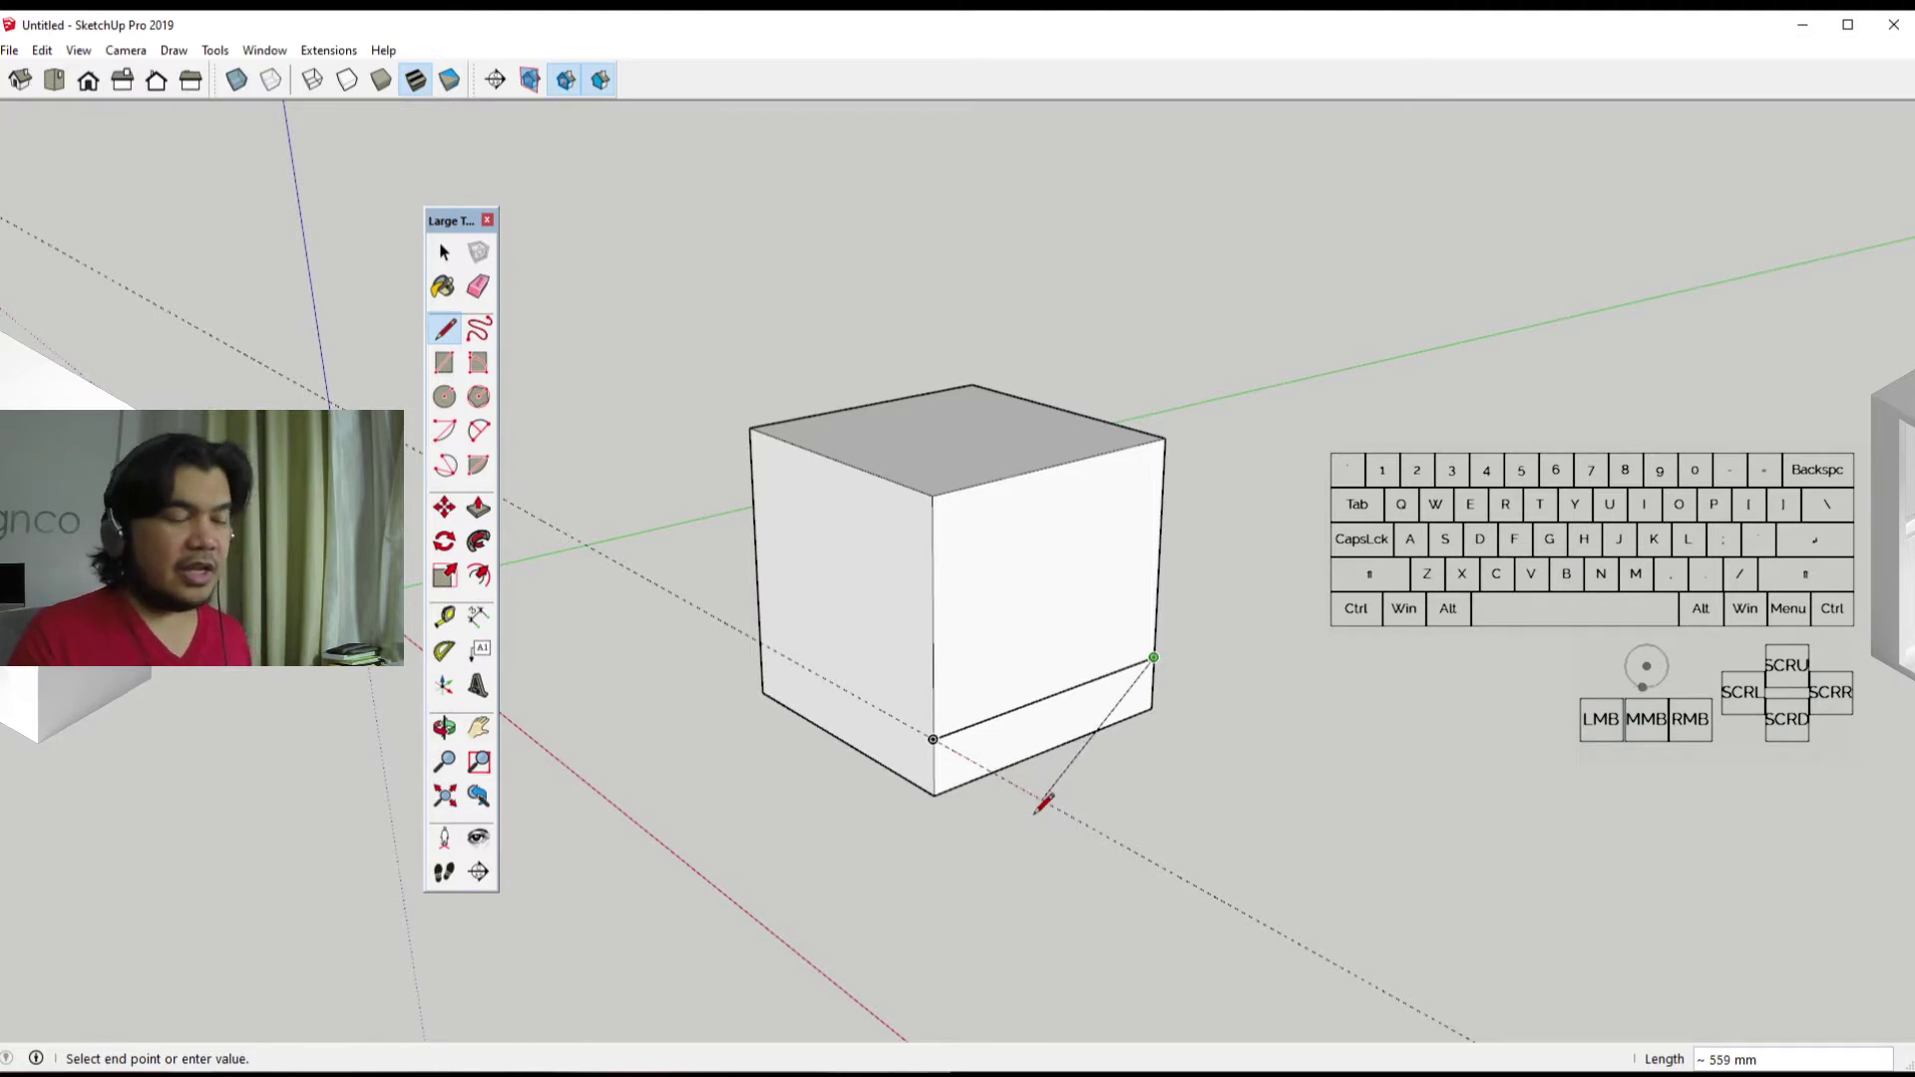
pyautogui.press('space')
# Step: Dimension two adjacent top edges of the cube from their shared corner, placing both dimensions above the cube
pyautogui.moveTo(1081, 735)
pyautogui.mouseDown(button='middle')
pyautogui.moveTo(924, 739)
pyautogui.moveTo(1124, 758)
pyautogui.moveTo(1050, 753)
pyautogui.mouseUp(button='middle')
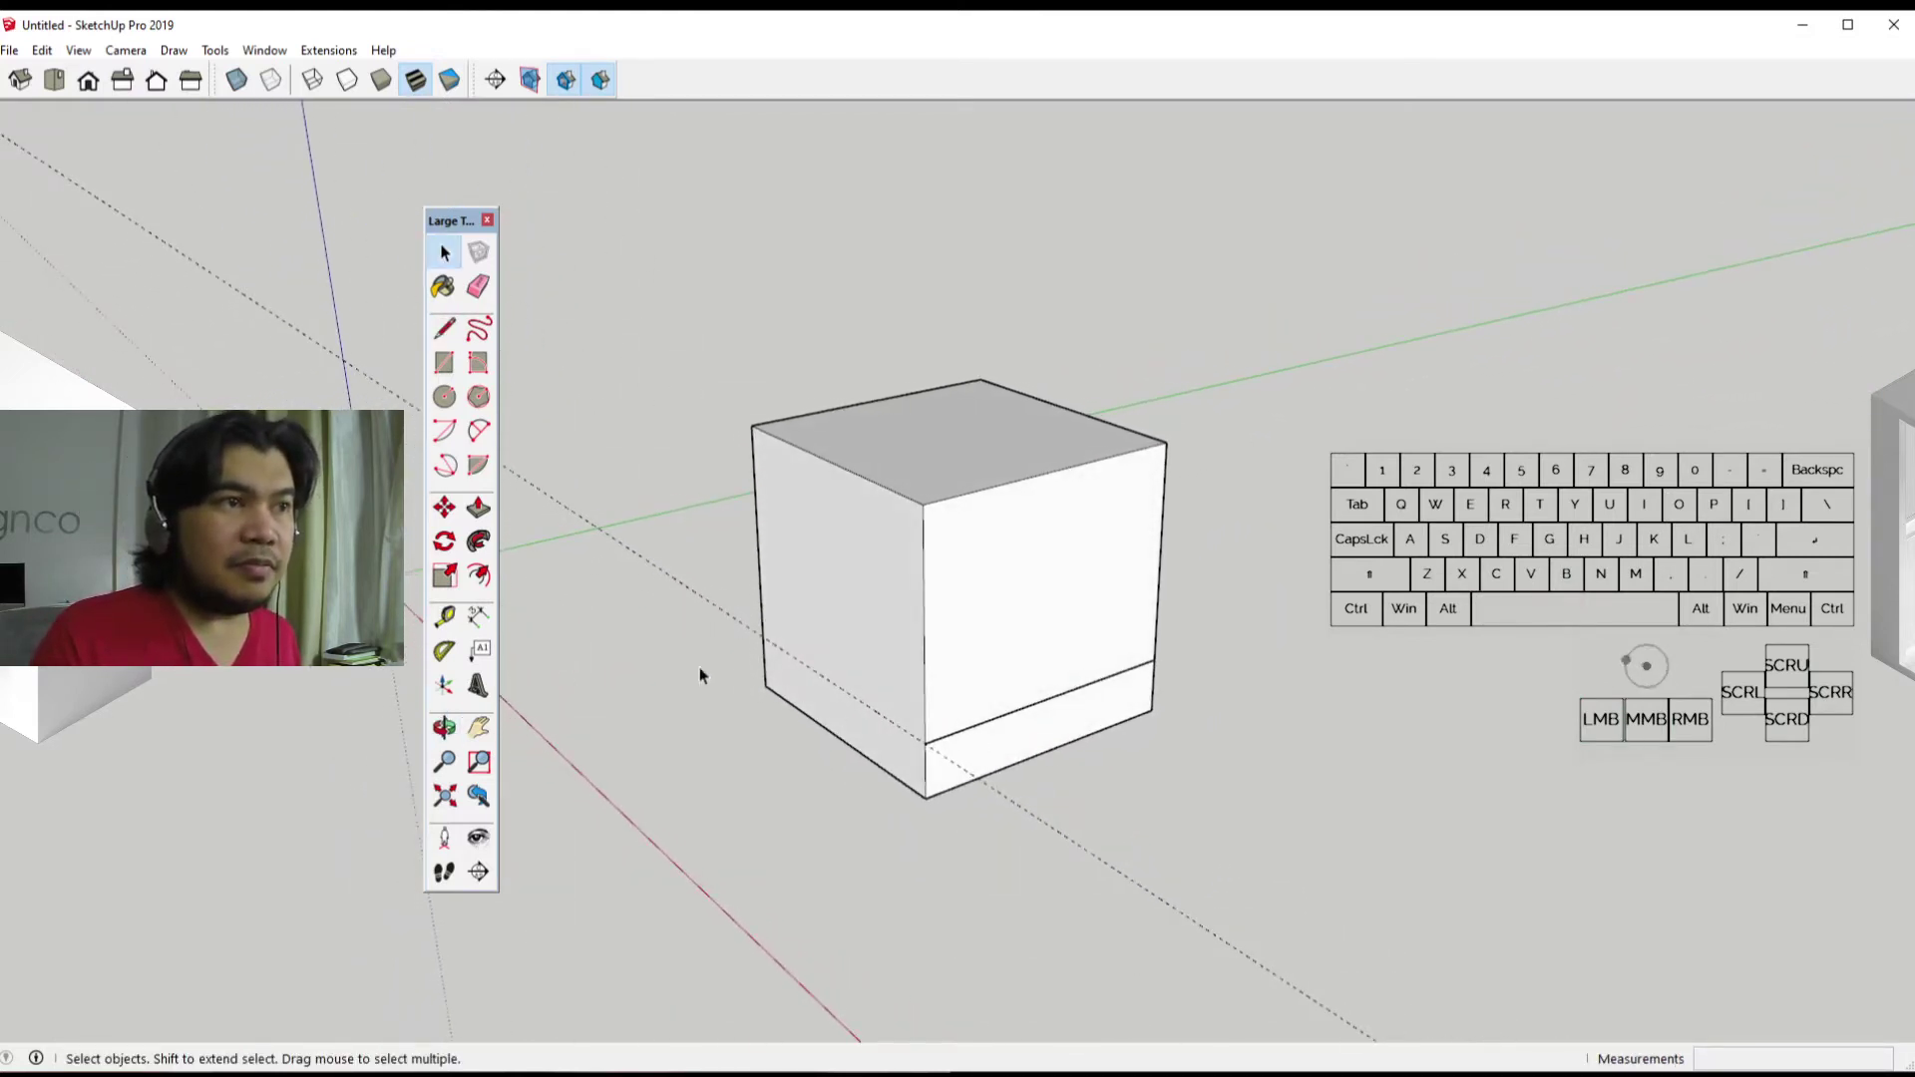
pyautogui.click(479, 619)
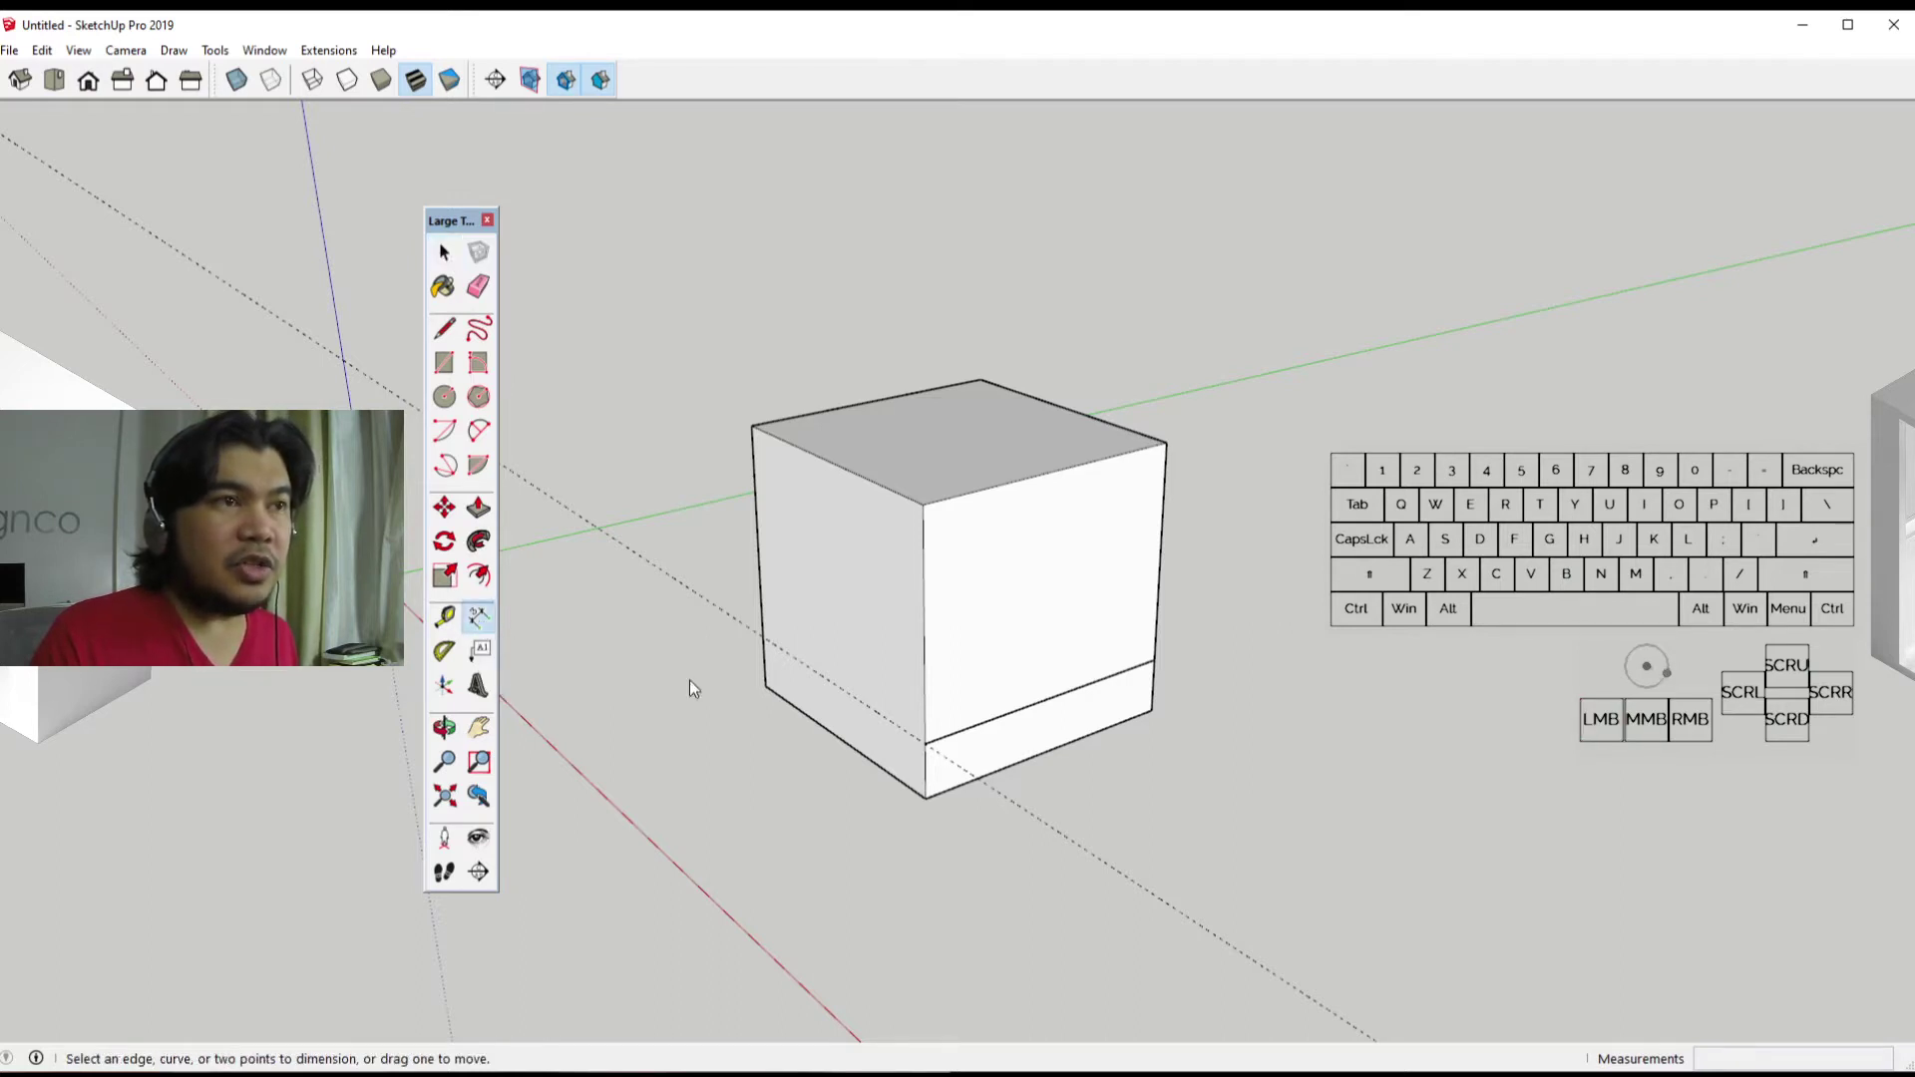
pyautogui.click(753, 431)
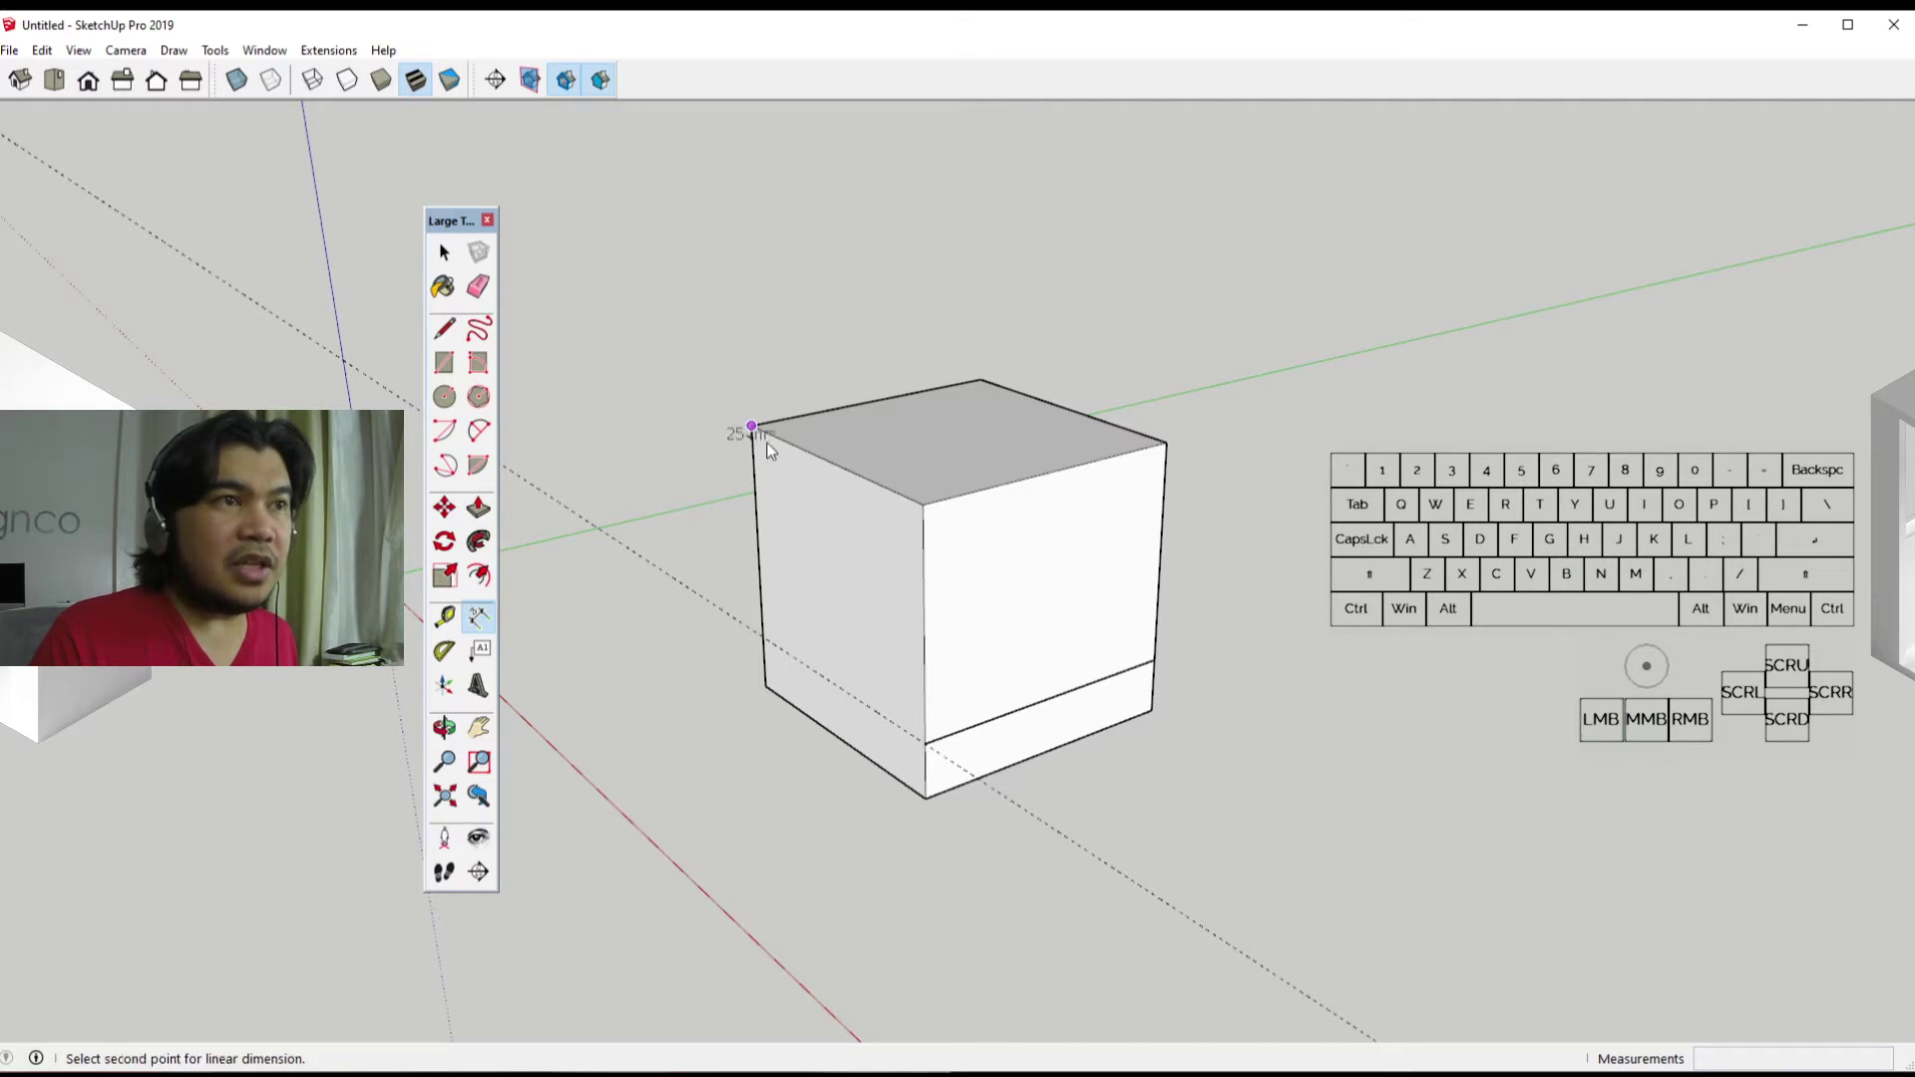
pyautogui.click(925, 511)
pyautogui.click(906, 337)
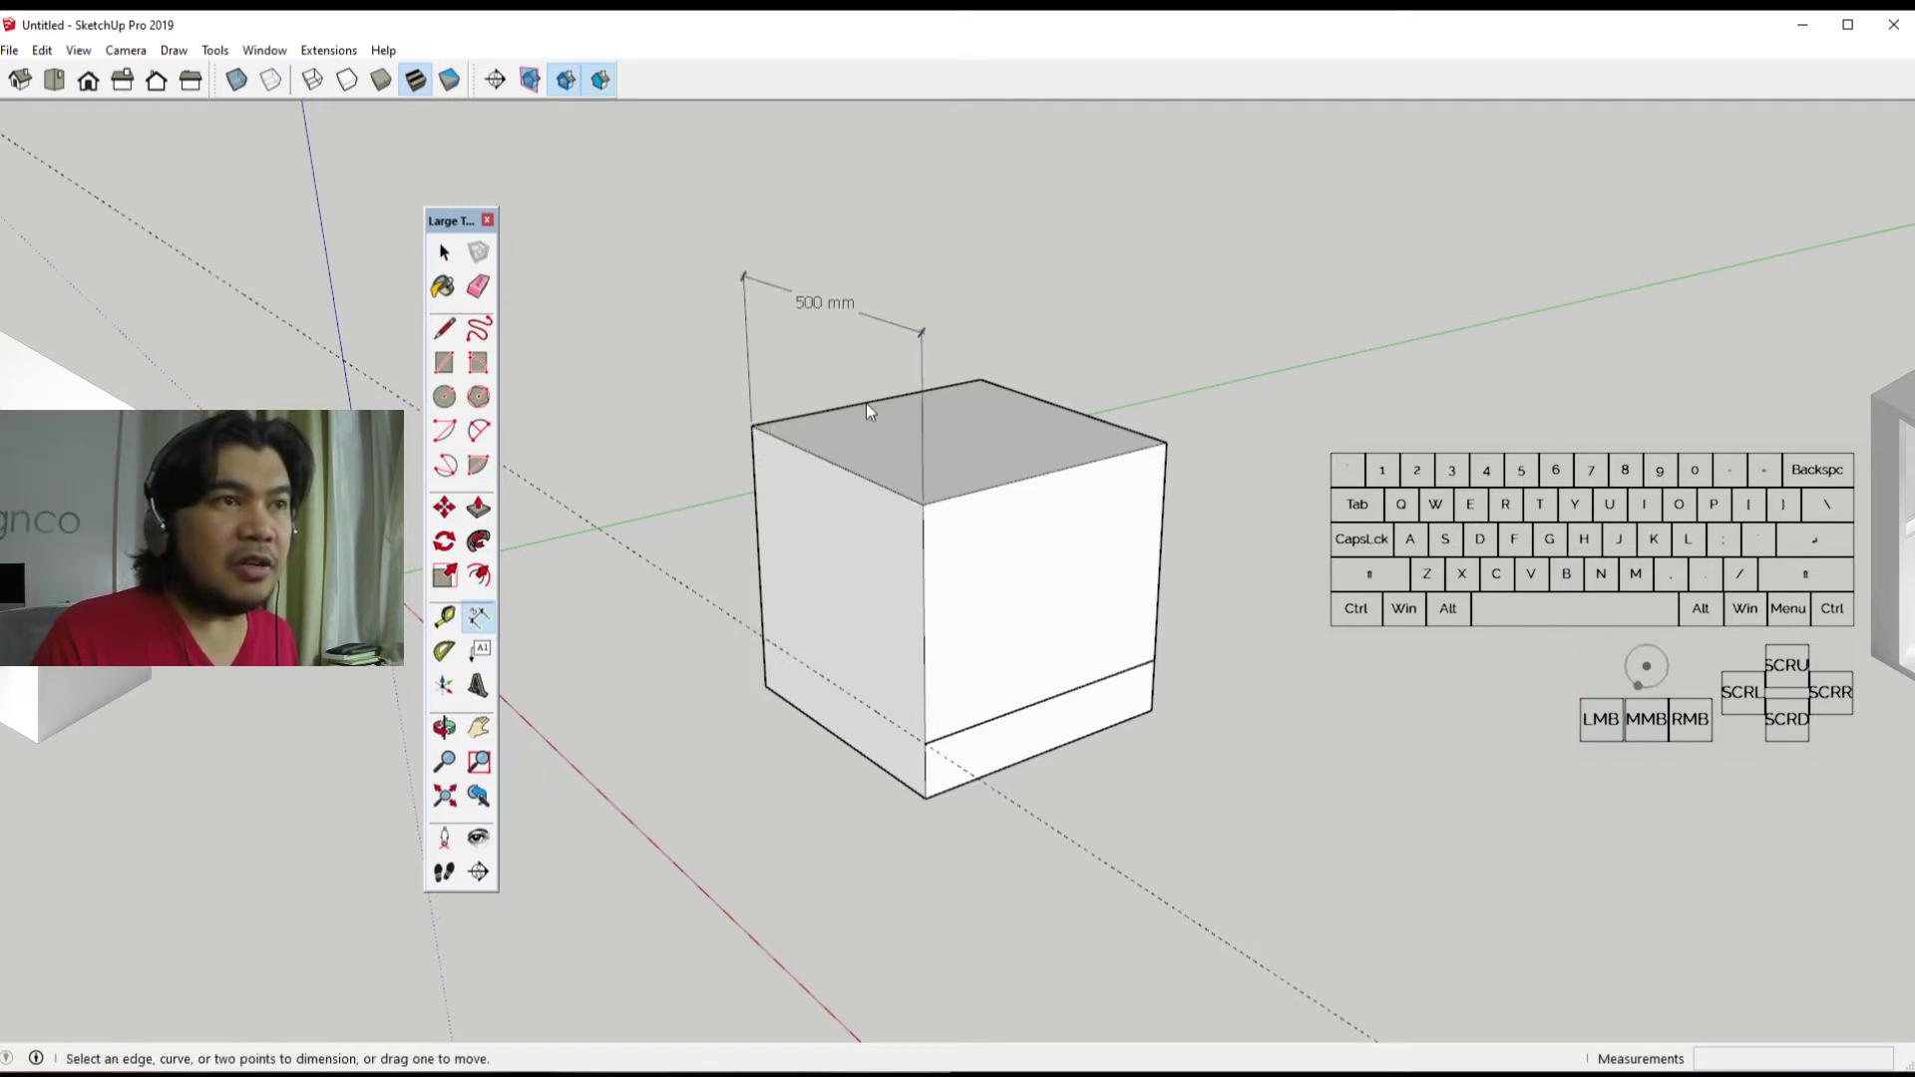
pyautogui.click(752, 431)
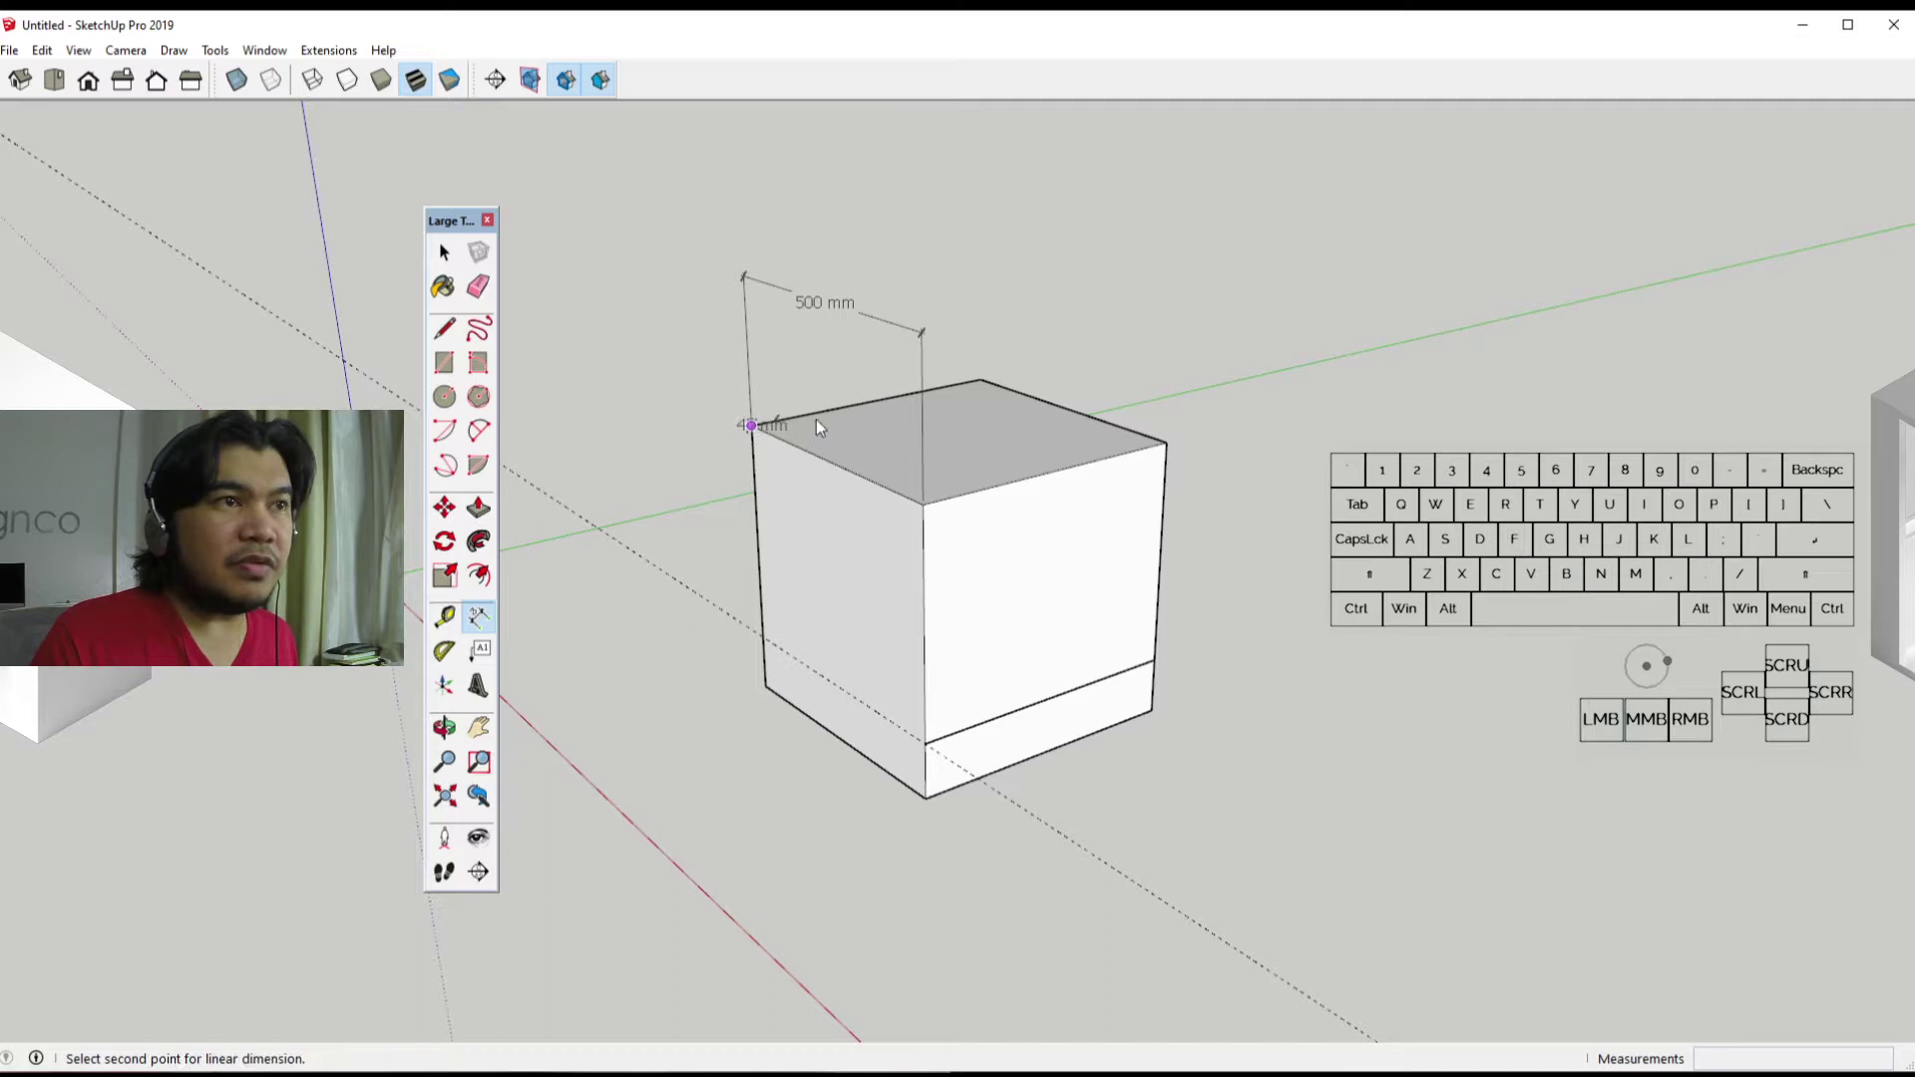
pyautogui.click(983, 381)
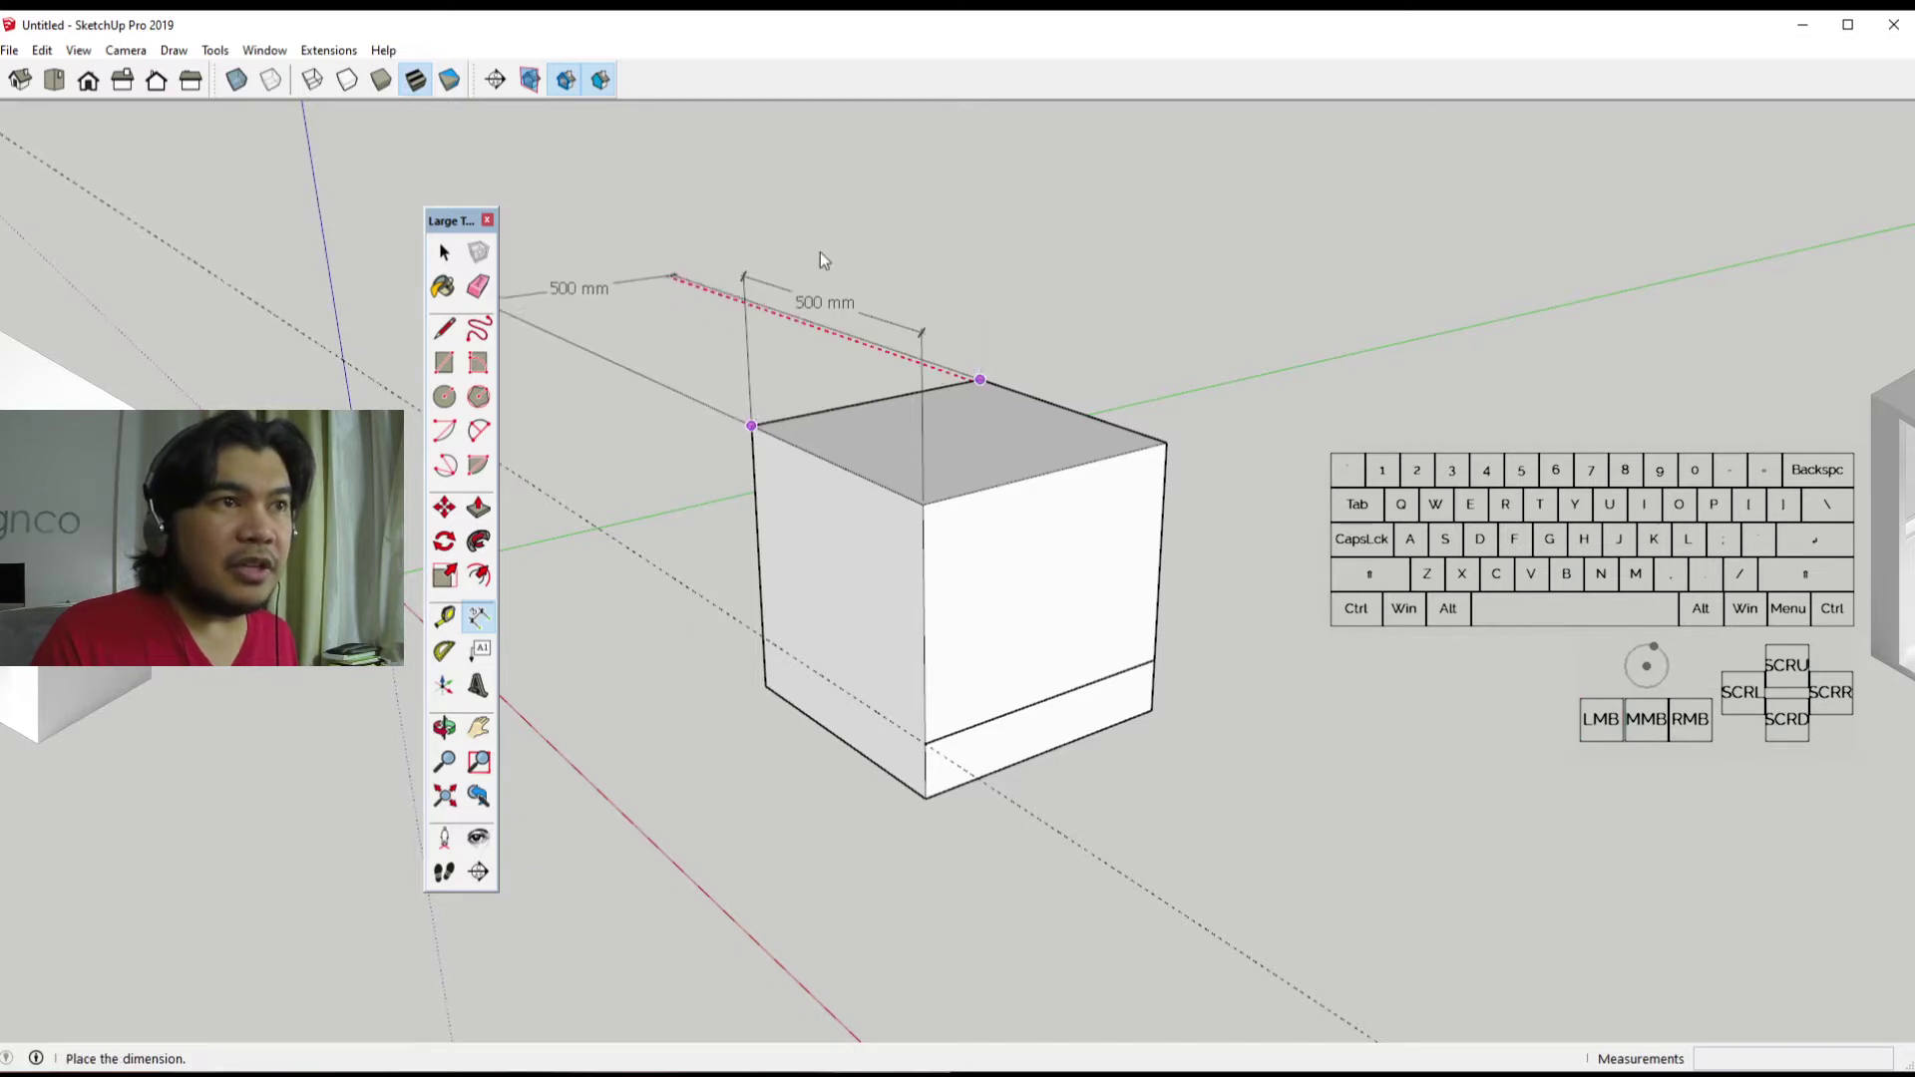
pyautogui.click(970, 240)
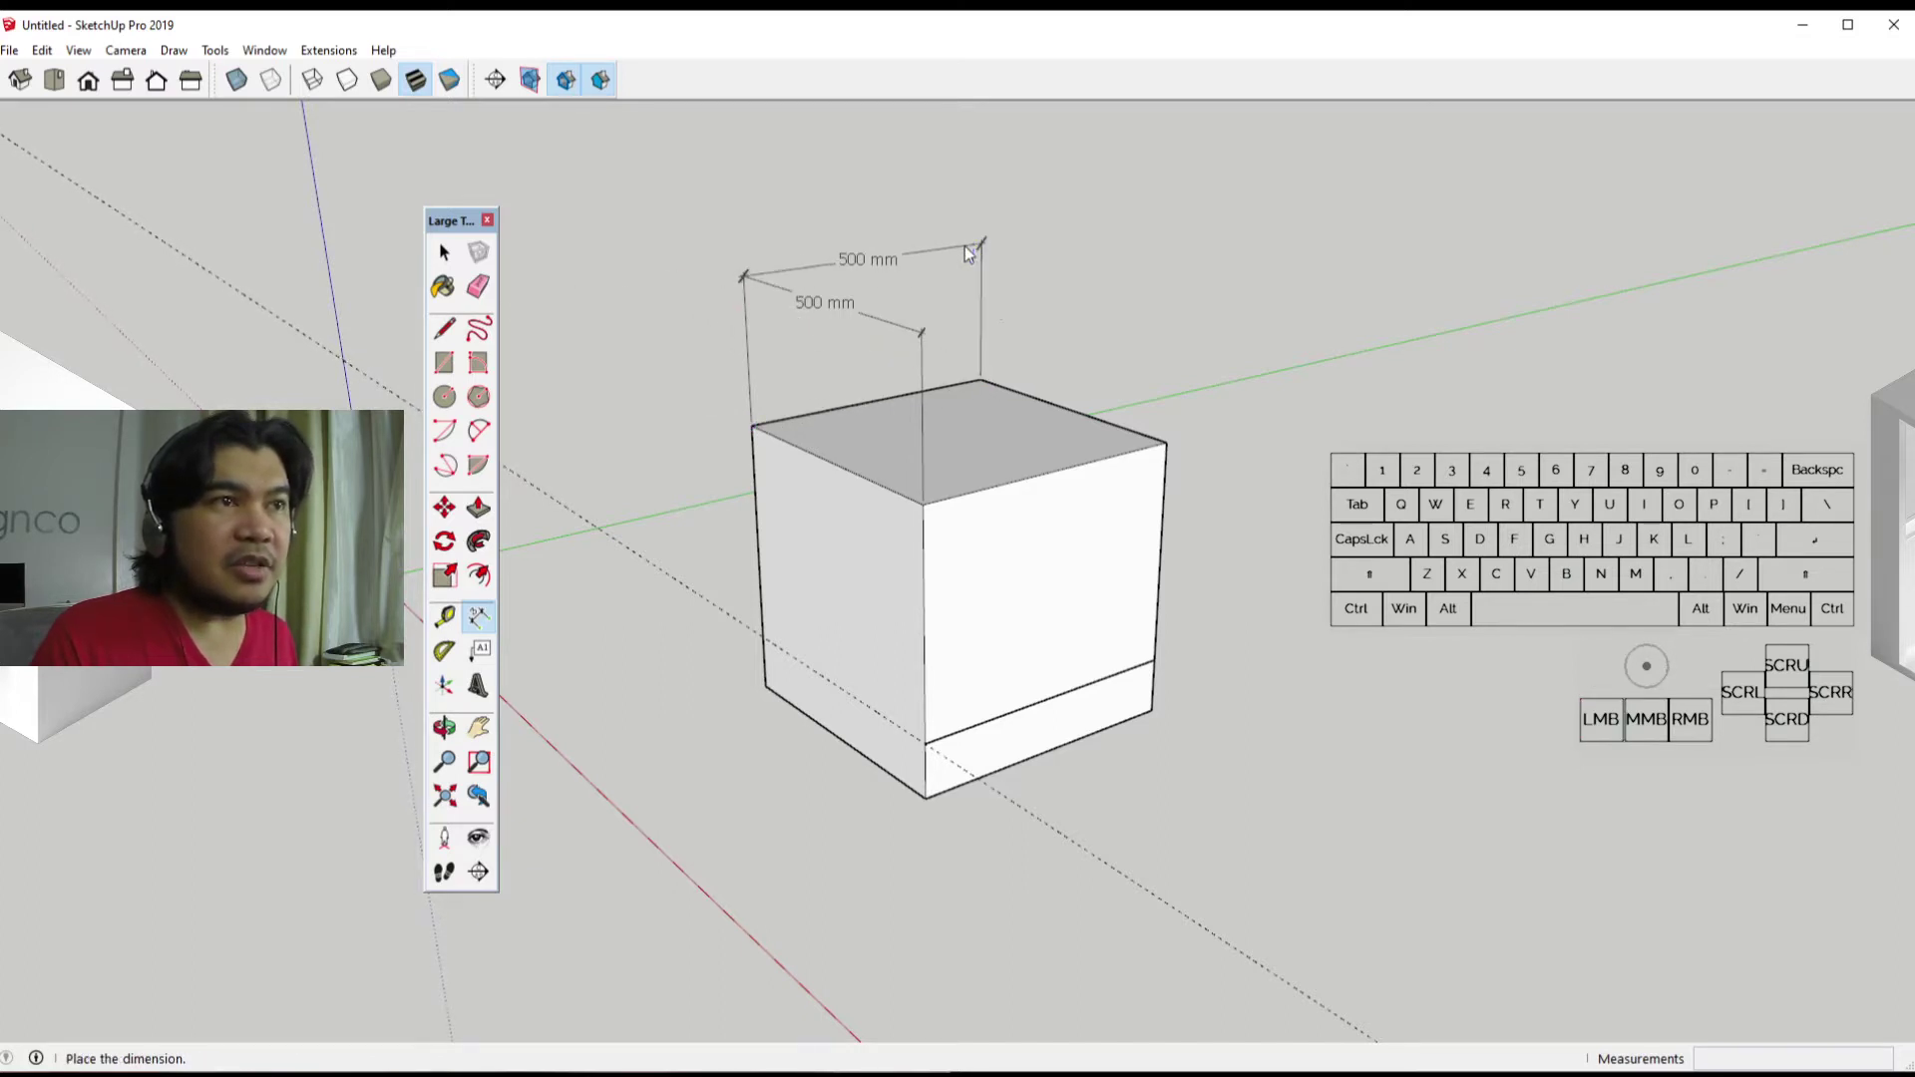
# Step: Examine how the two edge dimensions display around the cube from several viewing angles
pyautogui.moveTo(1015, 498); pyautogui.dragTo(1124, 500, button='middle')
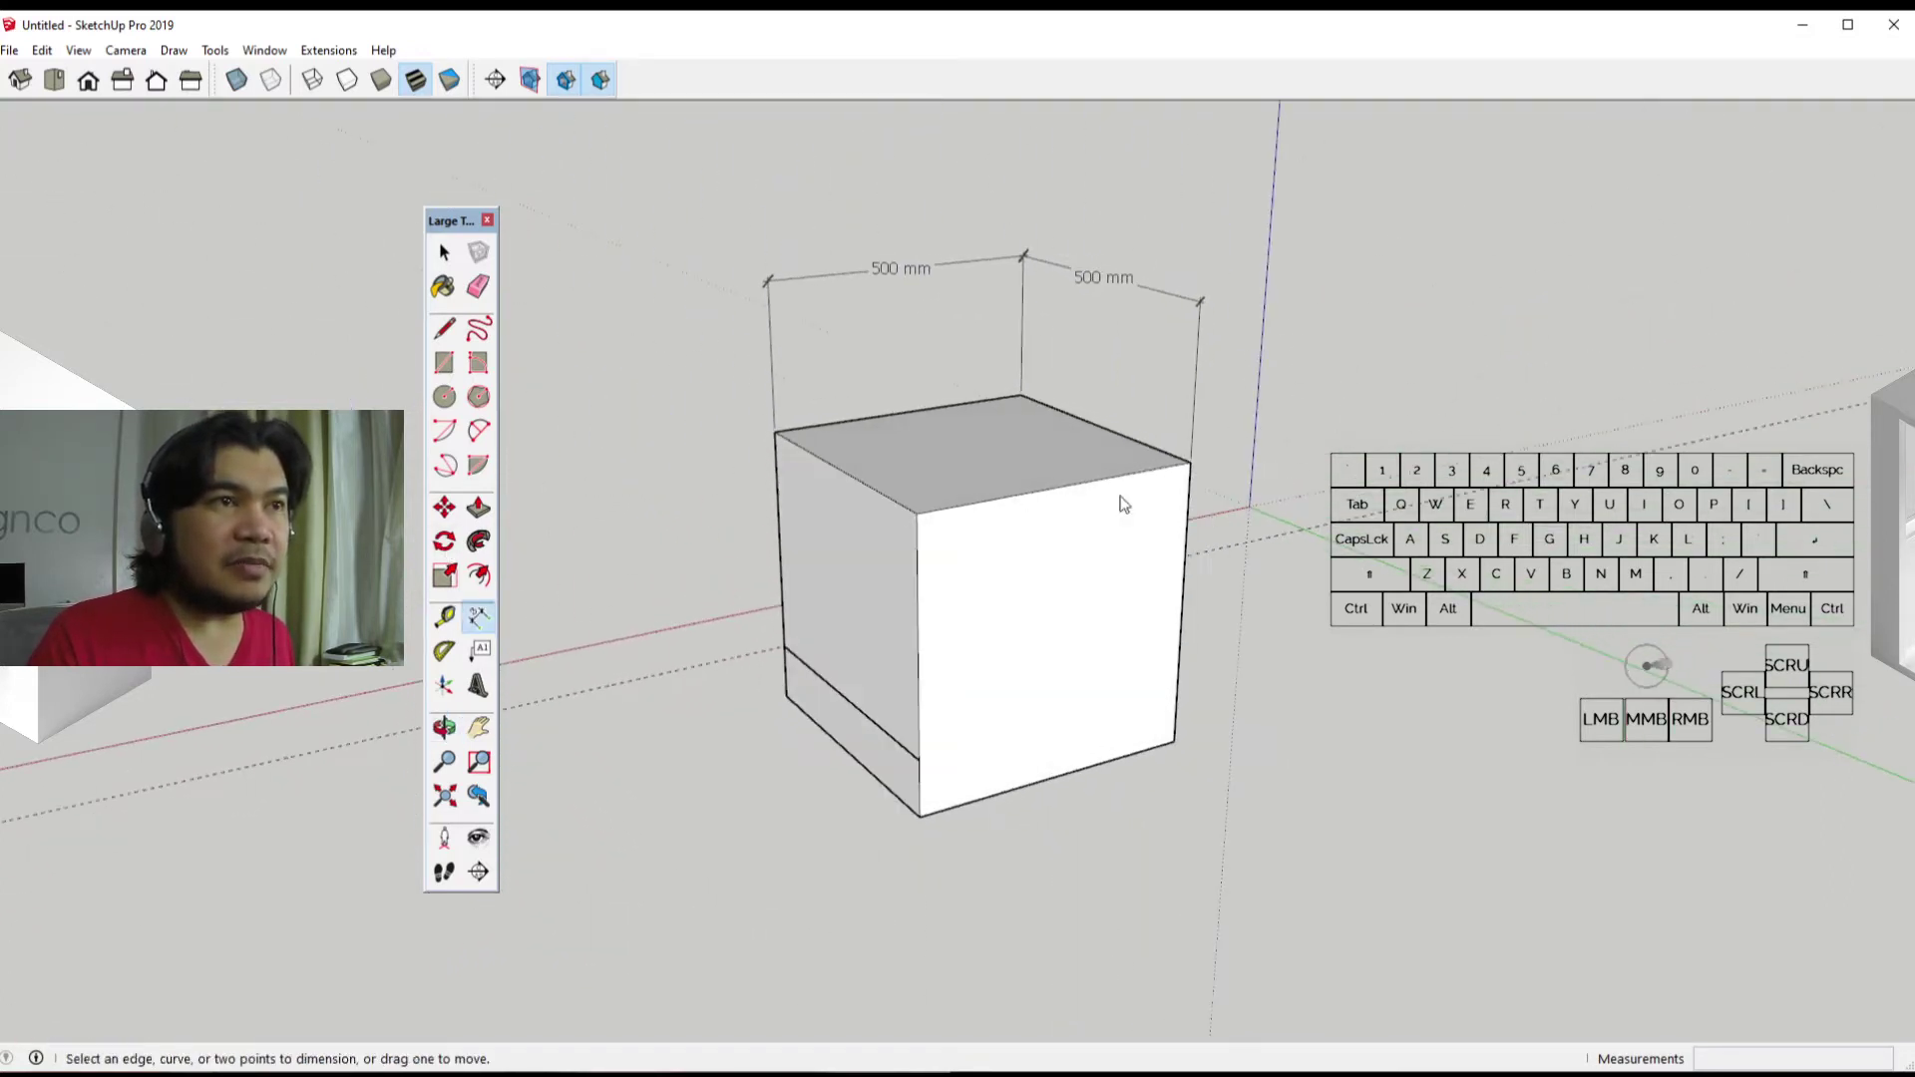
pyautogui.moveTo(973, 523); pyautogui.dragTo(1041, 561, button='middle')
pyautogui.scroll(2, 1069, 385)
pyautogui.scroll(2, 878, 565)
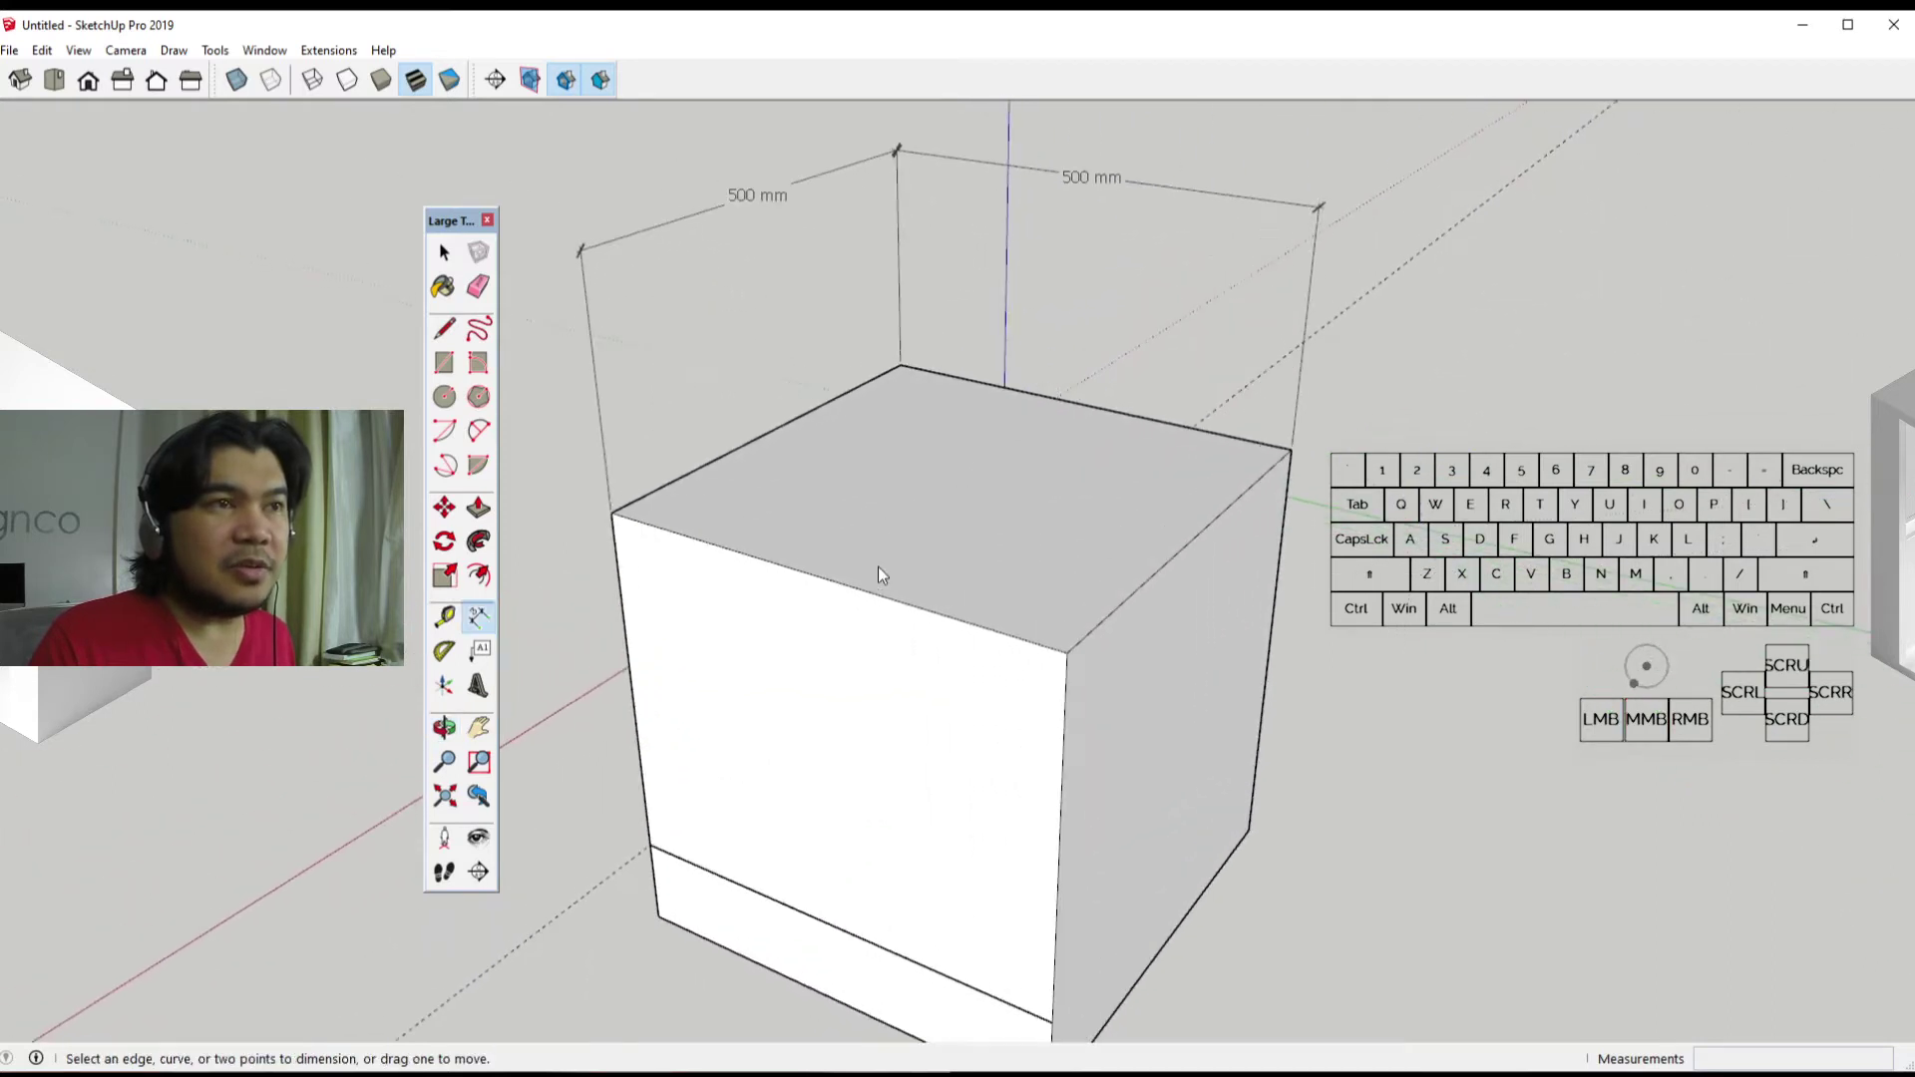
pyautogui.moveTo(878, 566); pyautogui.dragTo(983, 393, button='middle')
pyautogui.scroll(-2, 1008, 547)
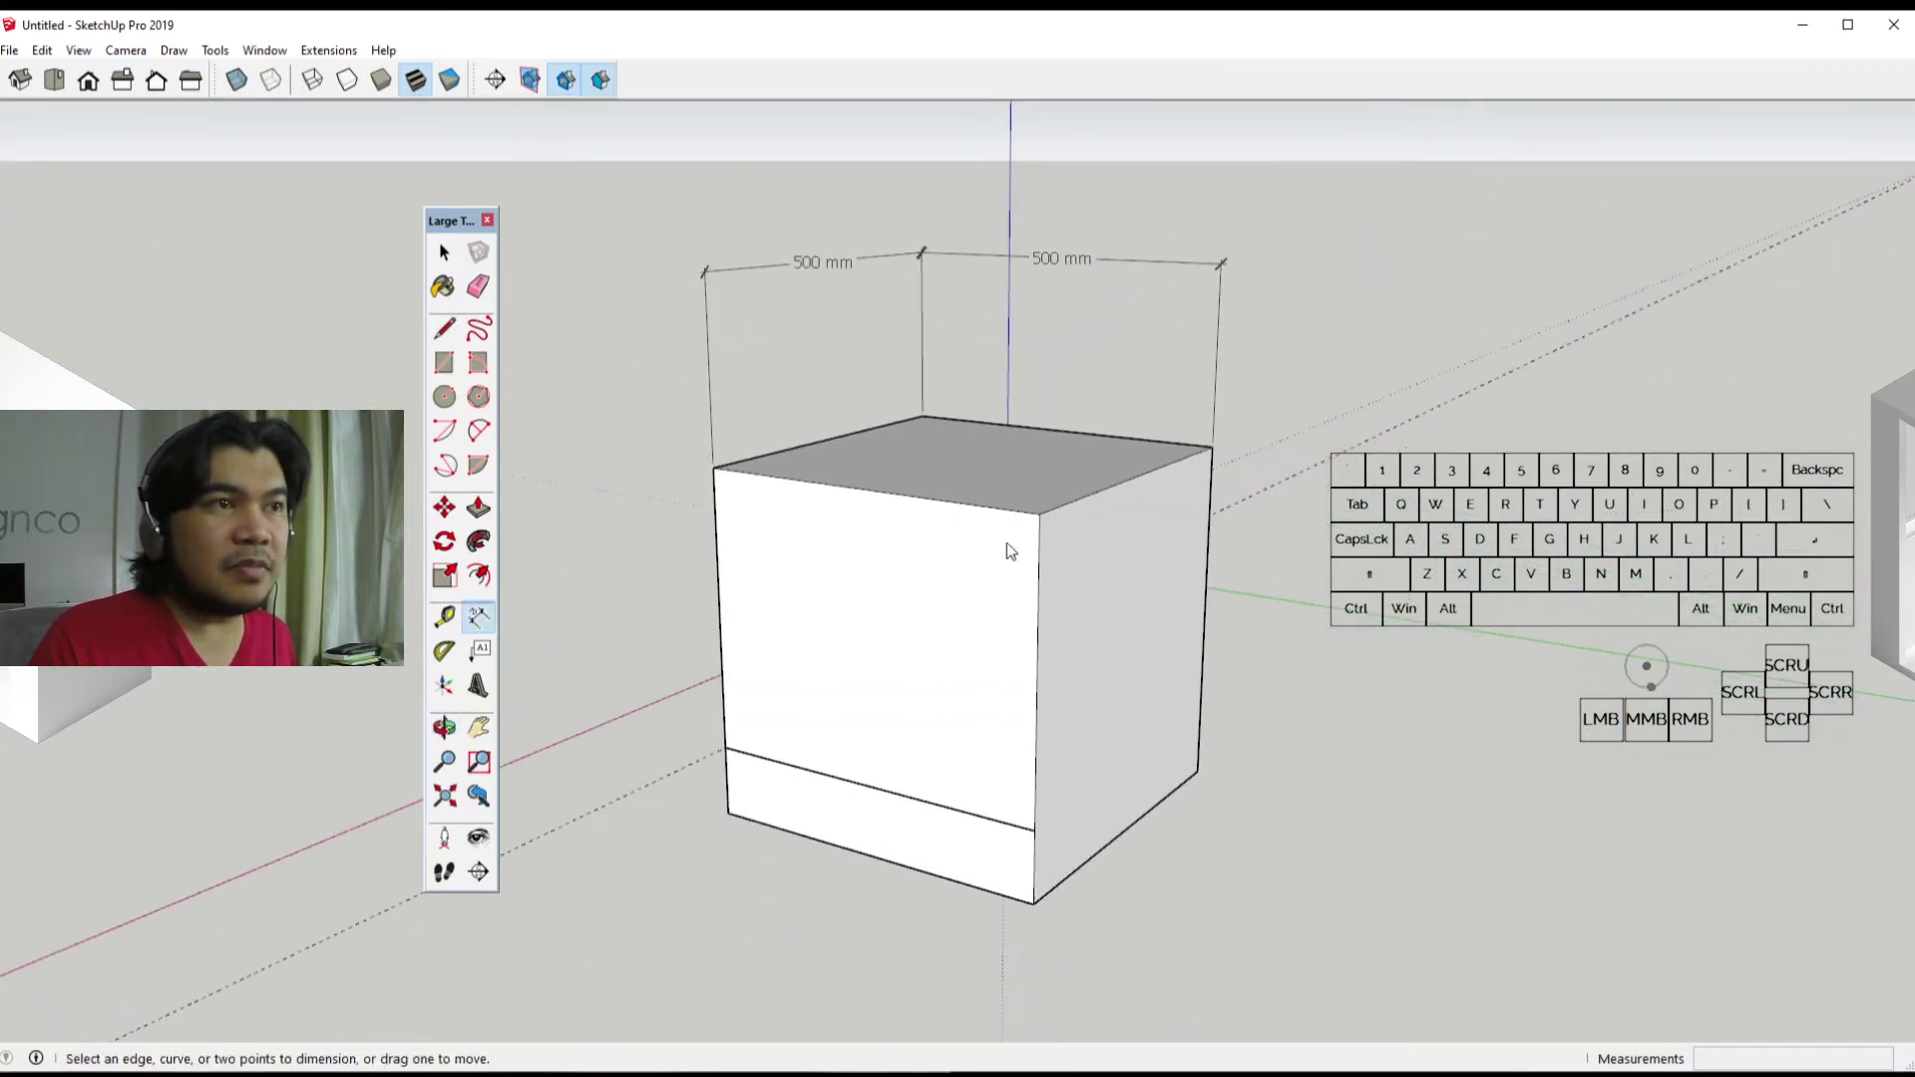
pyautogui.moveTo(1008, 548); pyautogui.dragTo(926, 669, button='middle')
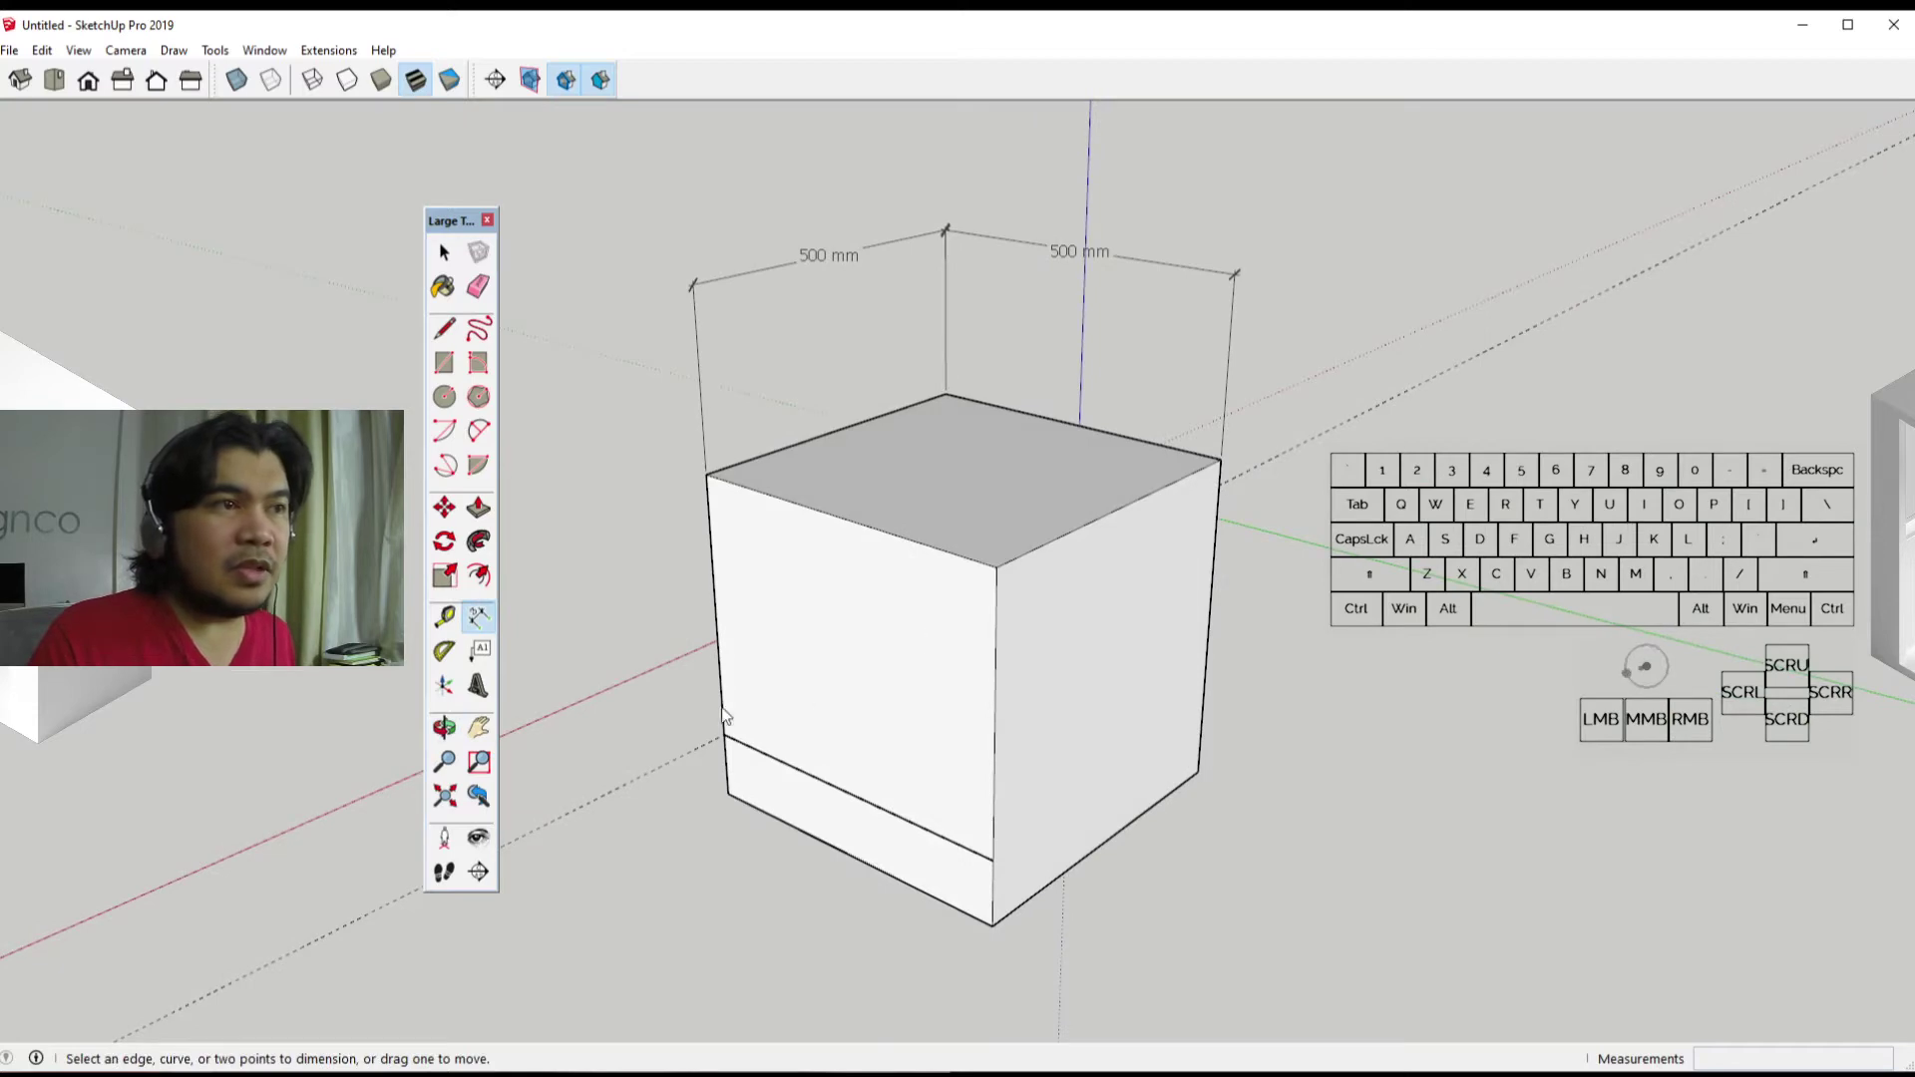
# Step: Create a Protractor guide line at 45 degrees to the top front edge, through the nearest corner of the cube's top face
pyautogui.click(444, 662)
pyautogui.moveTo(769, 757); pyautogui.dragTo(1480, 783, button='middle')
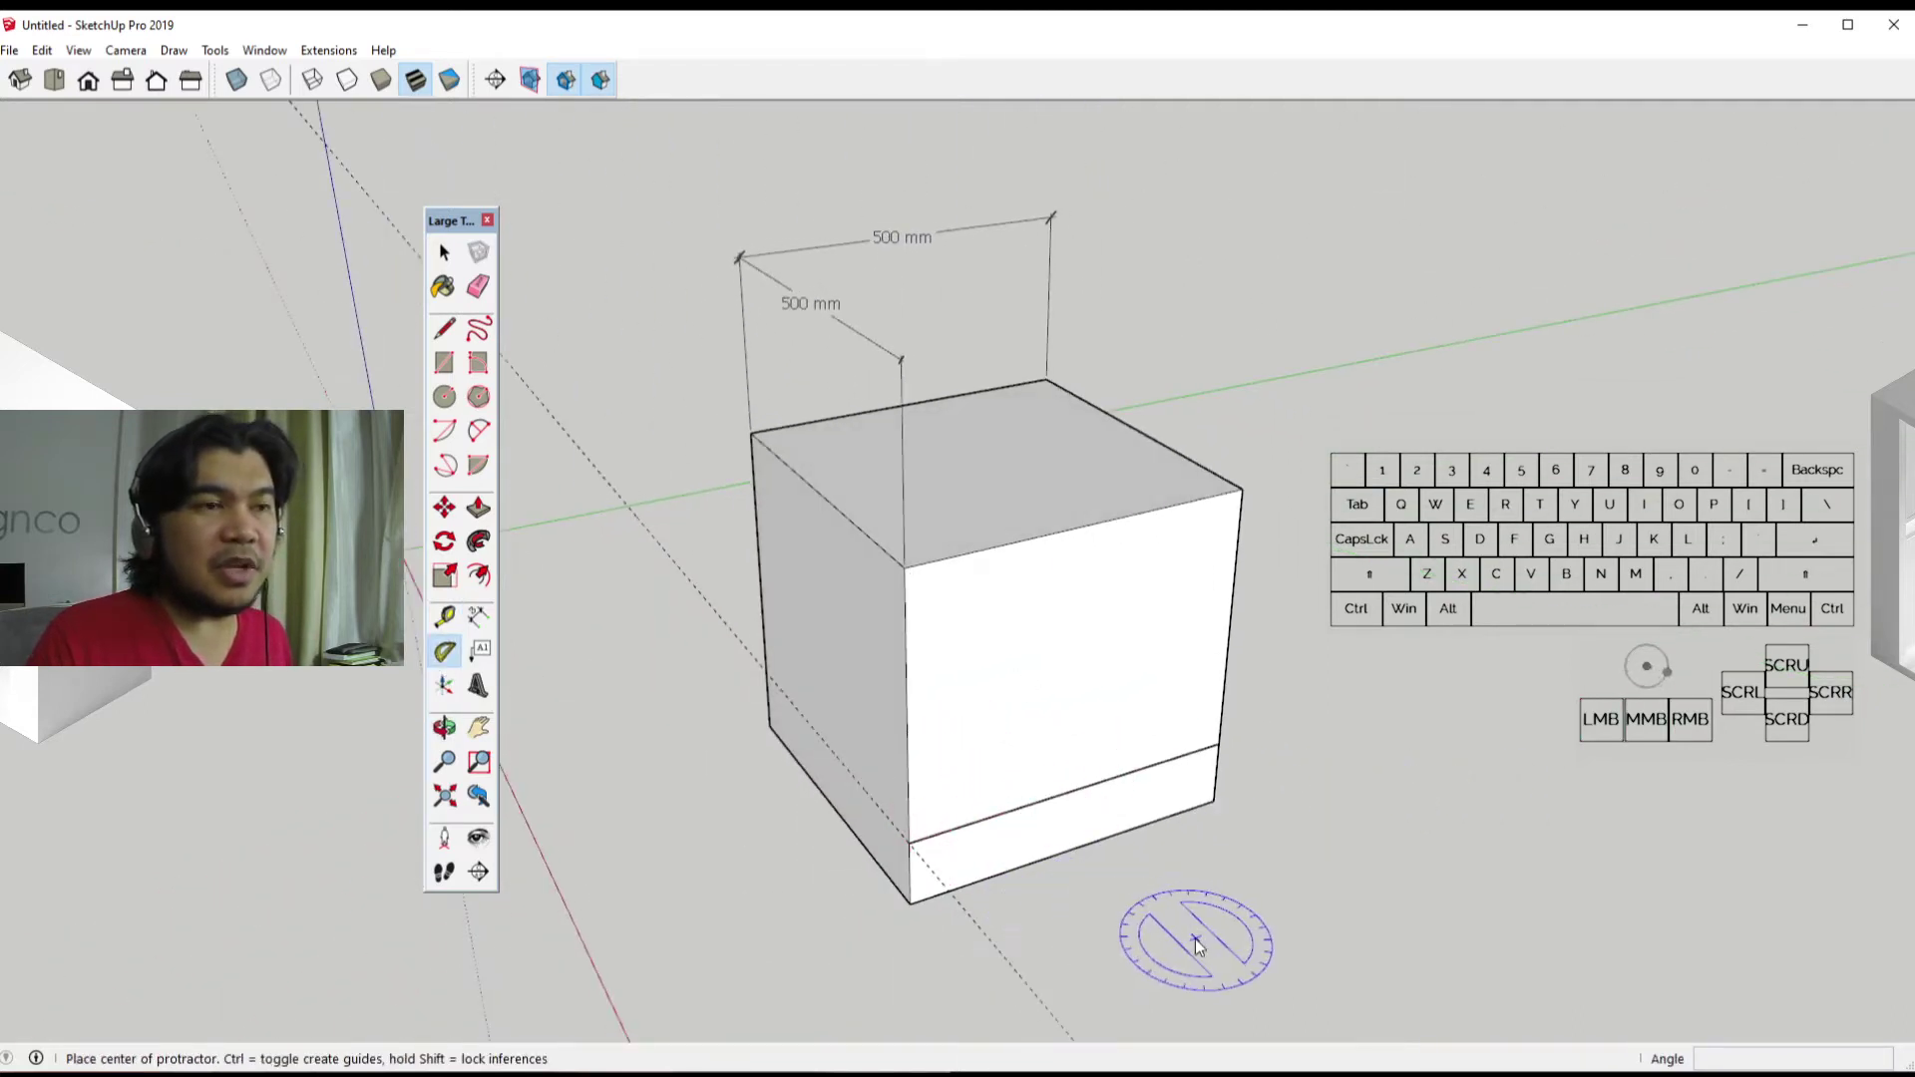
pyautogui.press('shift')
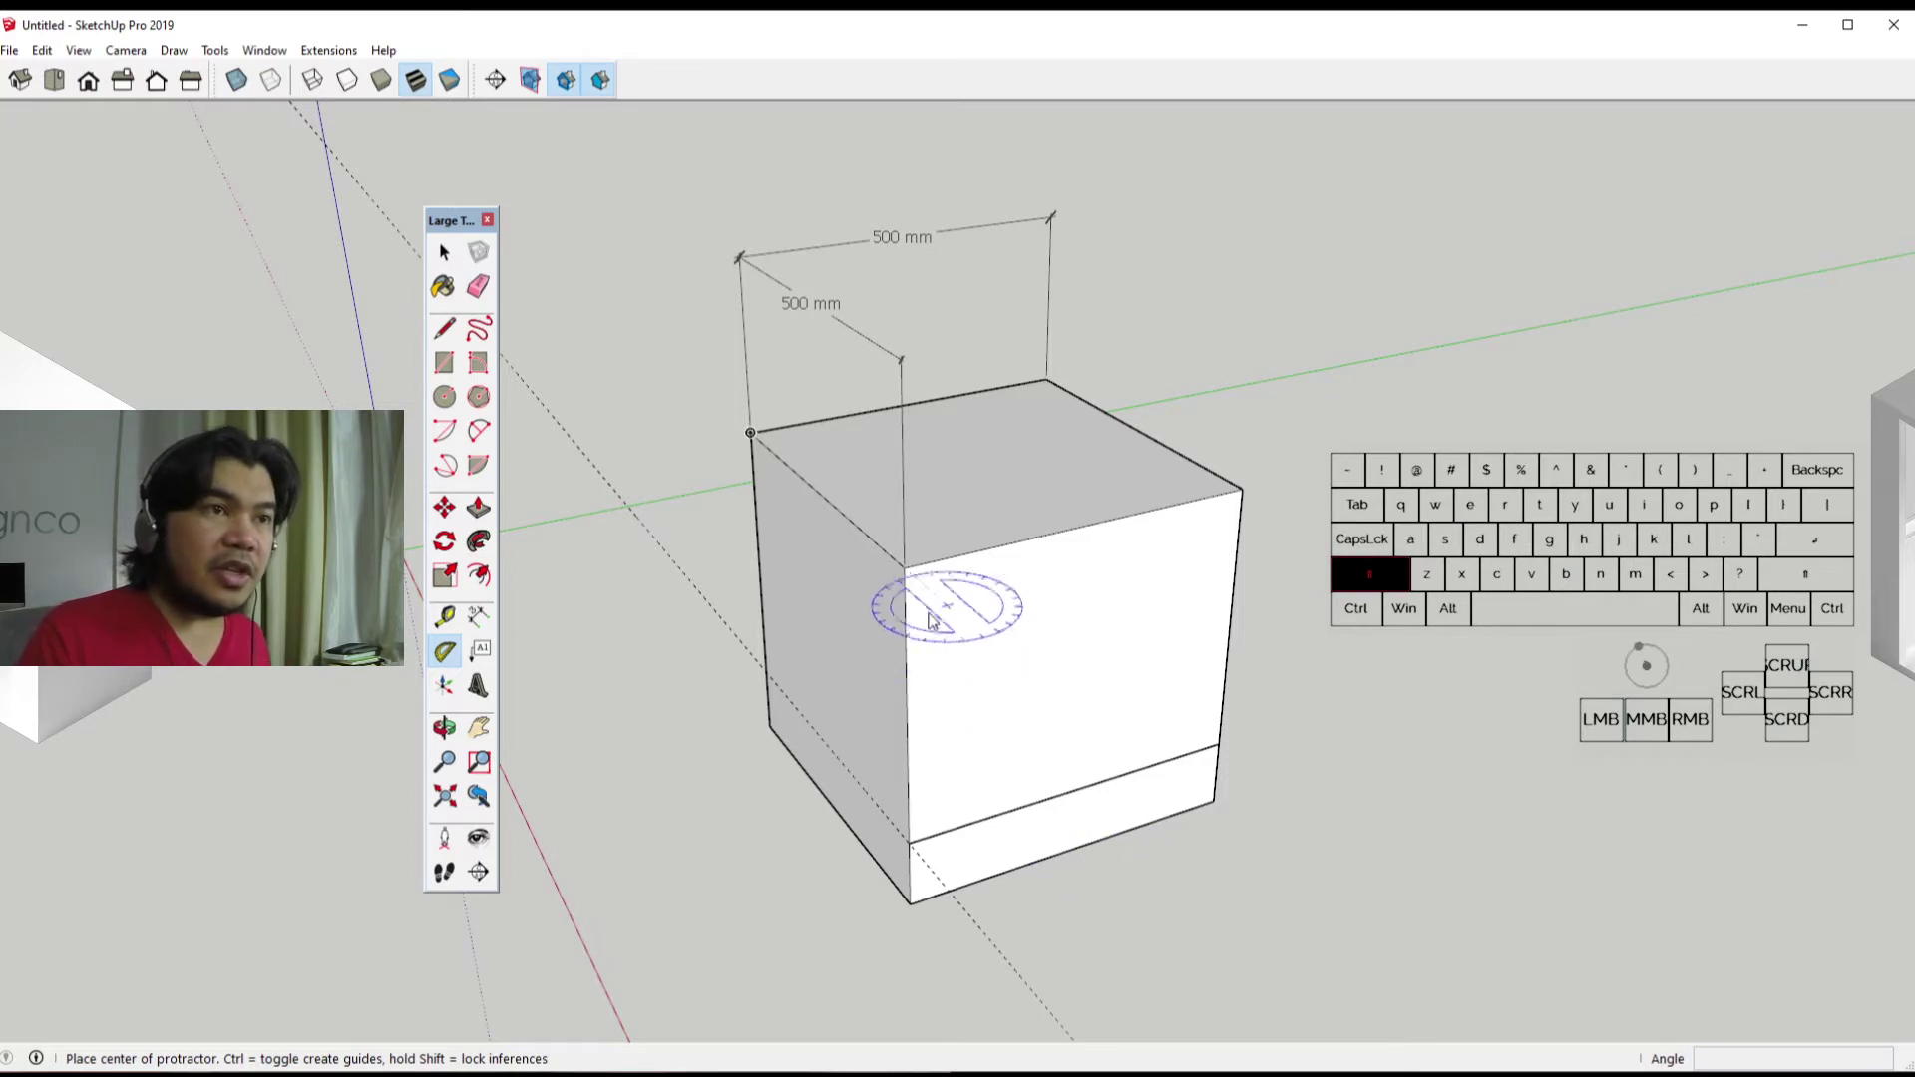
pyautogui.click(903, 568)
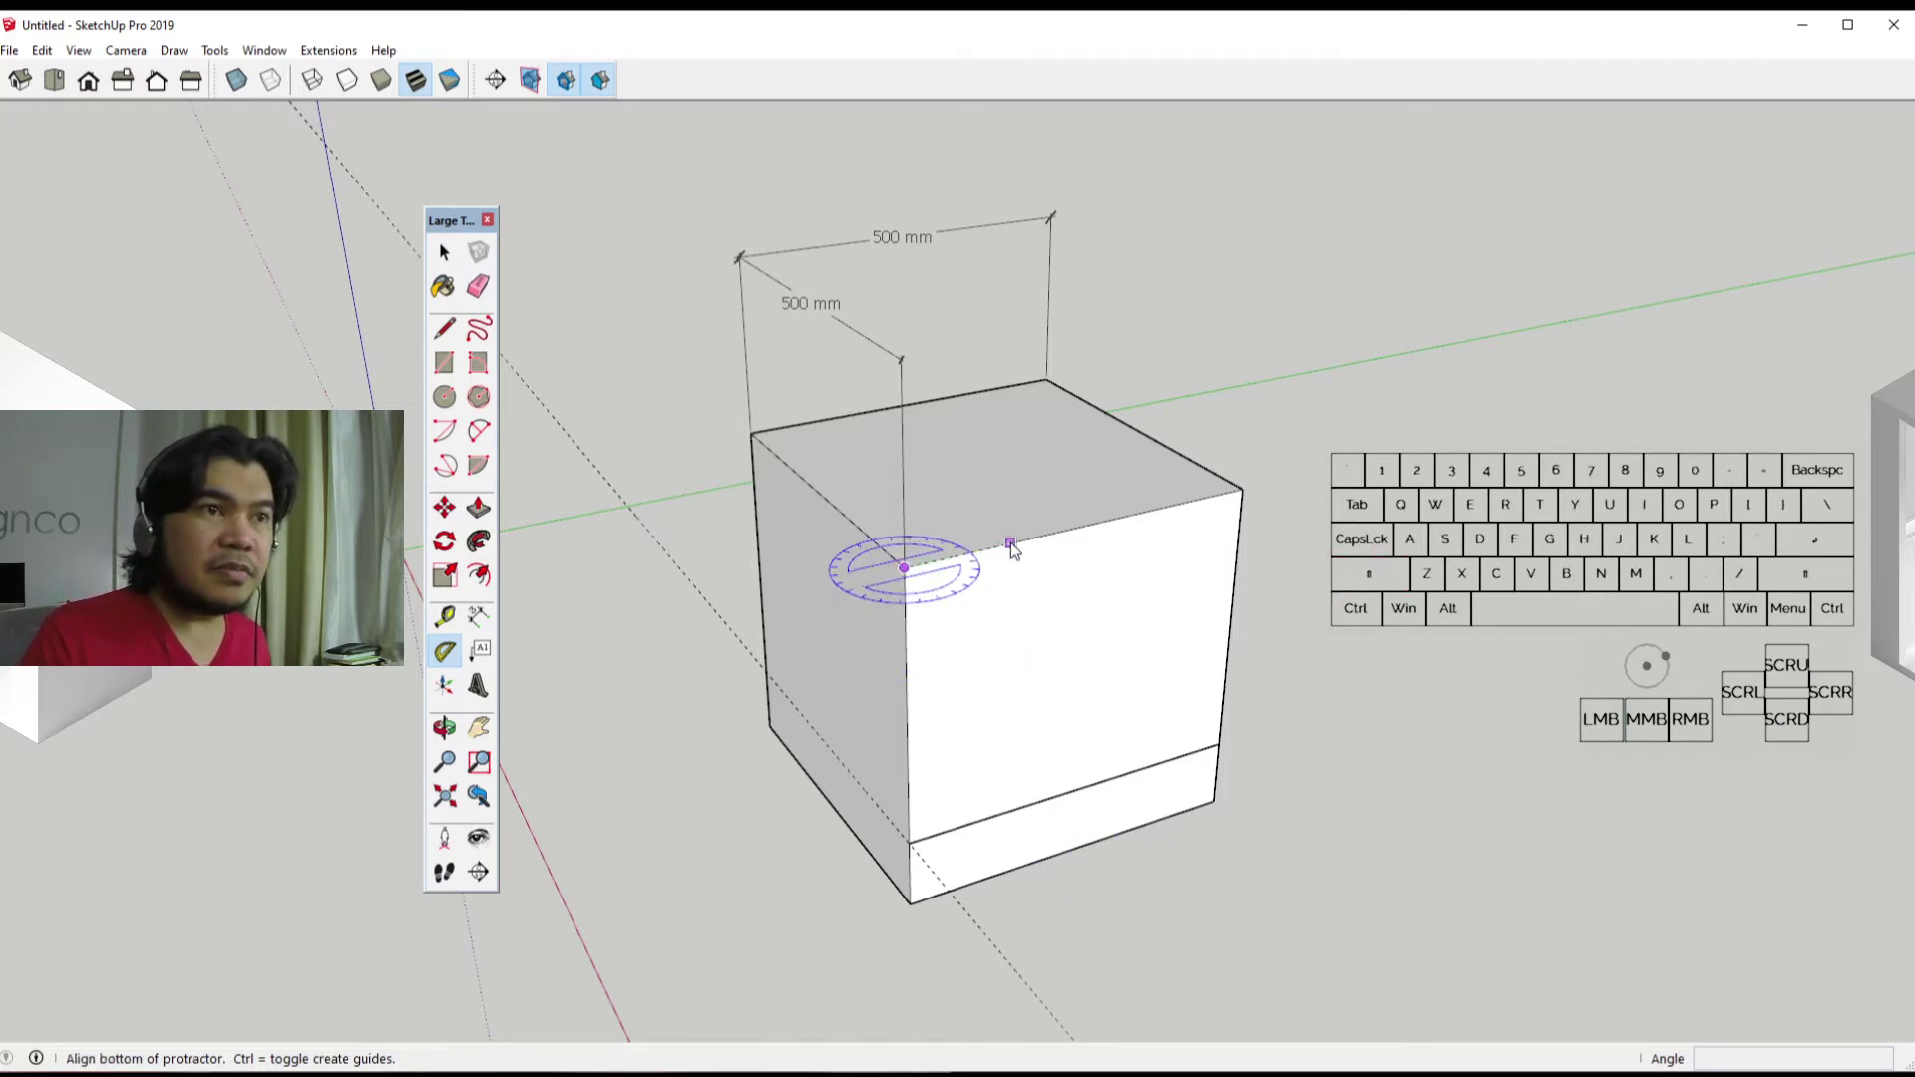
pyautogui.click(1010, 545)
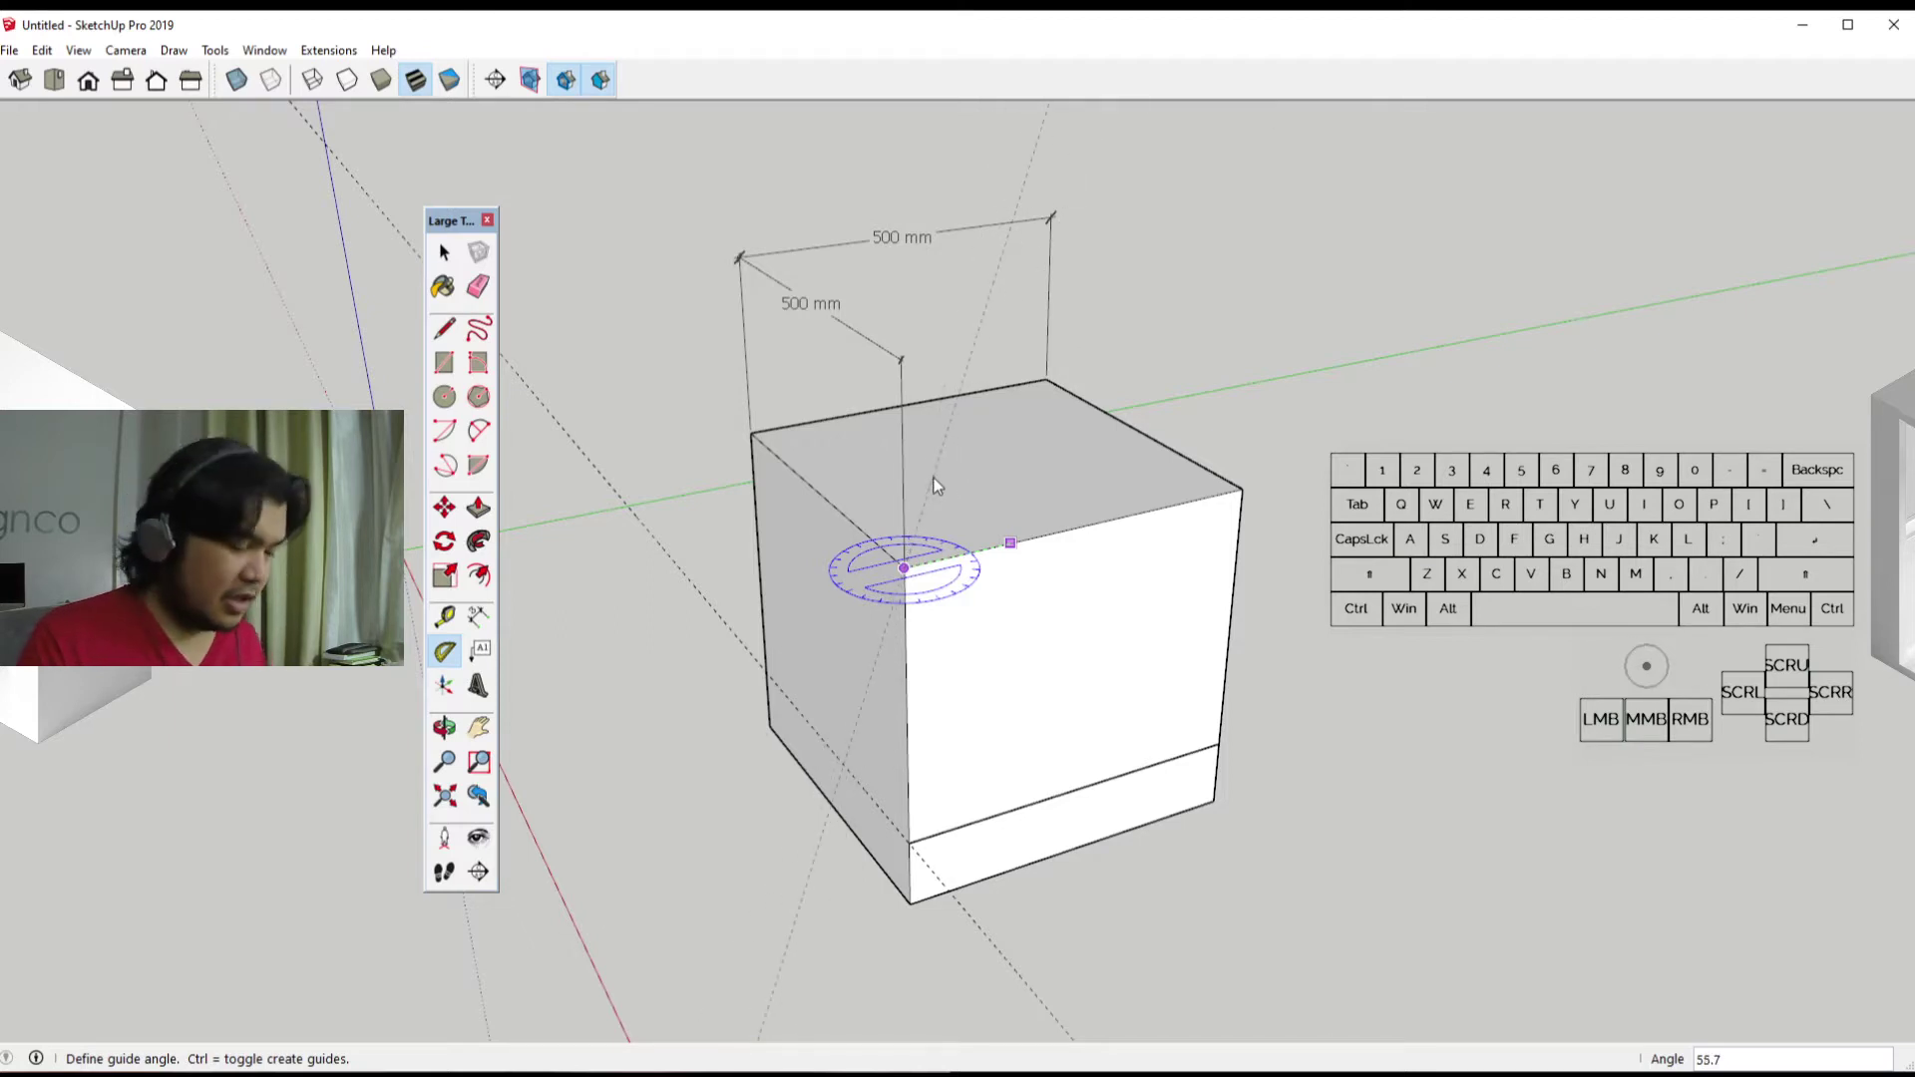
pyautogui.write('45')
pyautogui.press('Return')
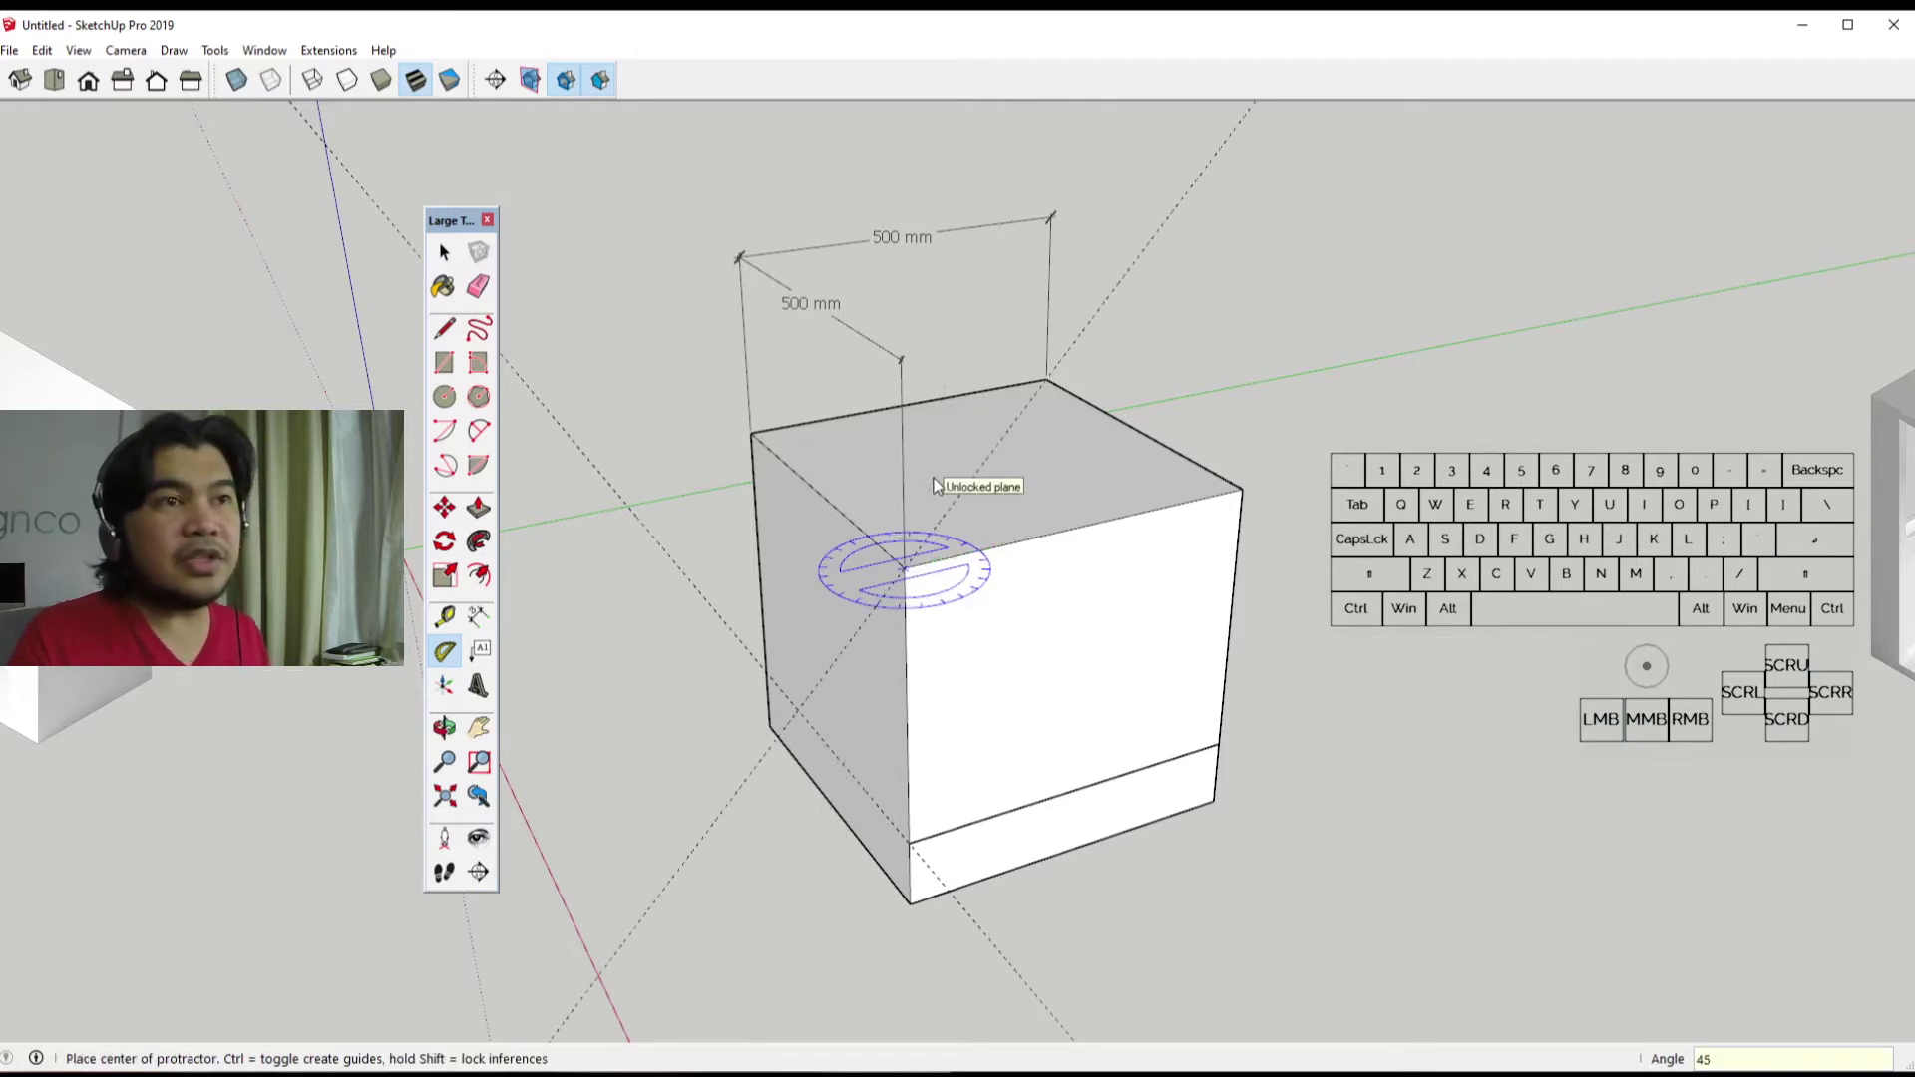
pyautogui.press('space')
# Step: Draw a triangle on the top face with a line about 354 mm along the diagonal guide and another to the front edge's other corner
pyautogui.moveTo(1022, 631); pyautogui.dragTo(772, 710, button='middle')
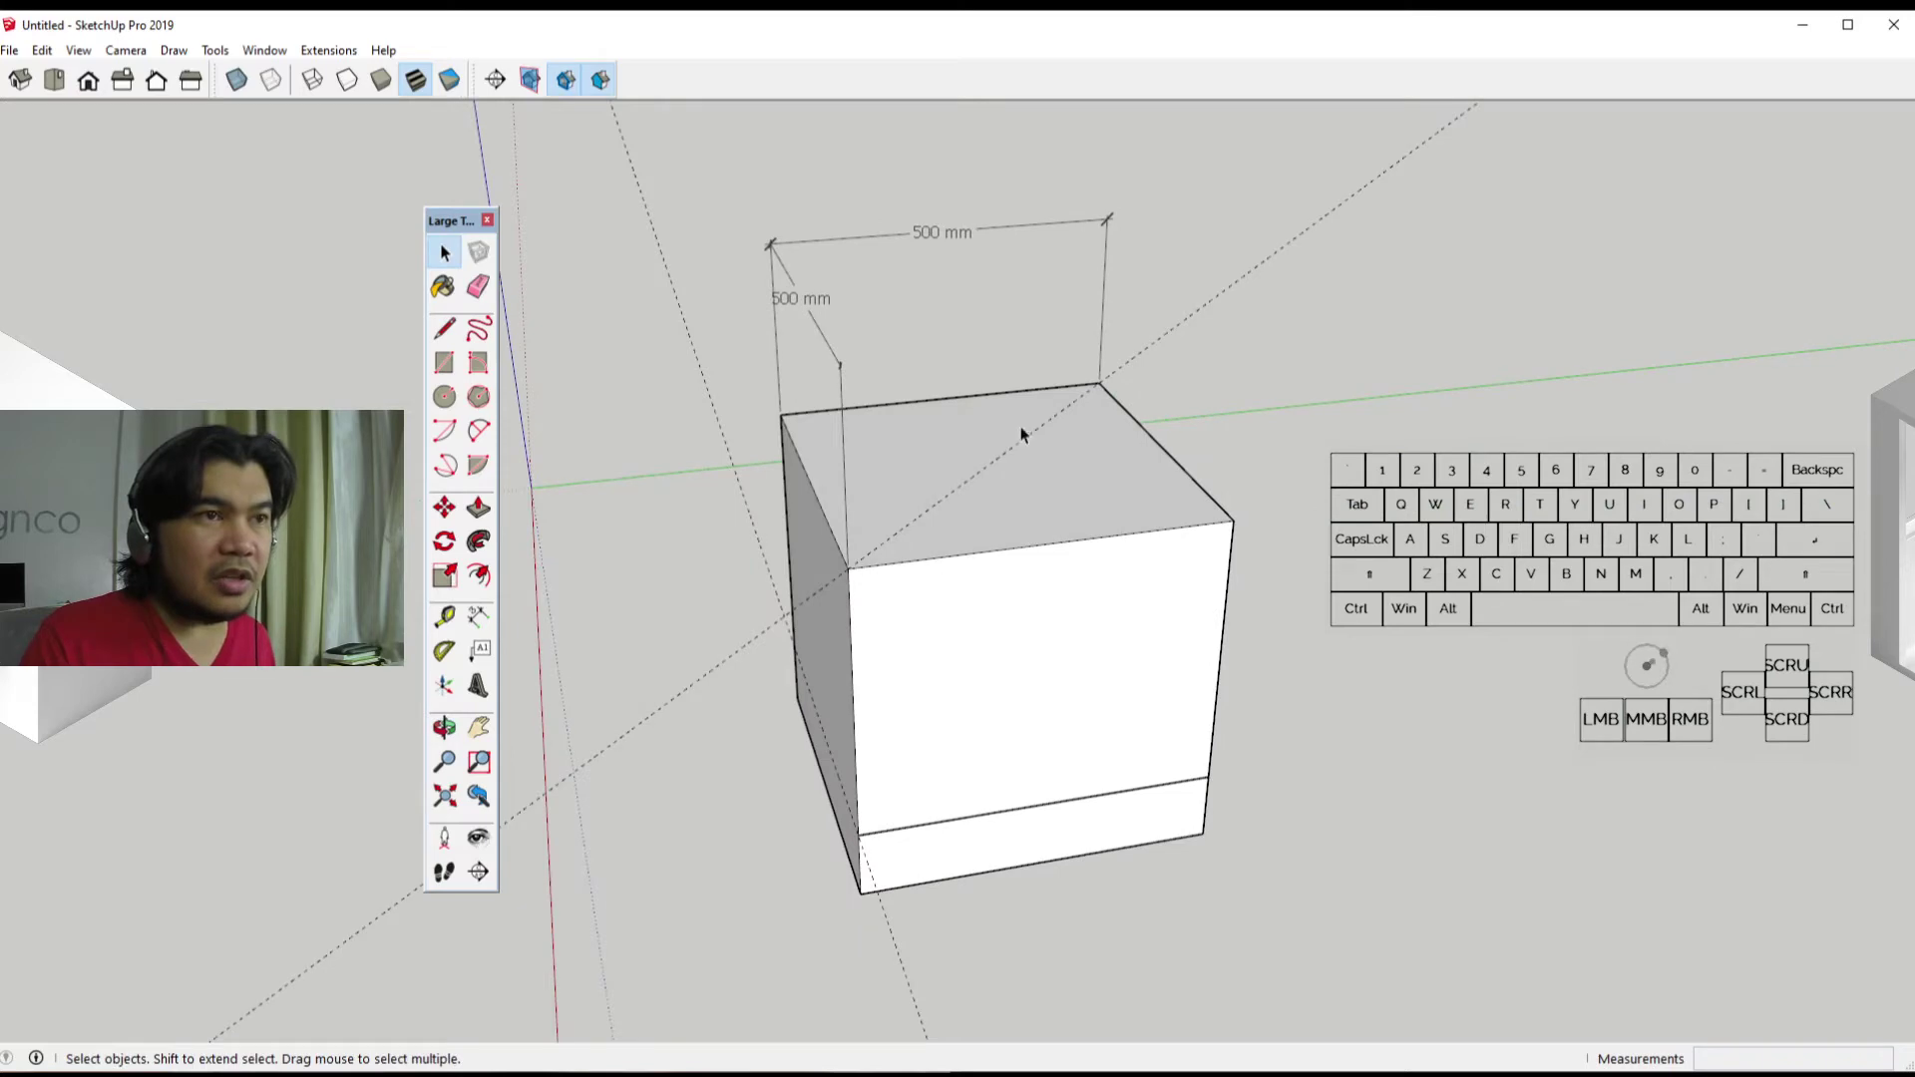
pyautogui.moveTo(1023, 532); pyautogui.dragTo(718, 713, button='middle')
pyautogui.press('l')
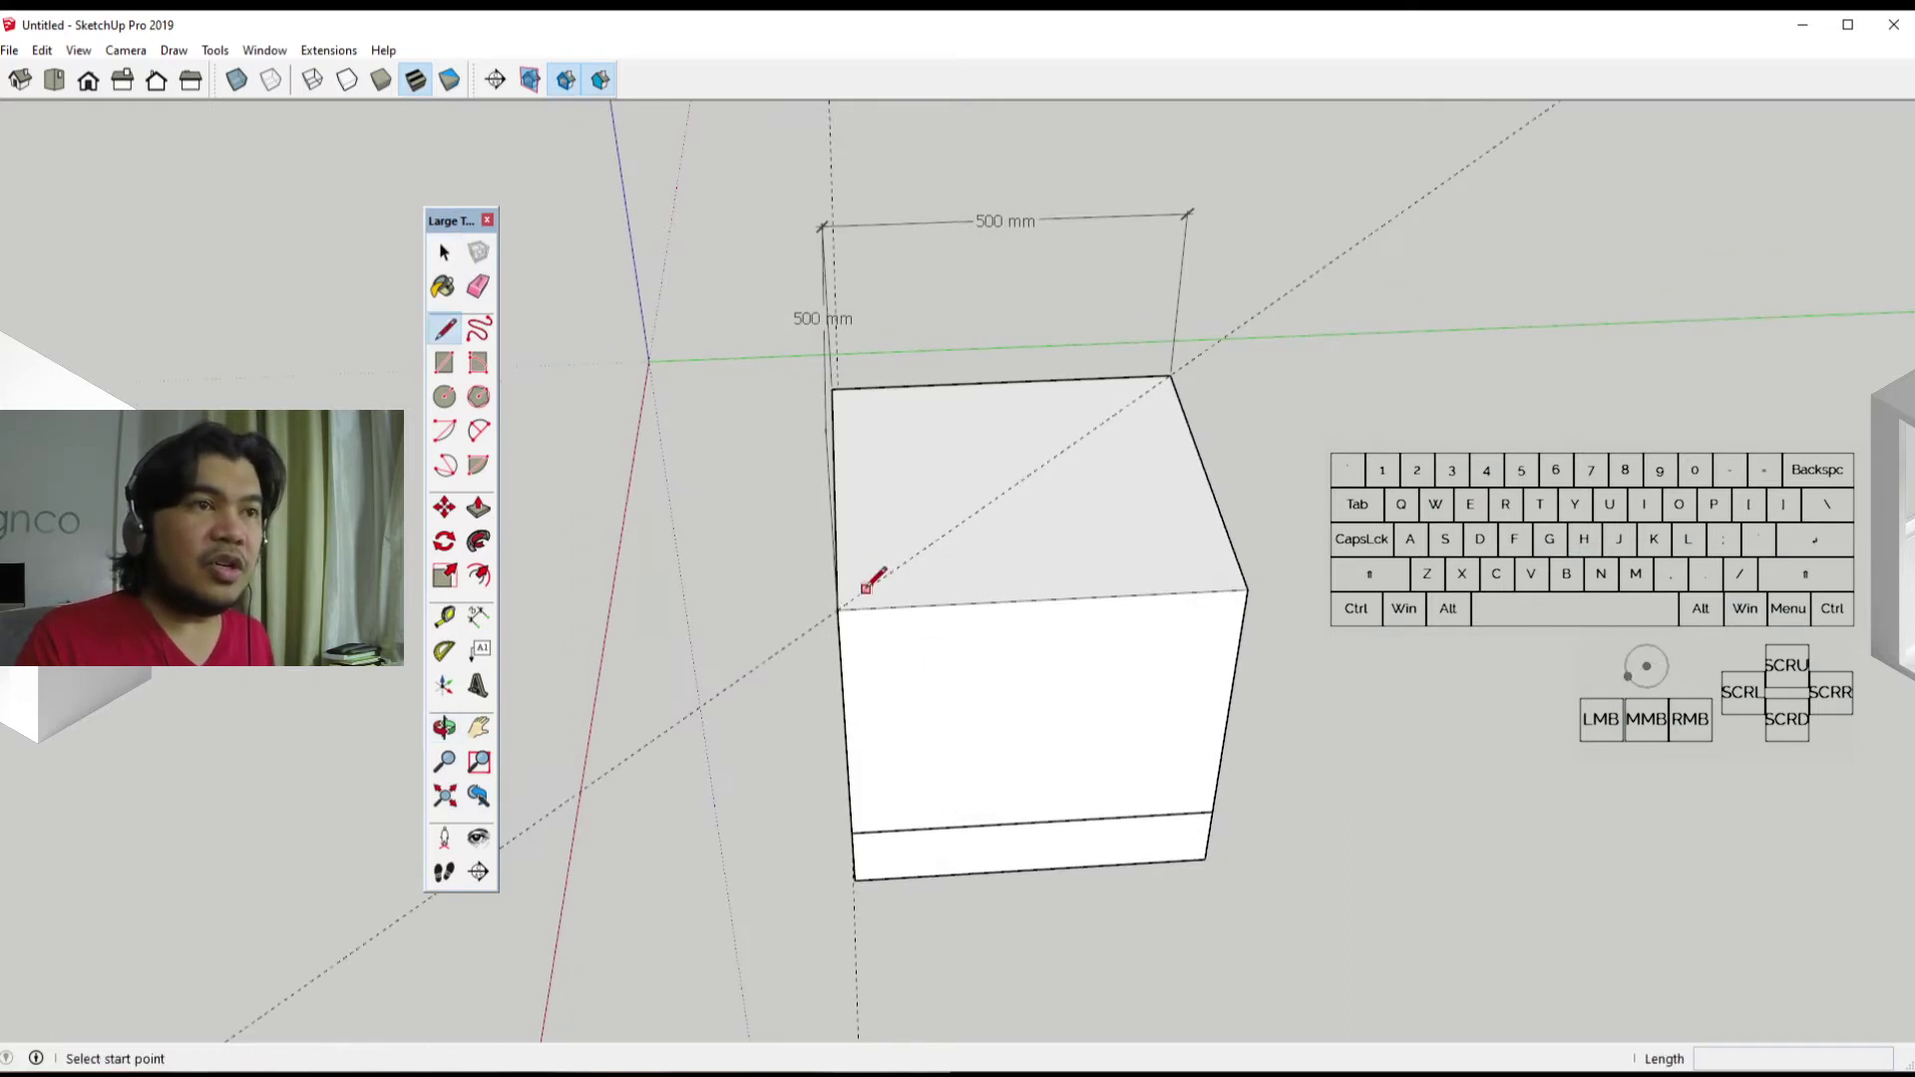
pyautogui.click(837, 610)
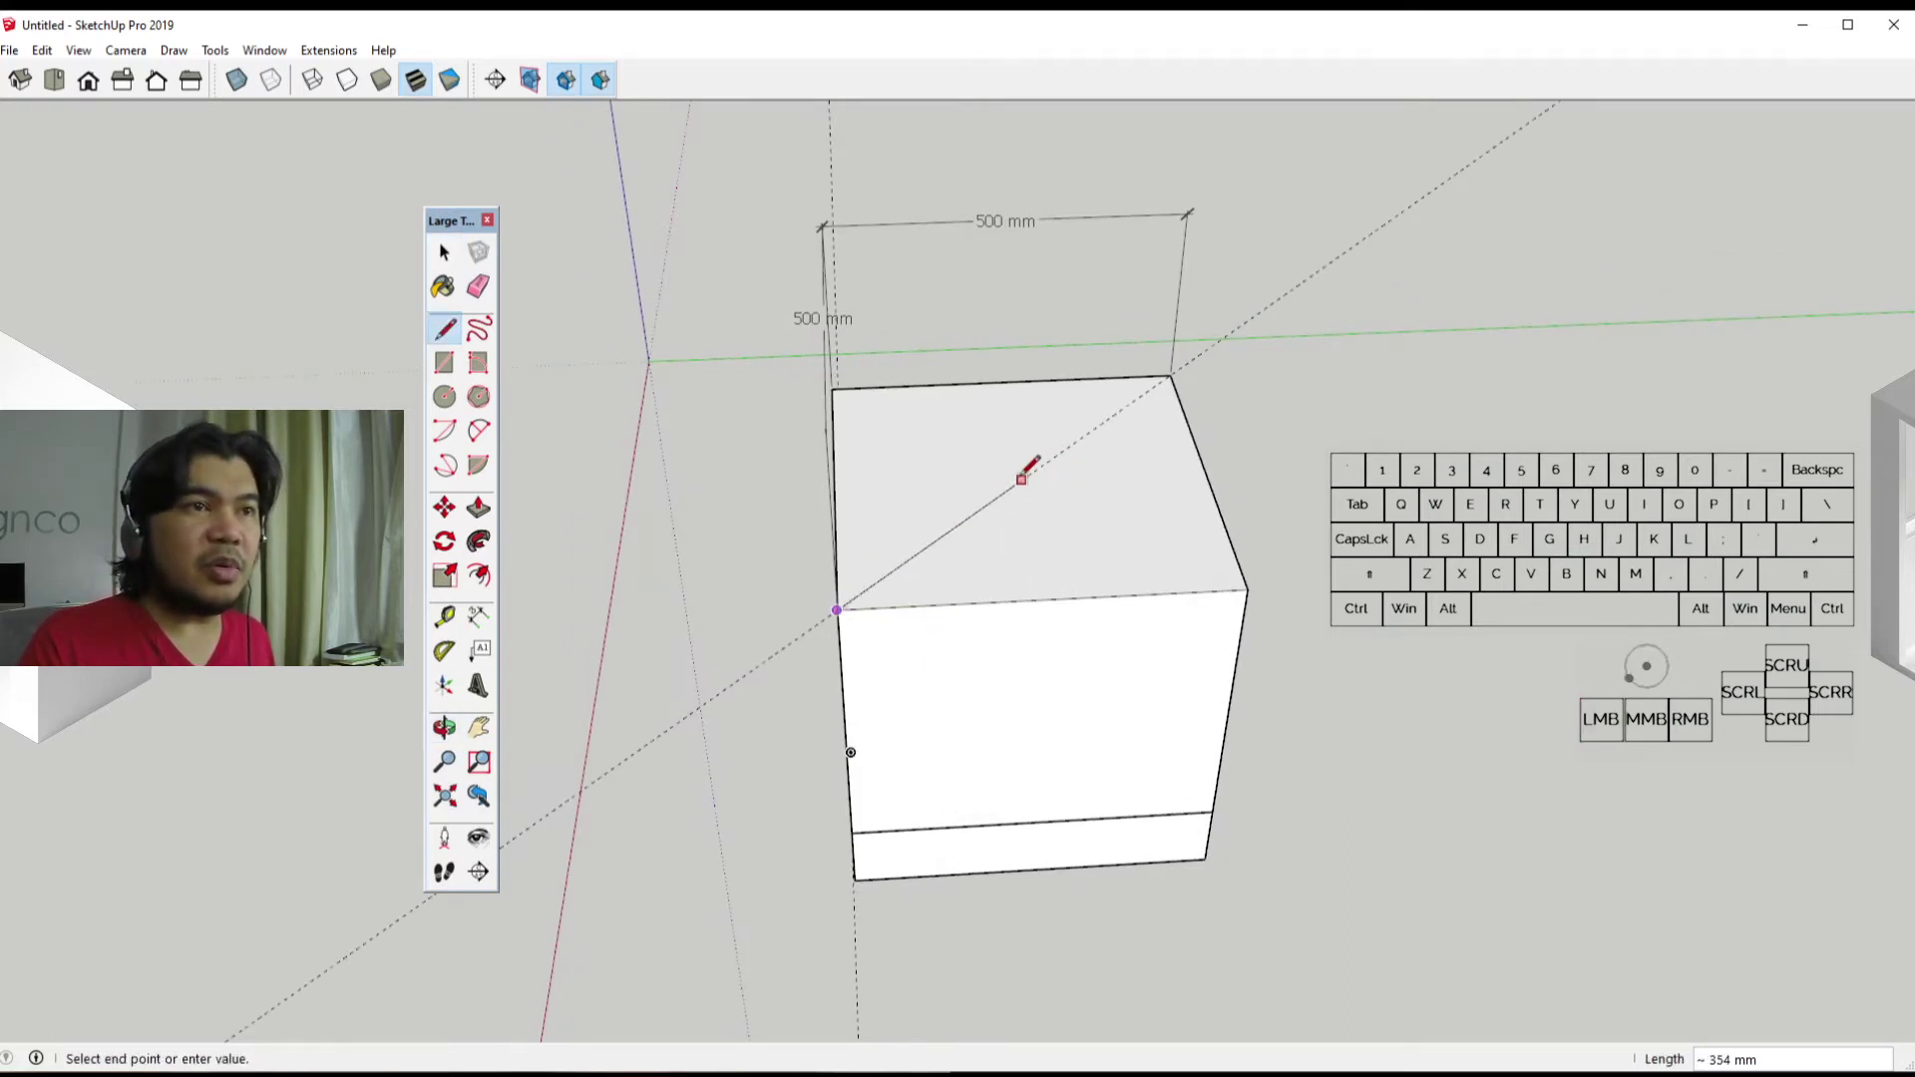
pyautogui.click(1020, 479)
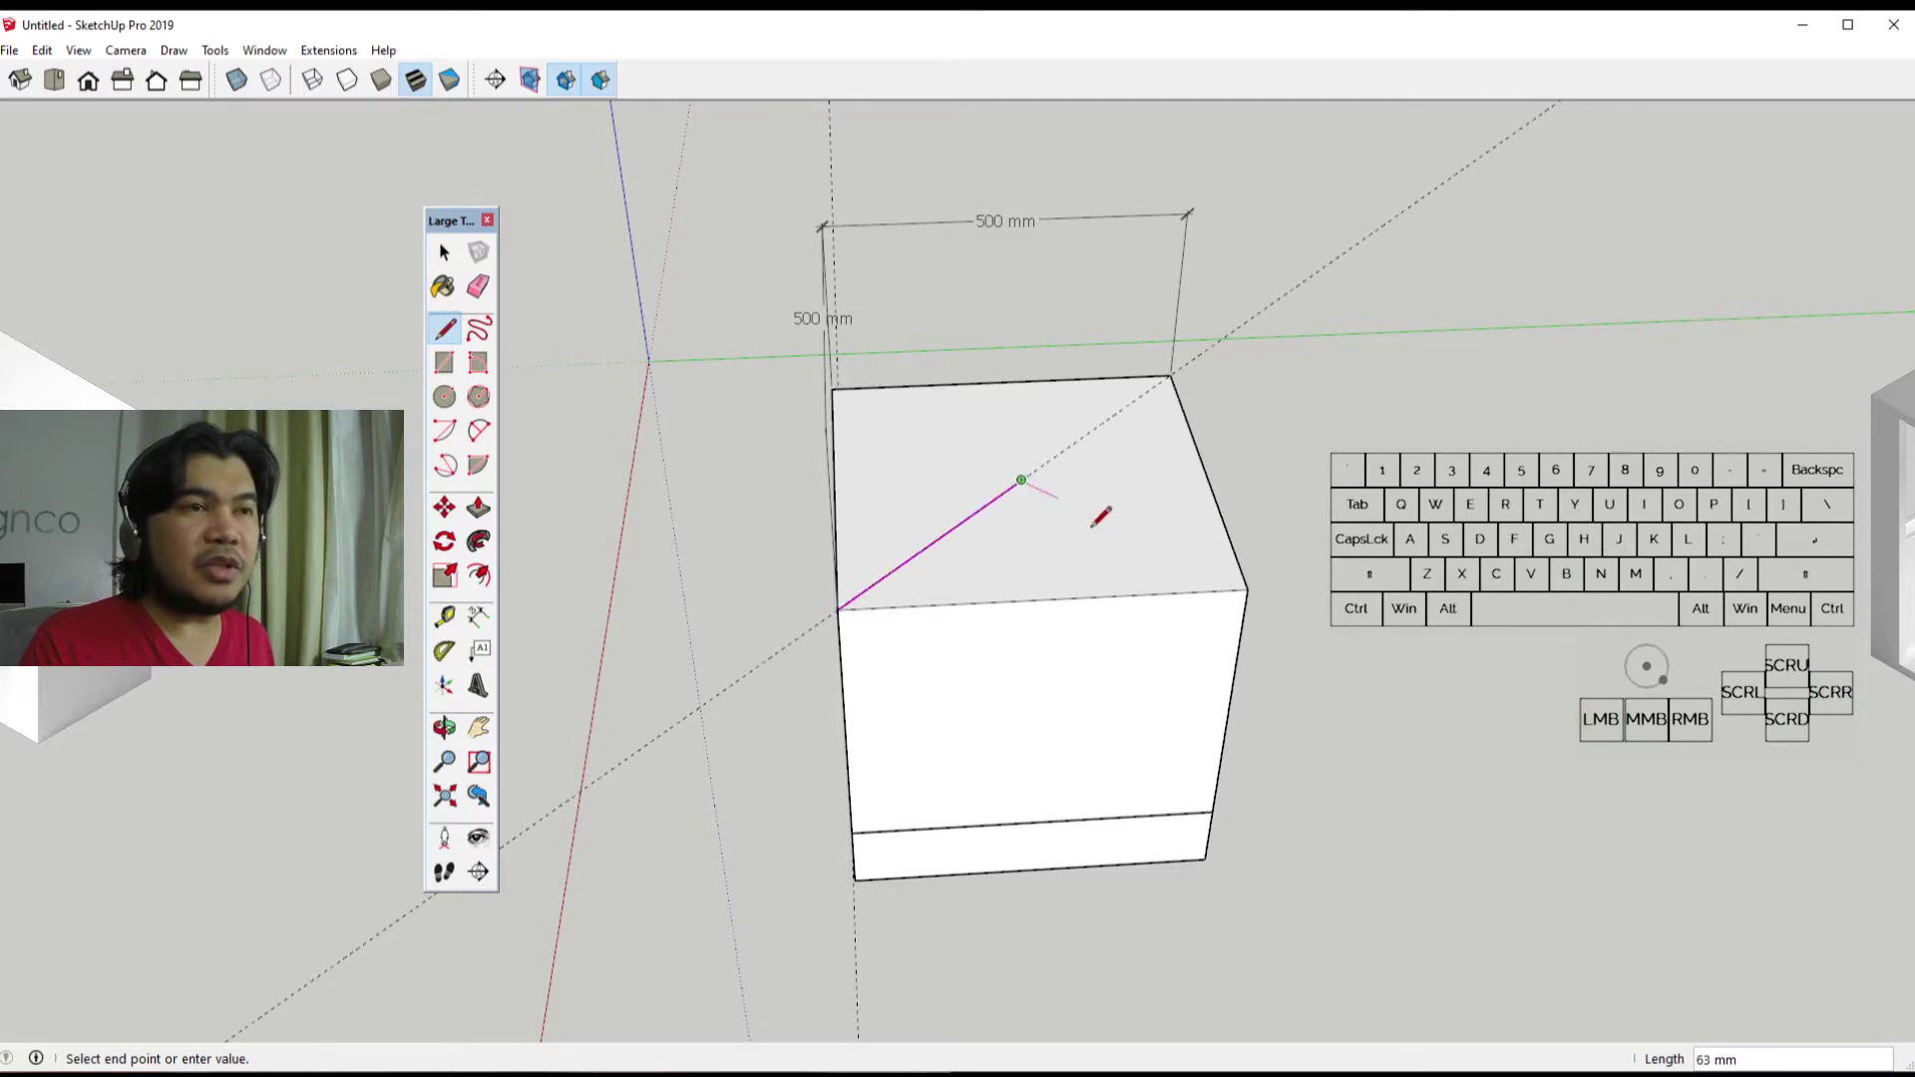
pyautogui.click(1247, 588)
pyautogui.press('space')
# Step: Attach a leader text label to the triangle on the cube's top face, placing its text beyond the face's back edge
pyautogui.moveTo(1068, 689); pyautogui.dragTo(1339, 651, button='middle')
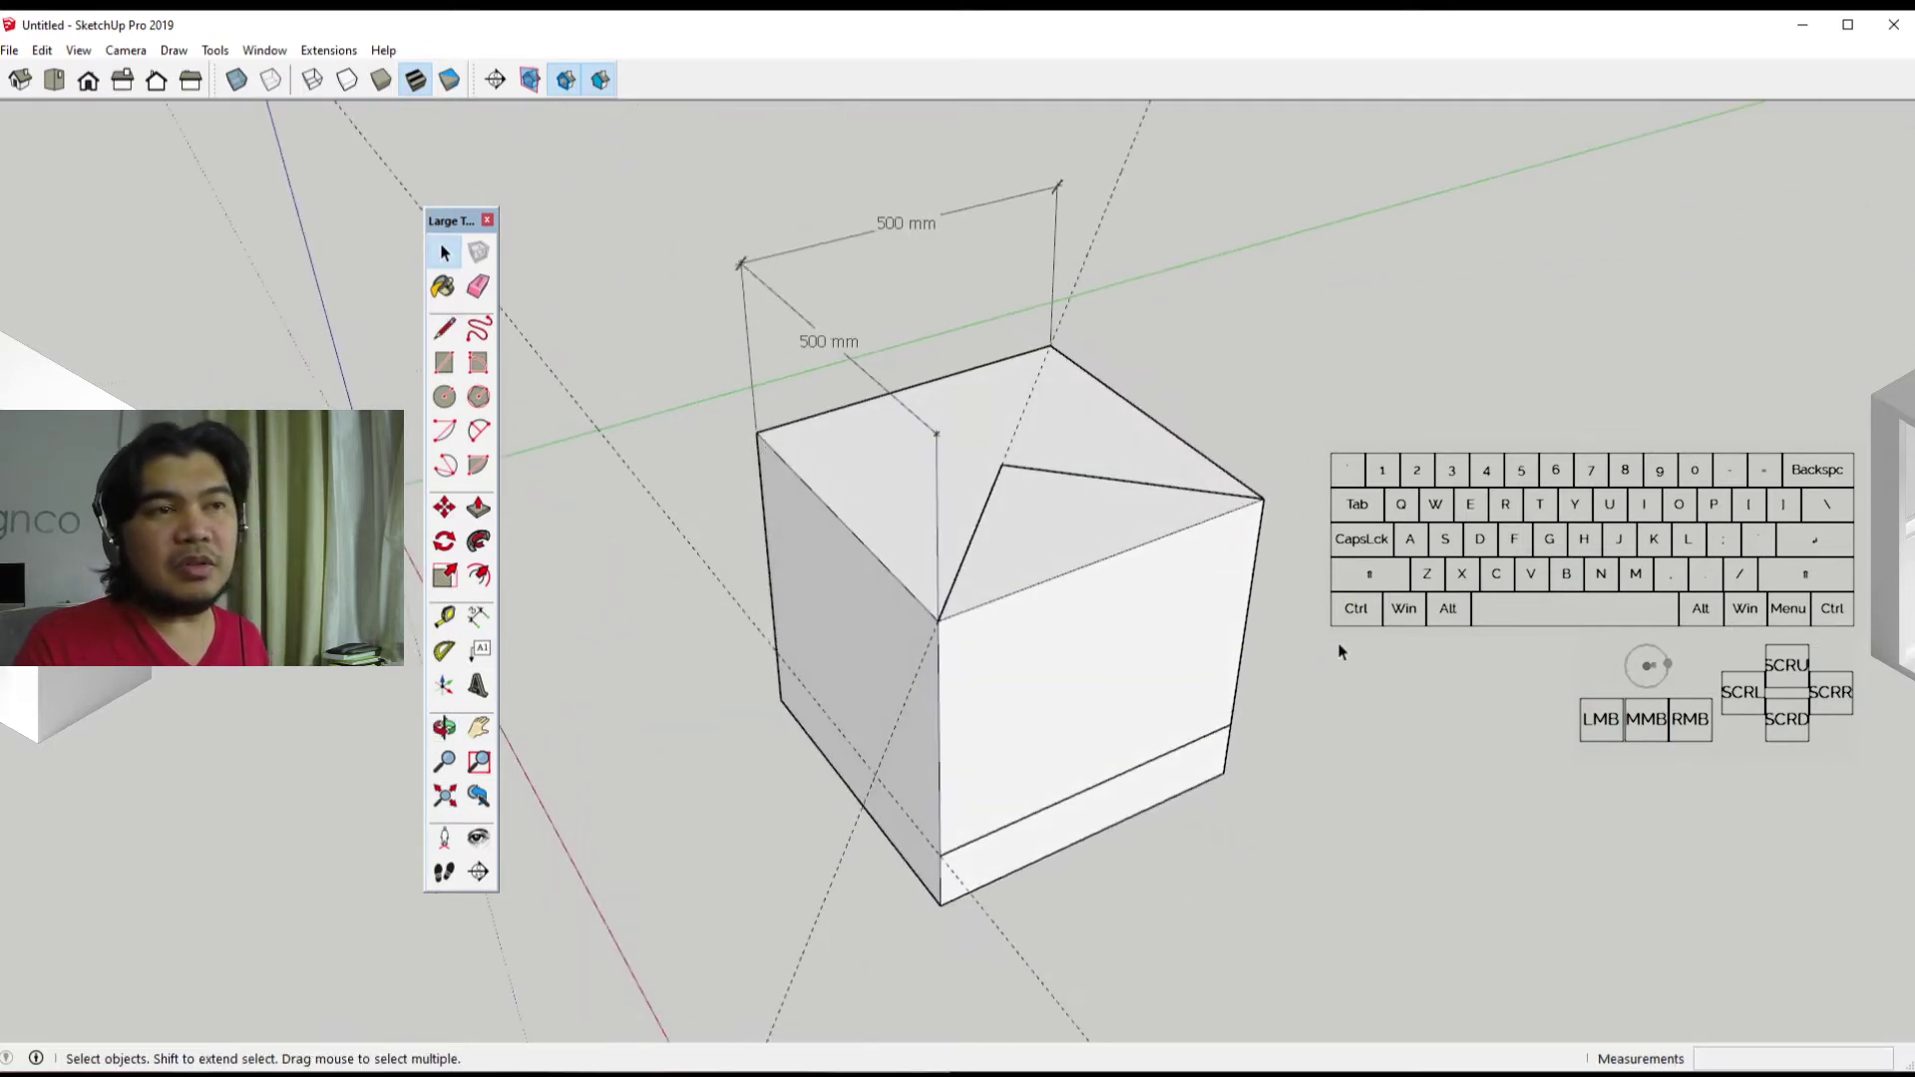
pyautogui.moveTo(1107, 380); pyautogui.dragTo(1136, 419, button='middle')
pyautogui.moveTo(1115, 656); pyautogui.dragTo(1051, 616, button='middle')
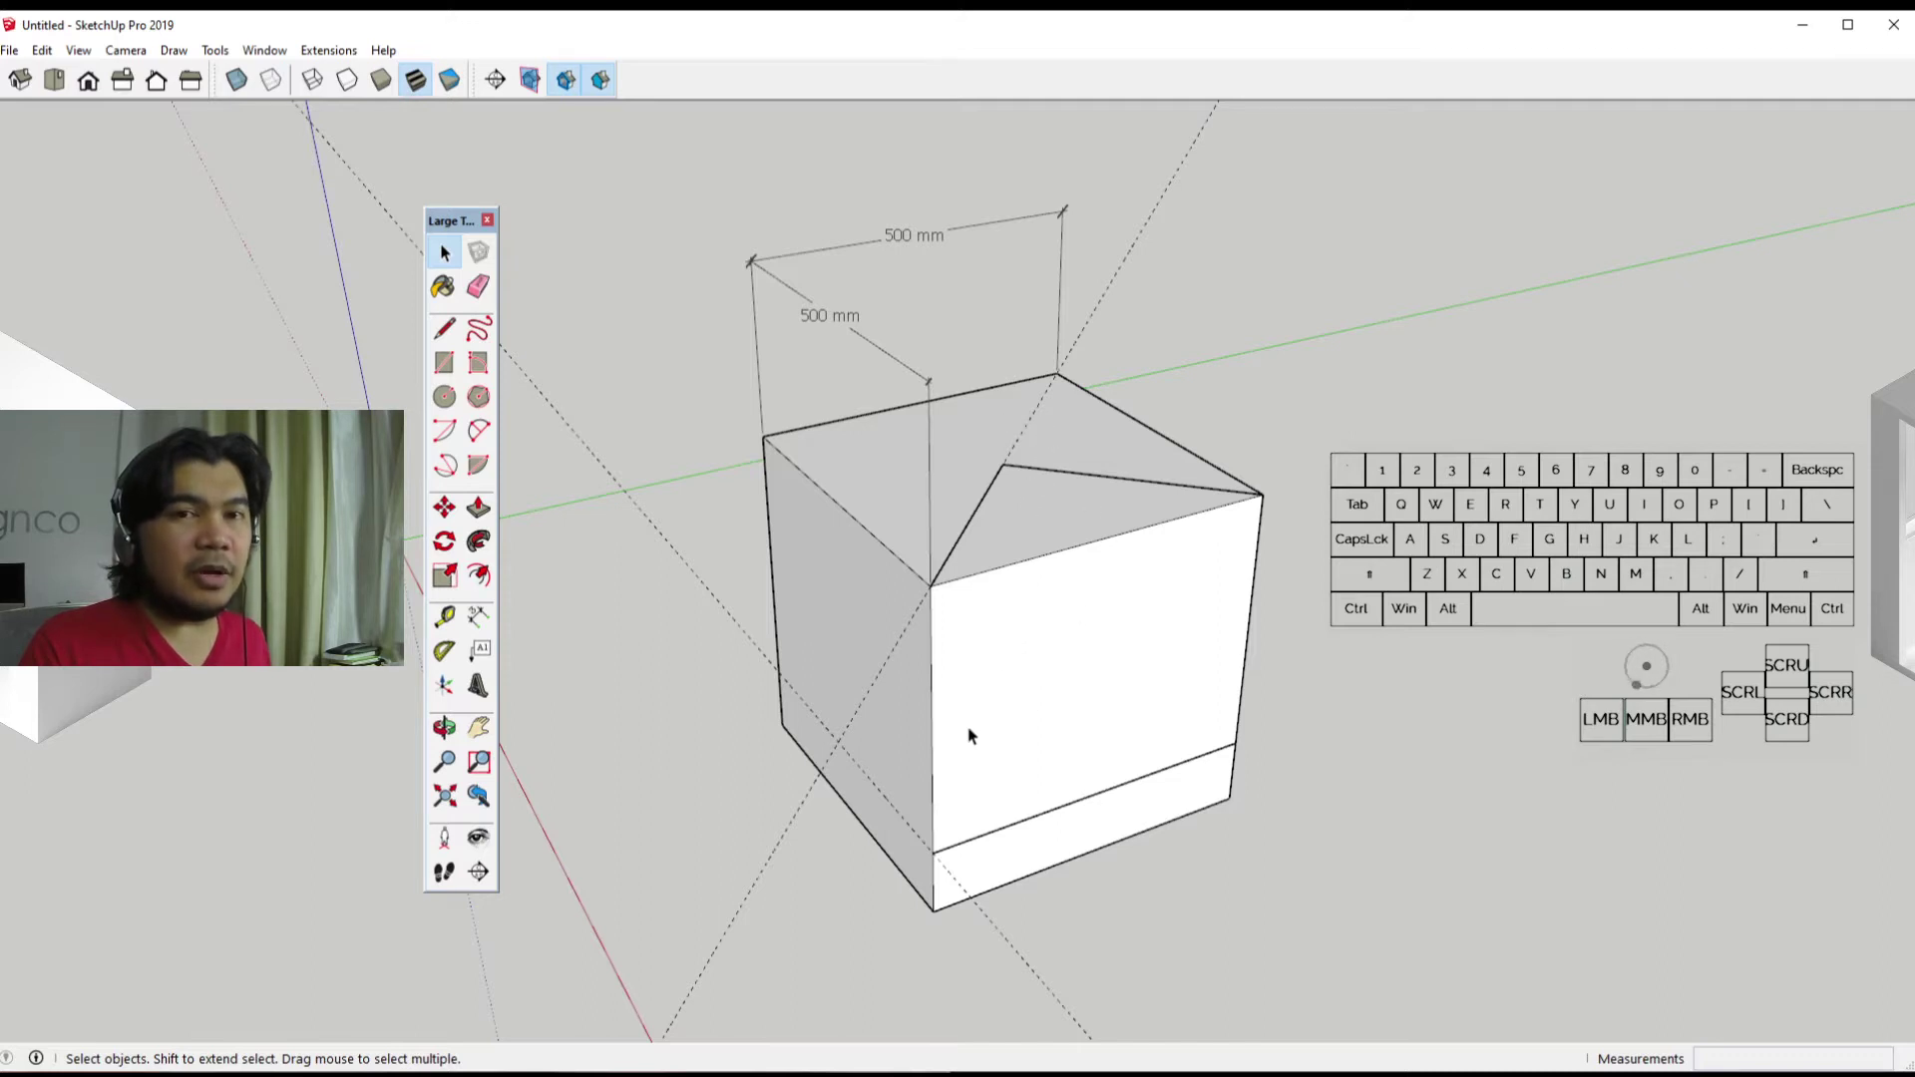
pyautogui.moveTo(925, 798); pyautogui.dragTo(949, 833, button='middle')
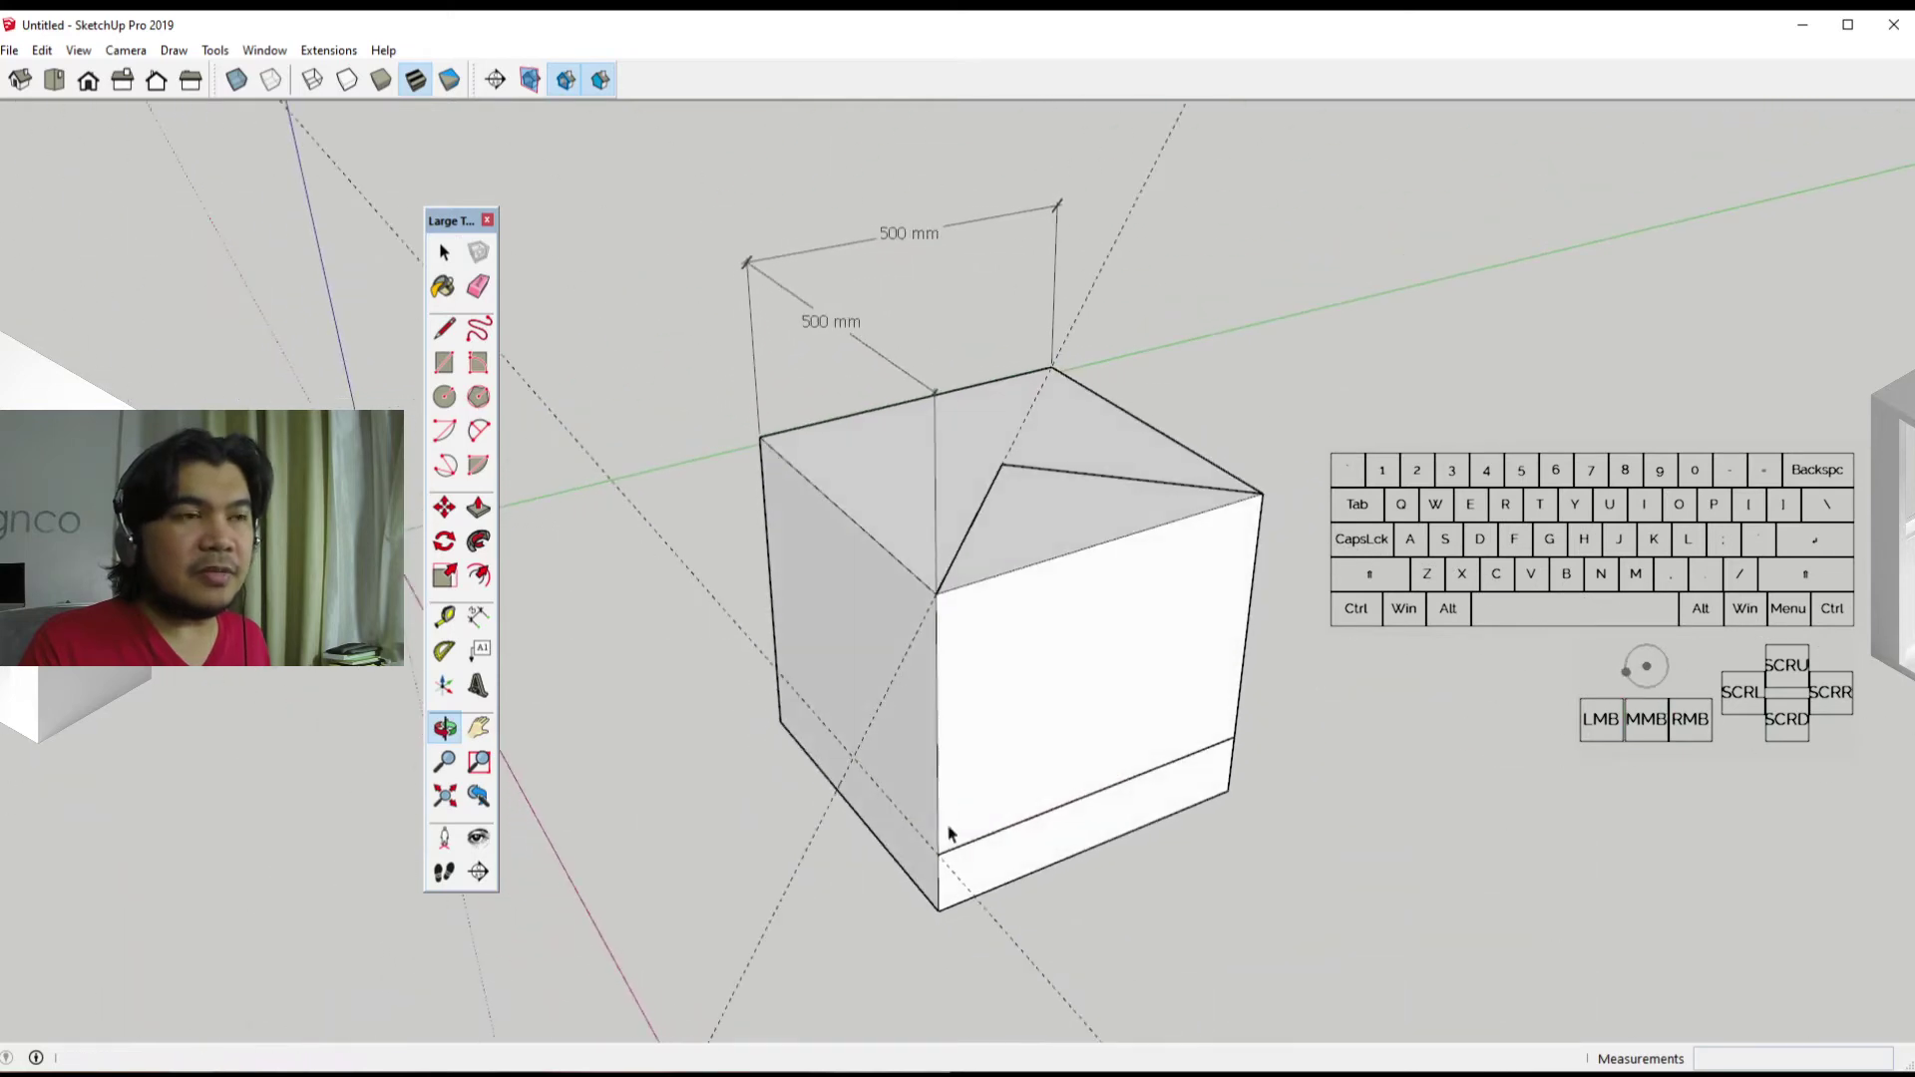
pyautogui.click(489, 660)
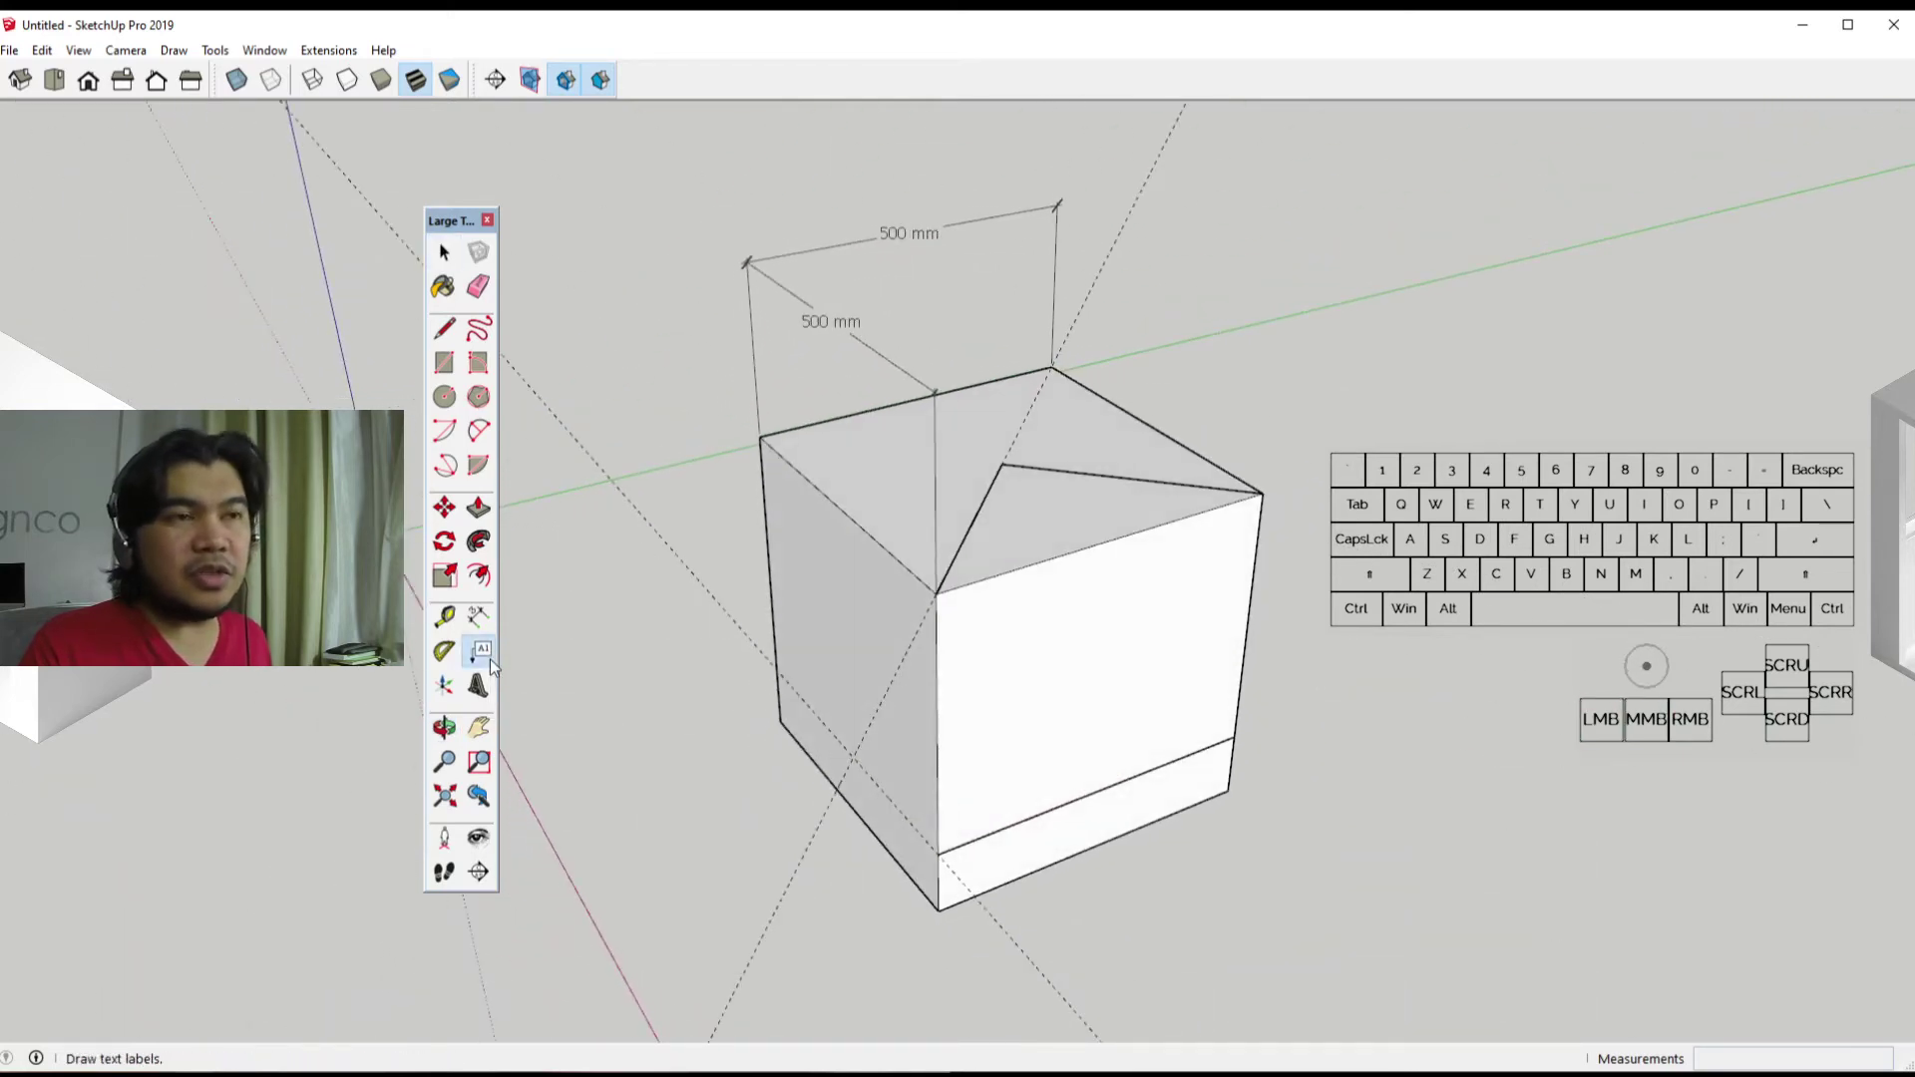
pyautogui.click(1062, 517)
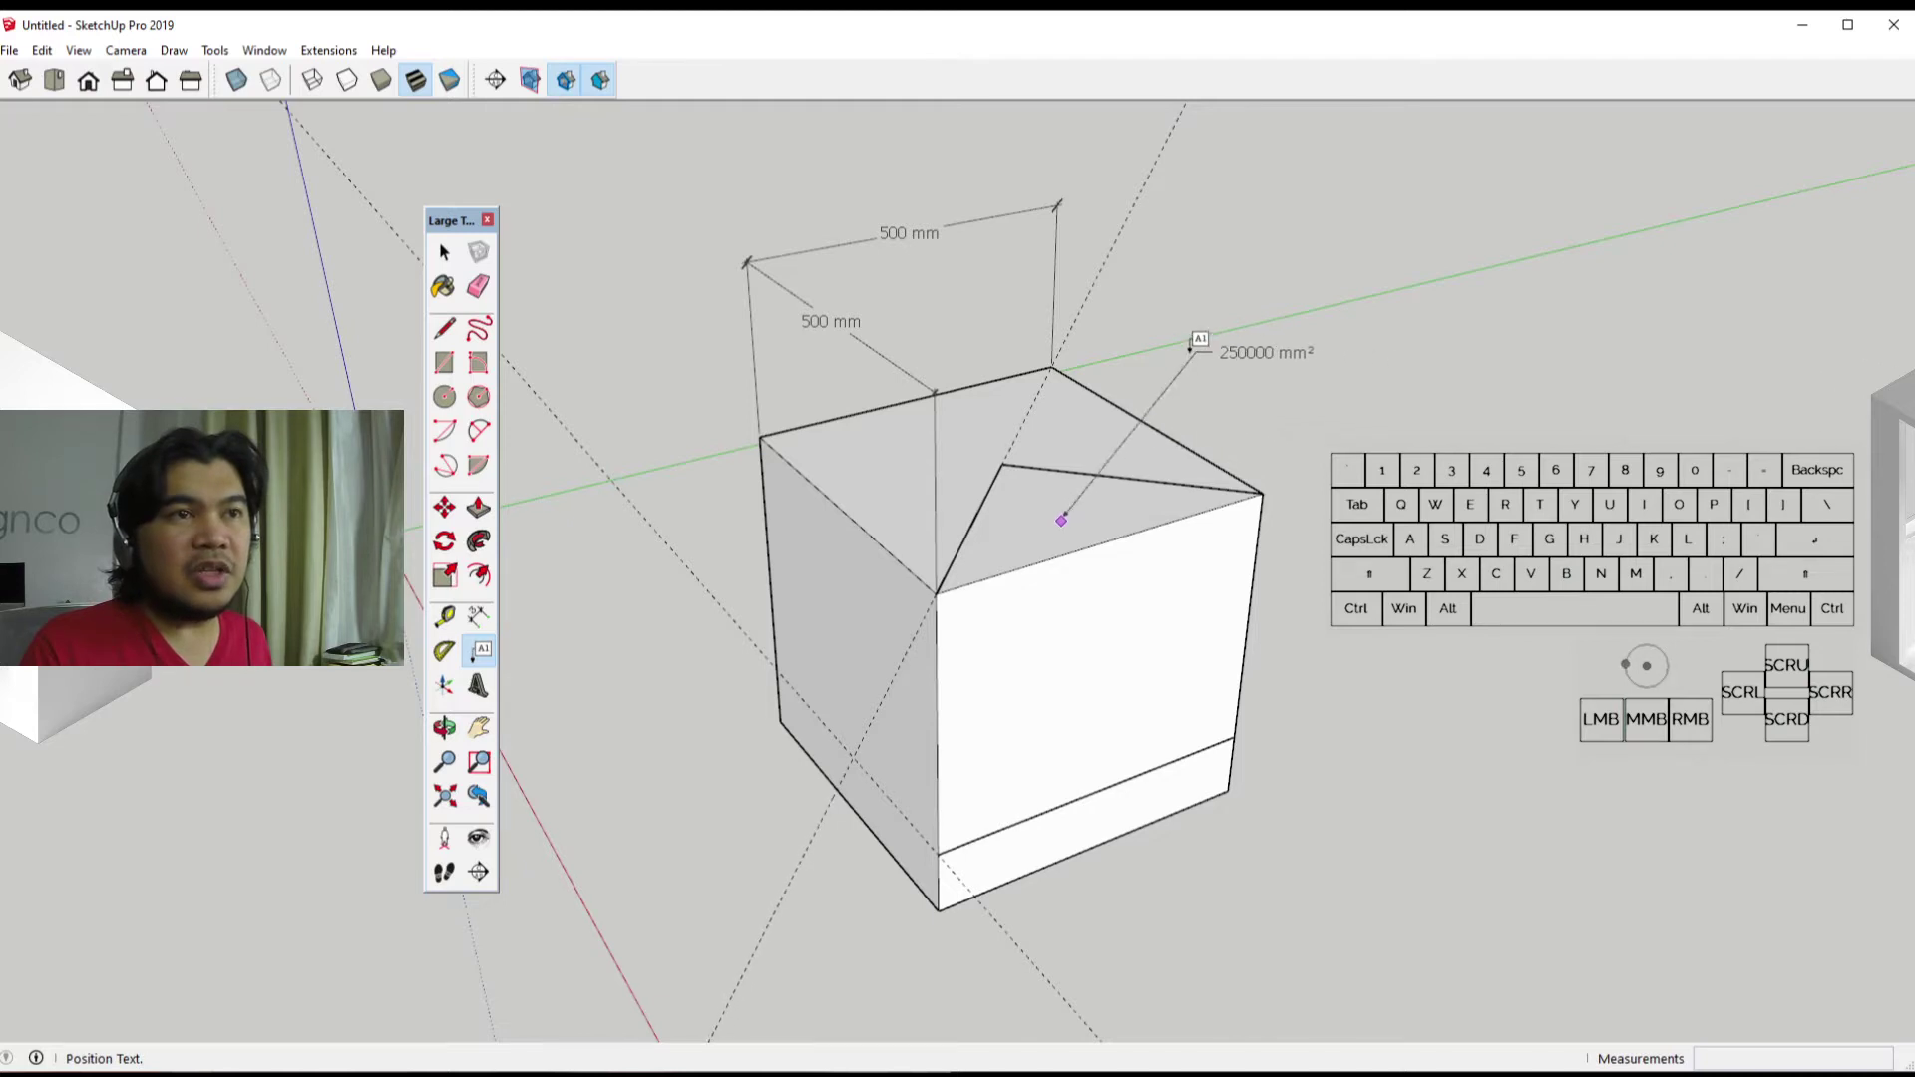
pyautogui.click(1210, 343)
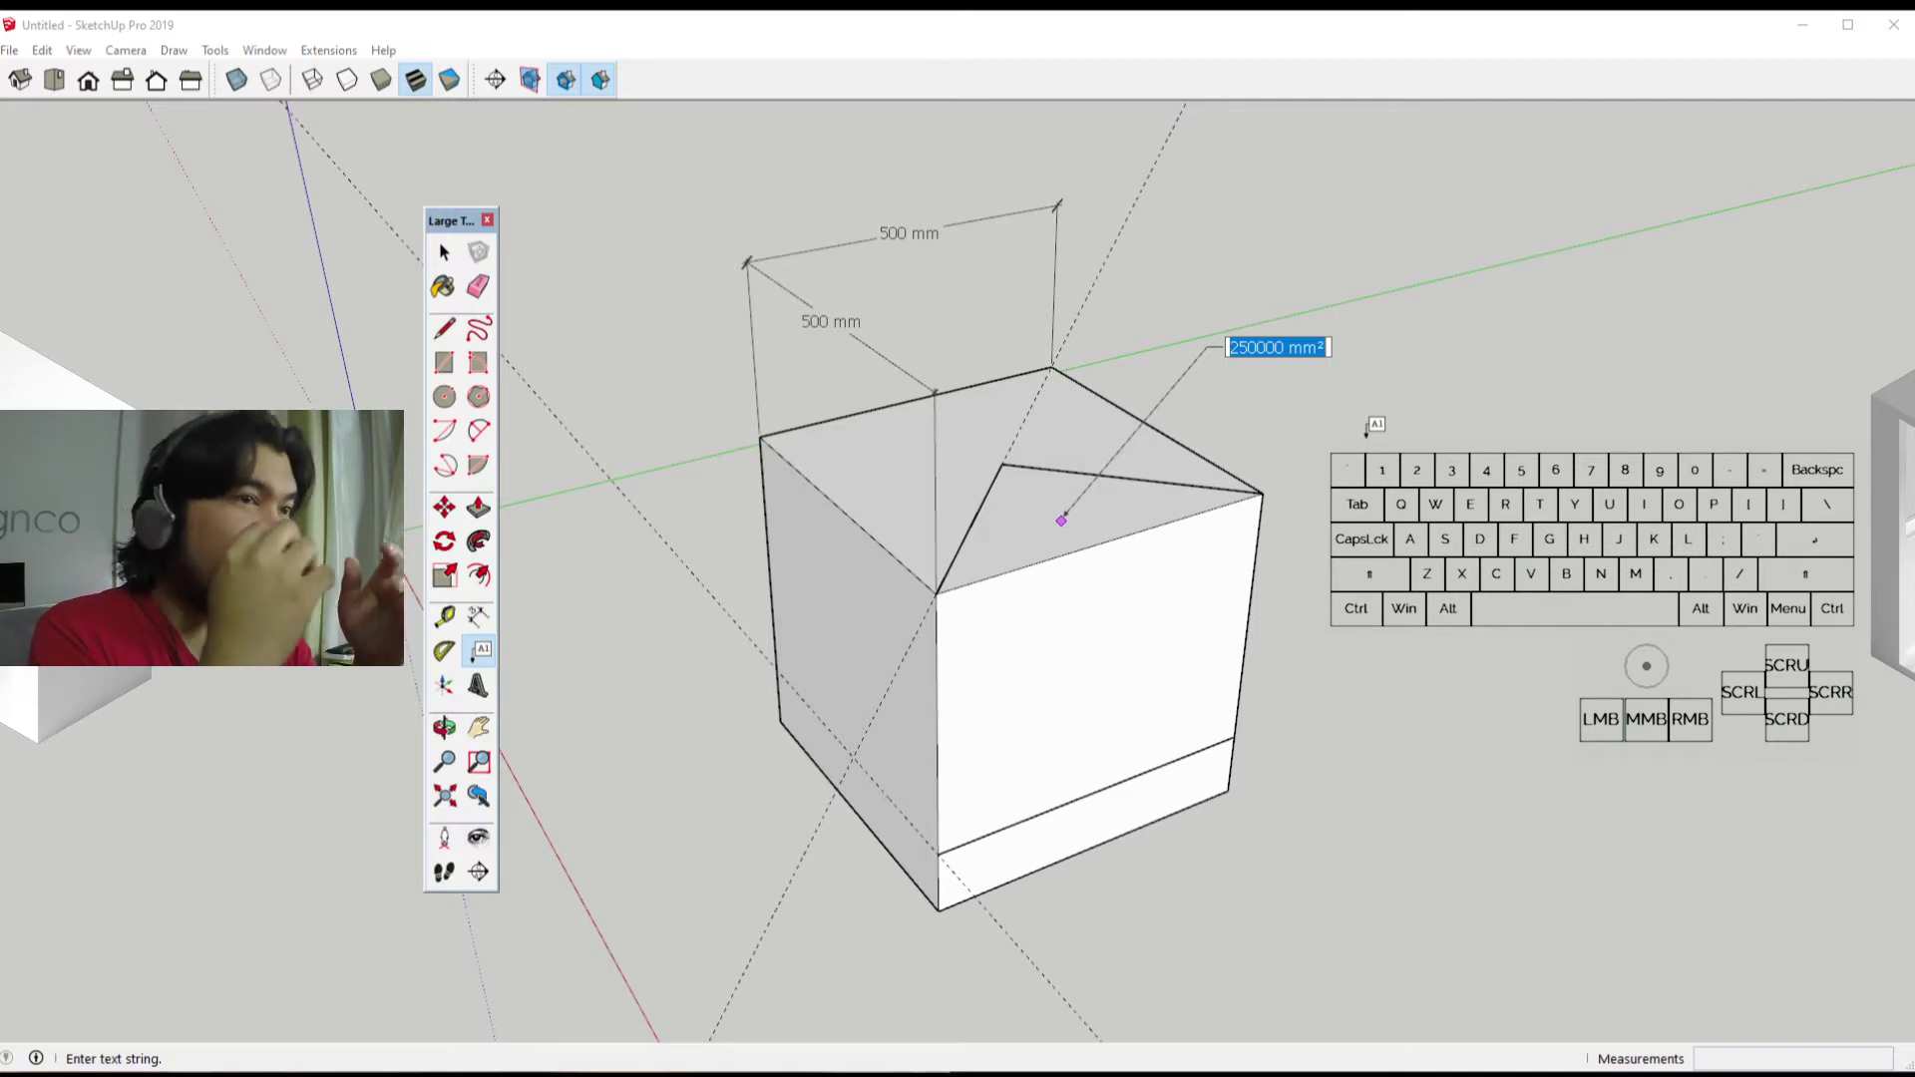
# Step: Set the triangle label's text to "Flap", with only the first letter capitalised
pyautogui.write('FLA')
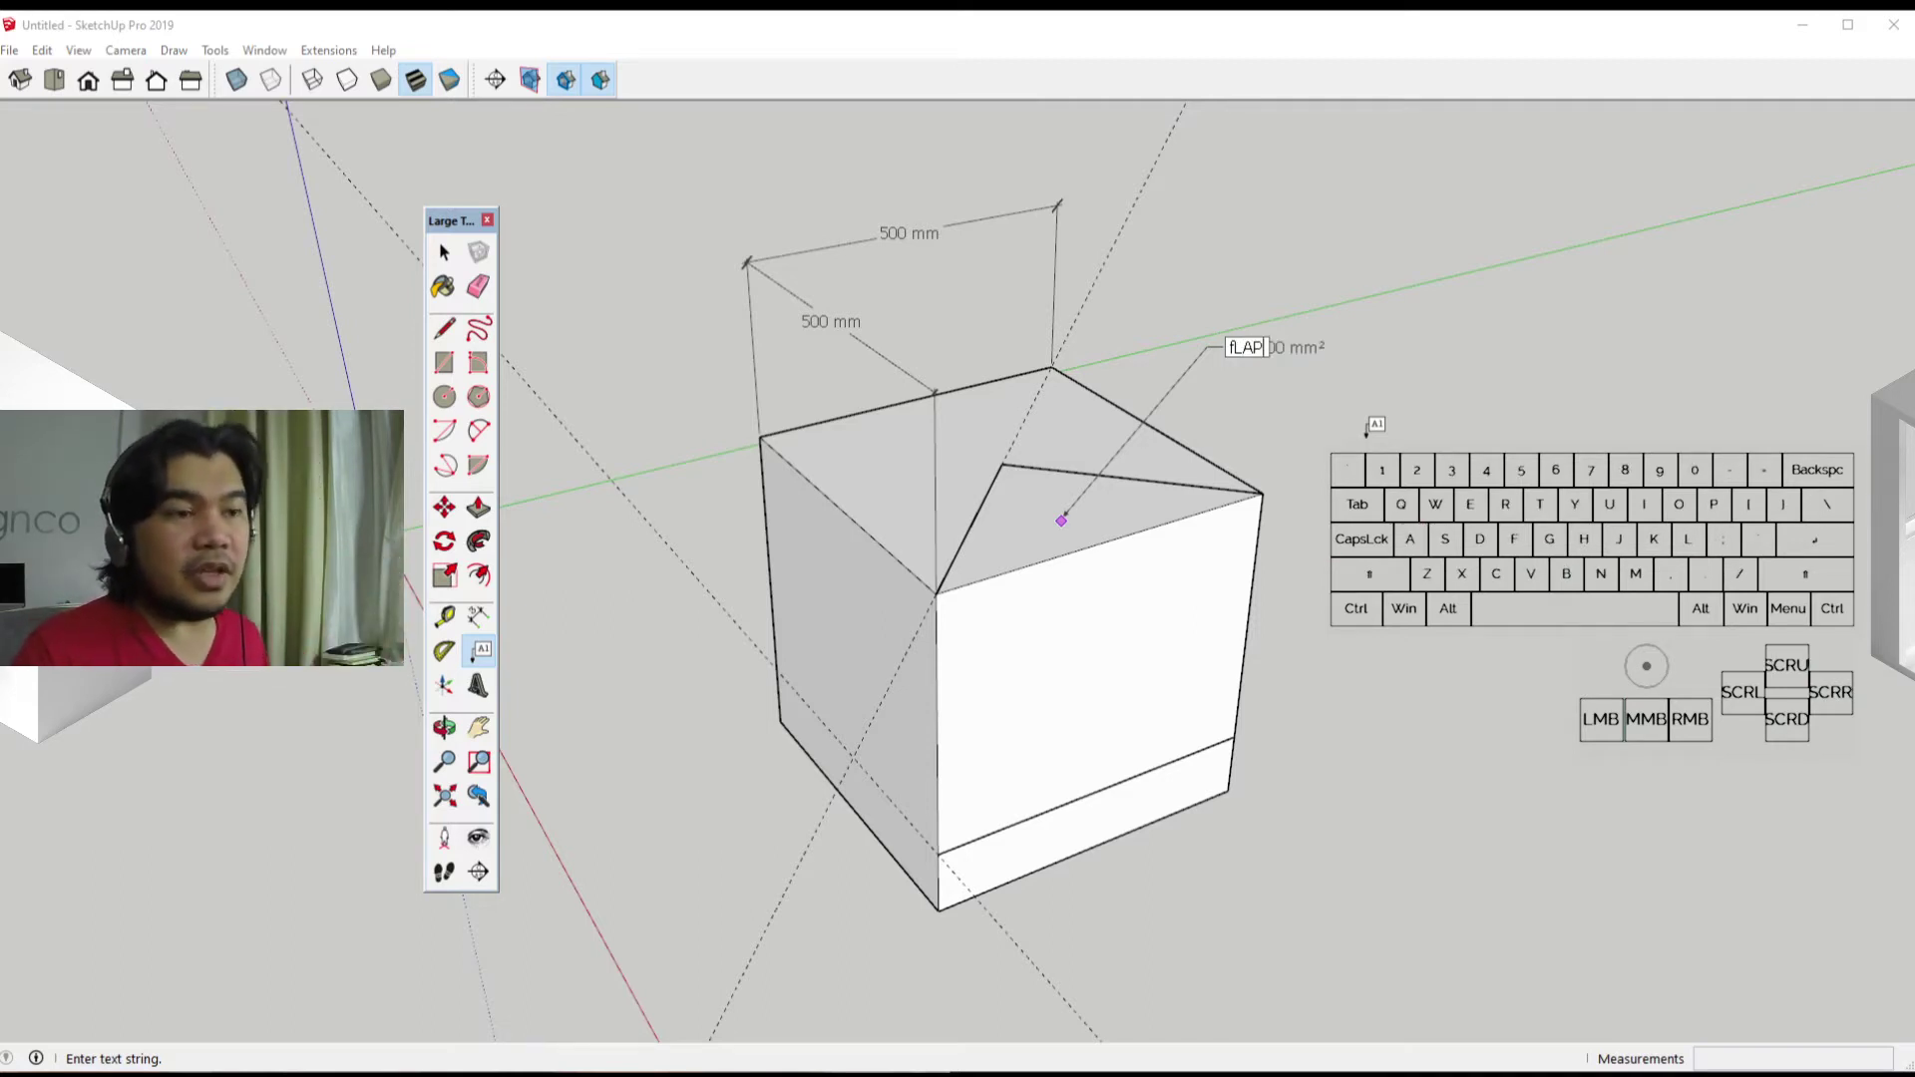
pyautogui.press('BackSpace')
pyautogui.press('BackSpace')
pyautogui.press('BackSpace')
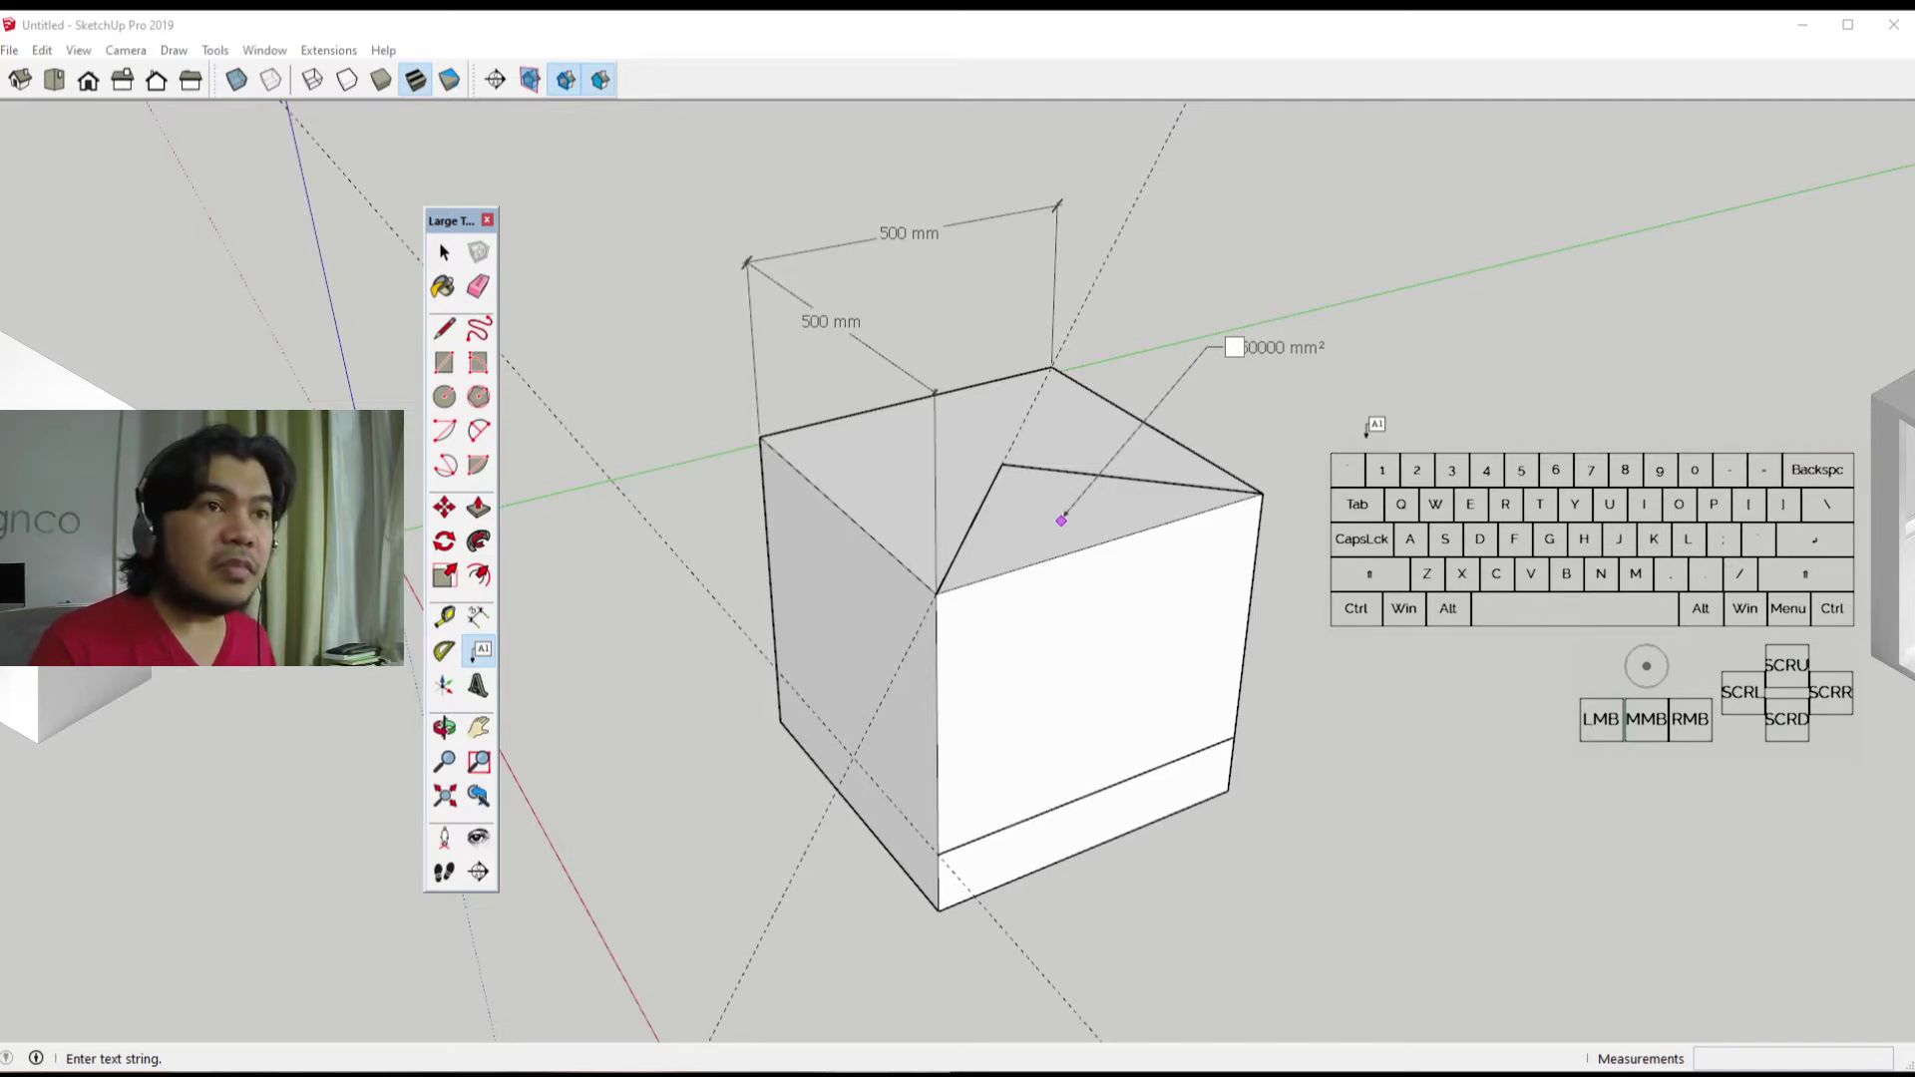
pyautogui.press('capslock')
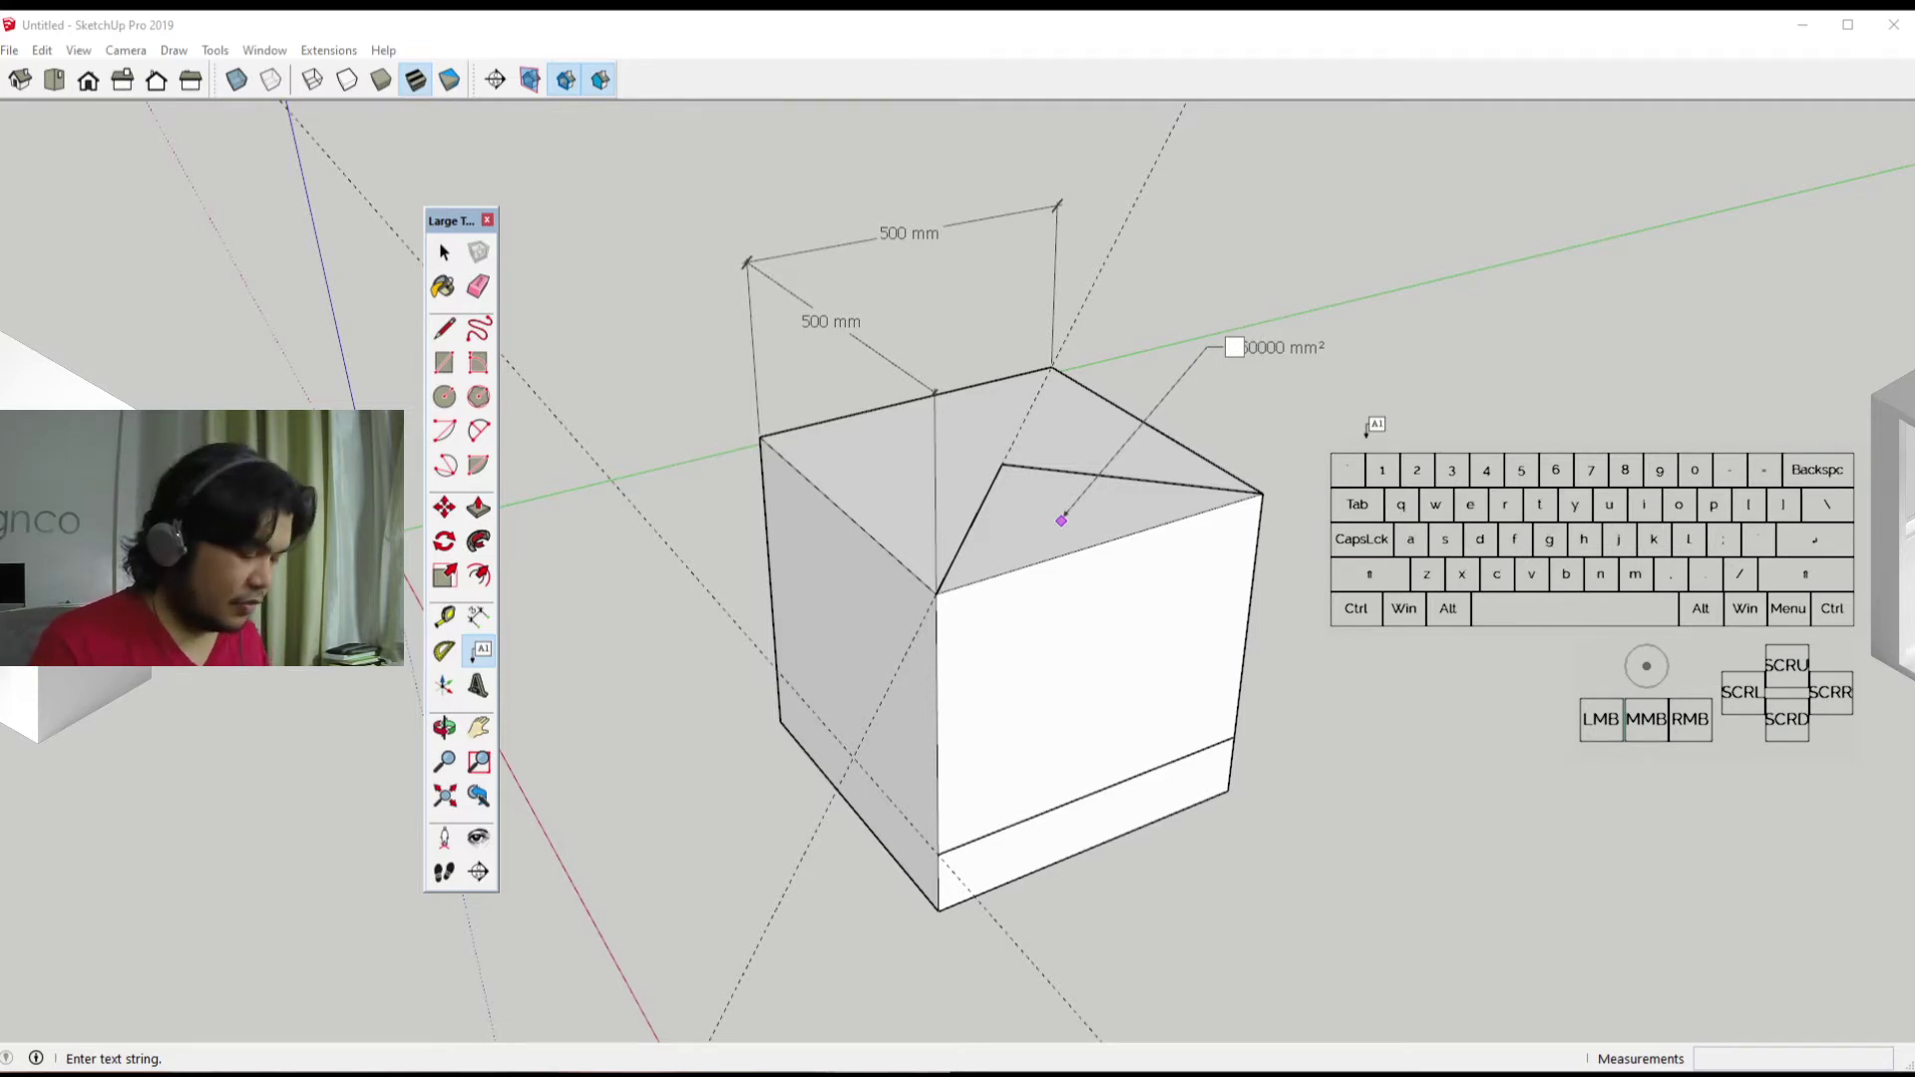
pyautogui.write('la')
pyautogui.press('BackSpace')
pyautogui.press('BackSpace')
pyautogui.press('BackSpace')
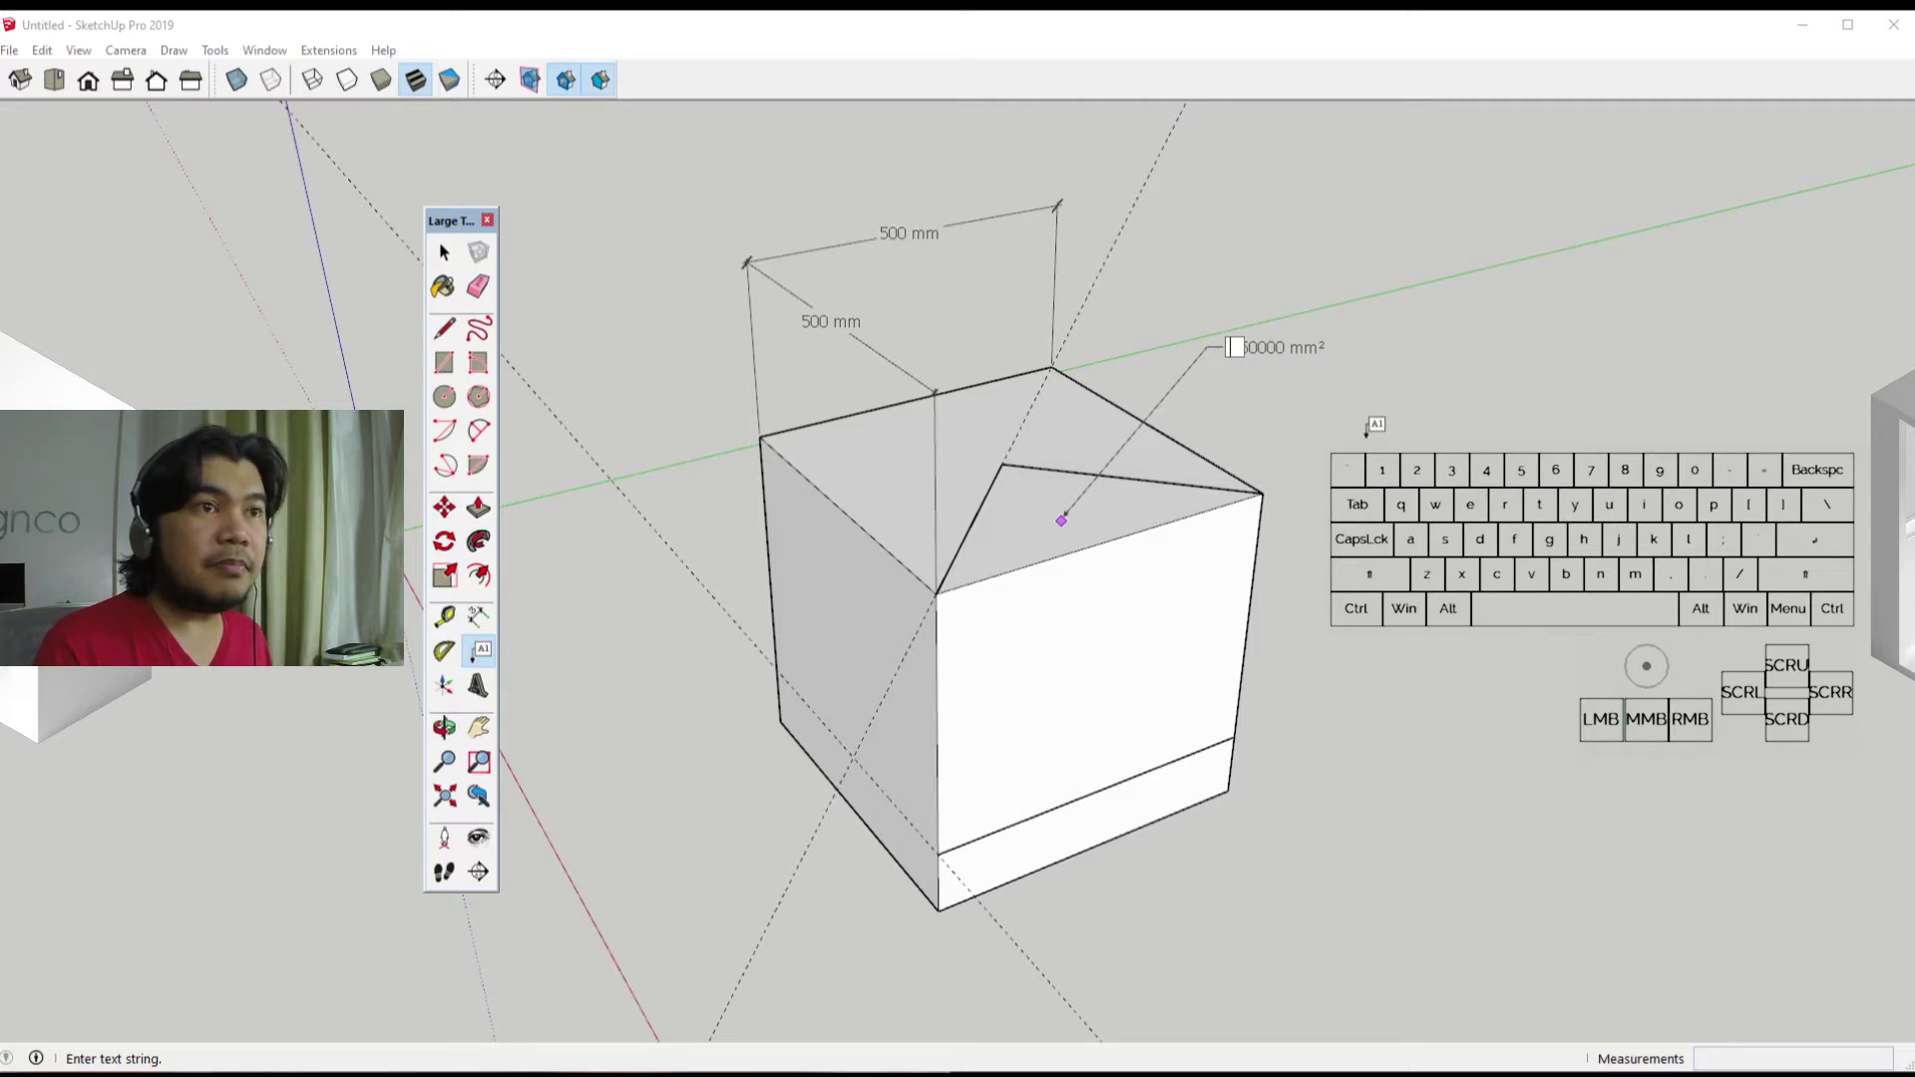
pyautogui.write('Flap')
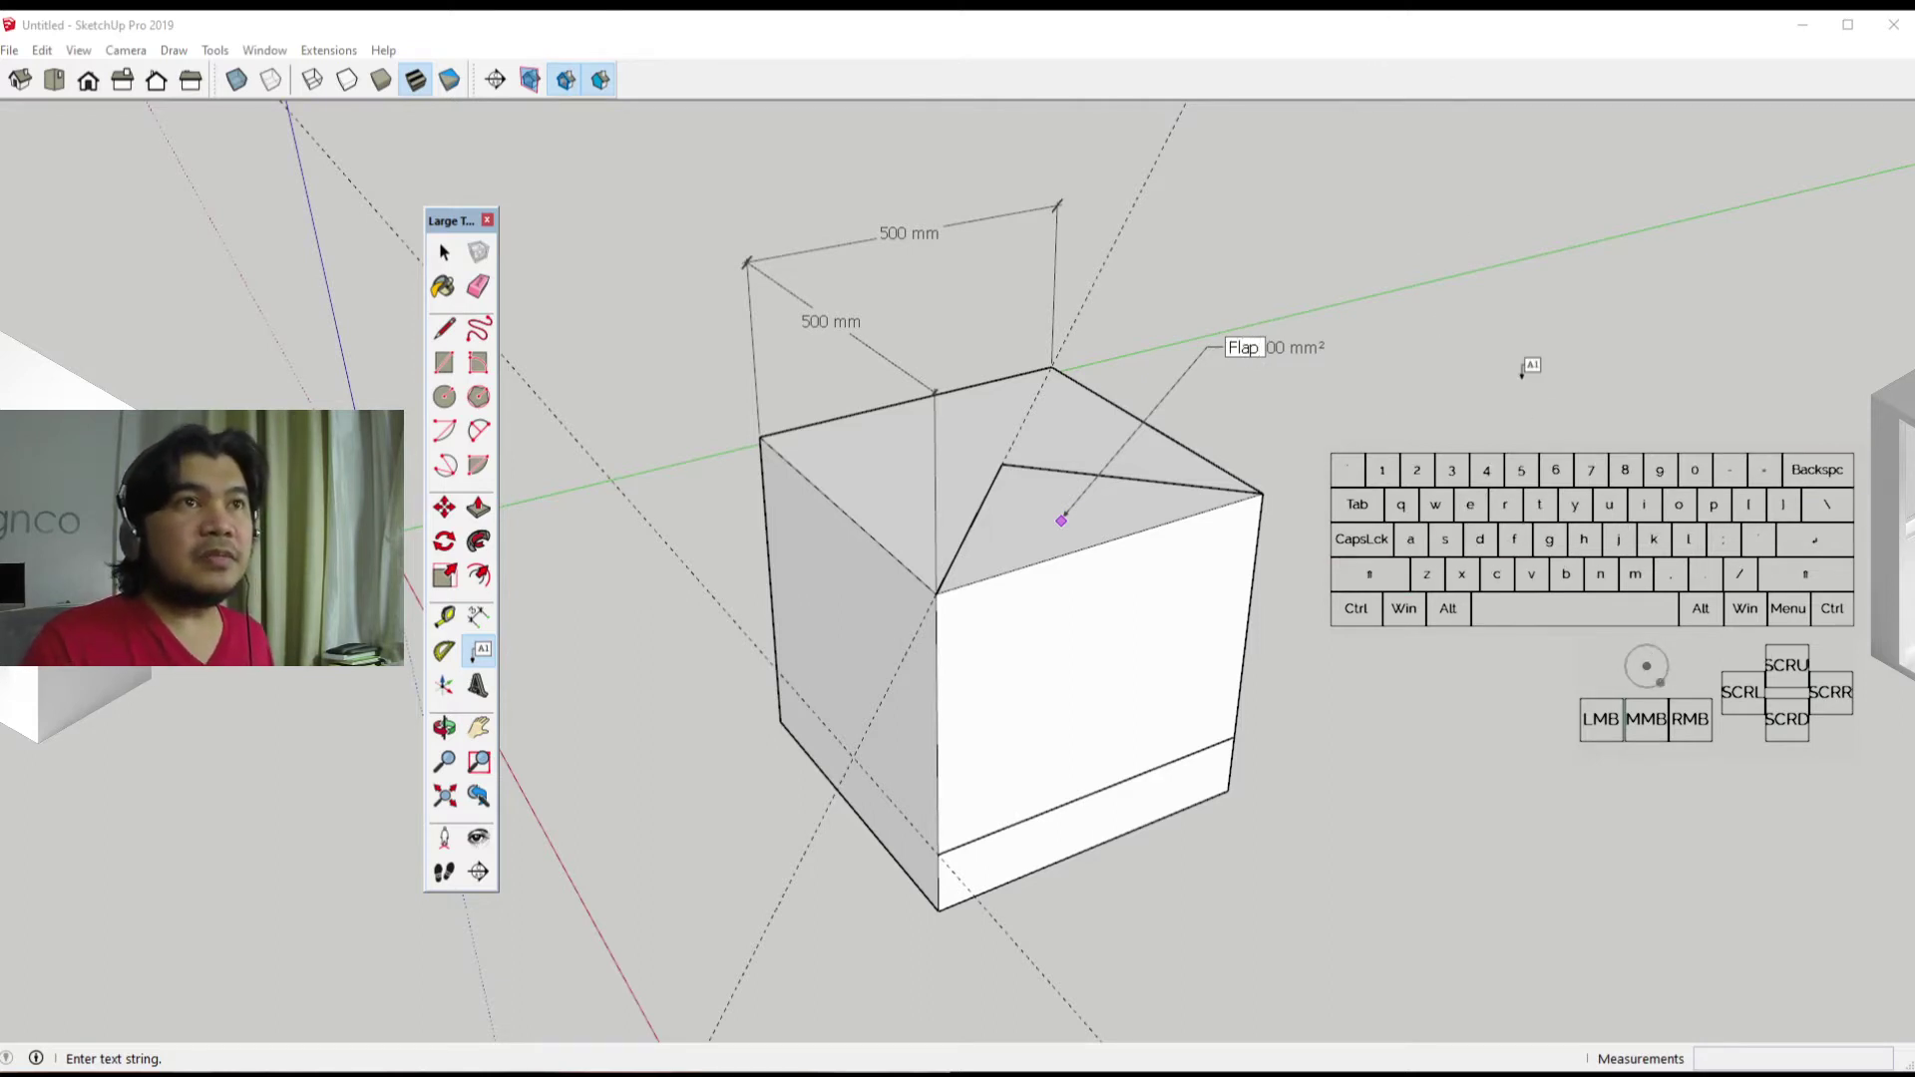
pyautogui.click(1332, 768)
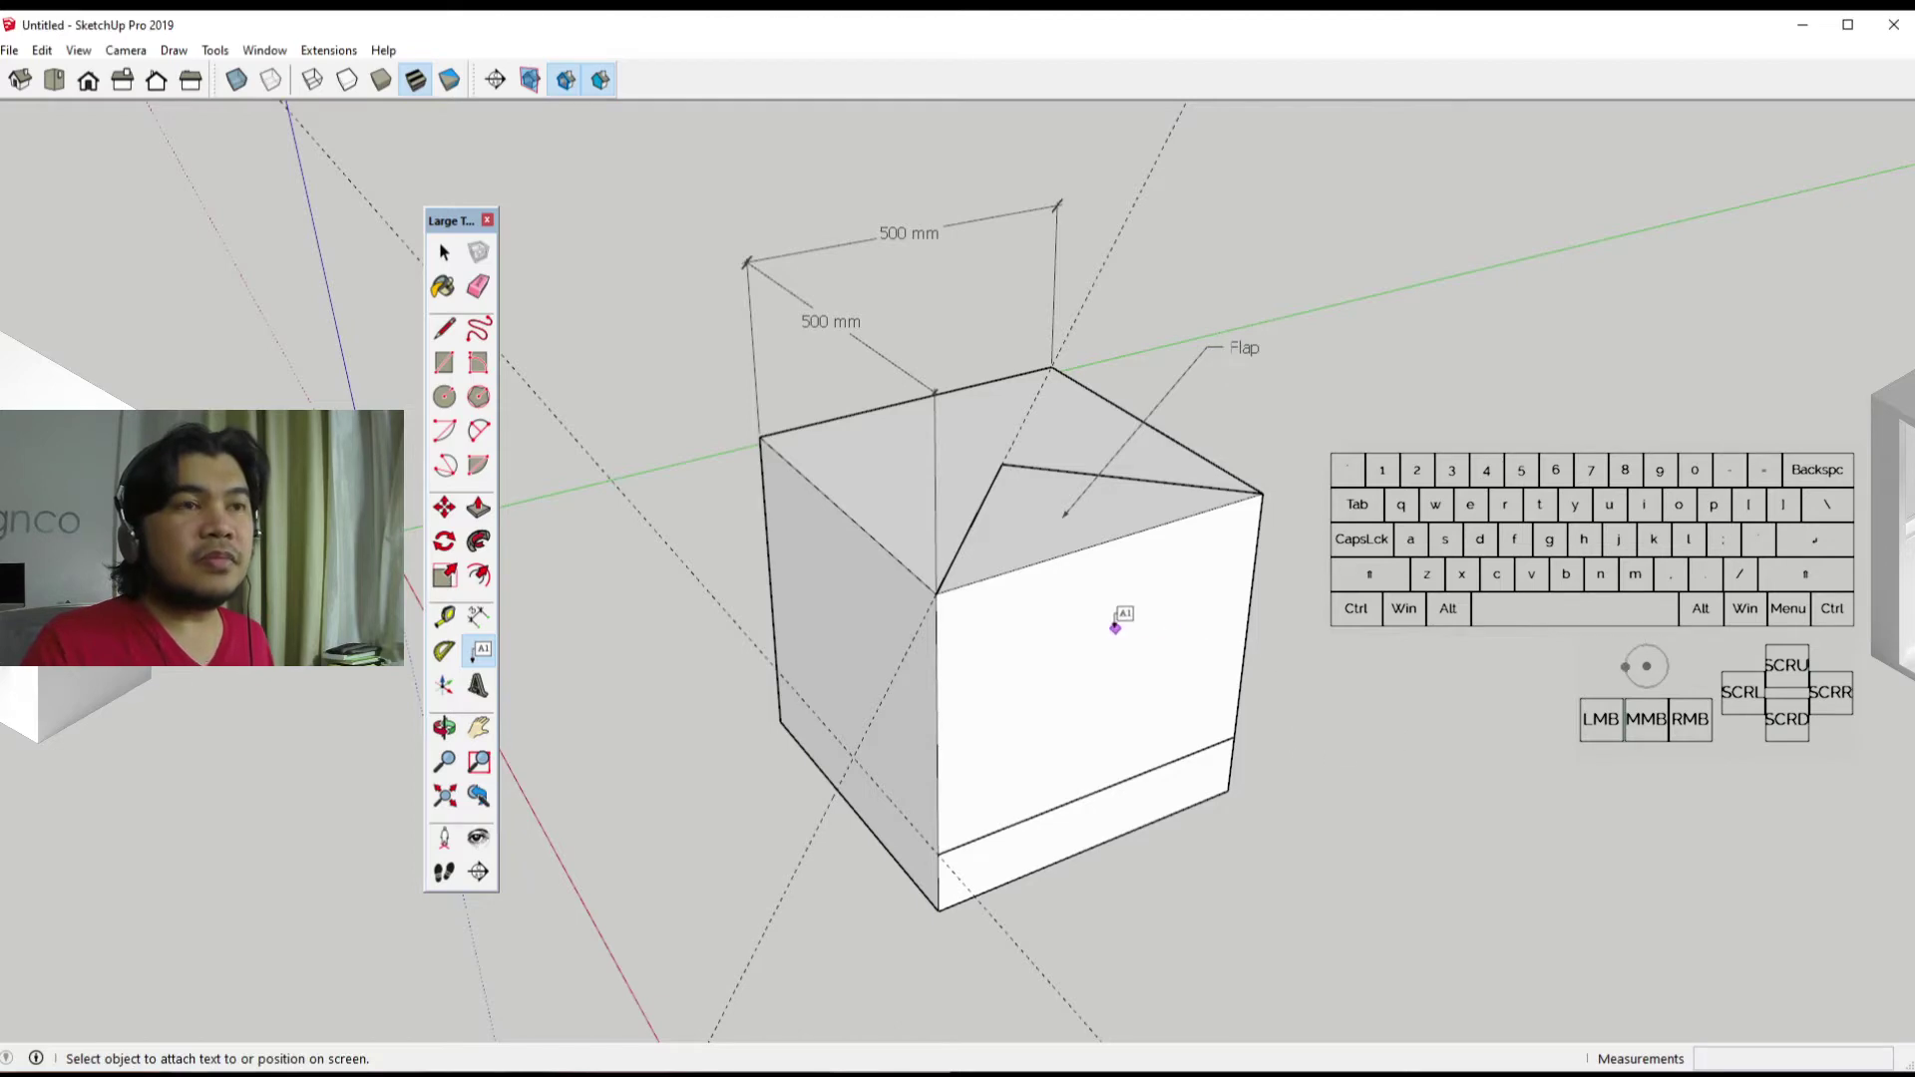
# Step: Move the drawing axes' origin to the triangle's inner corner, aligning red with its drawn edge and green with the diagonal guide
pyautogui.scroll(5, 1192, 340)
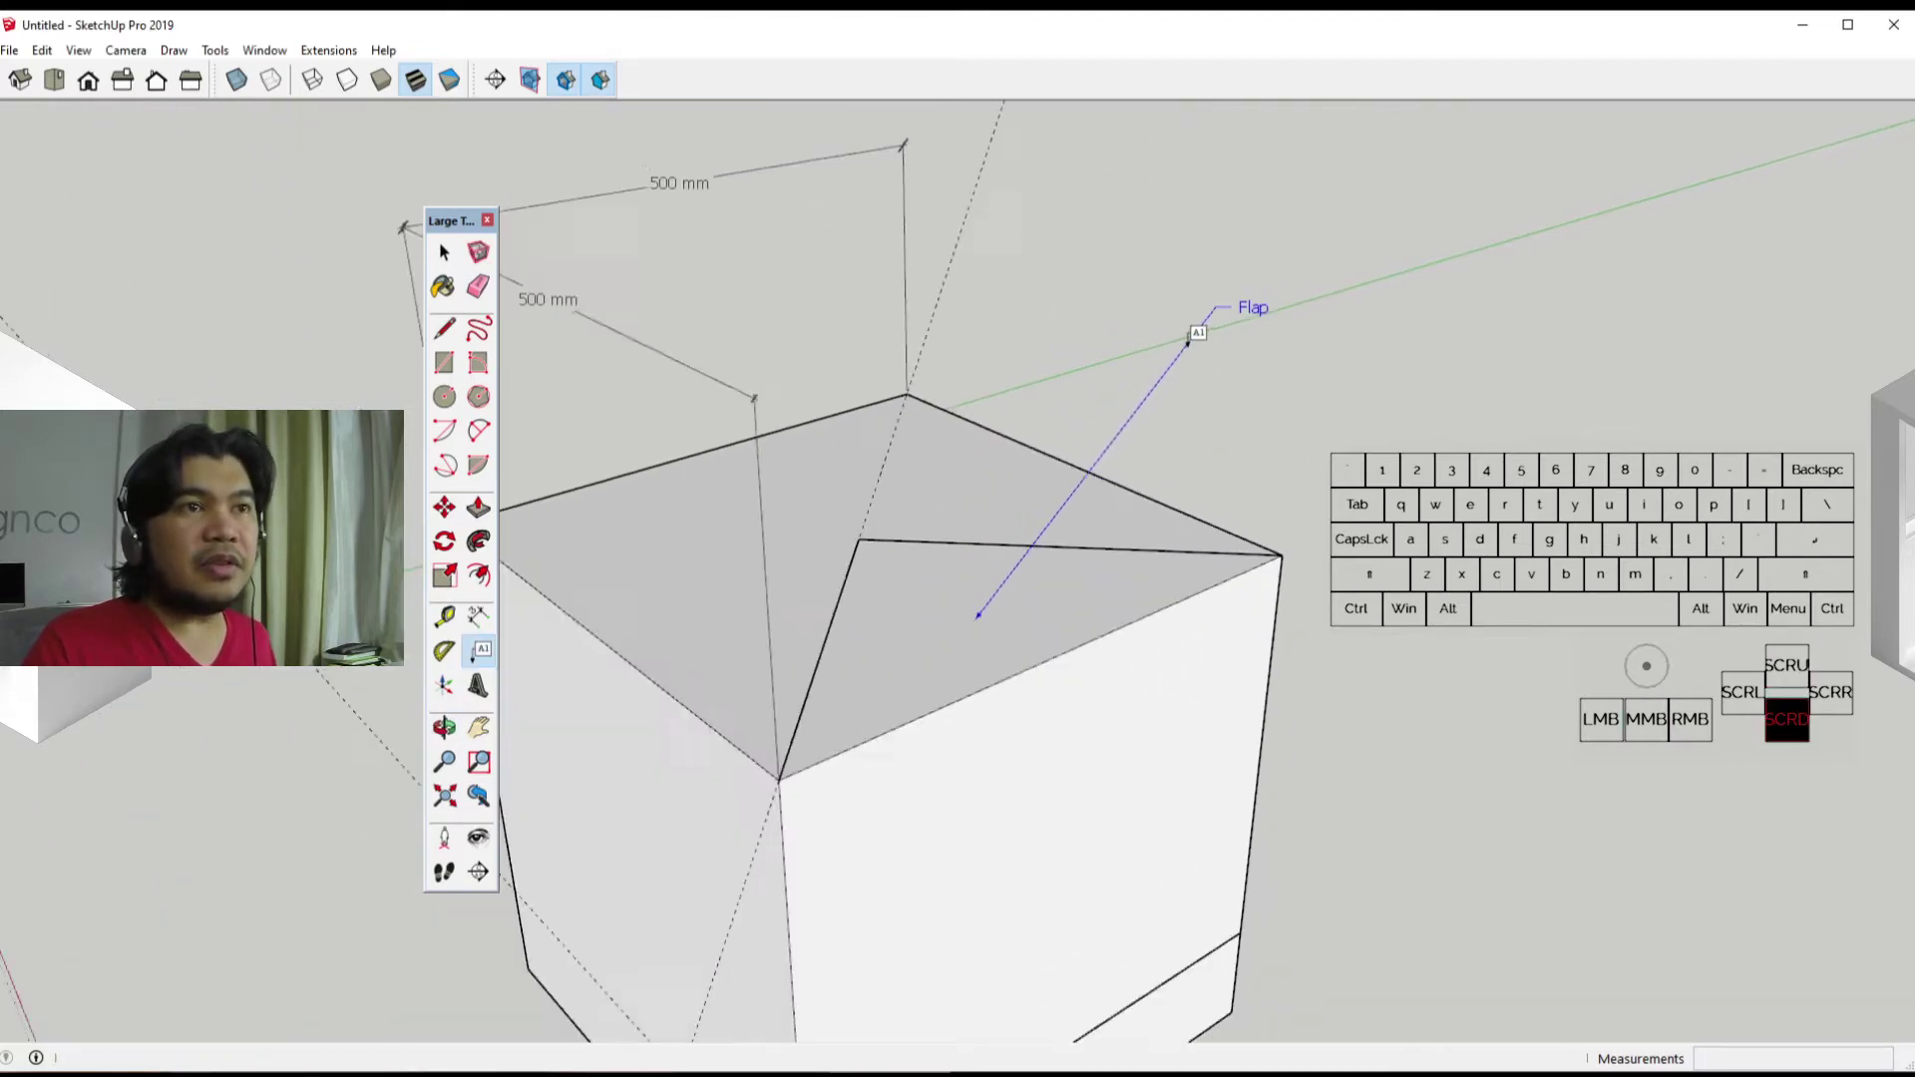
pyautogui.scroll(-5, 1192, 339)
pyautogui.moveTo(1177, 544)
pyautogui.mouseDown(button='middle')
pyautogui.moveTo(894, 512)
pyautogui.moveTo(987, 463)
pyautogui.moveTo(1035, 525)
pyautogui.moveTo(996, 518)
pyautogui.moveTo(1094, 539)
pyautogui.mouseUp(button='middle')
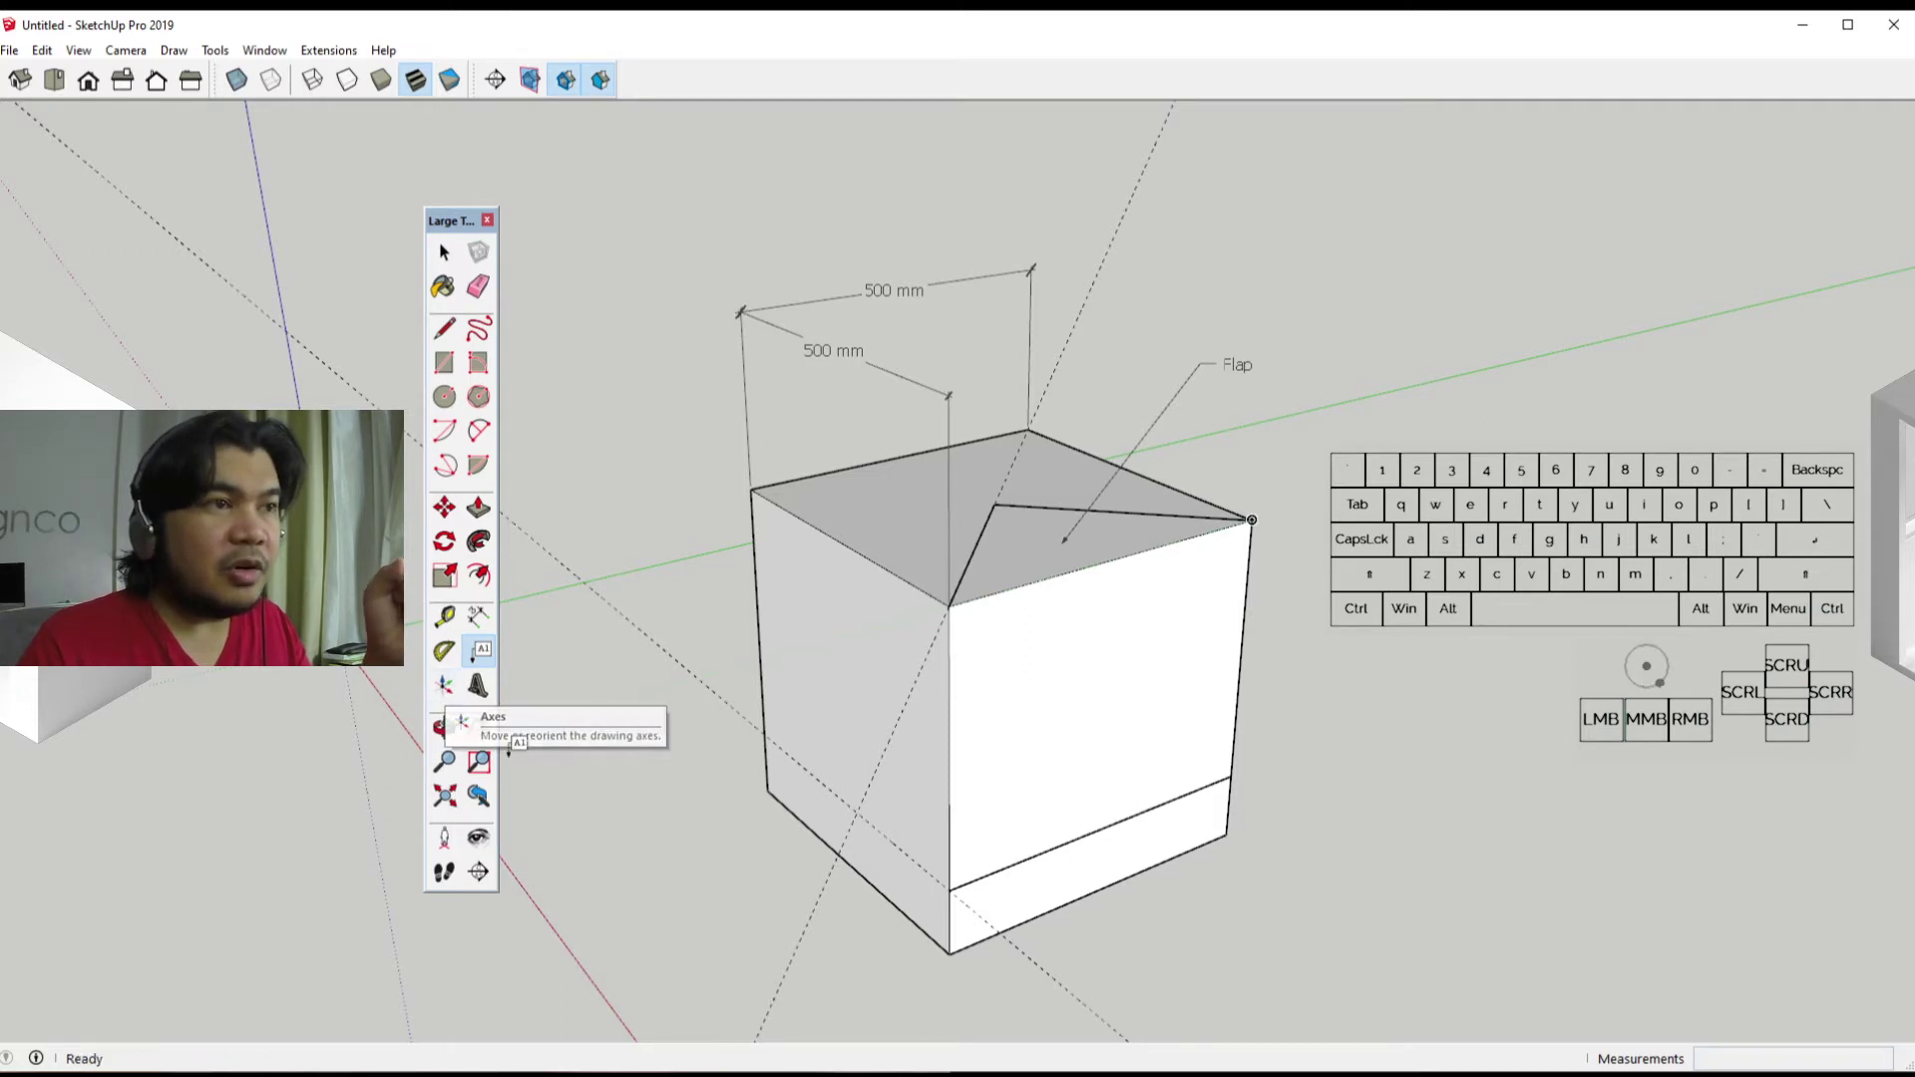
pyautogui.moveTo(638, 798); pyautogui.dragTo(563, 809, button='middle')
pyautogui.click(445, 695)
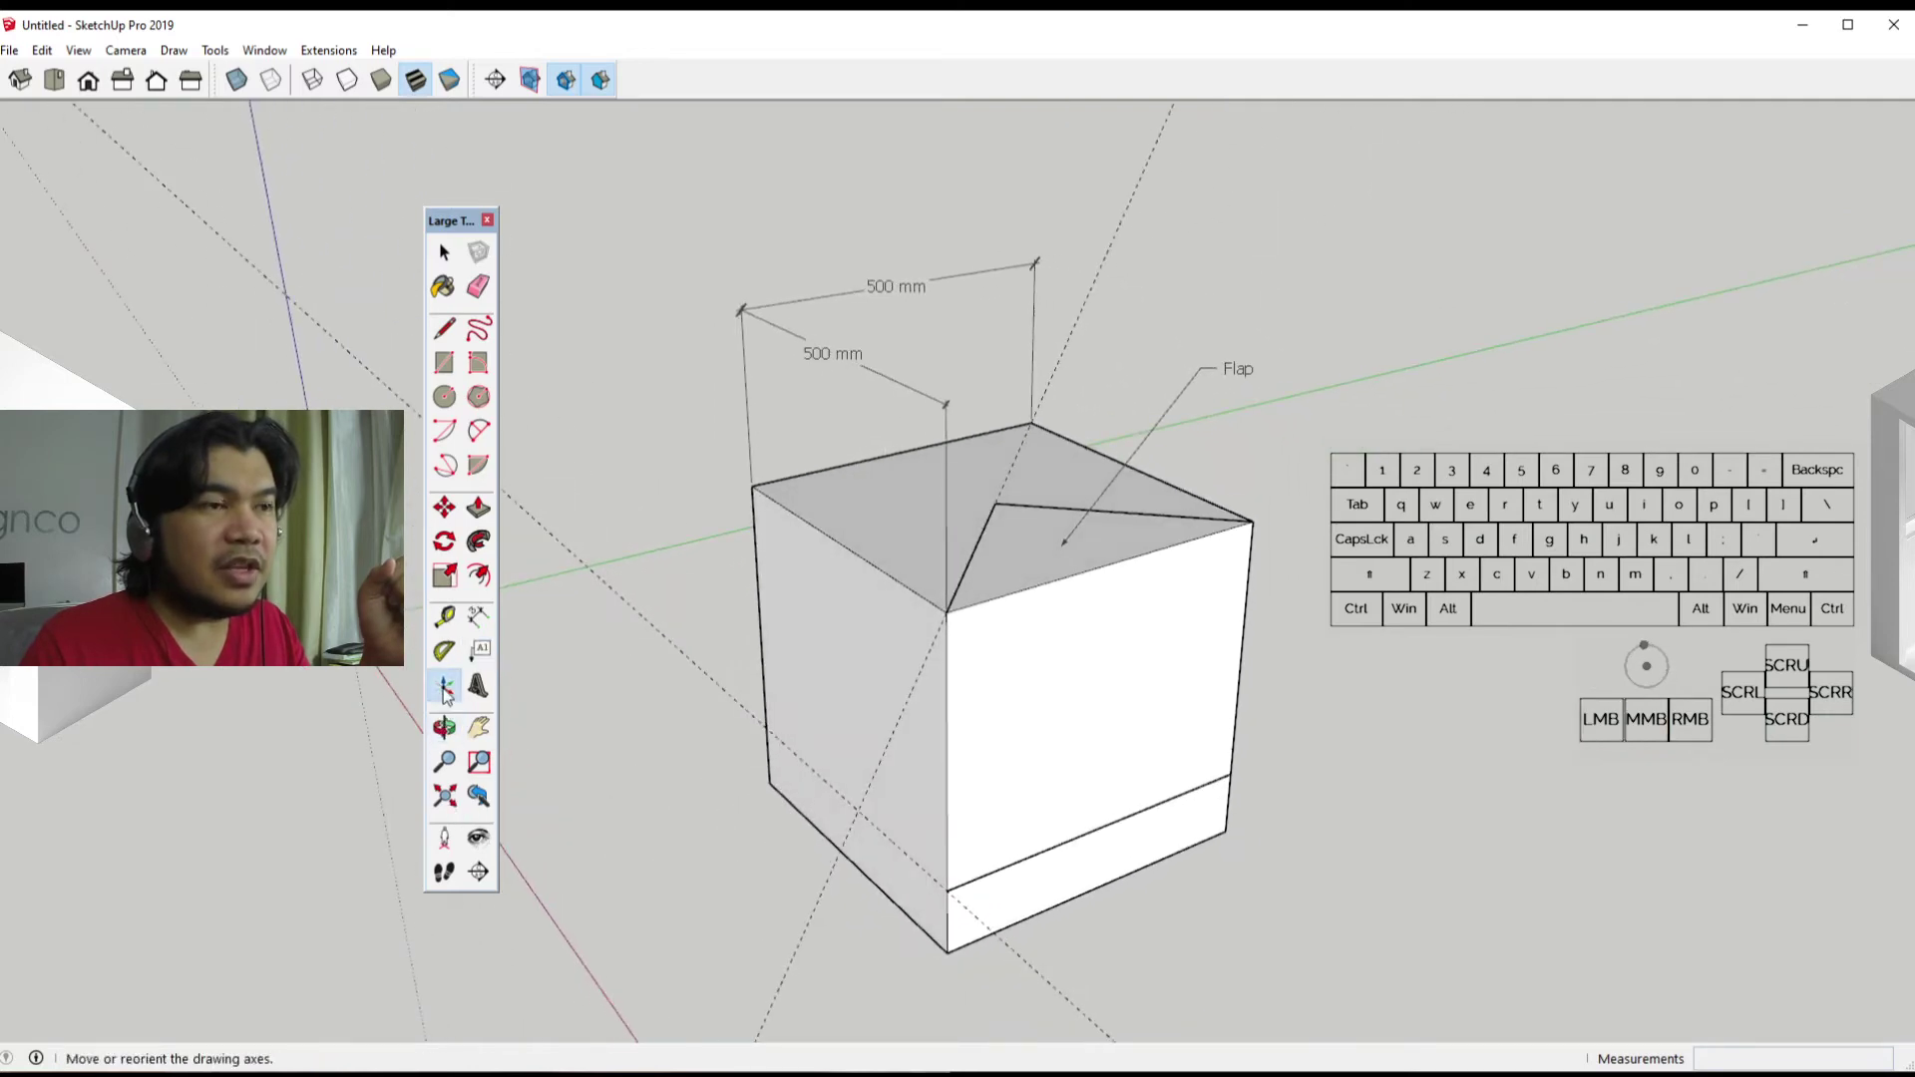
pyautogui.click(995, 502)
pyautogui.click(1050, 507)
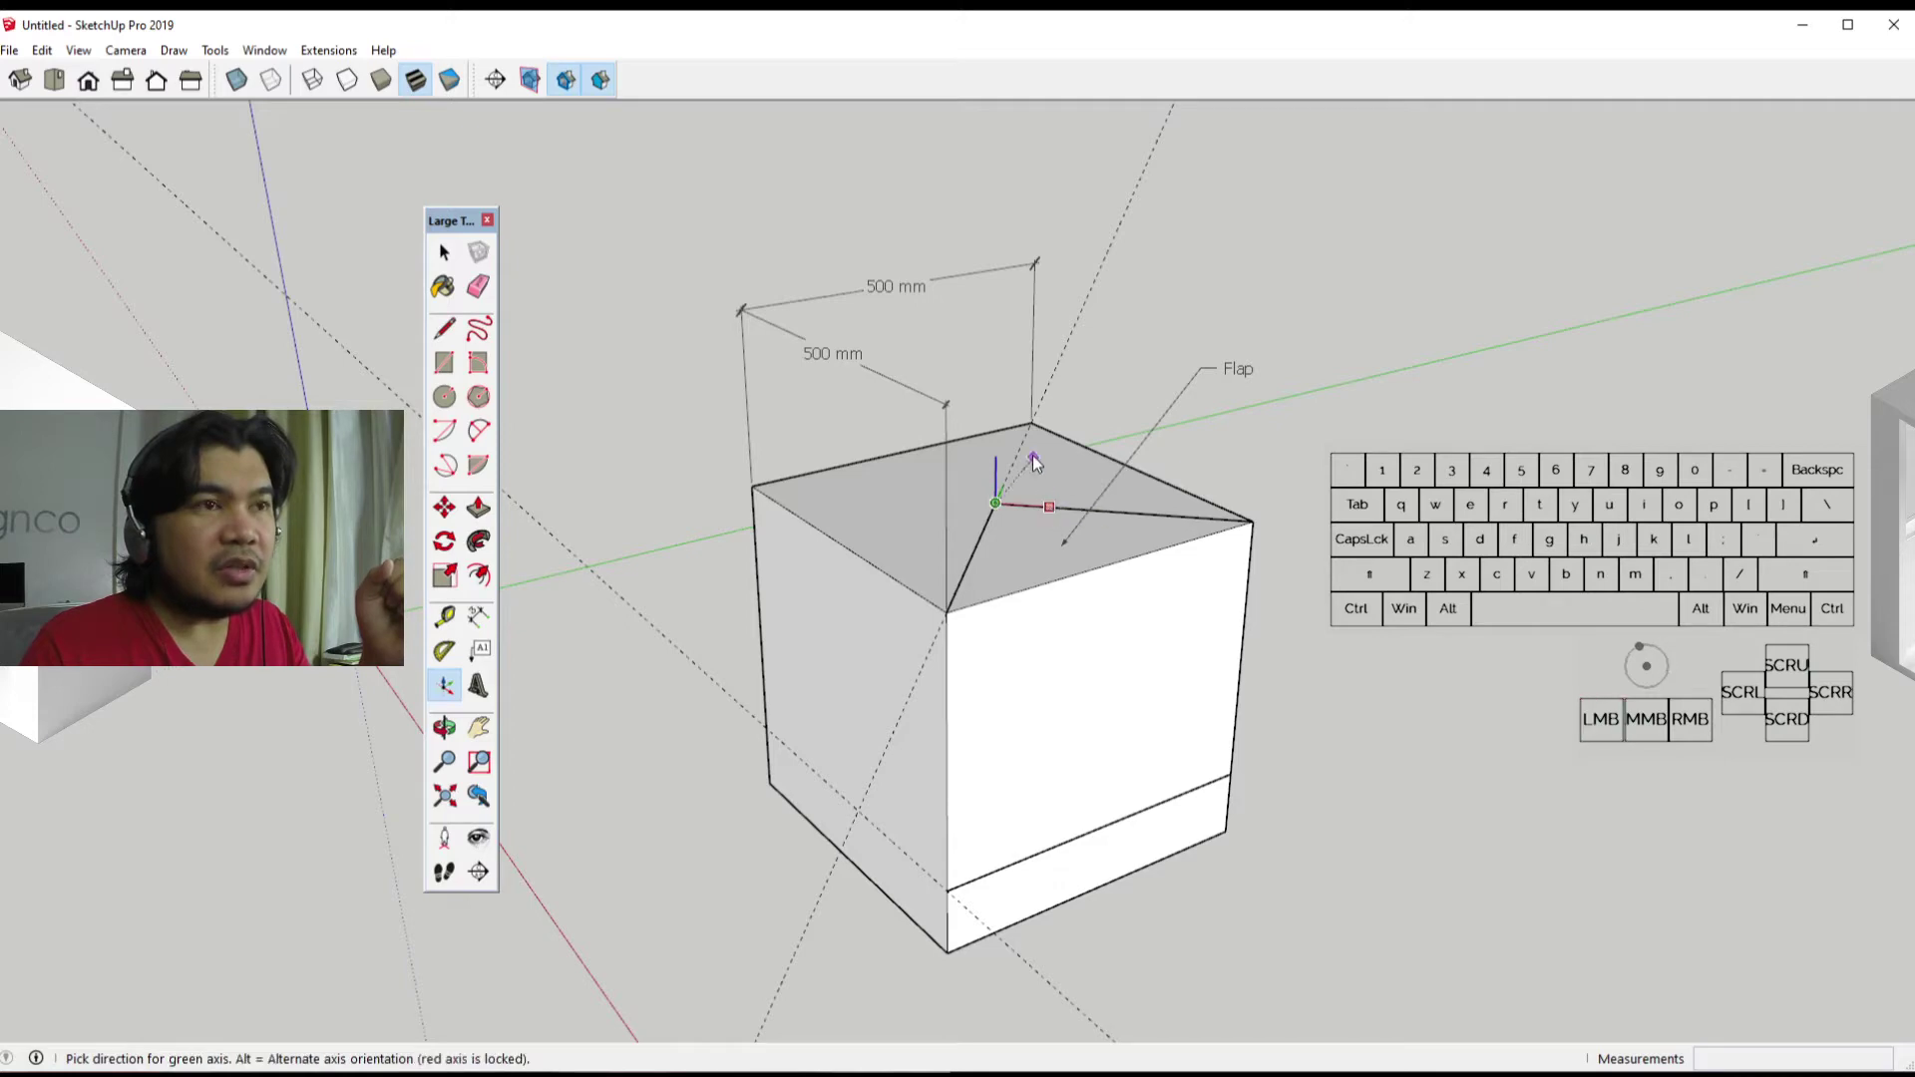
pyautogui.click(1025, 451)
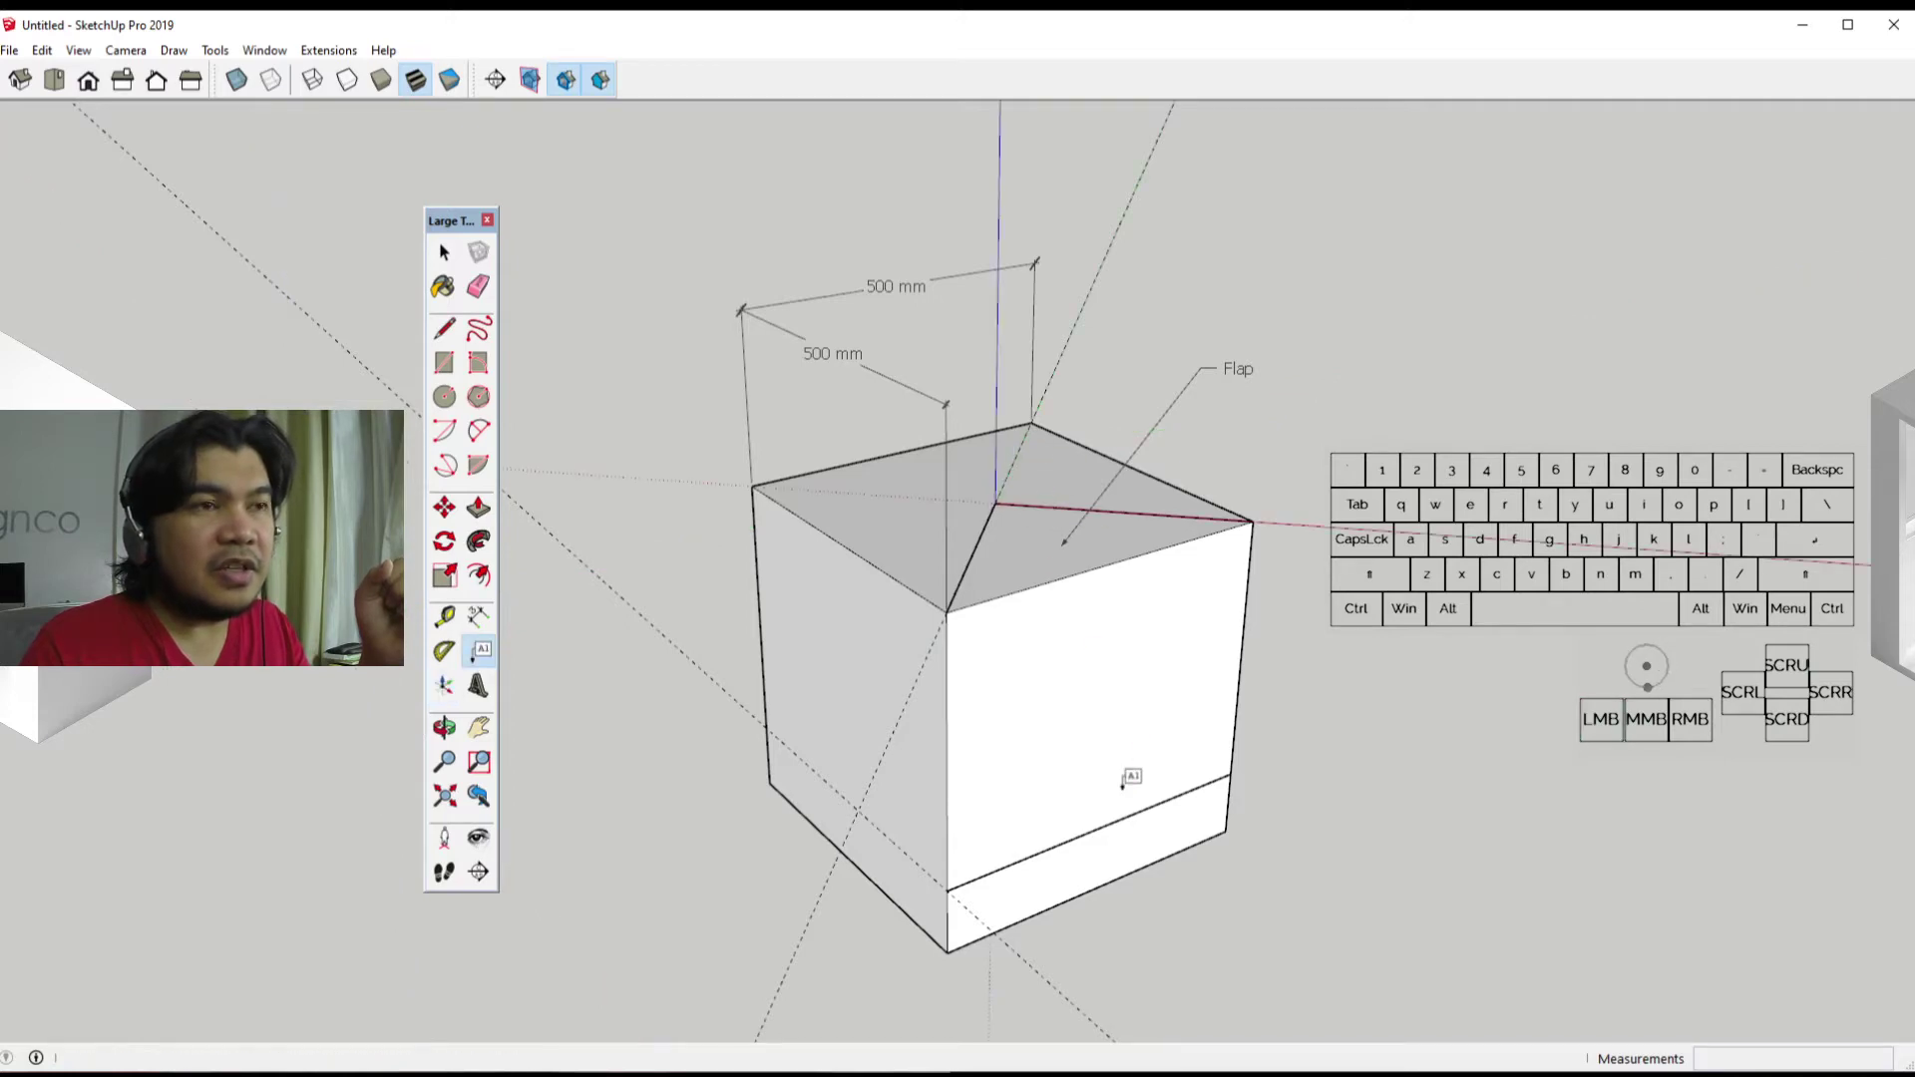
# Step: Draw two connected lines beside the cube, a longer one parallel to the green axis and a shorter one parallel to red
pyautogui.moveTo(1131, 778); pyautogui.dragTo(927, 758, button='middle')
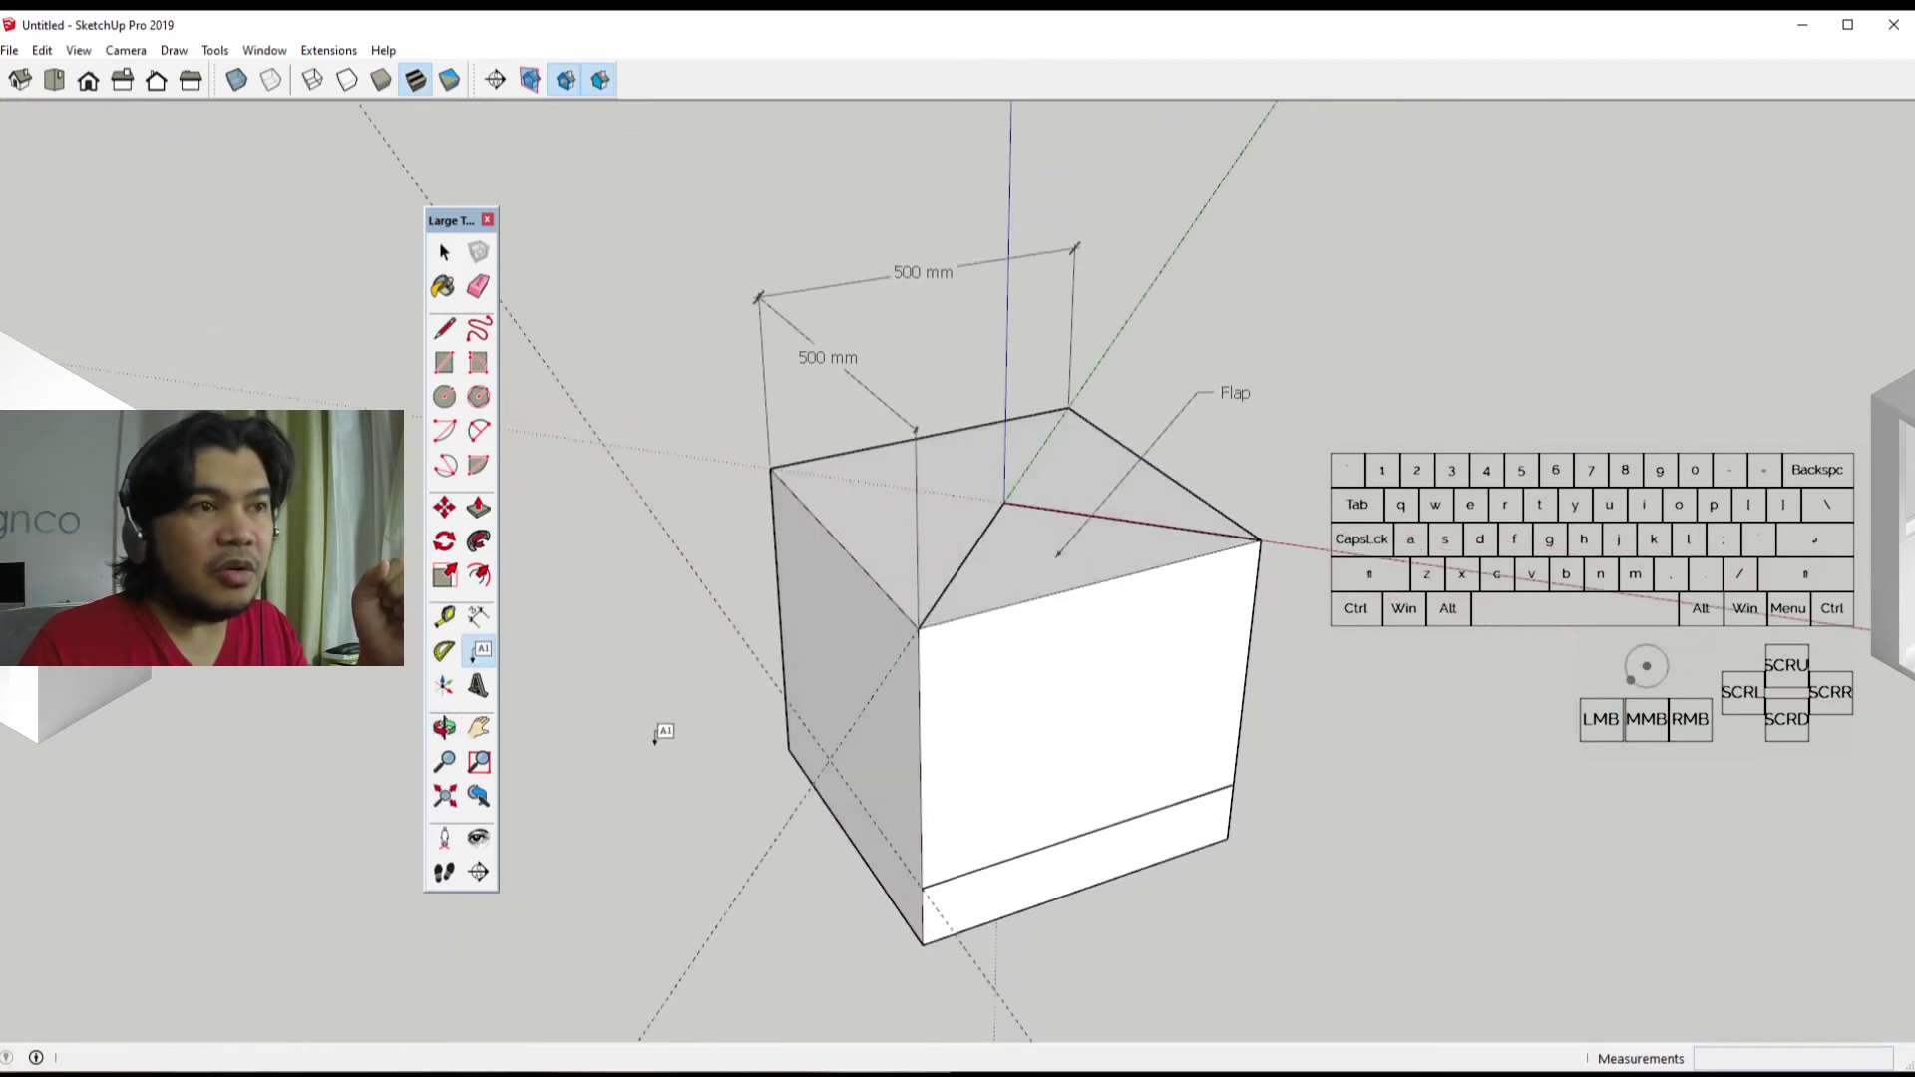
pyautogui.moveTo(1068, 709); pyautogui.dragTo(1027, 769, button='middle')
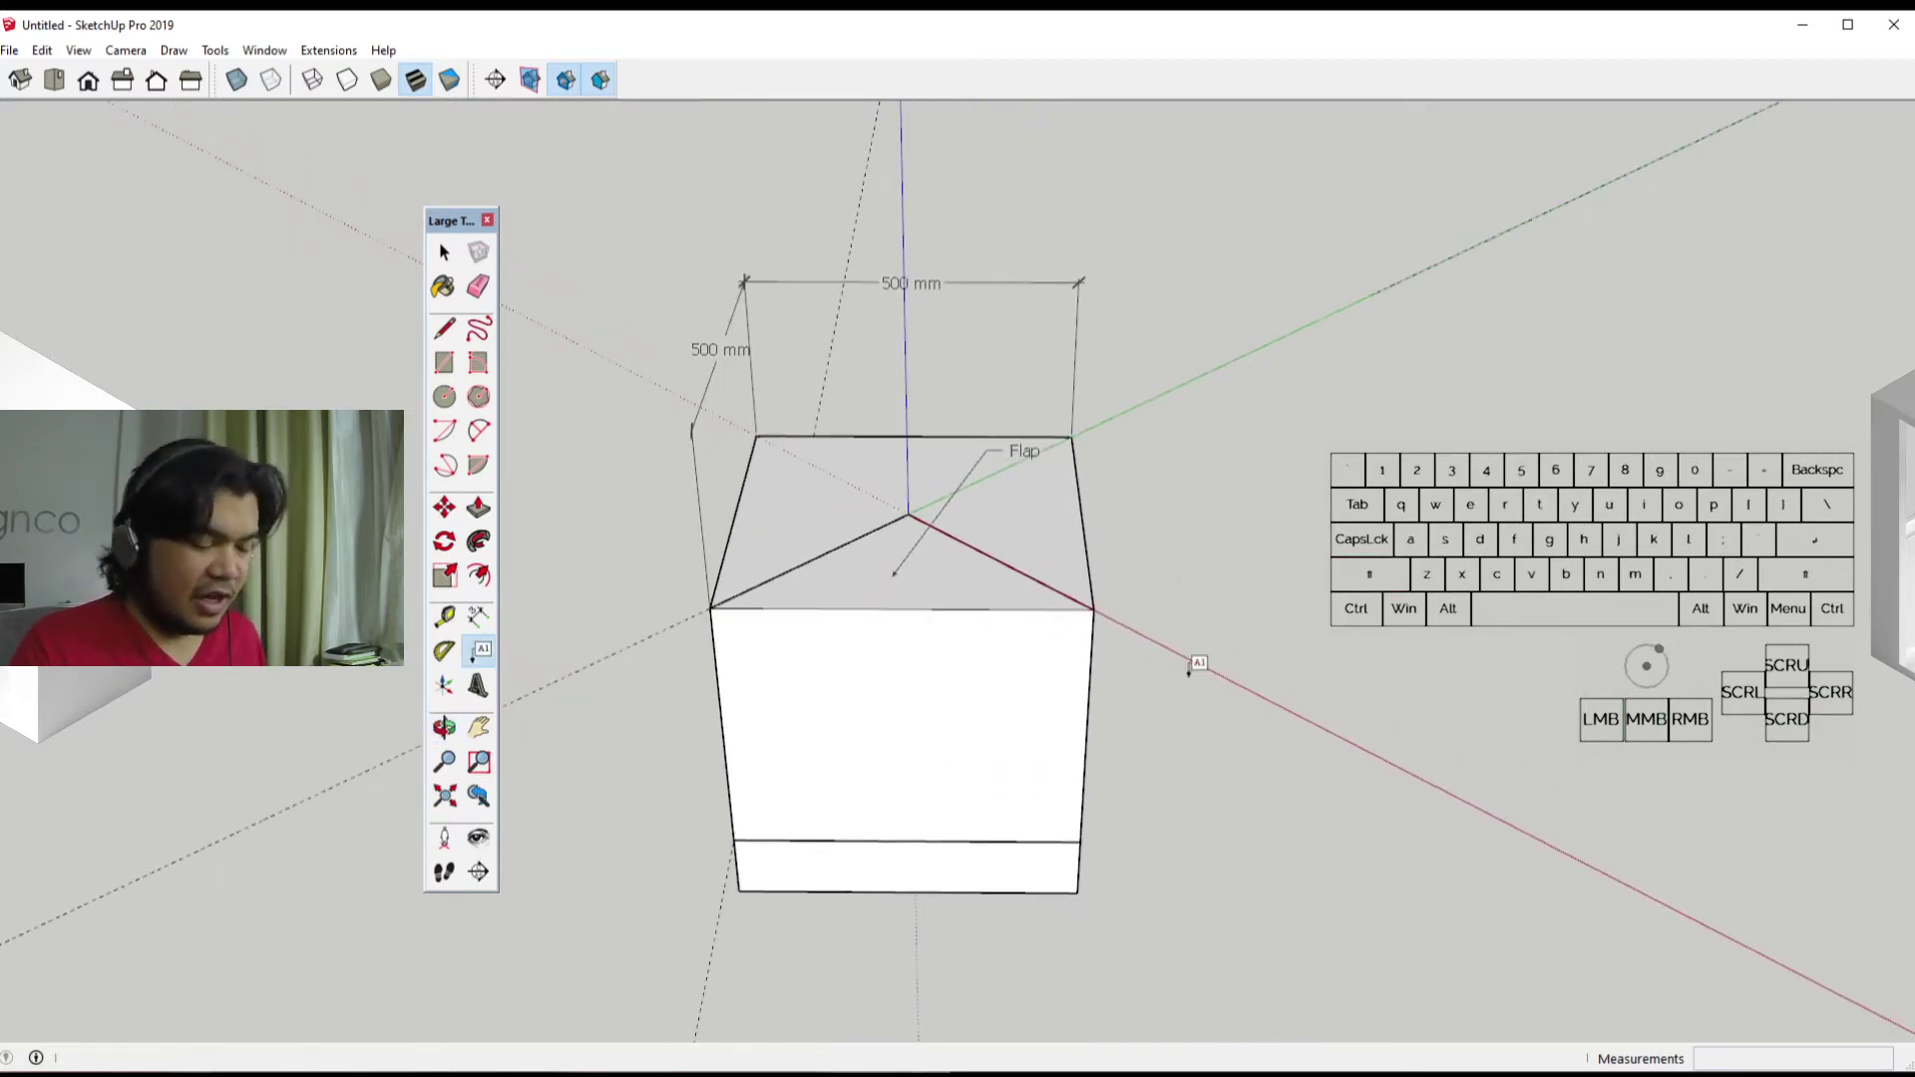
pyautogui.press('l')
pyautogui.click(1185, 537)
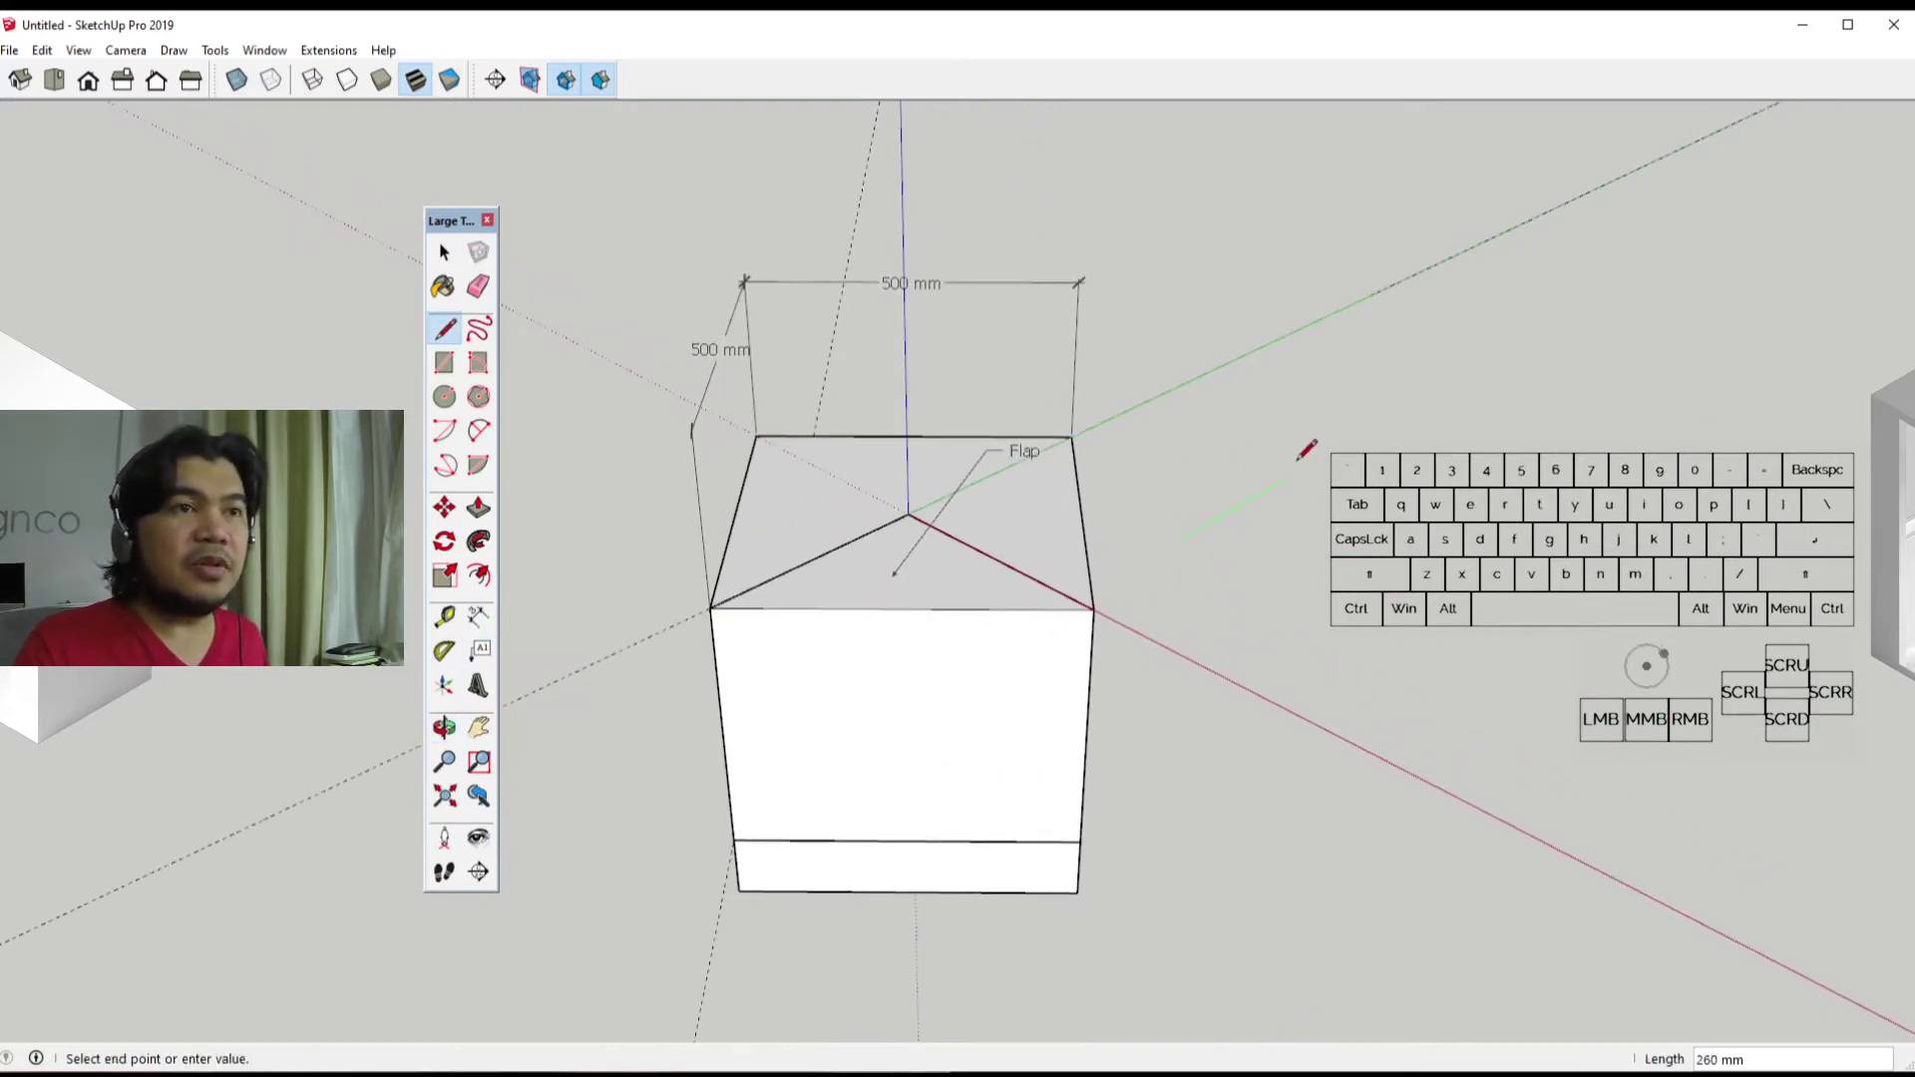
pyautogui.click(1415, 404)
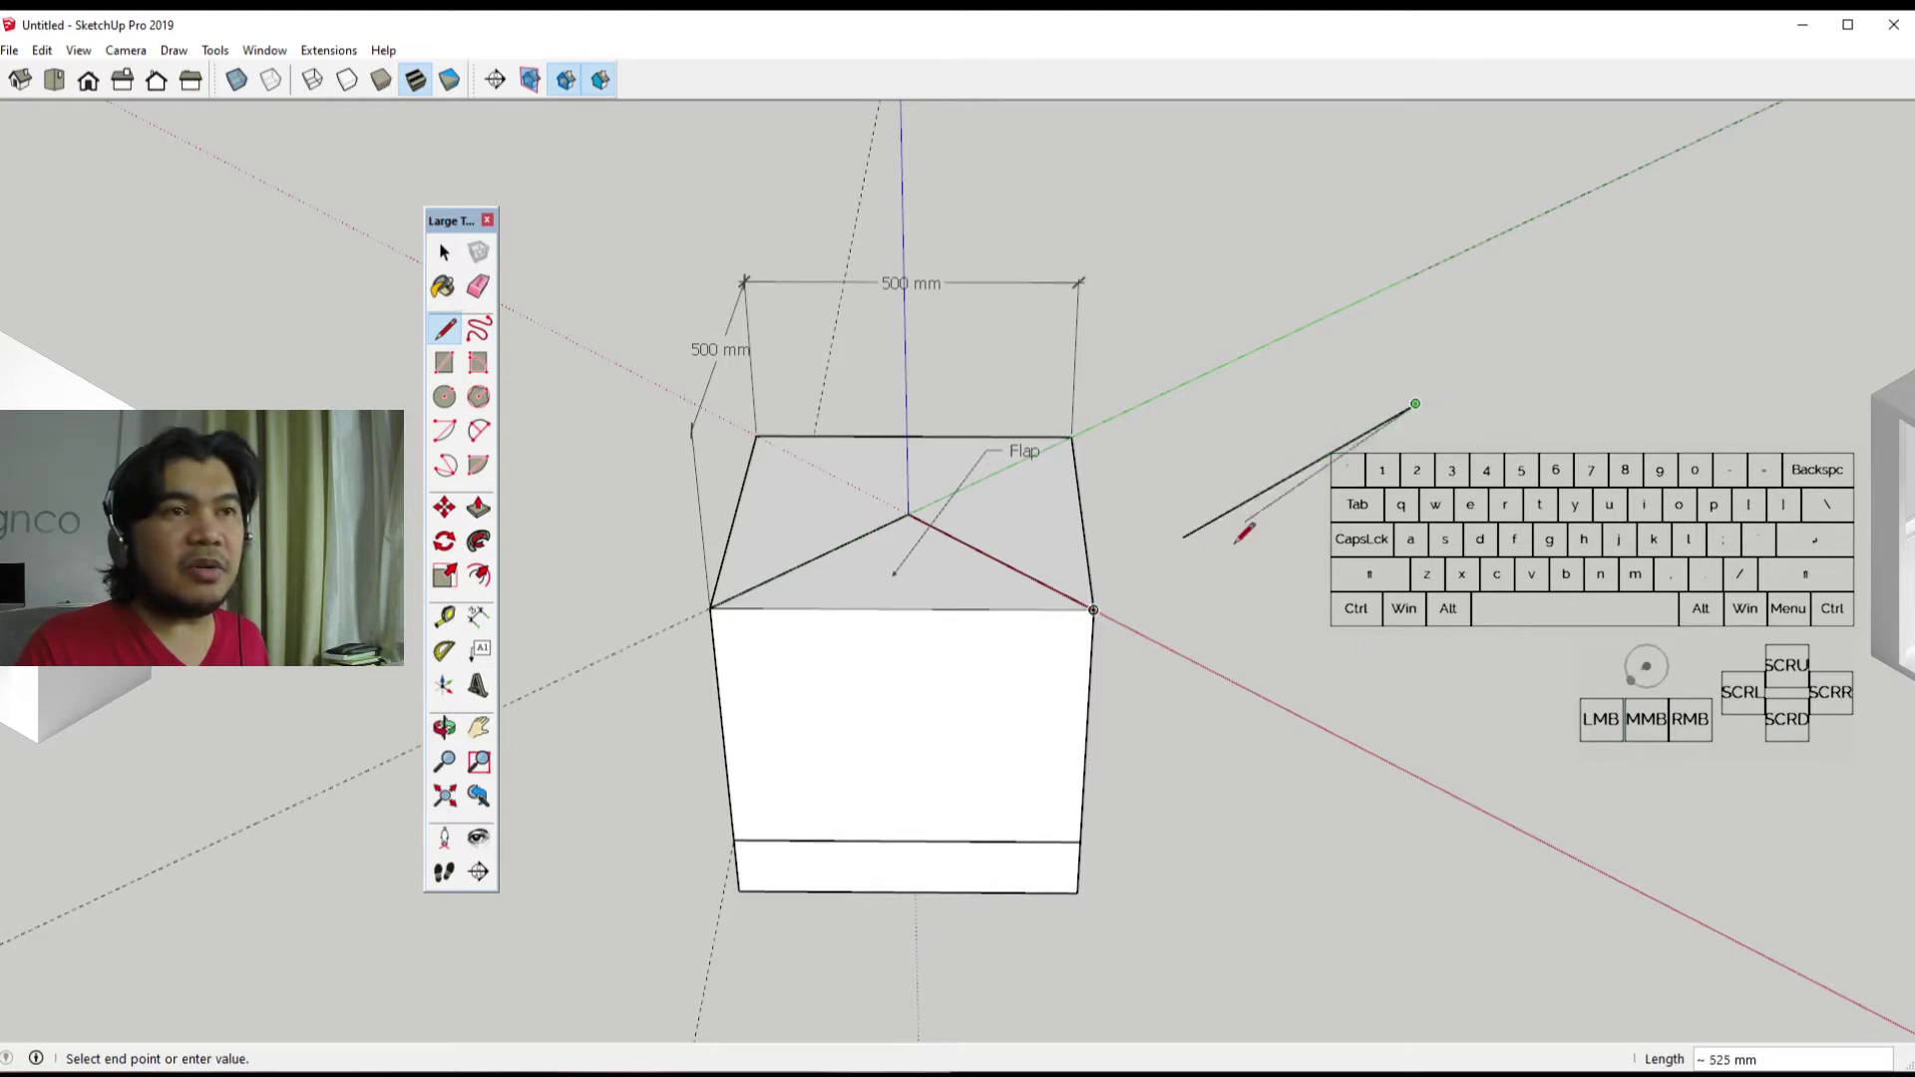
pyautogui.click(1511, 435)
pyautogui.press('space')
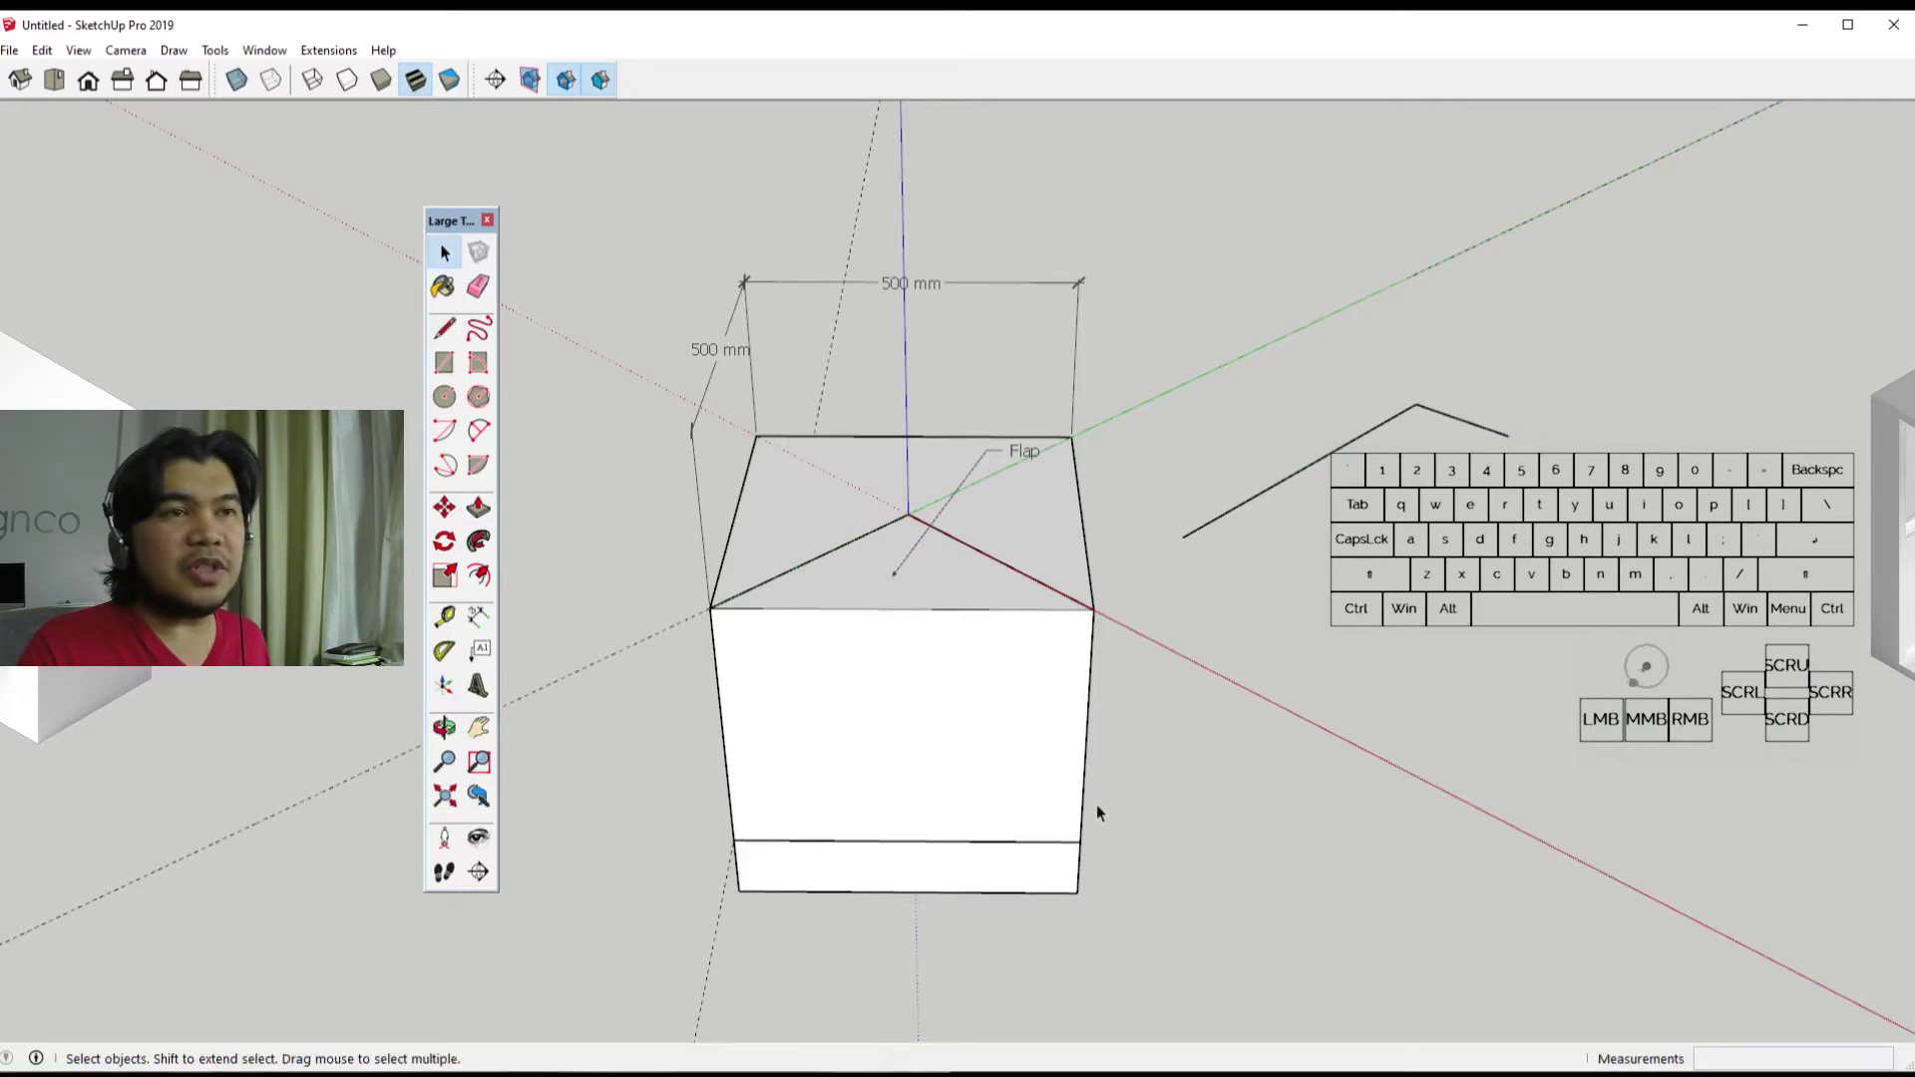
pyautogui.moveTo(1097, 807); pyautogui.dragTo(1530, 812, button='middle')
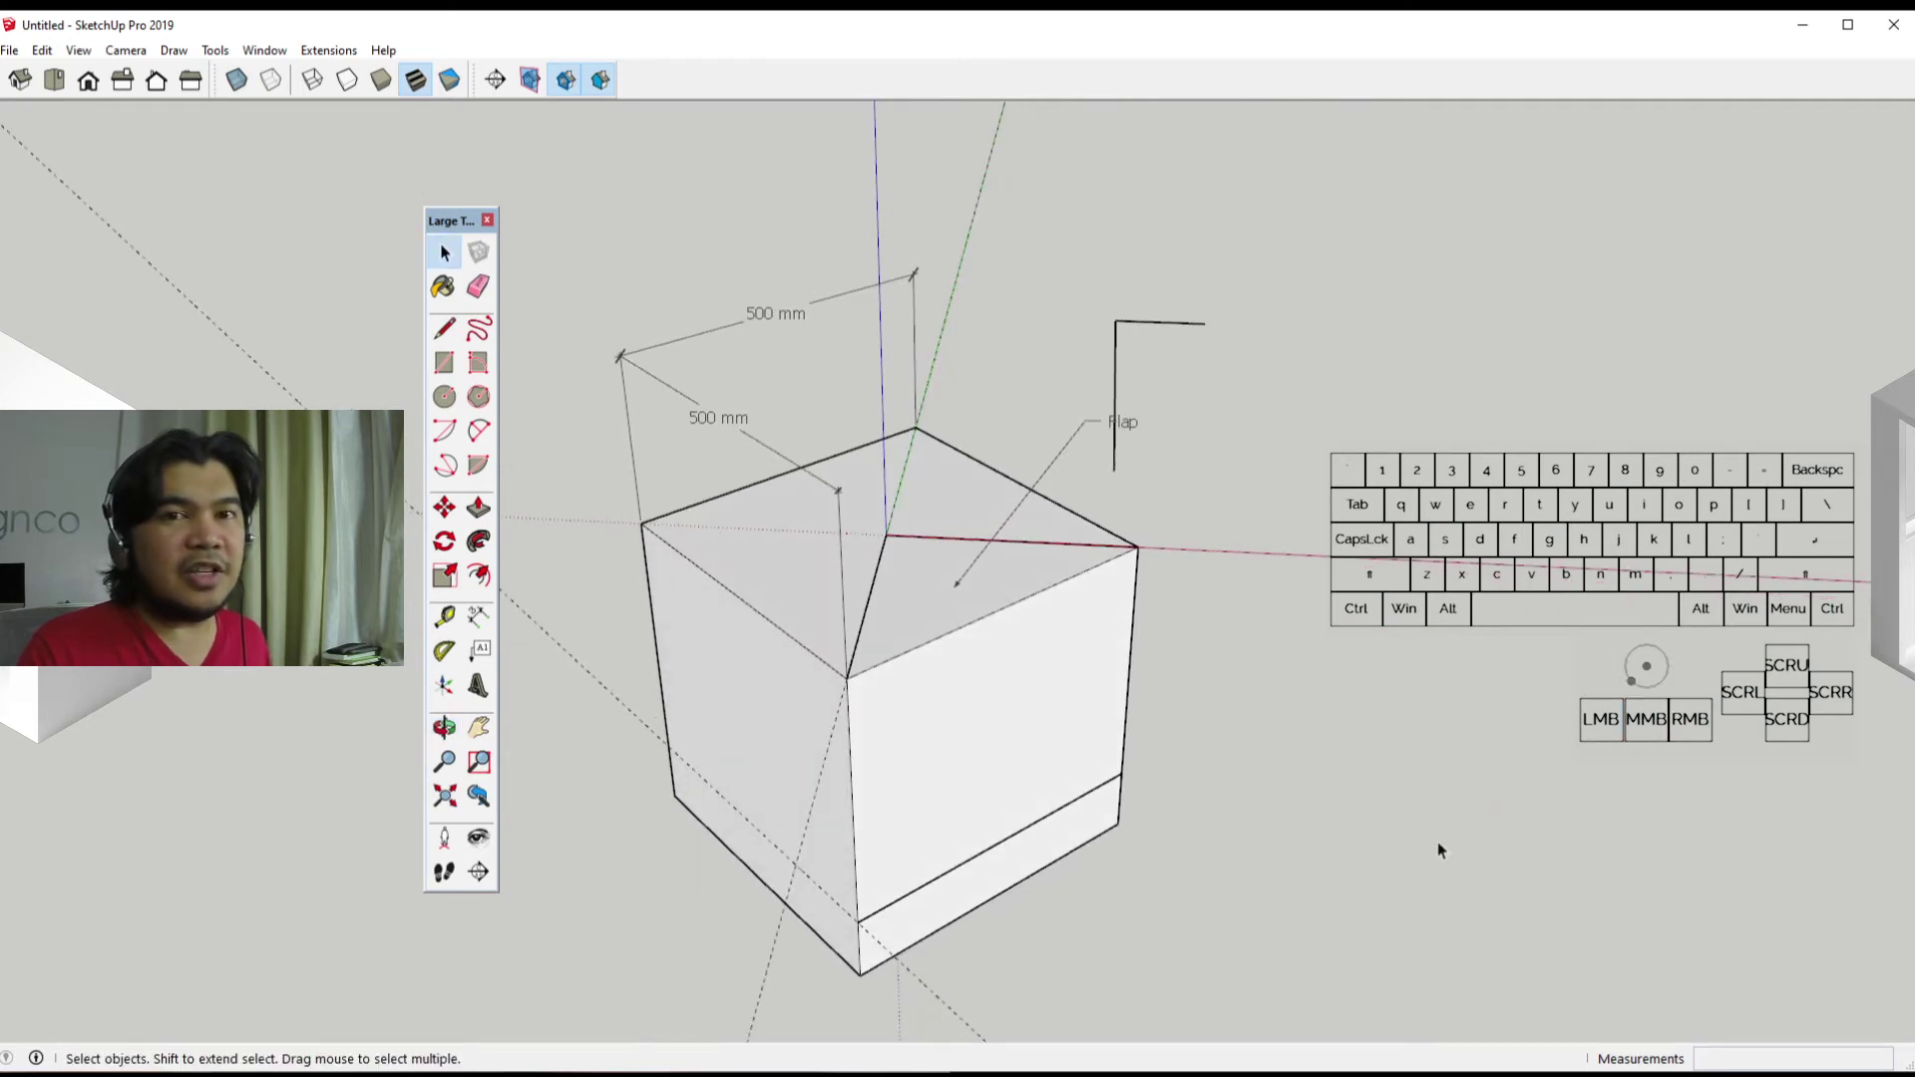
pyautogui.moveTo(1207, 1009); pyautogui.dragTo(883, 1008, button='middle')
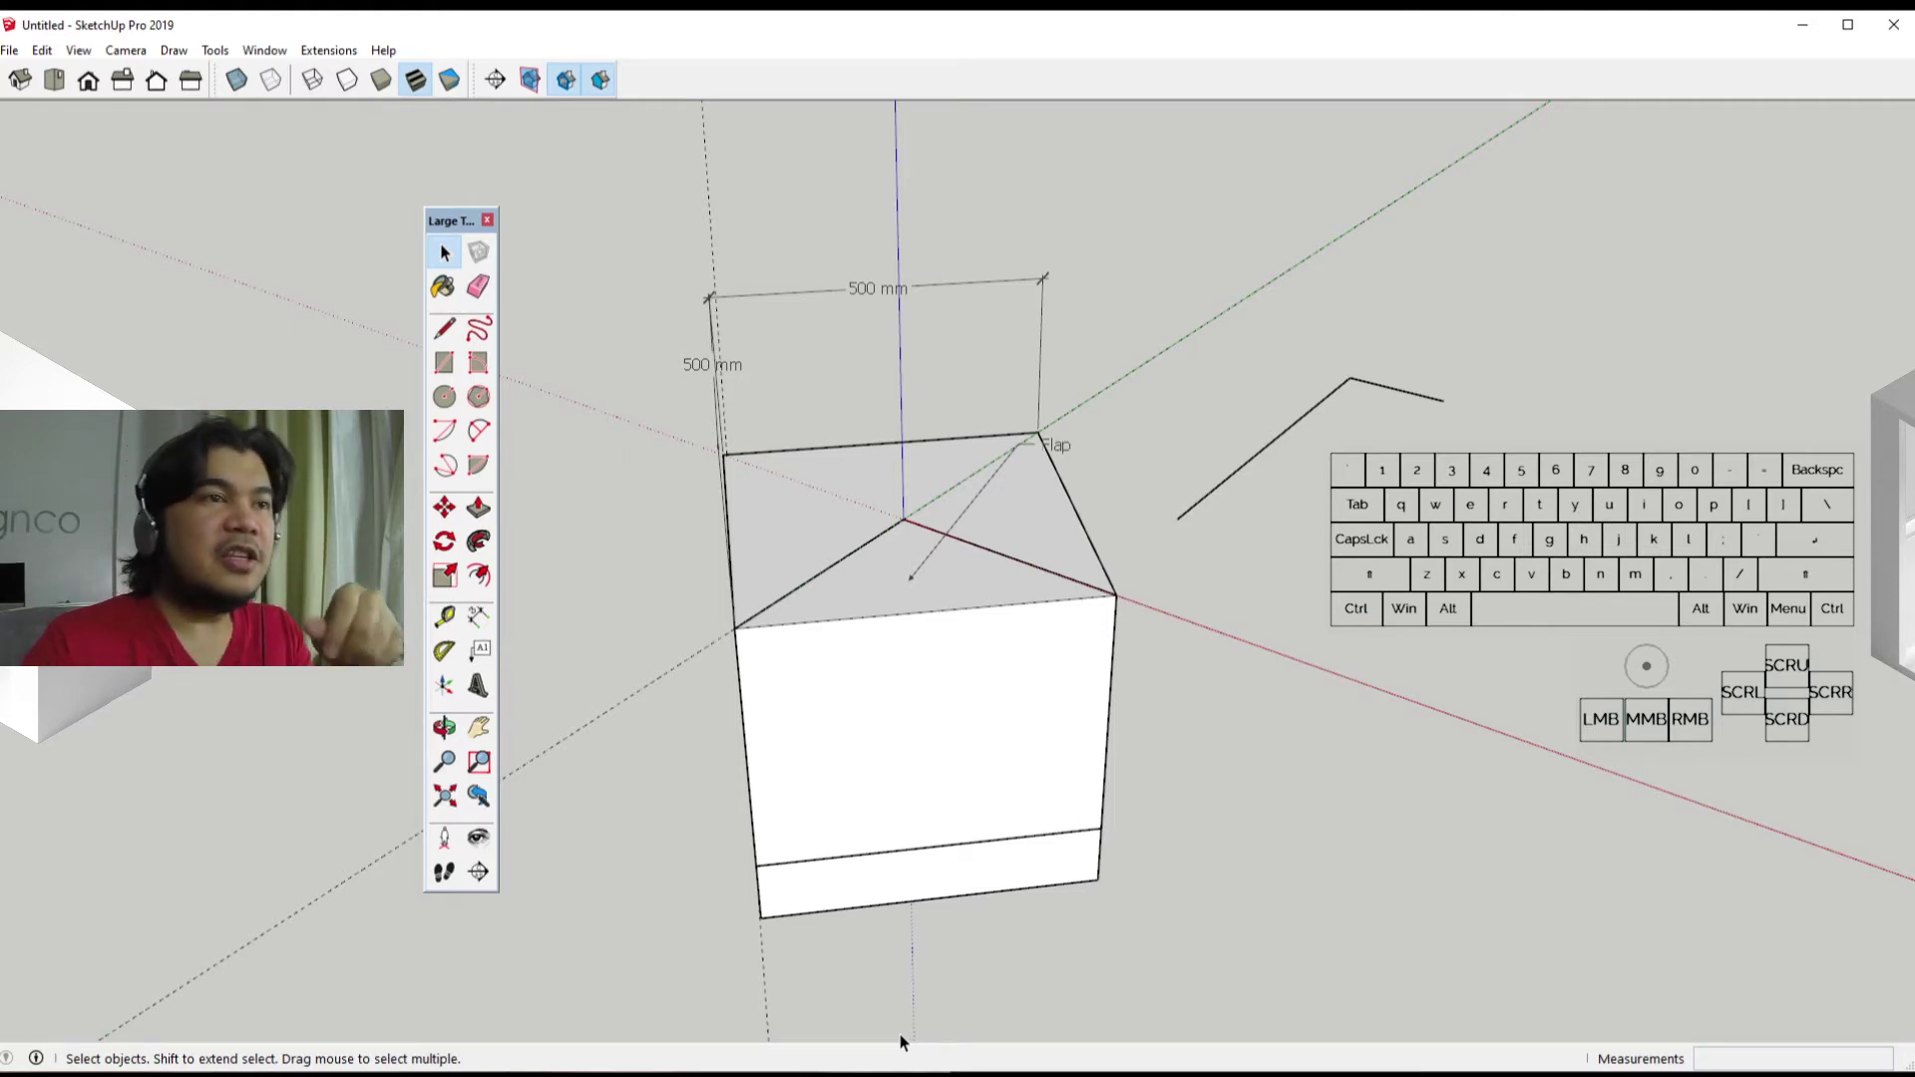
pyautogui.middleClick(901, 1042)
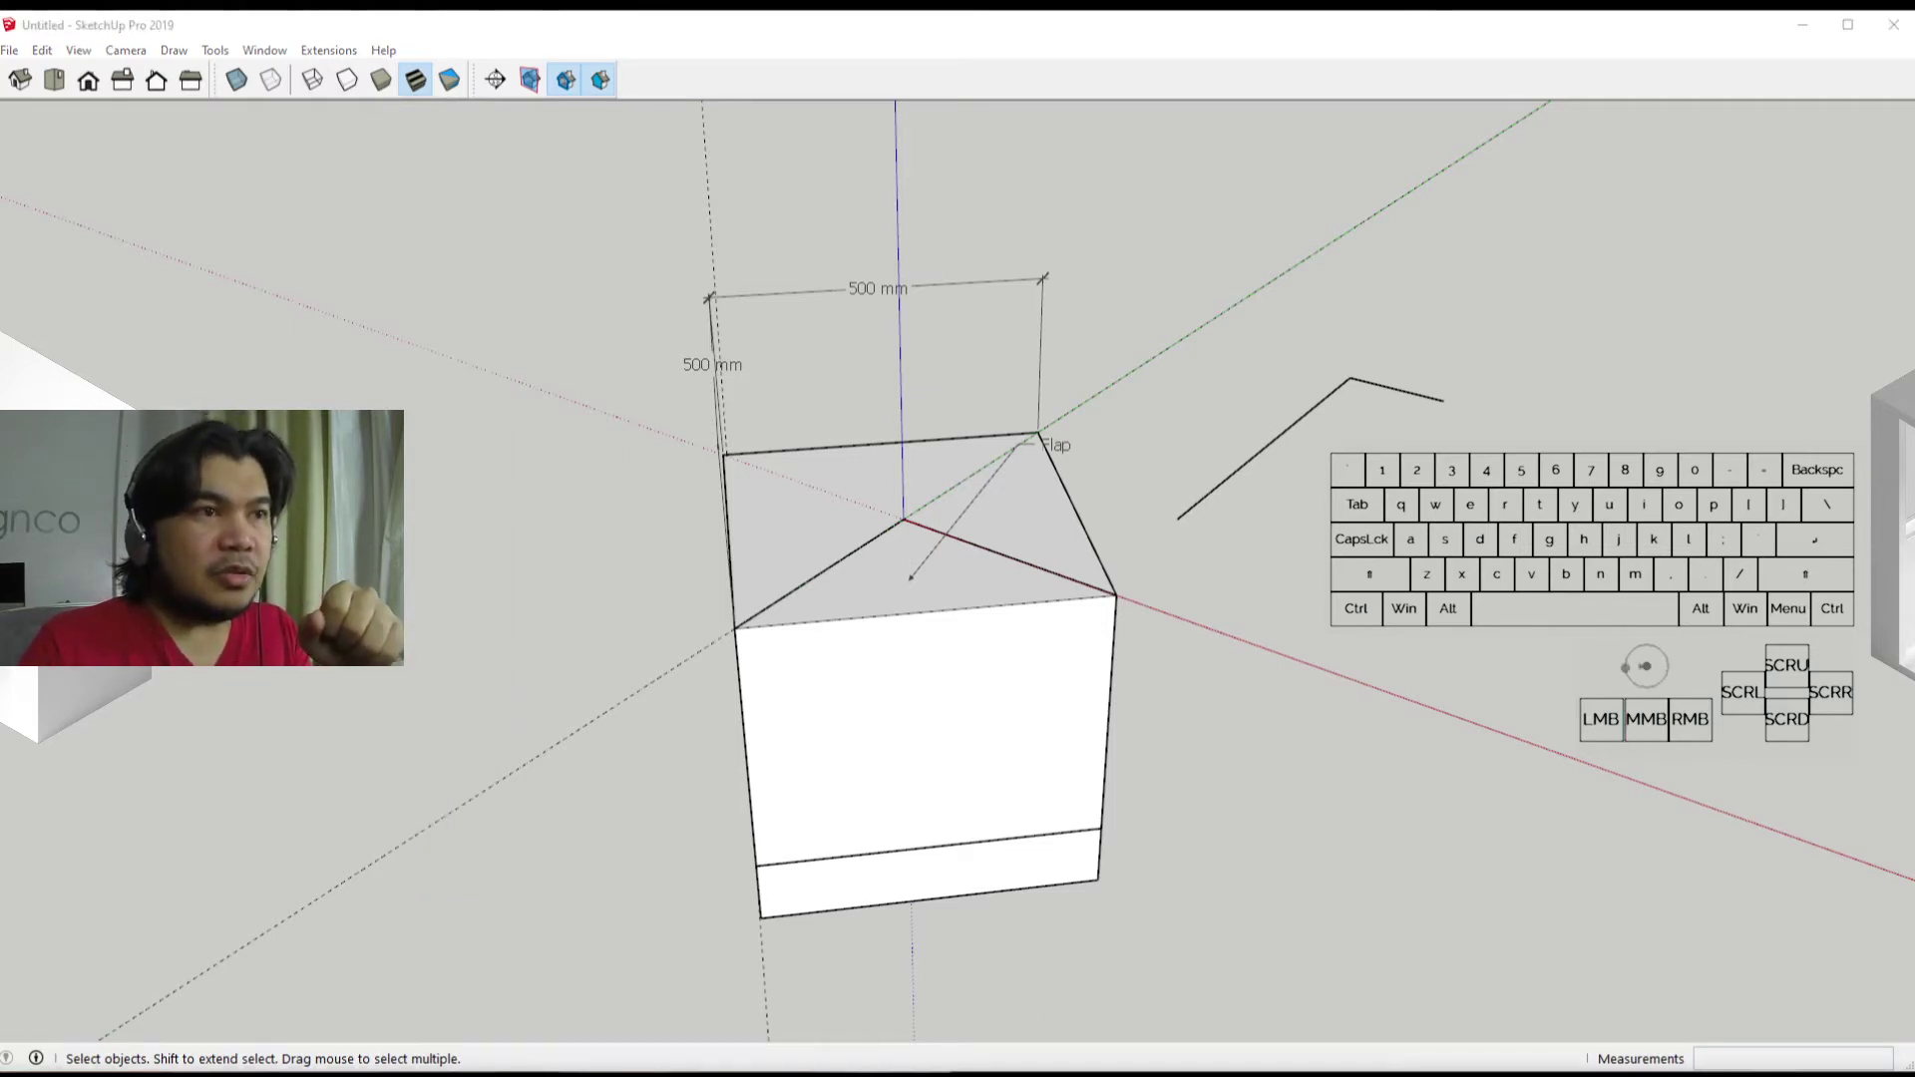
pyautogui.click(1150, 842)
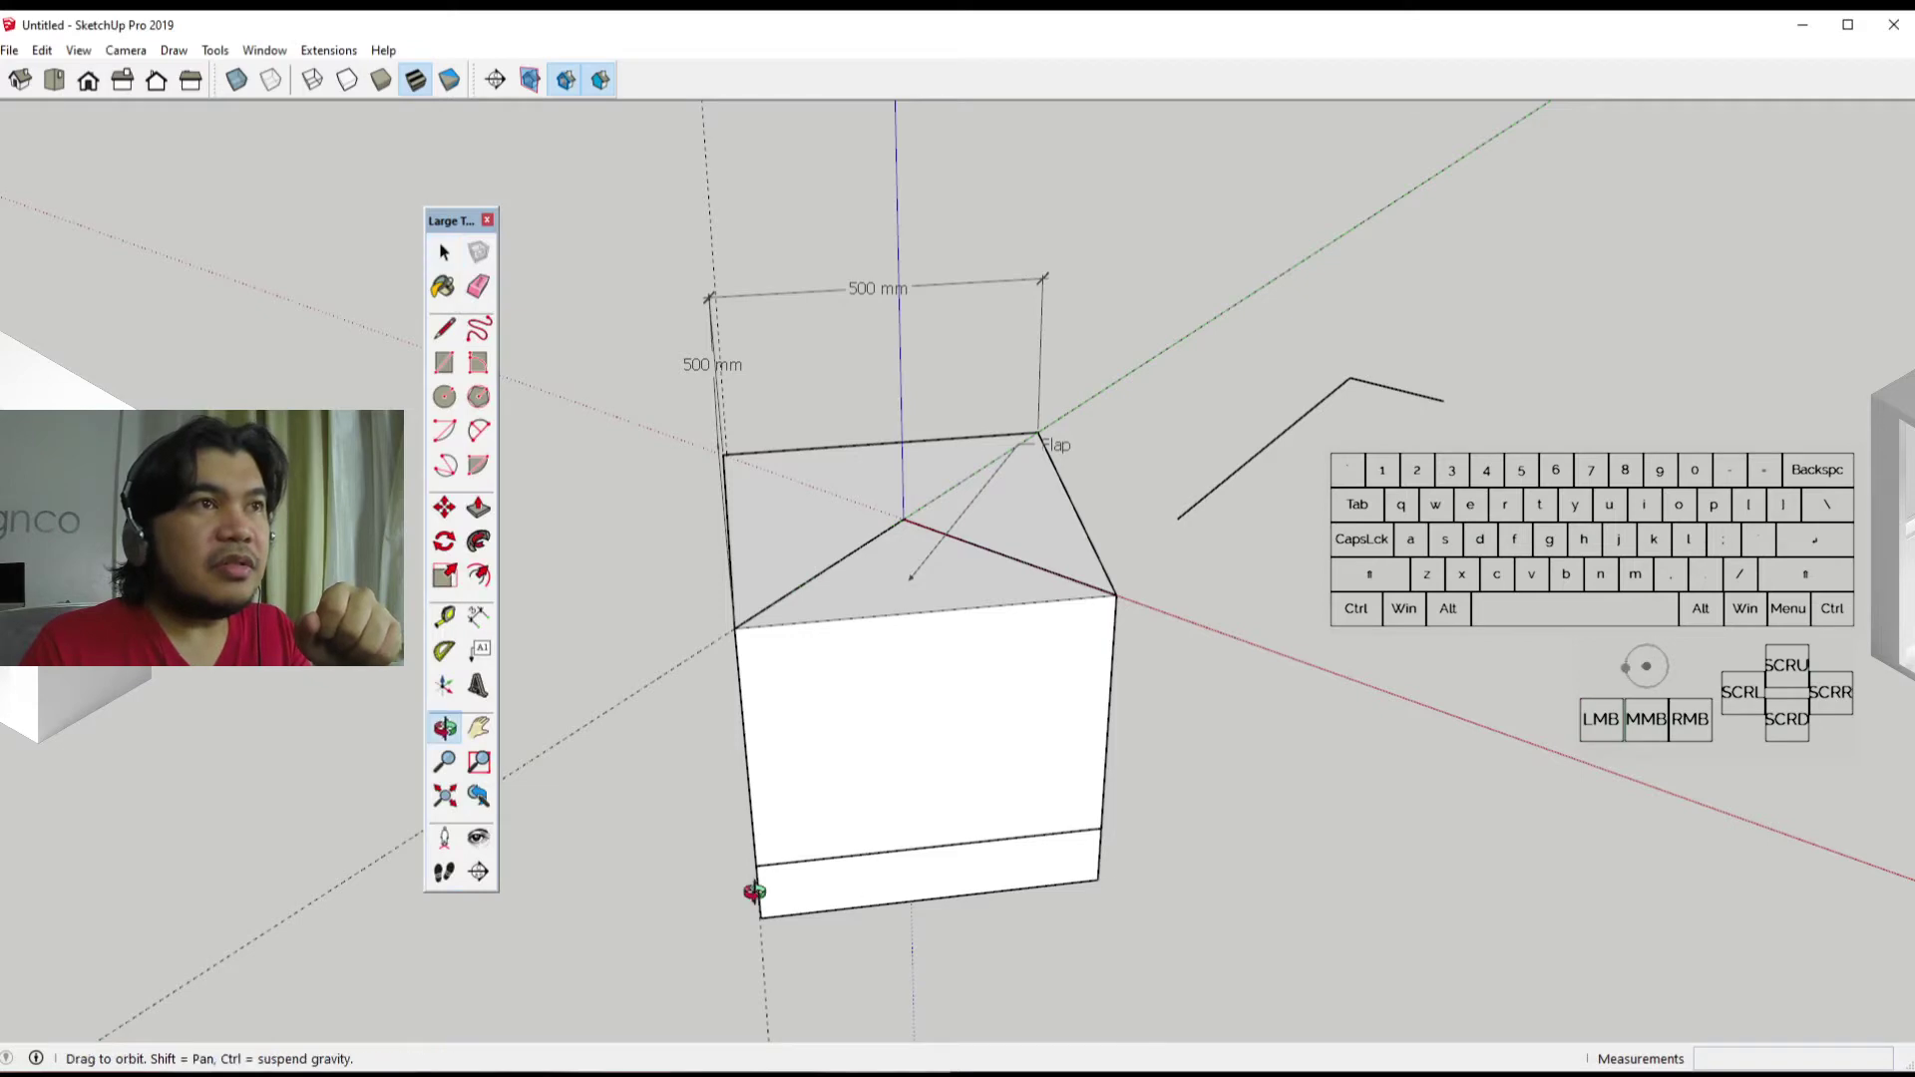
pyautogui.moveTo(752, 893); pyautogui.dragTo(1376, 842, button='middle')
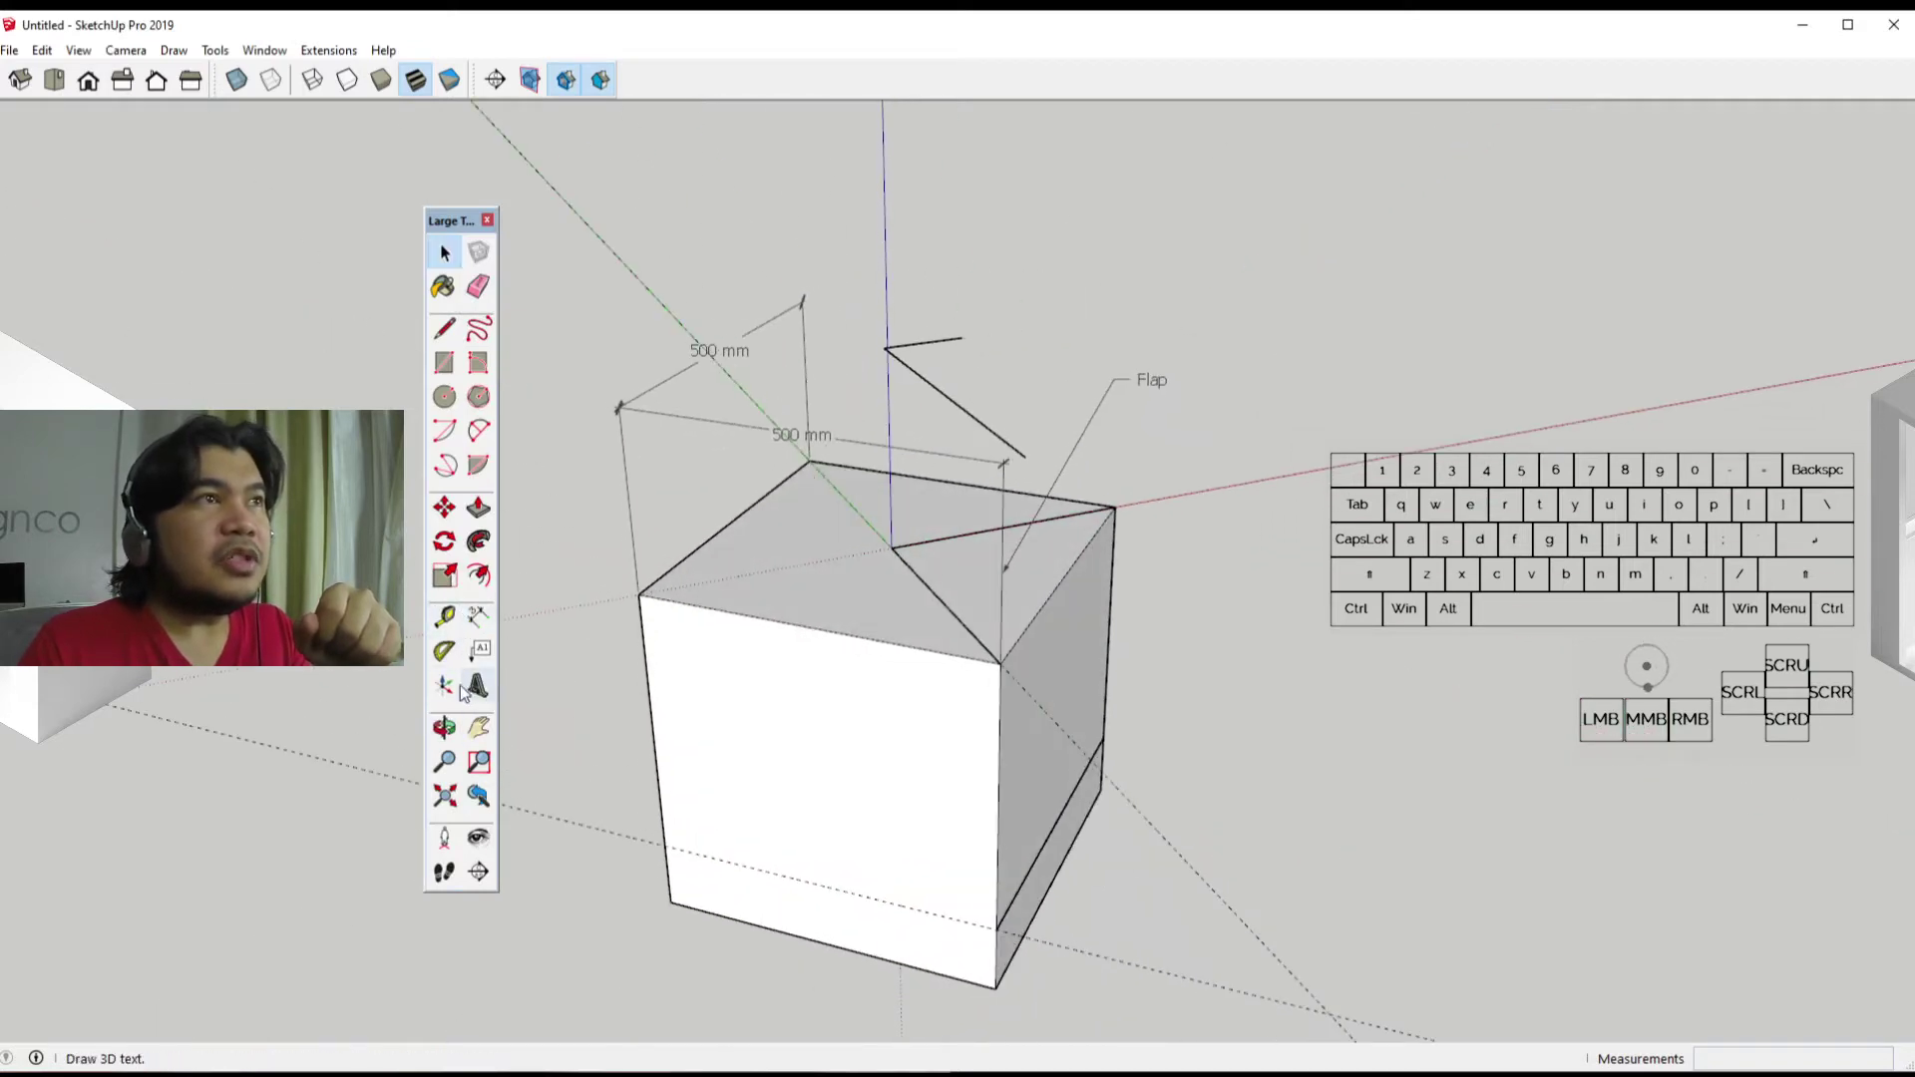
pyautogui.click(449, 686)
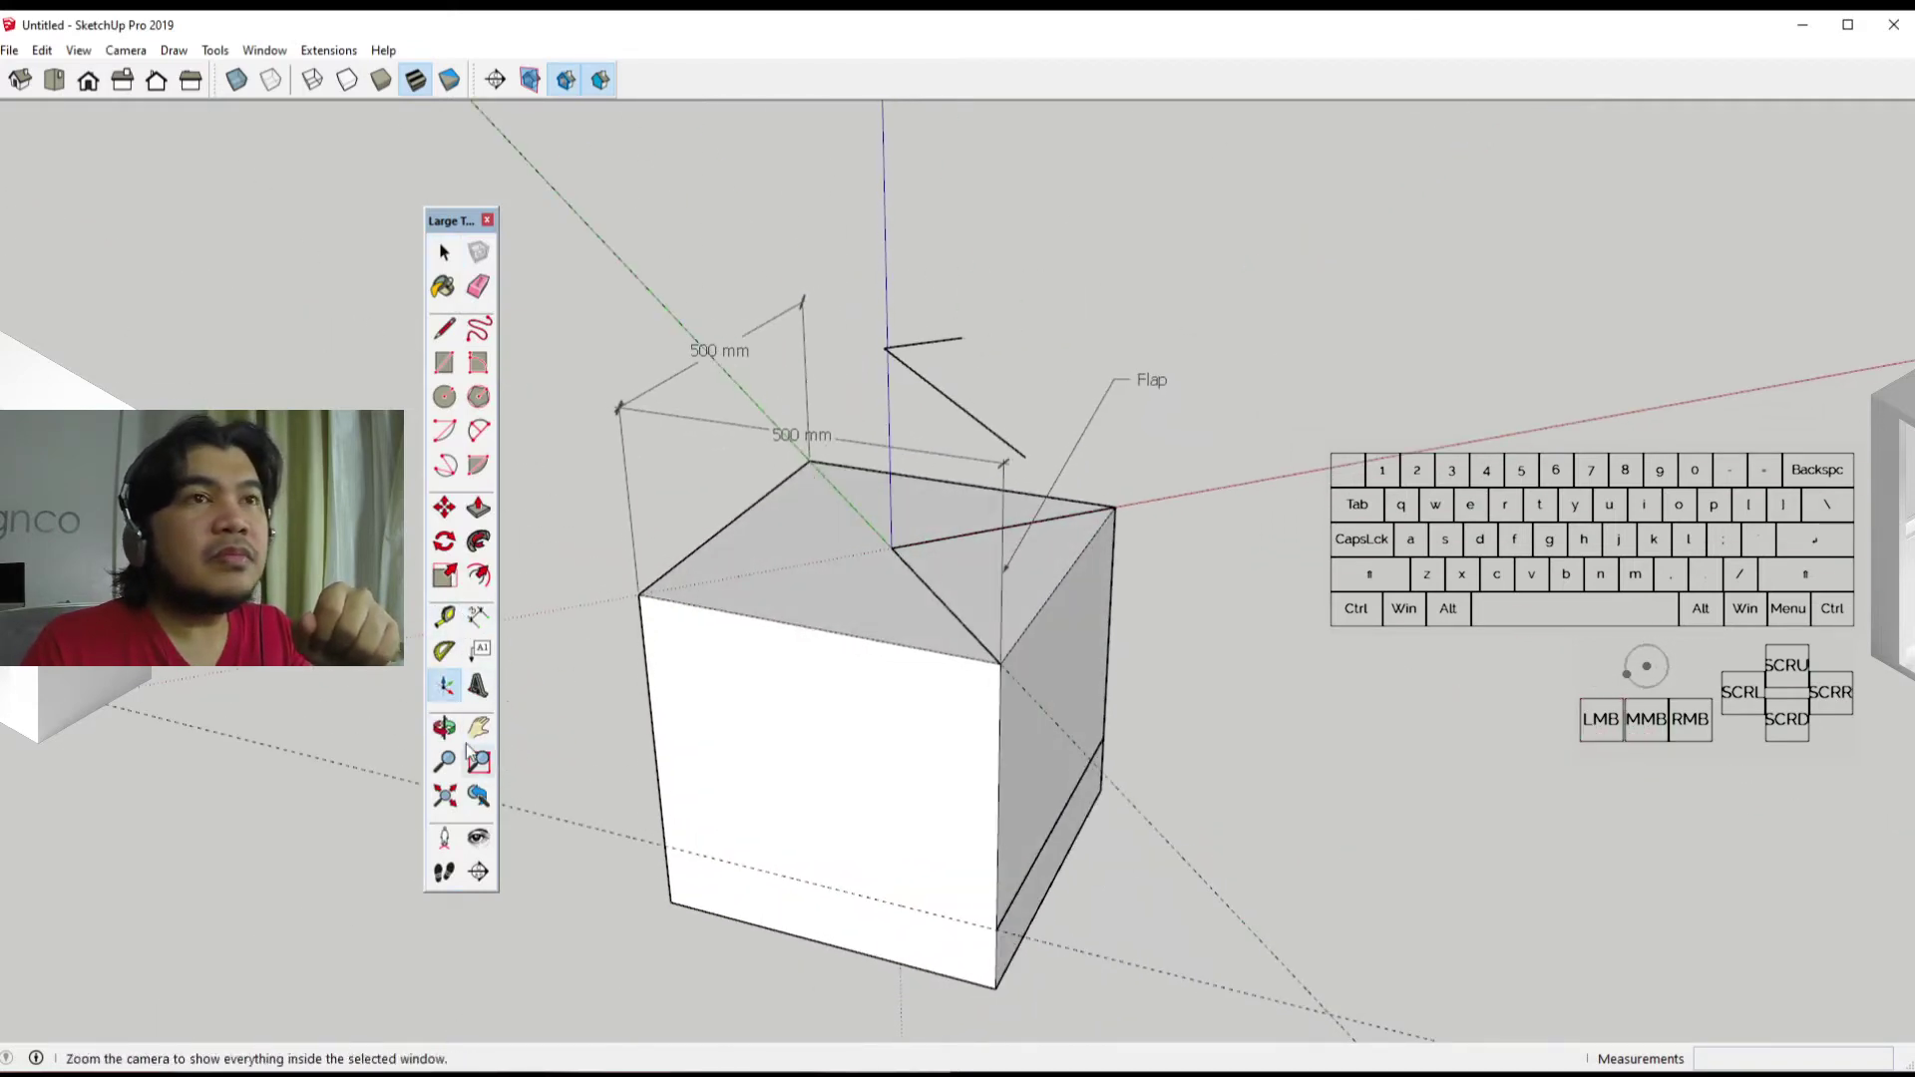
pyautogui.rightClick(449, 690)
pyautogui.click(362, 736)
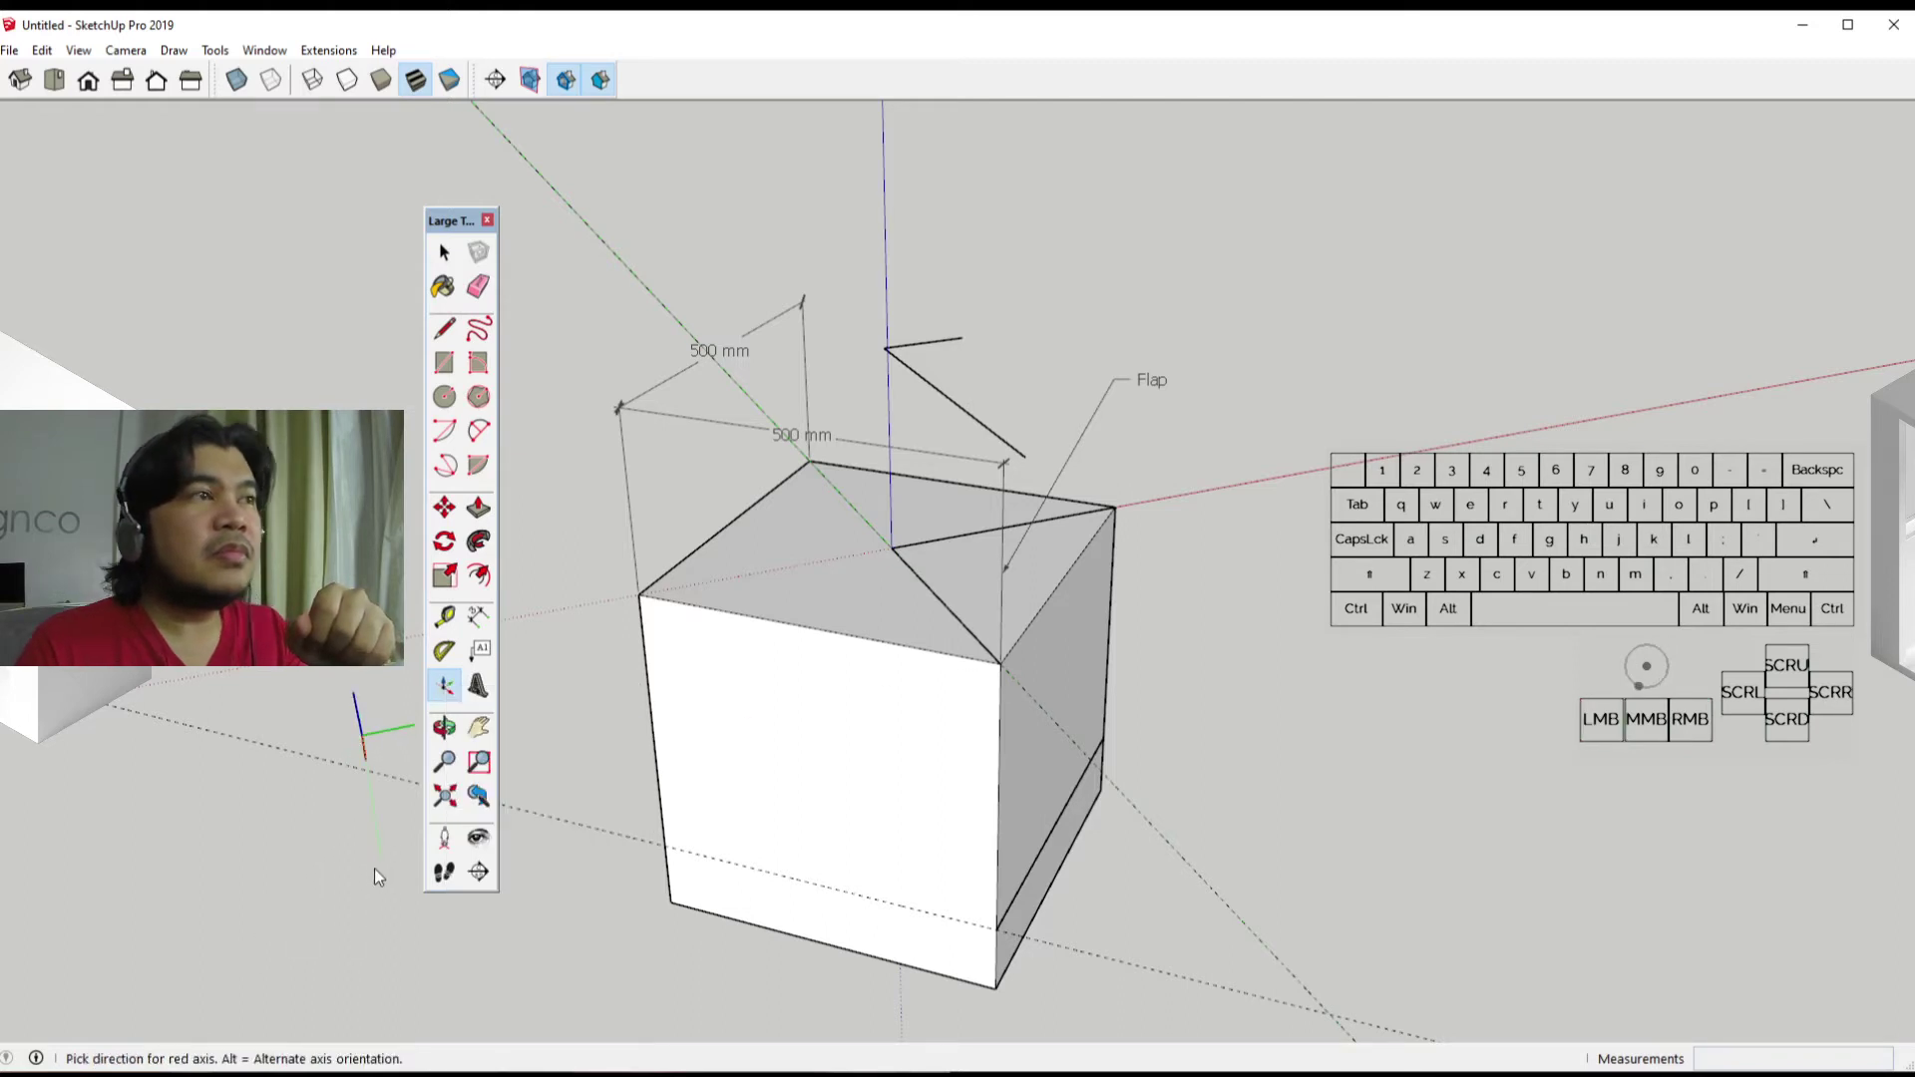
pyautogui.press('space')
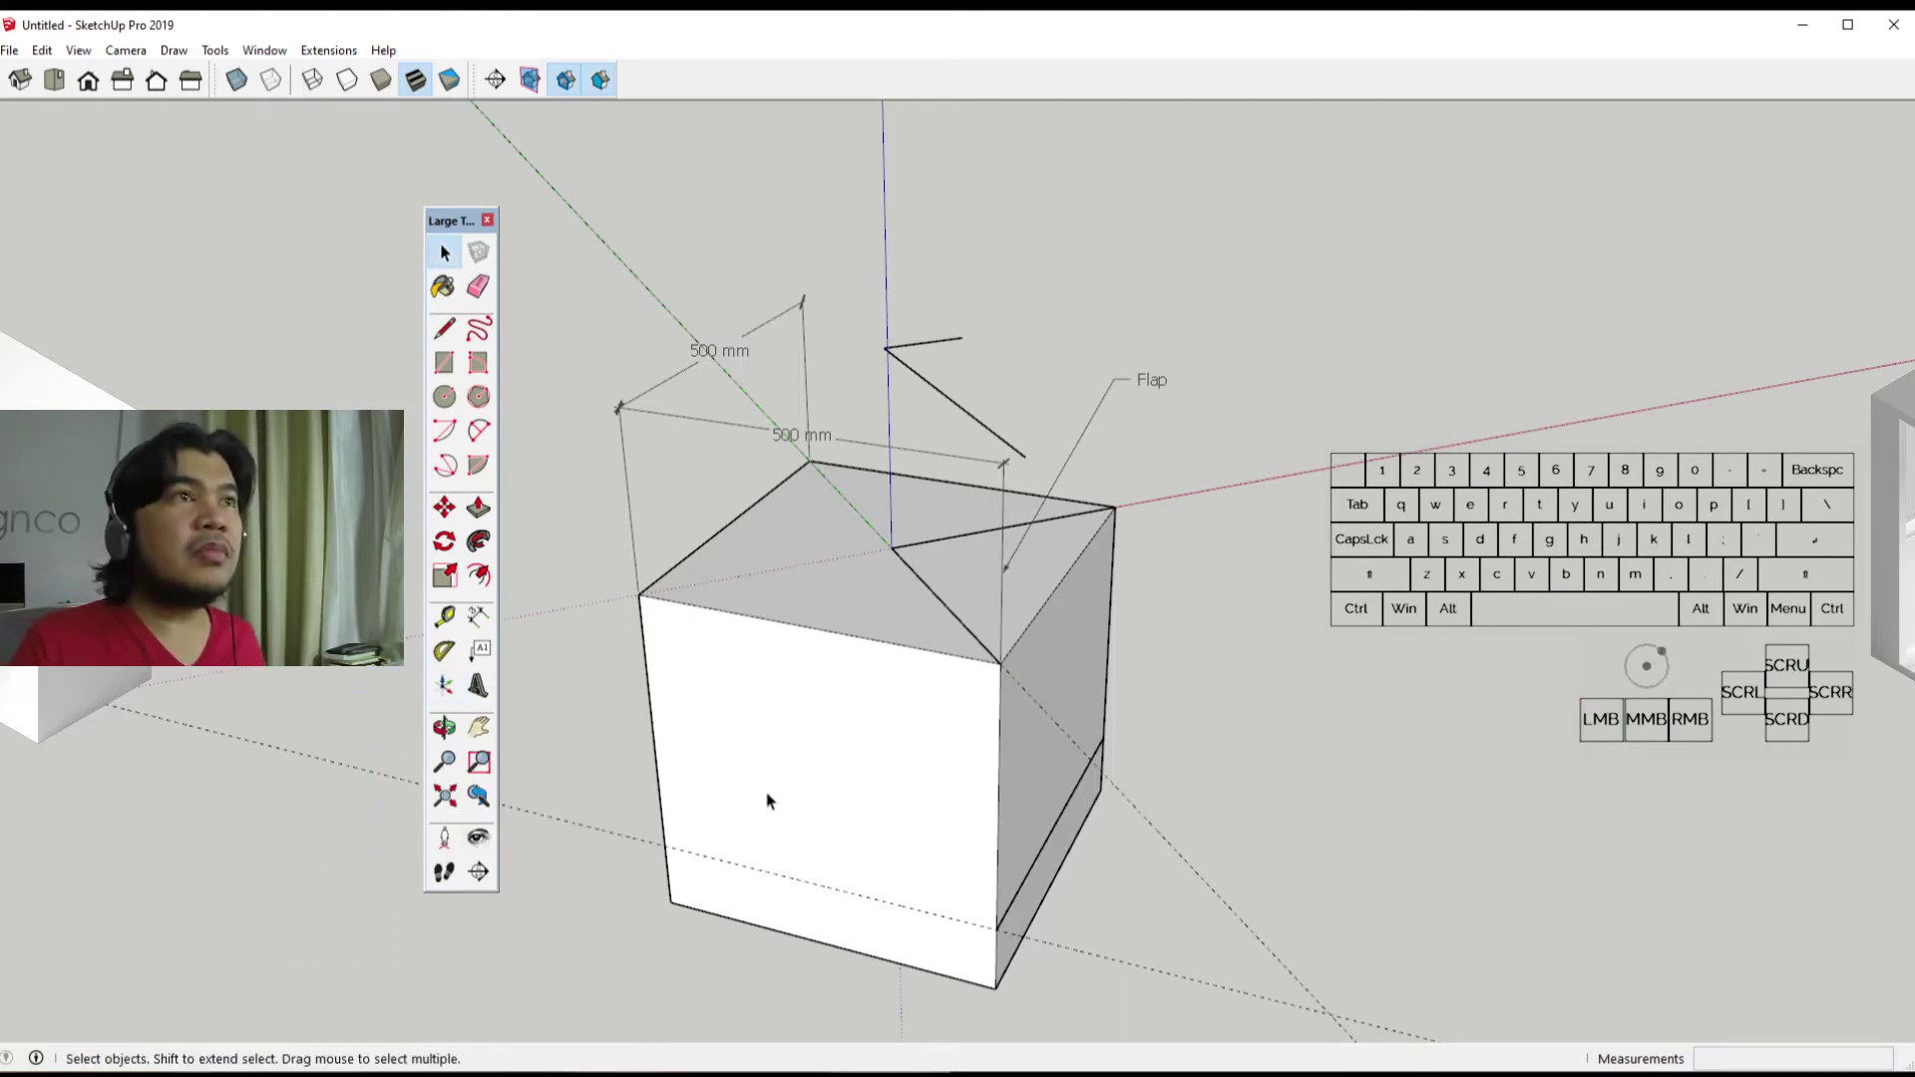
# Step: Move the drawing axes' origin onto the guide running past the cube's lower part, aligning red along that guide and green away from it
pyautogui.moveTo(498, 826); pyautogui.dragTo(598, 798, button='middle')
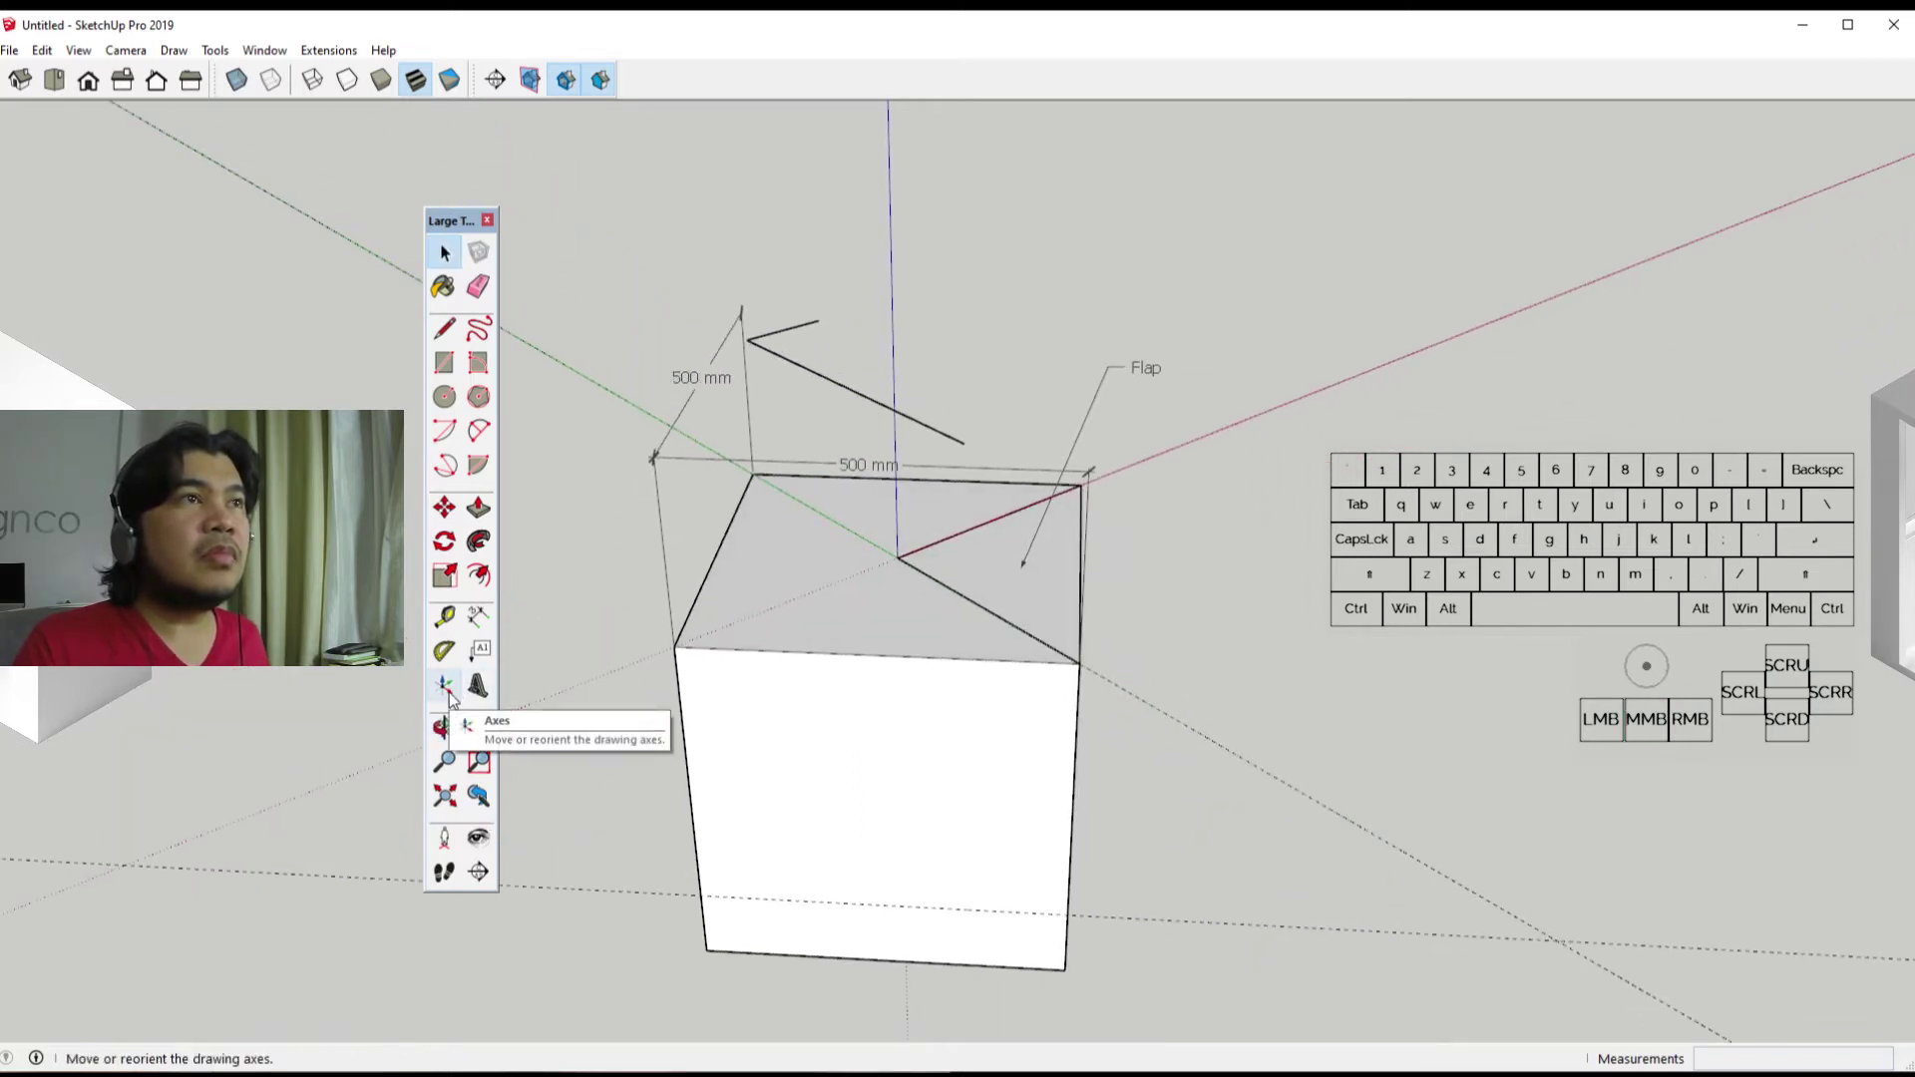
pyautogui.click(449, 696)
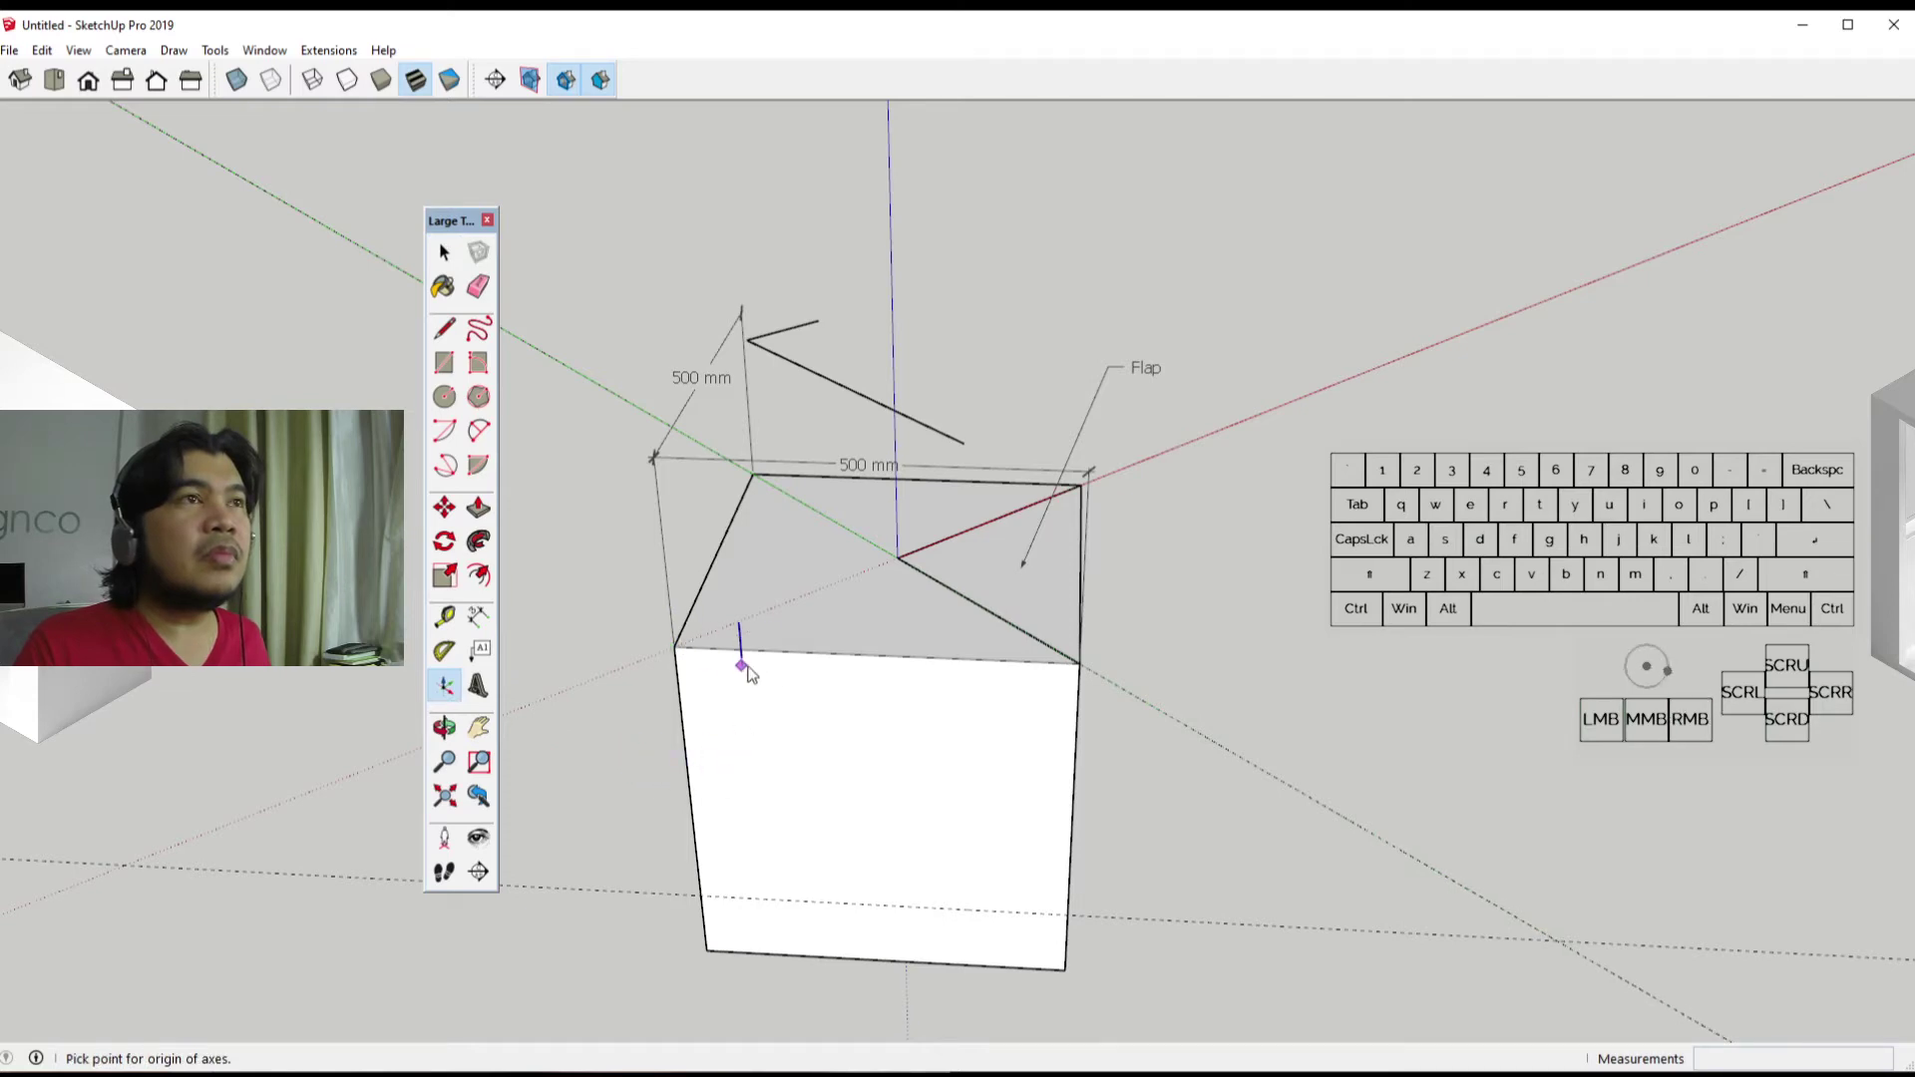
pyautogui.scroll(-1, 607, 866)
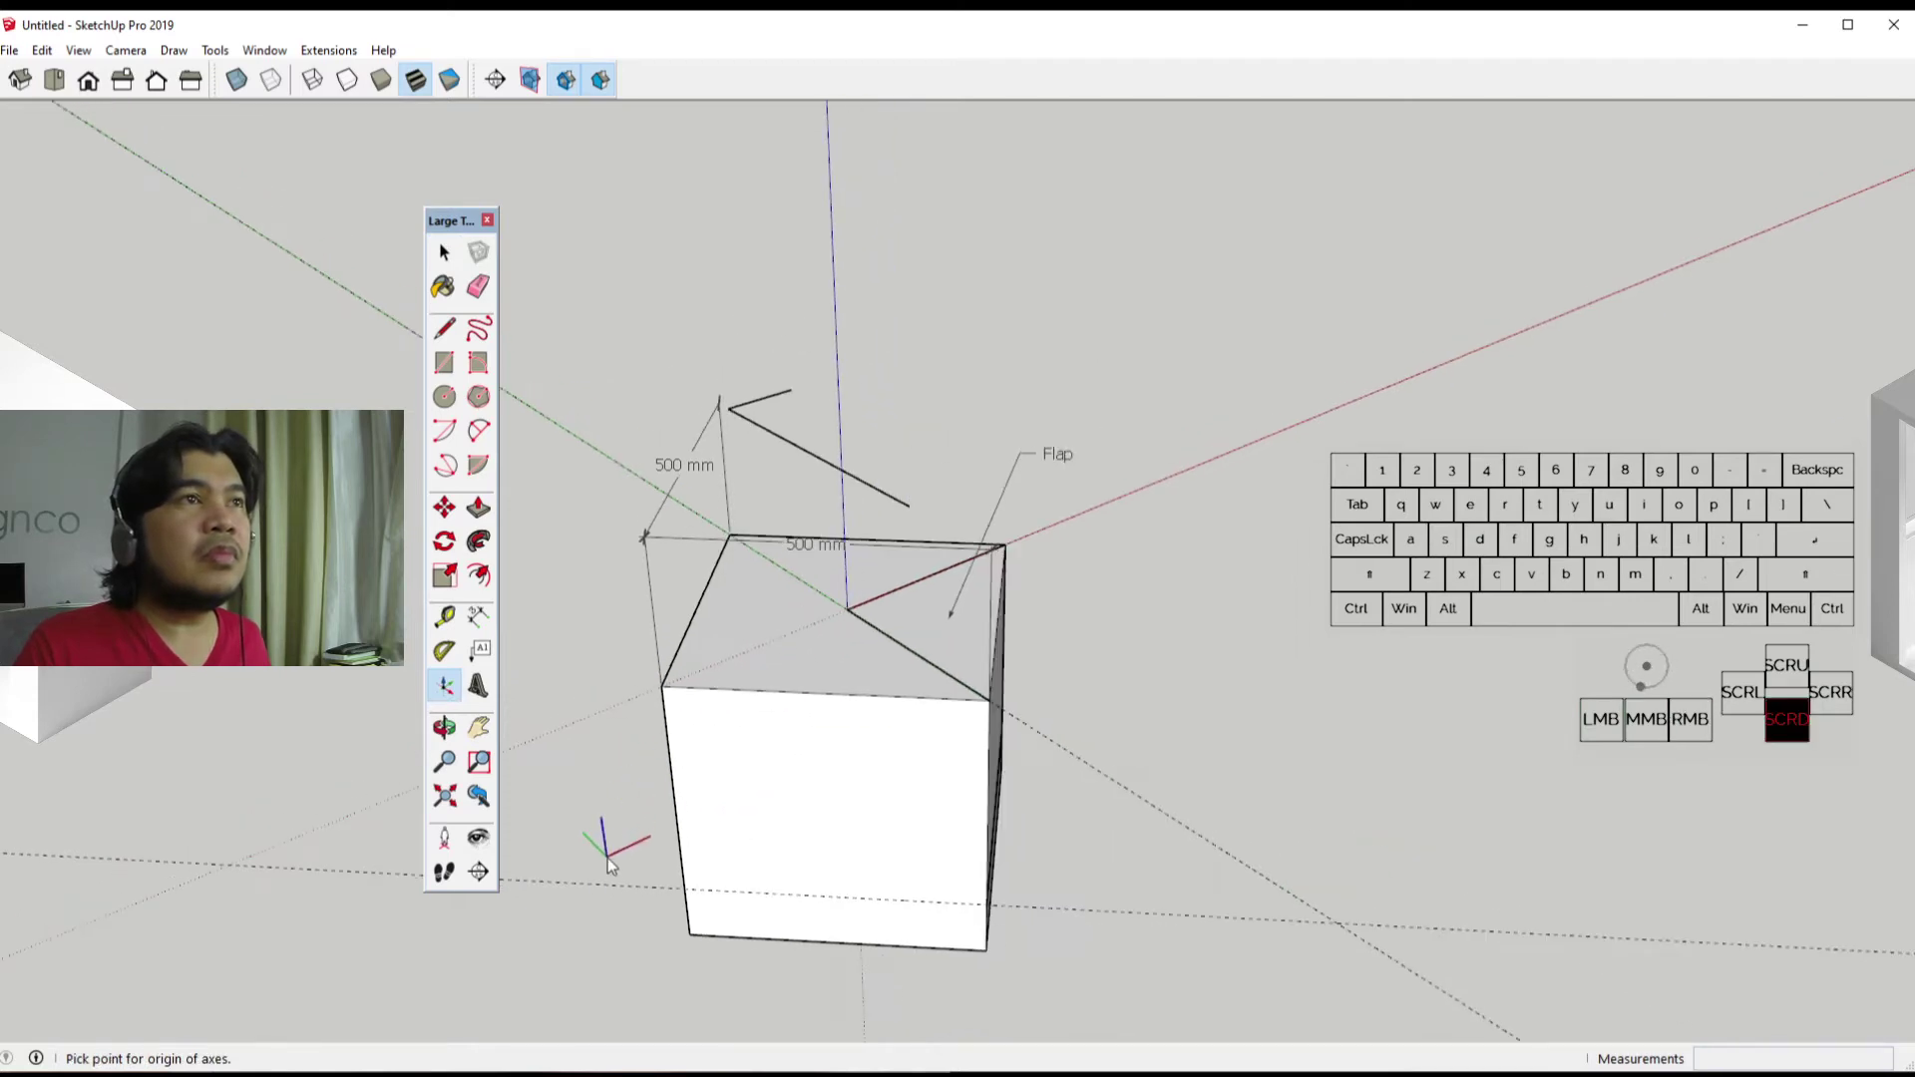
pyautogui.moveTo(607, 866); pyautogui.dragTo(533, 863, button='middle')
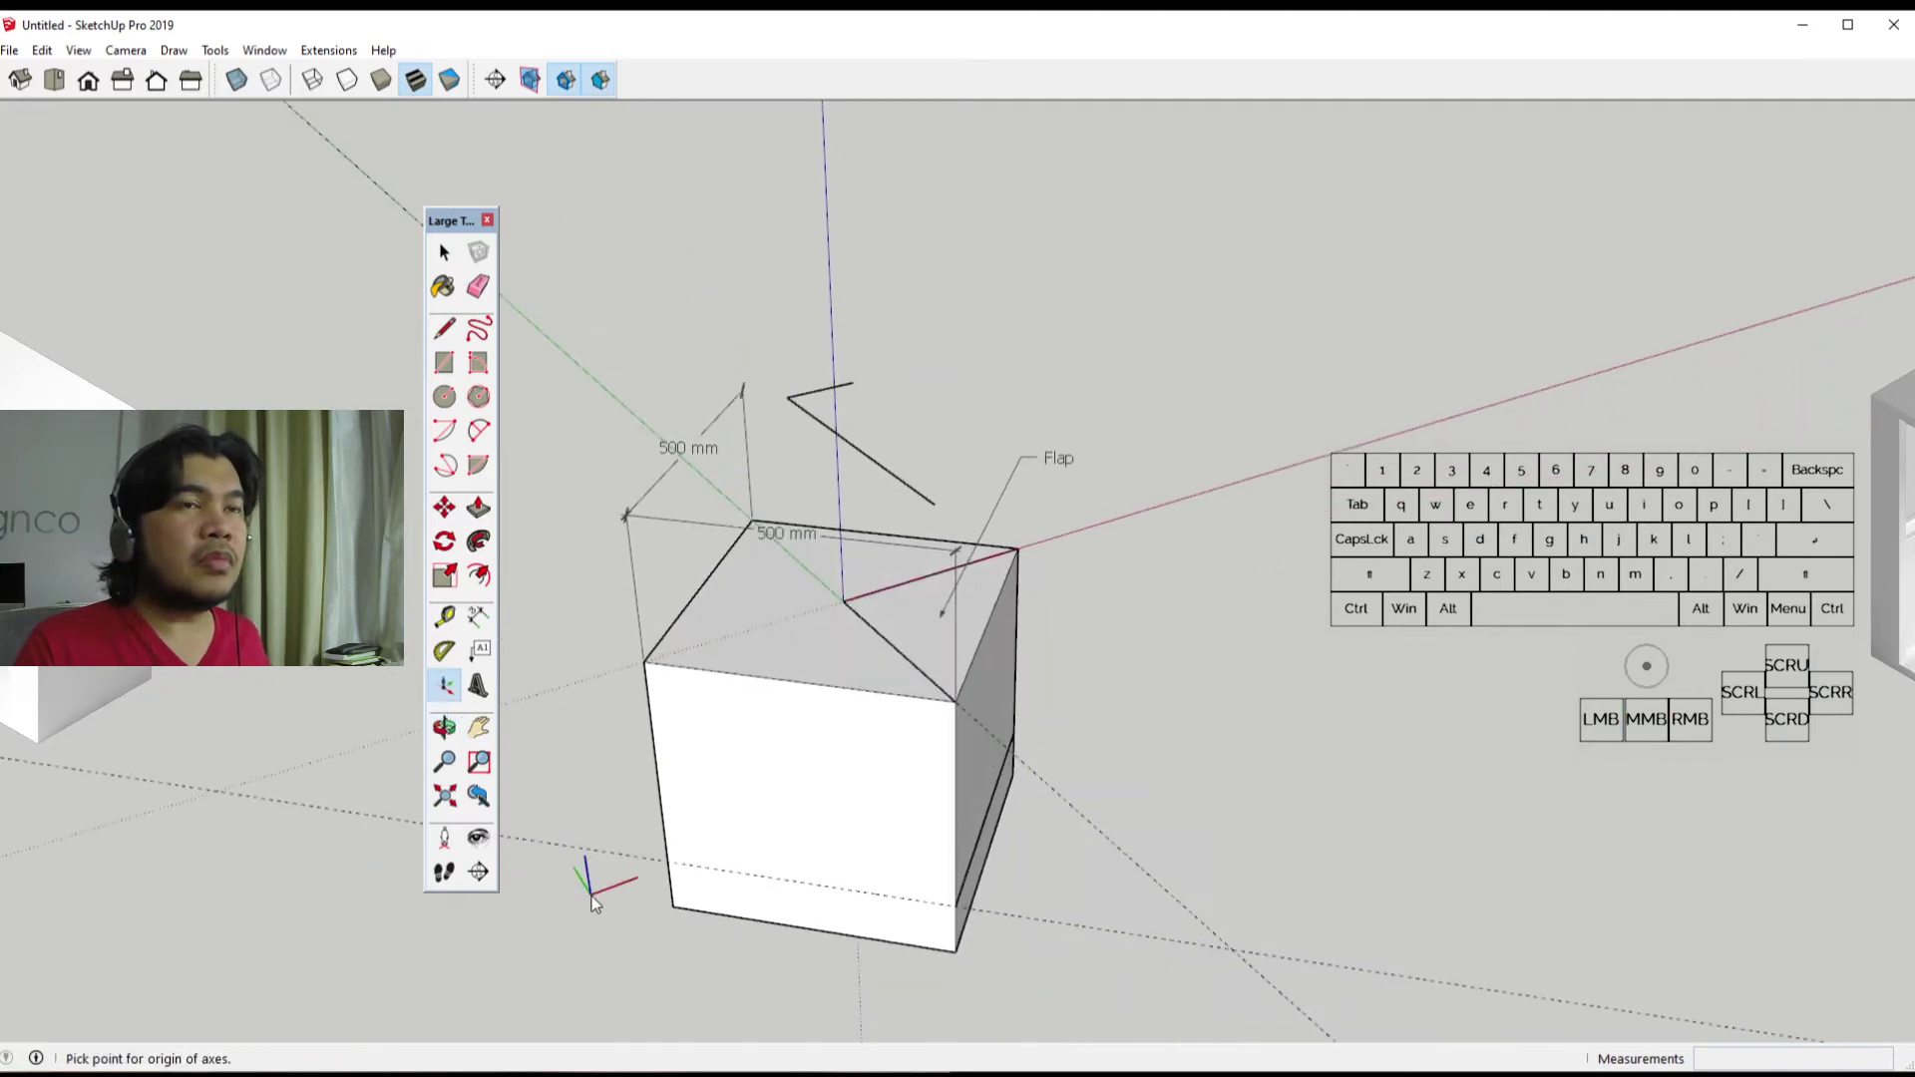
pyautogui.scroll(-4, 591, 896)
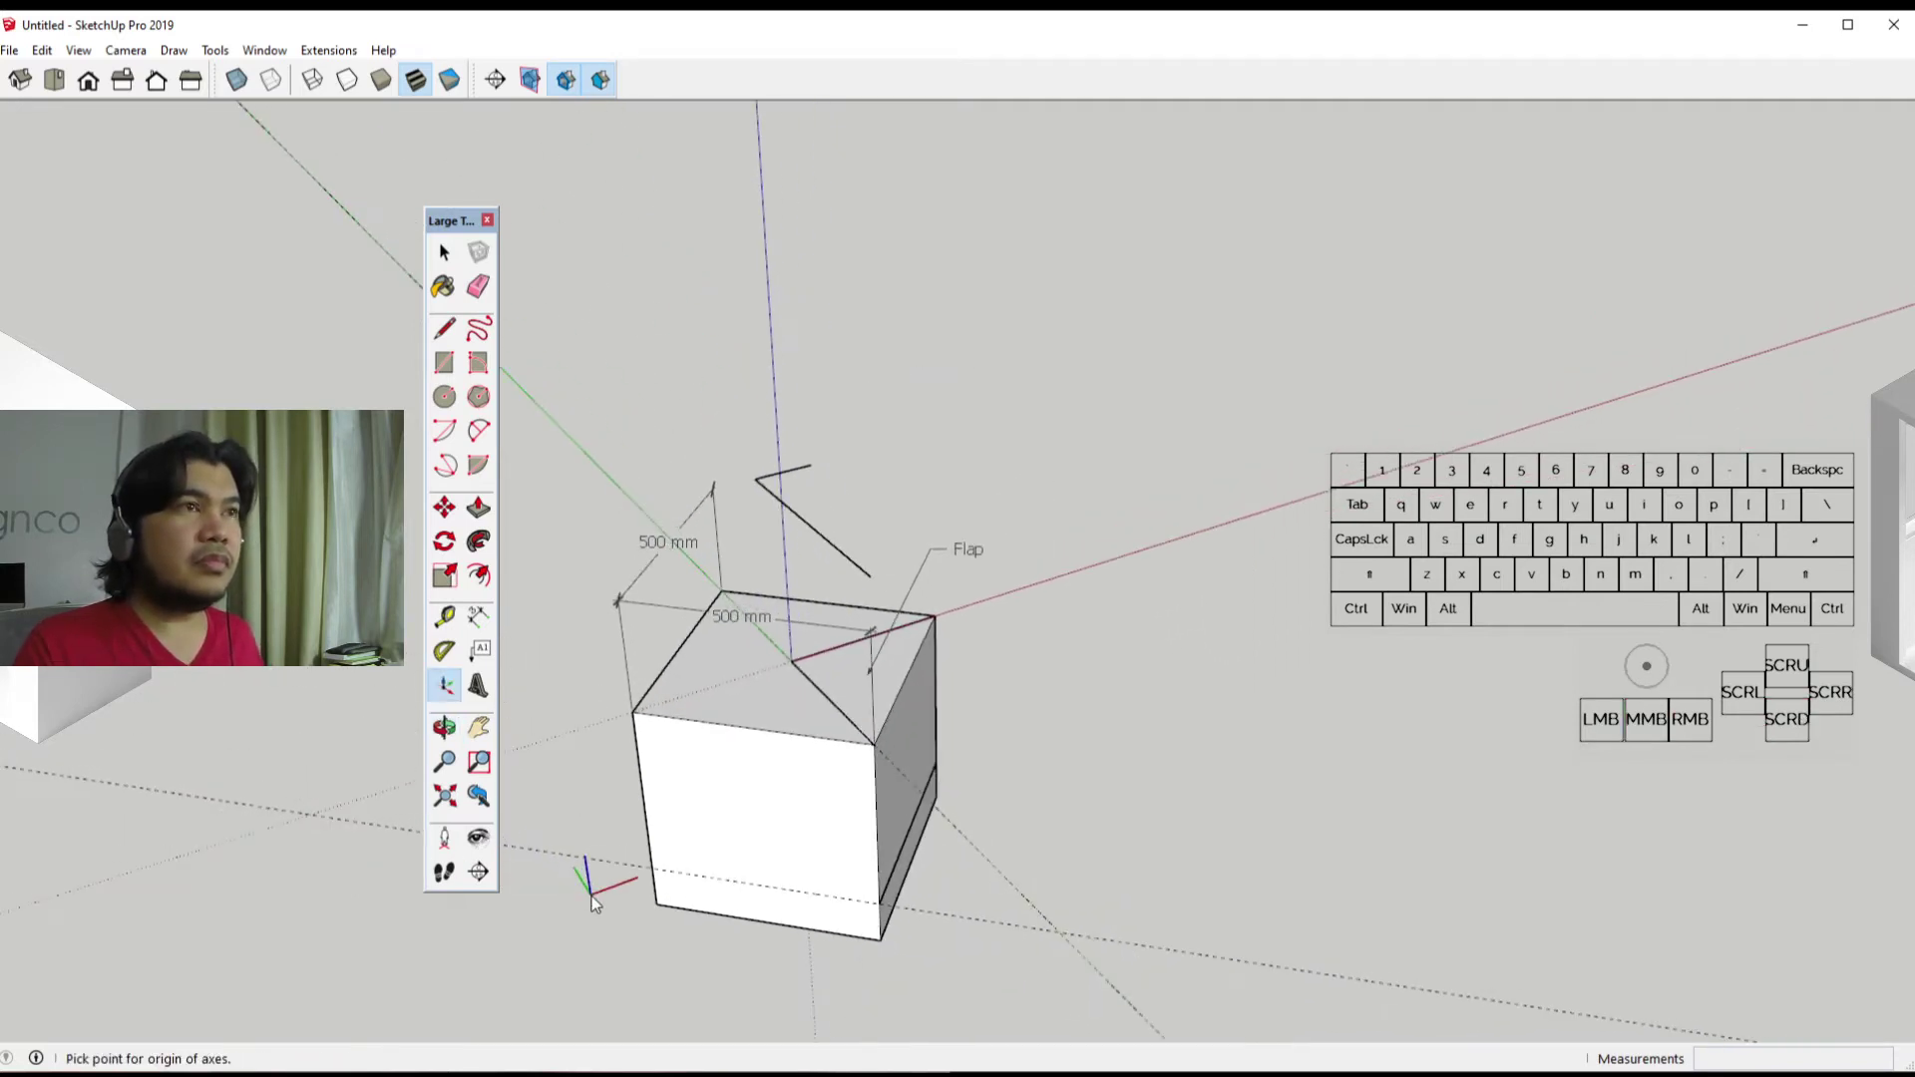
pyautogui.moveTo(591, 896); pyautogui.dragTo(443, 713, button='middle')
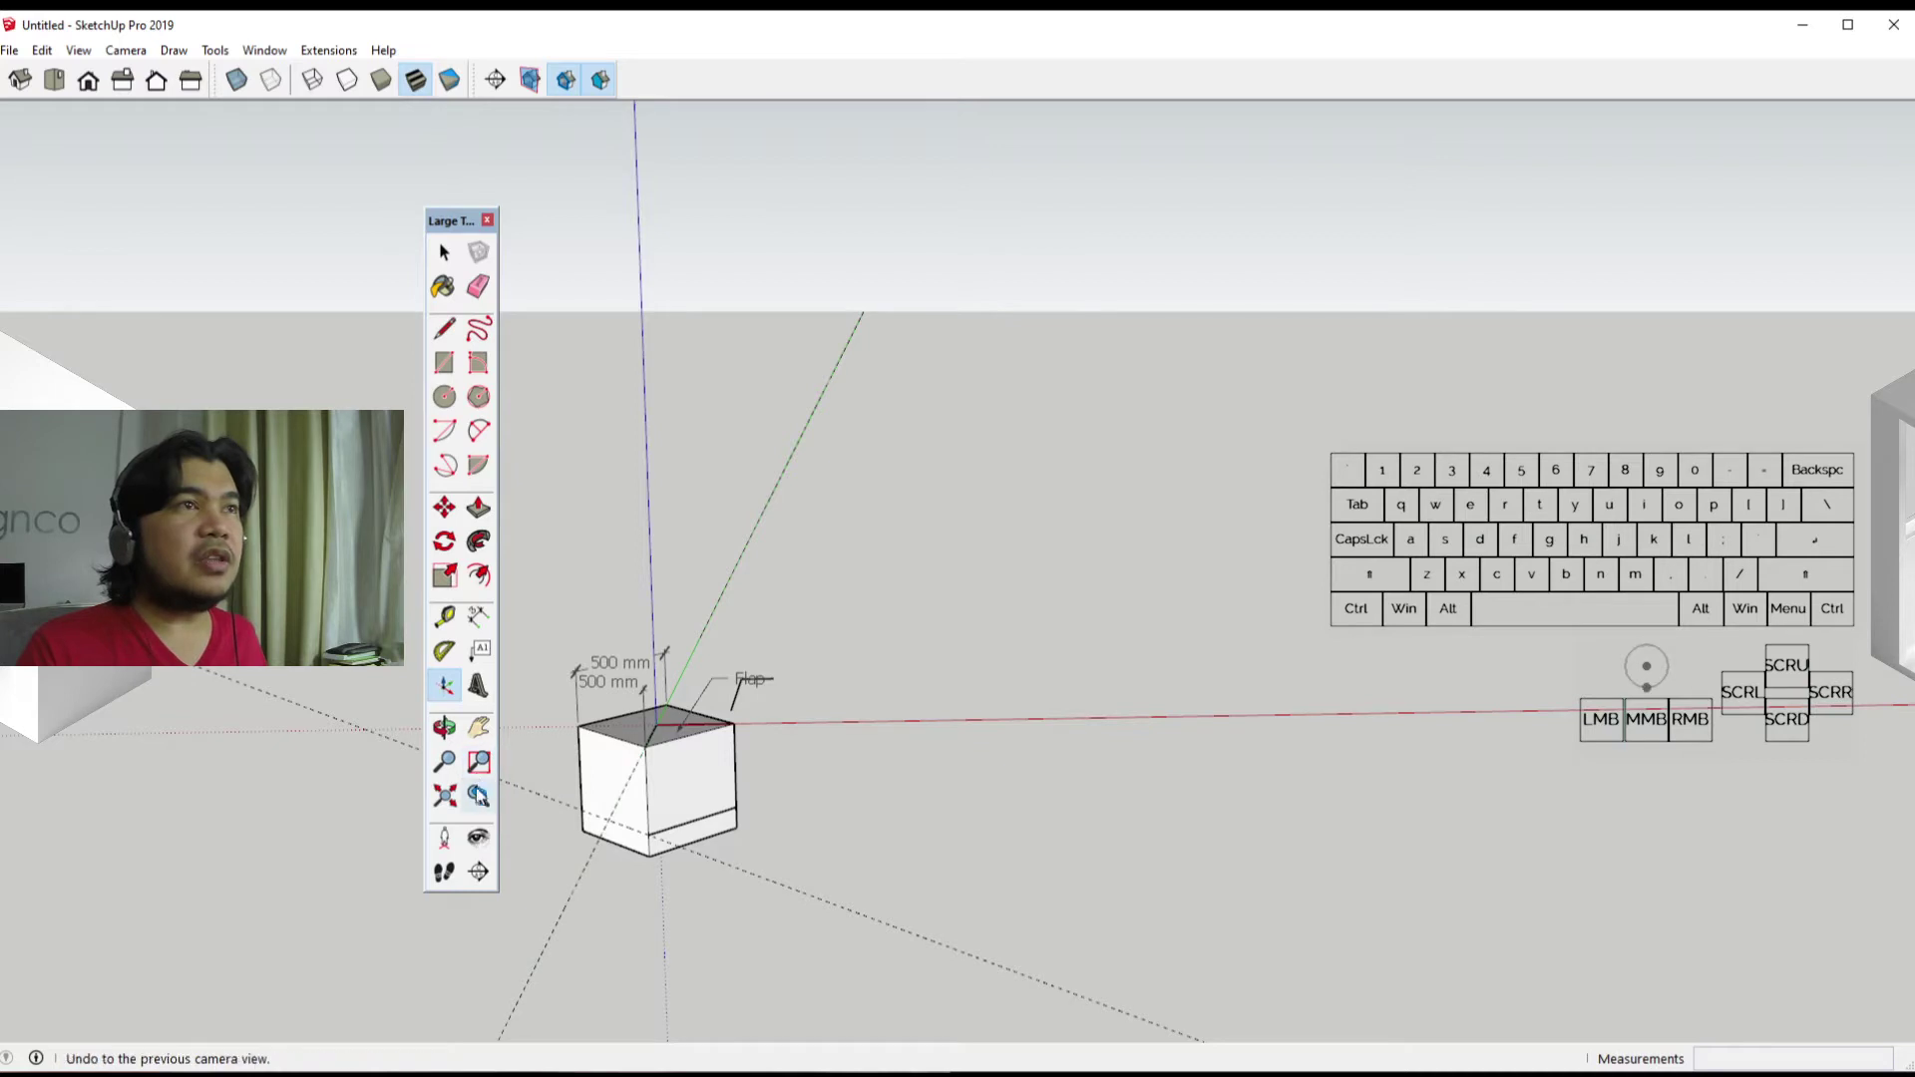
pyautogui.click(448, 803)
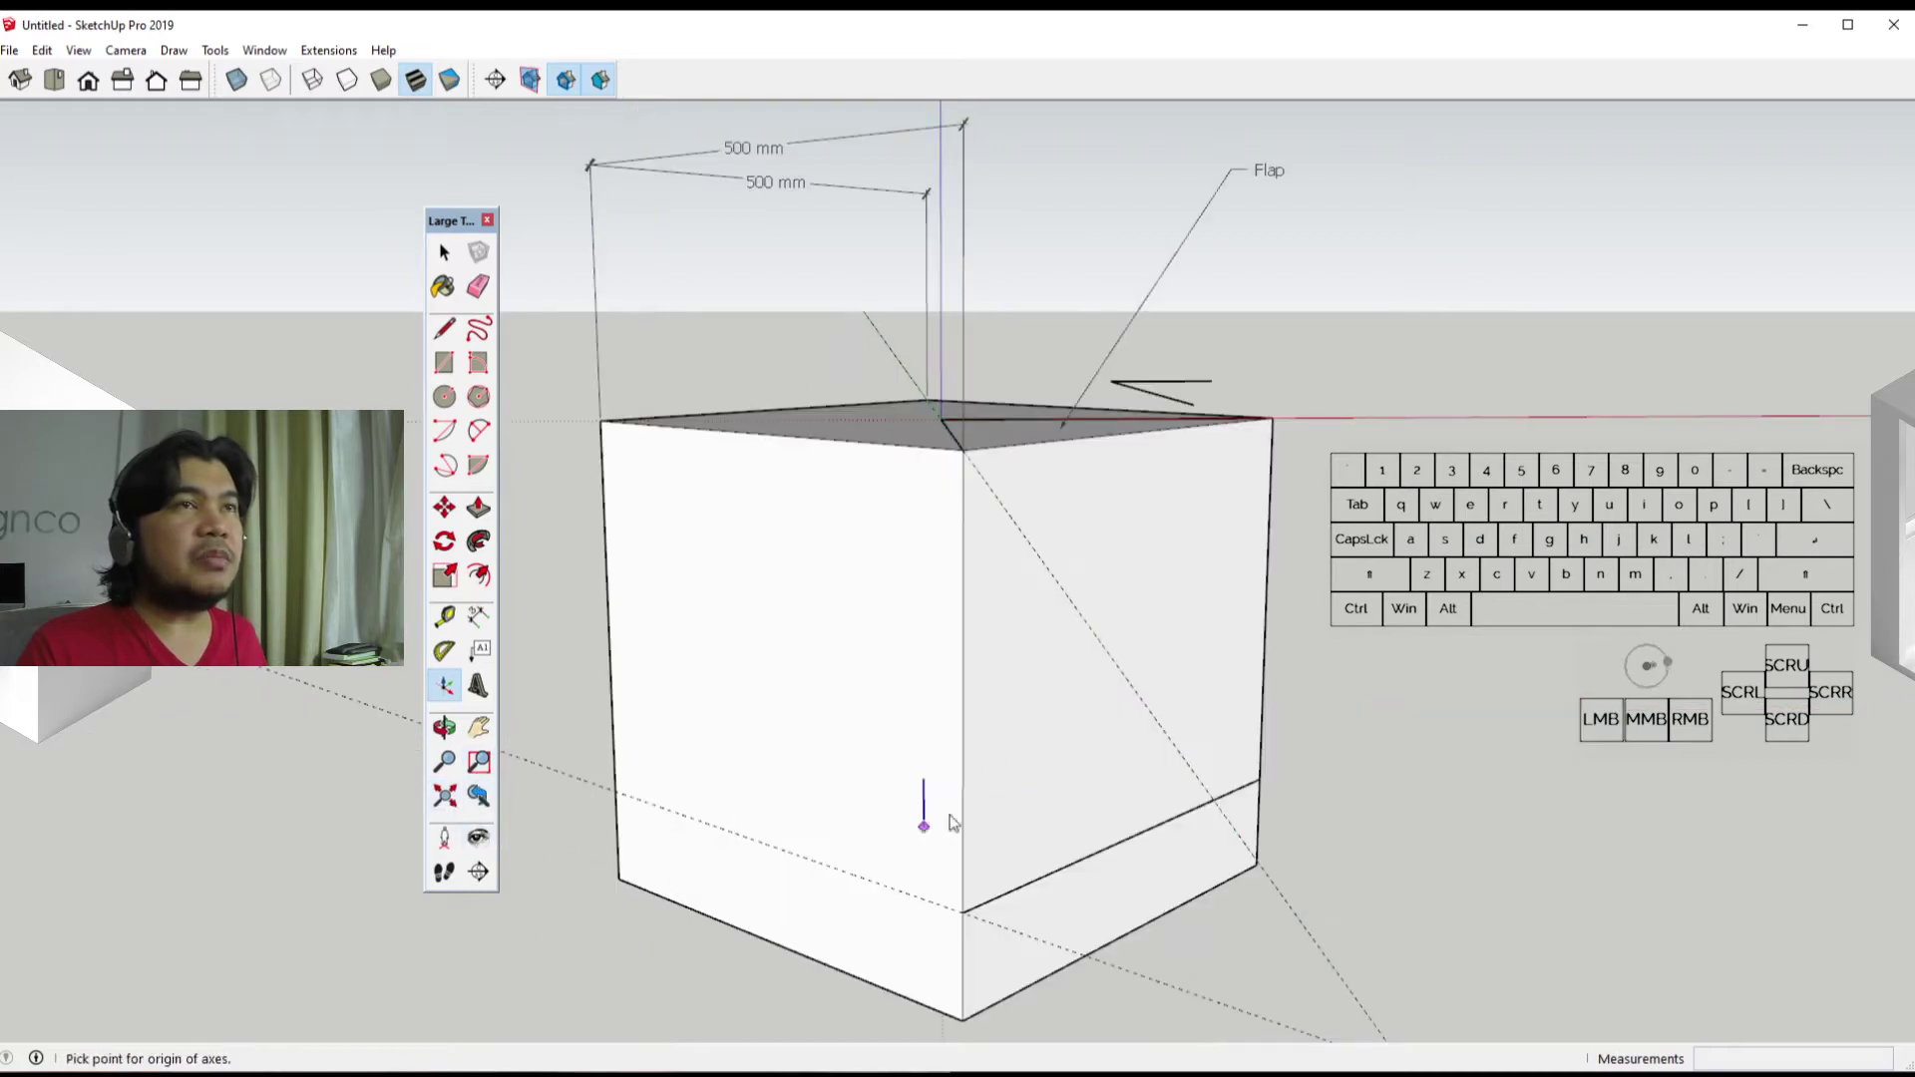
pyautogui.moveTo(1008, 763); pyautogui.dragTo(990, 864, button='middle')
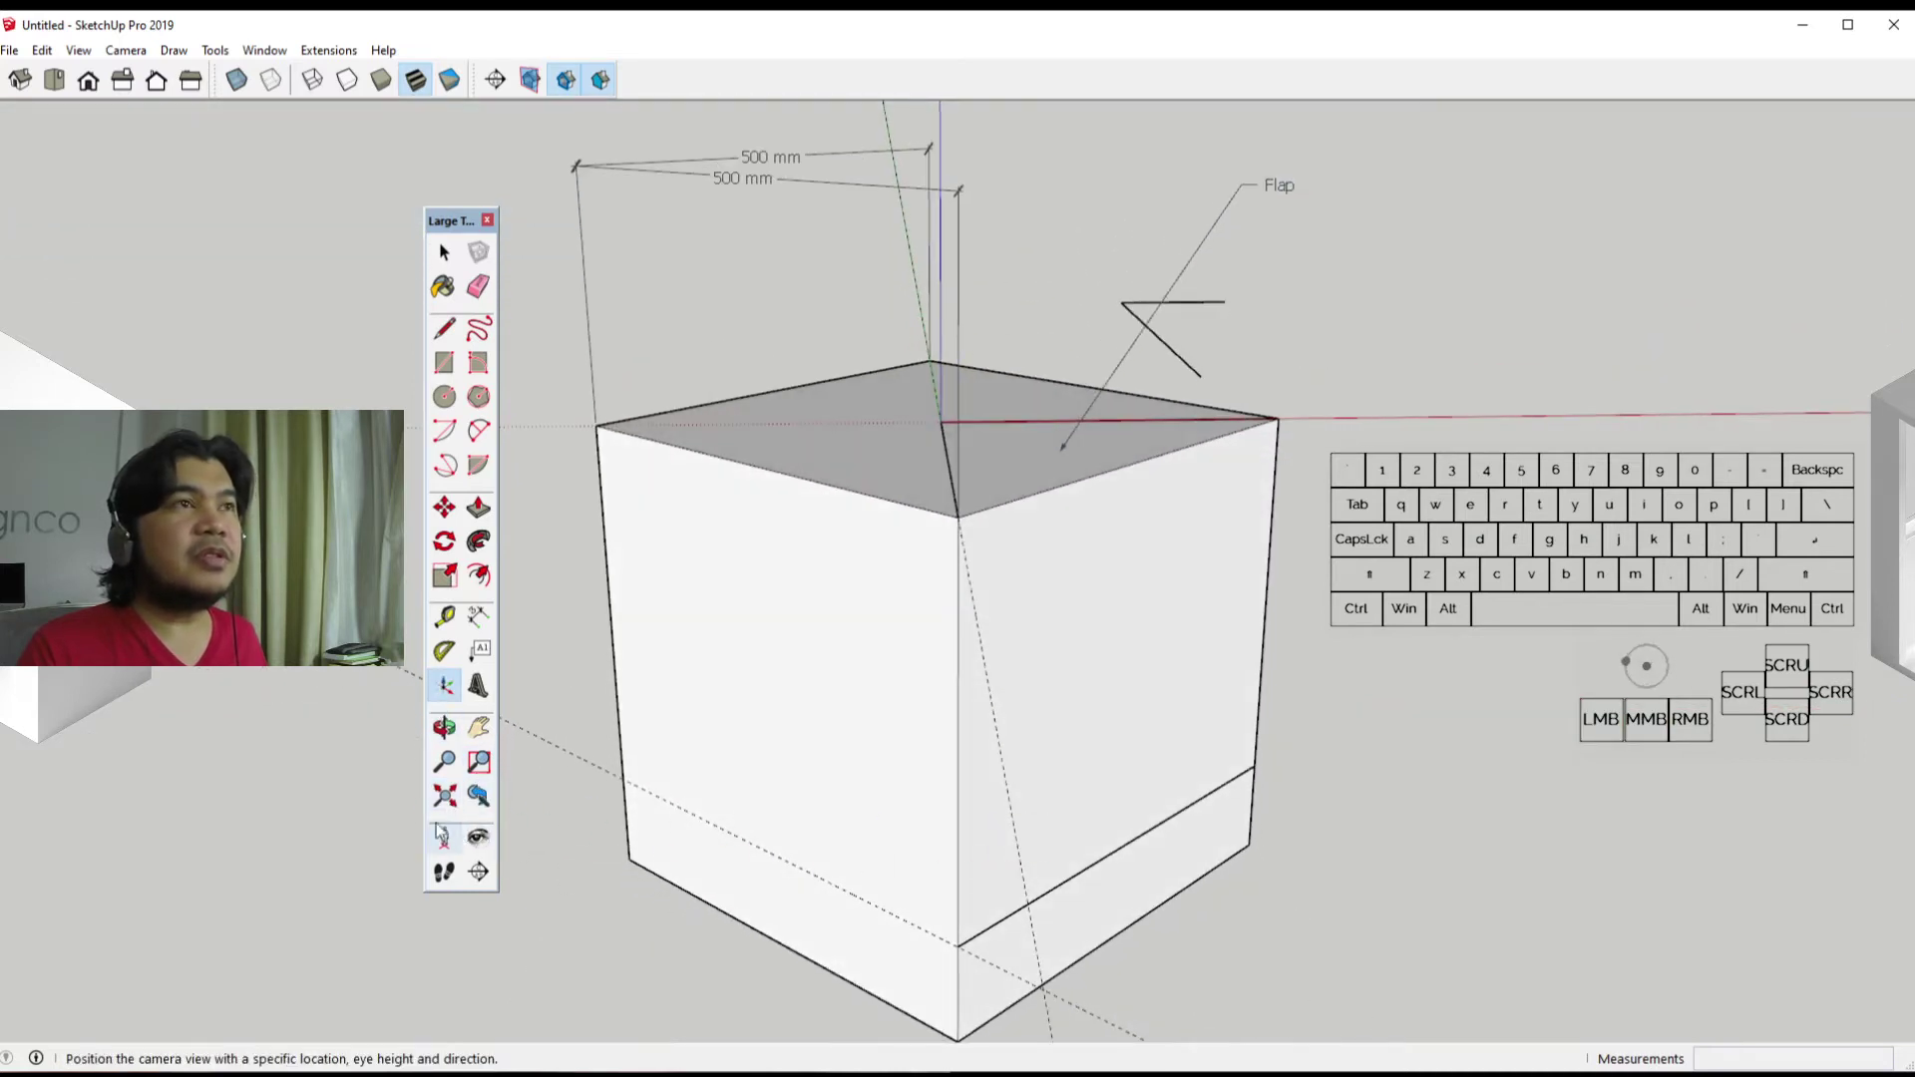
pyautogui.rightClick(448, 699)
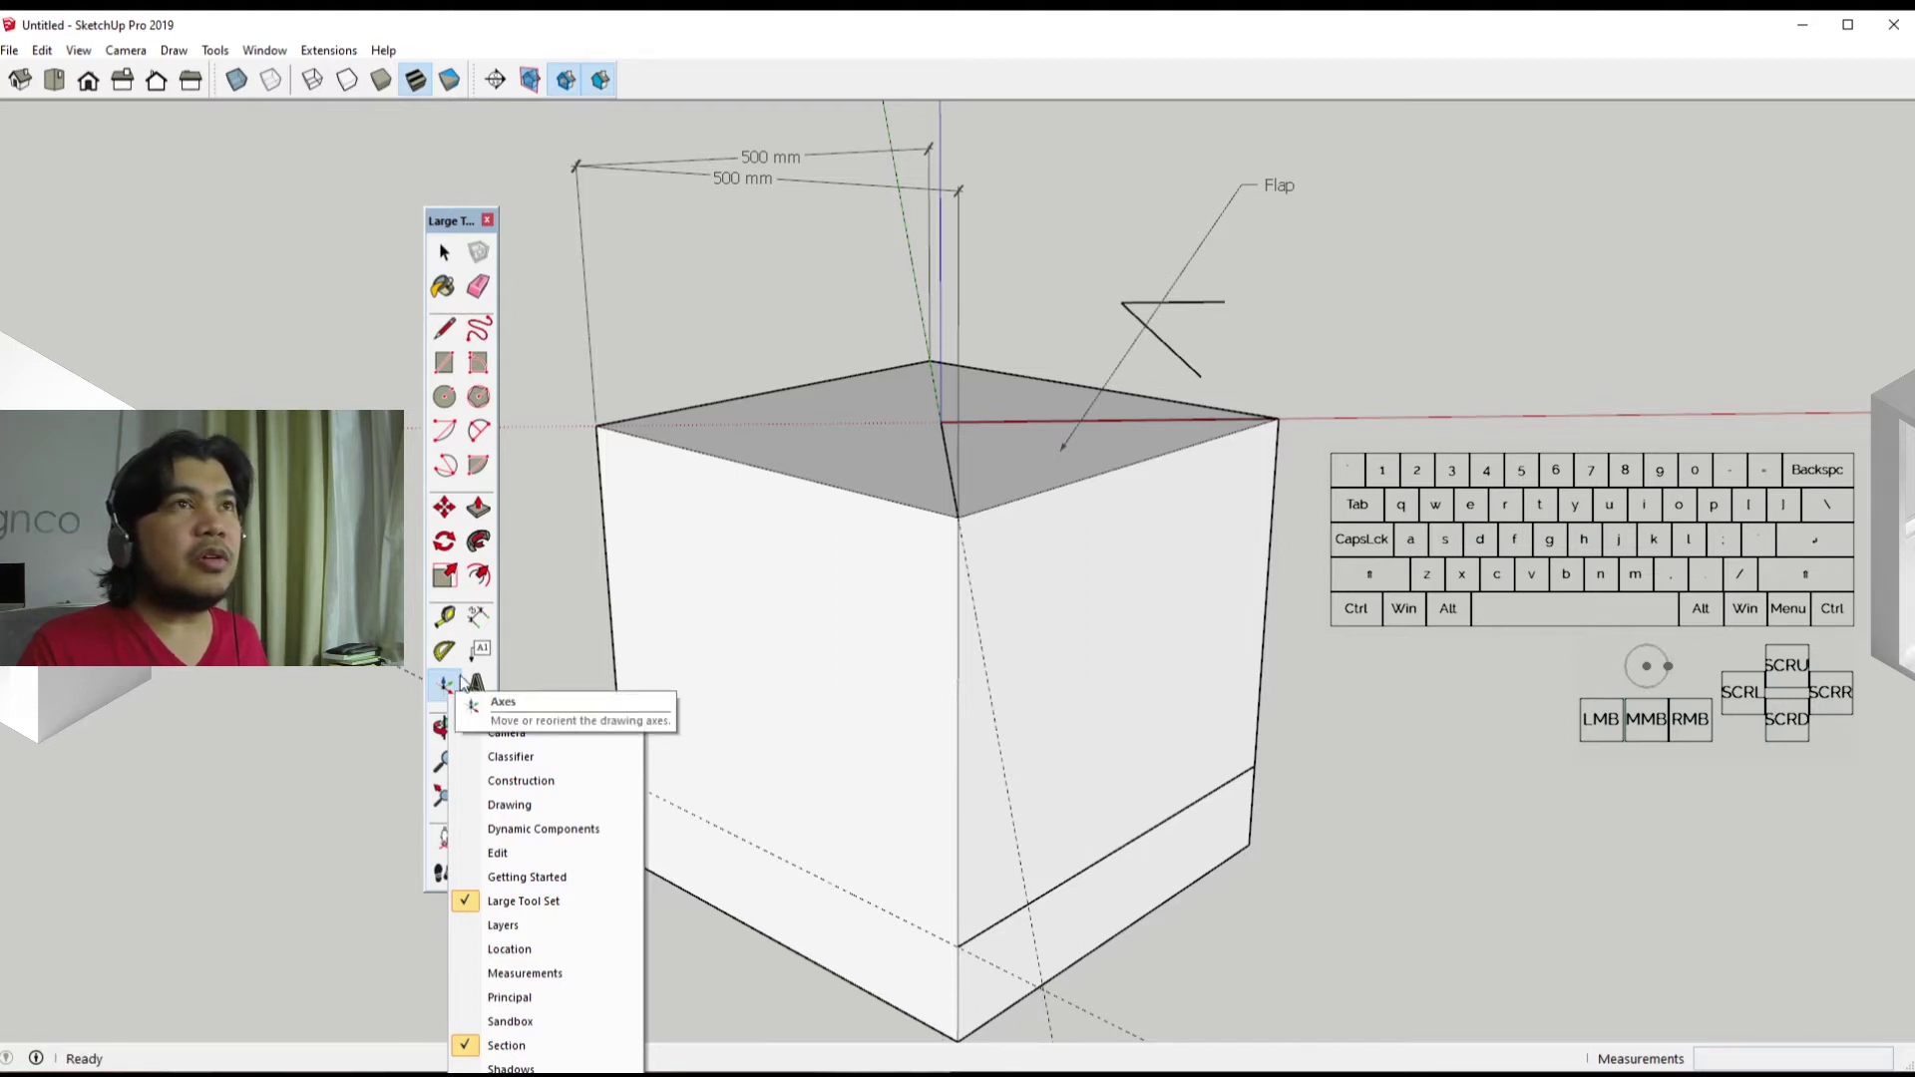
pyautogui.click(582, 651)
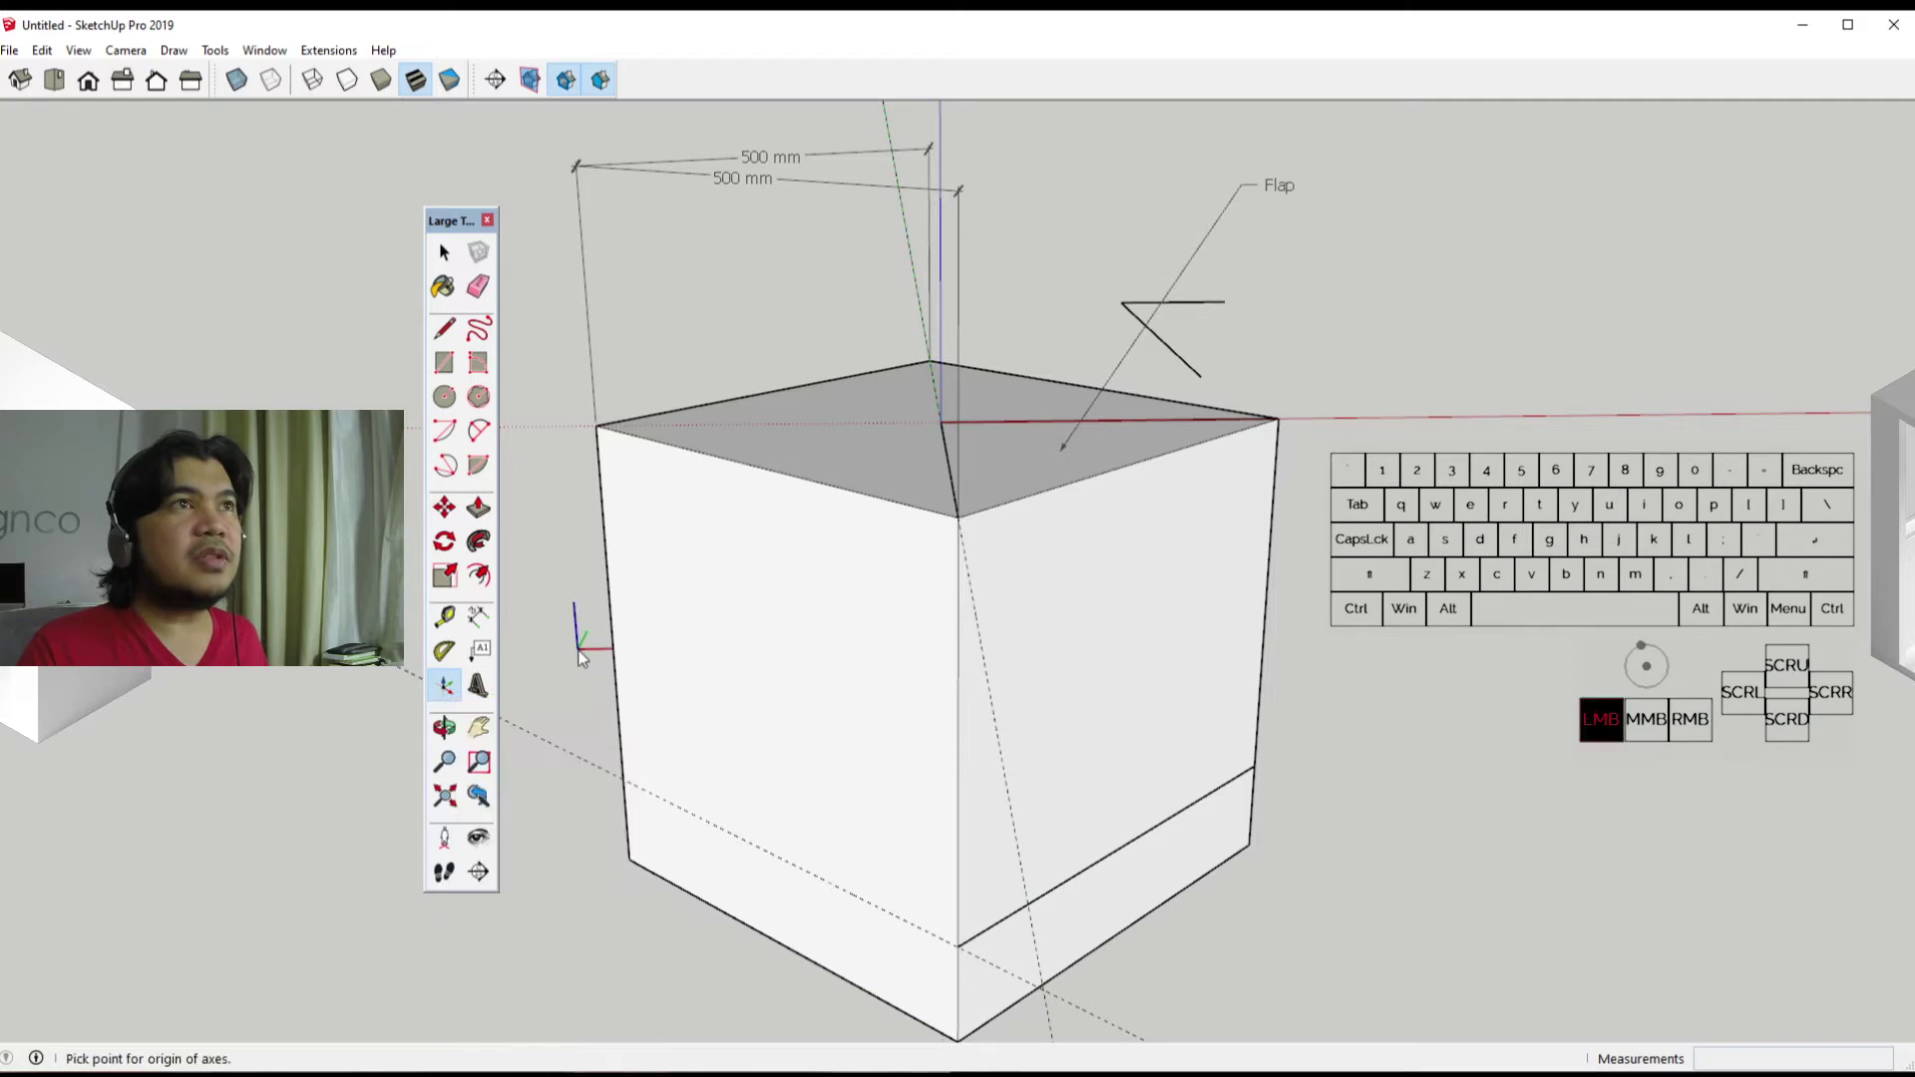
pyautogui.moveTo(612, 856); pyautogui.dragTo(651, 875, button='middle')
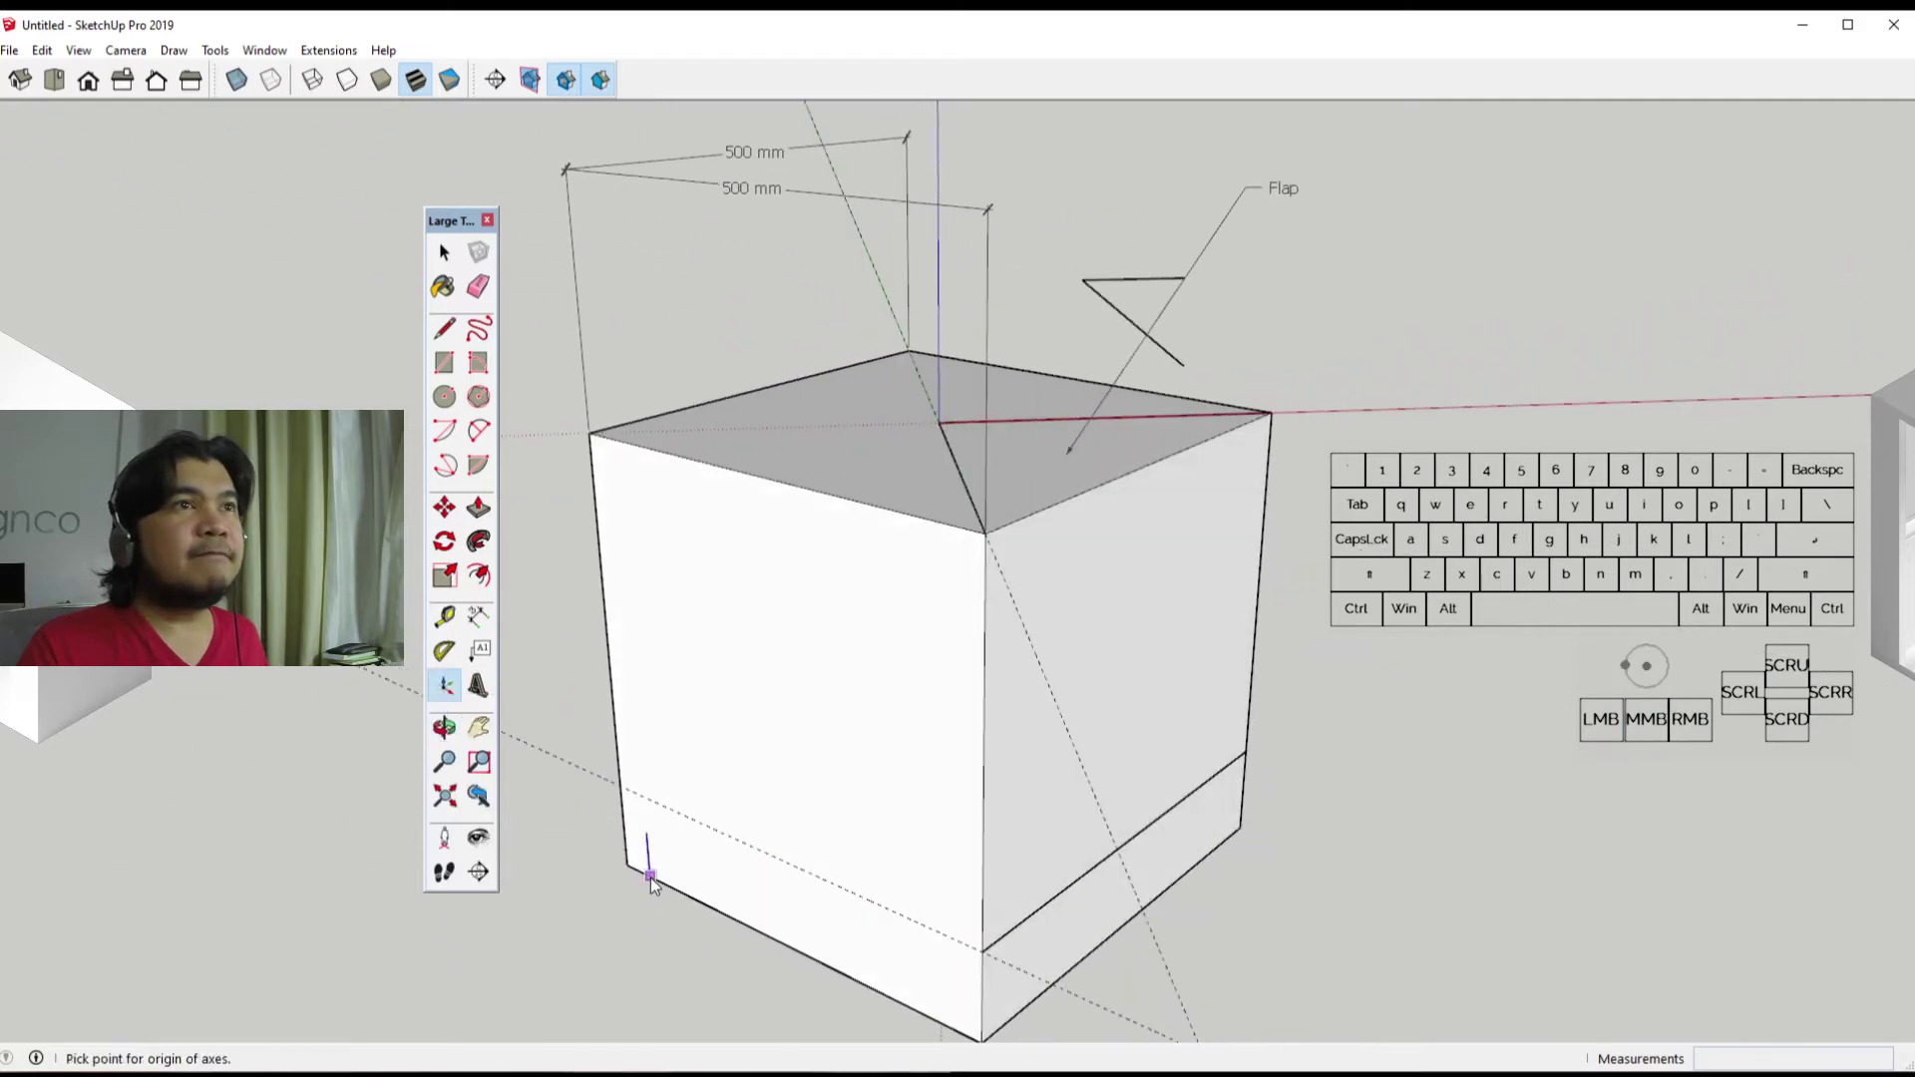
pyautogui.scroll(-3, 681, 836)
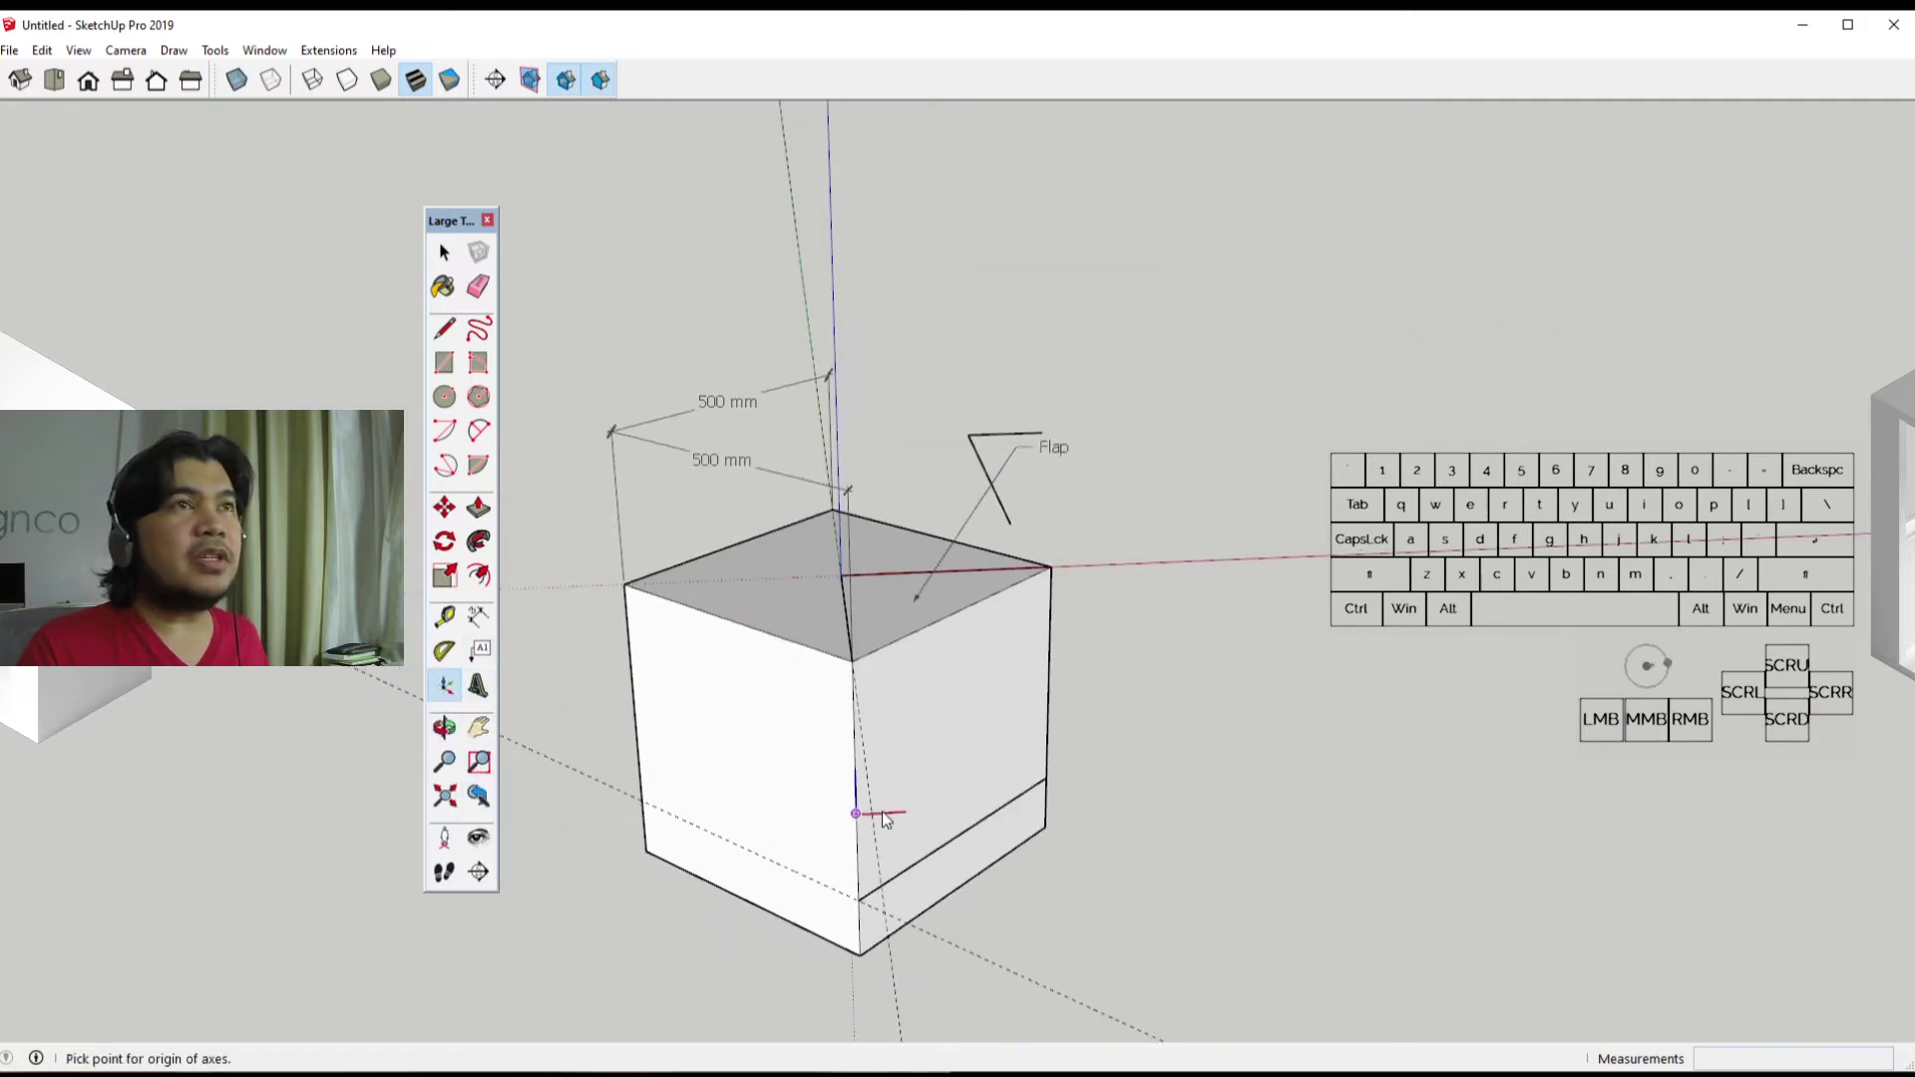
pyautogui.click(989, 963)
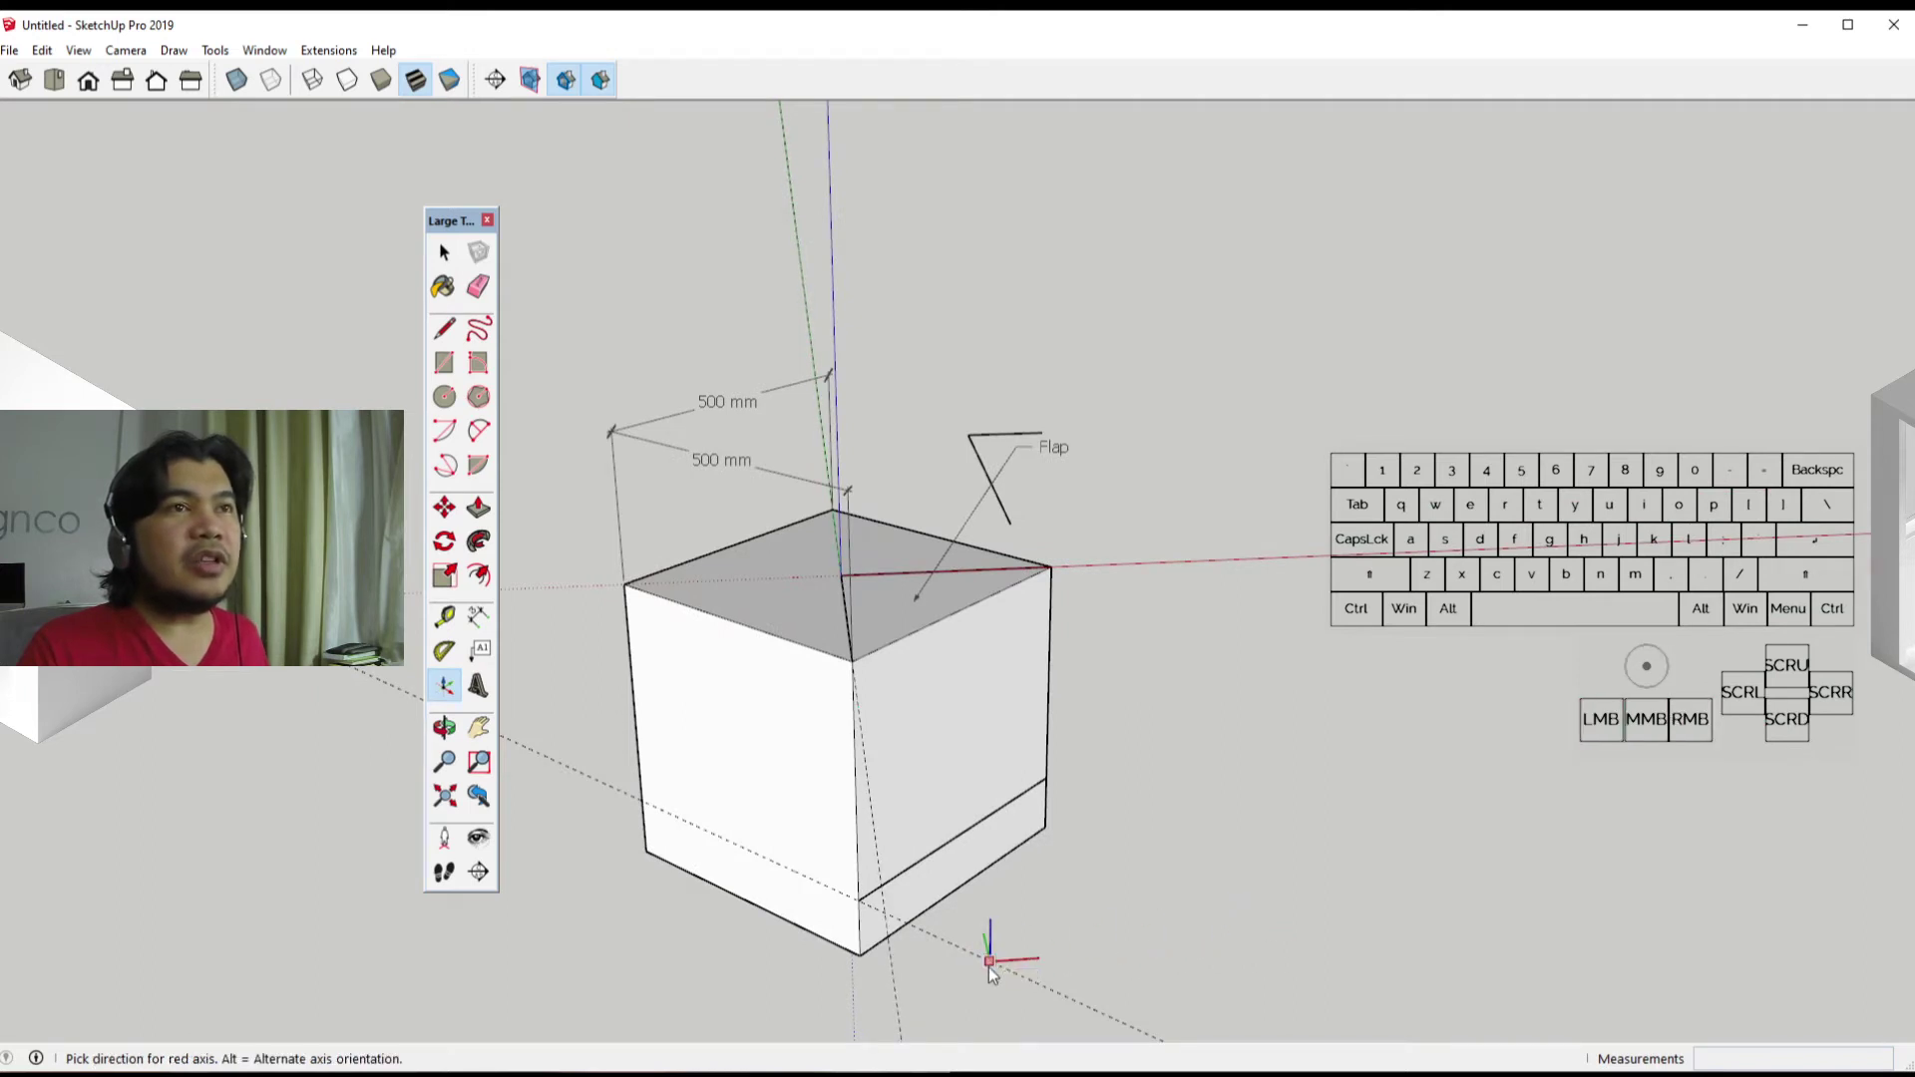
pyautogui.click(1075, 989)
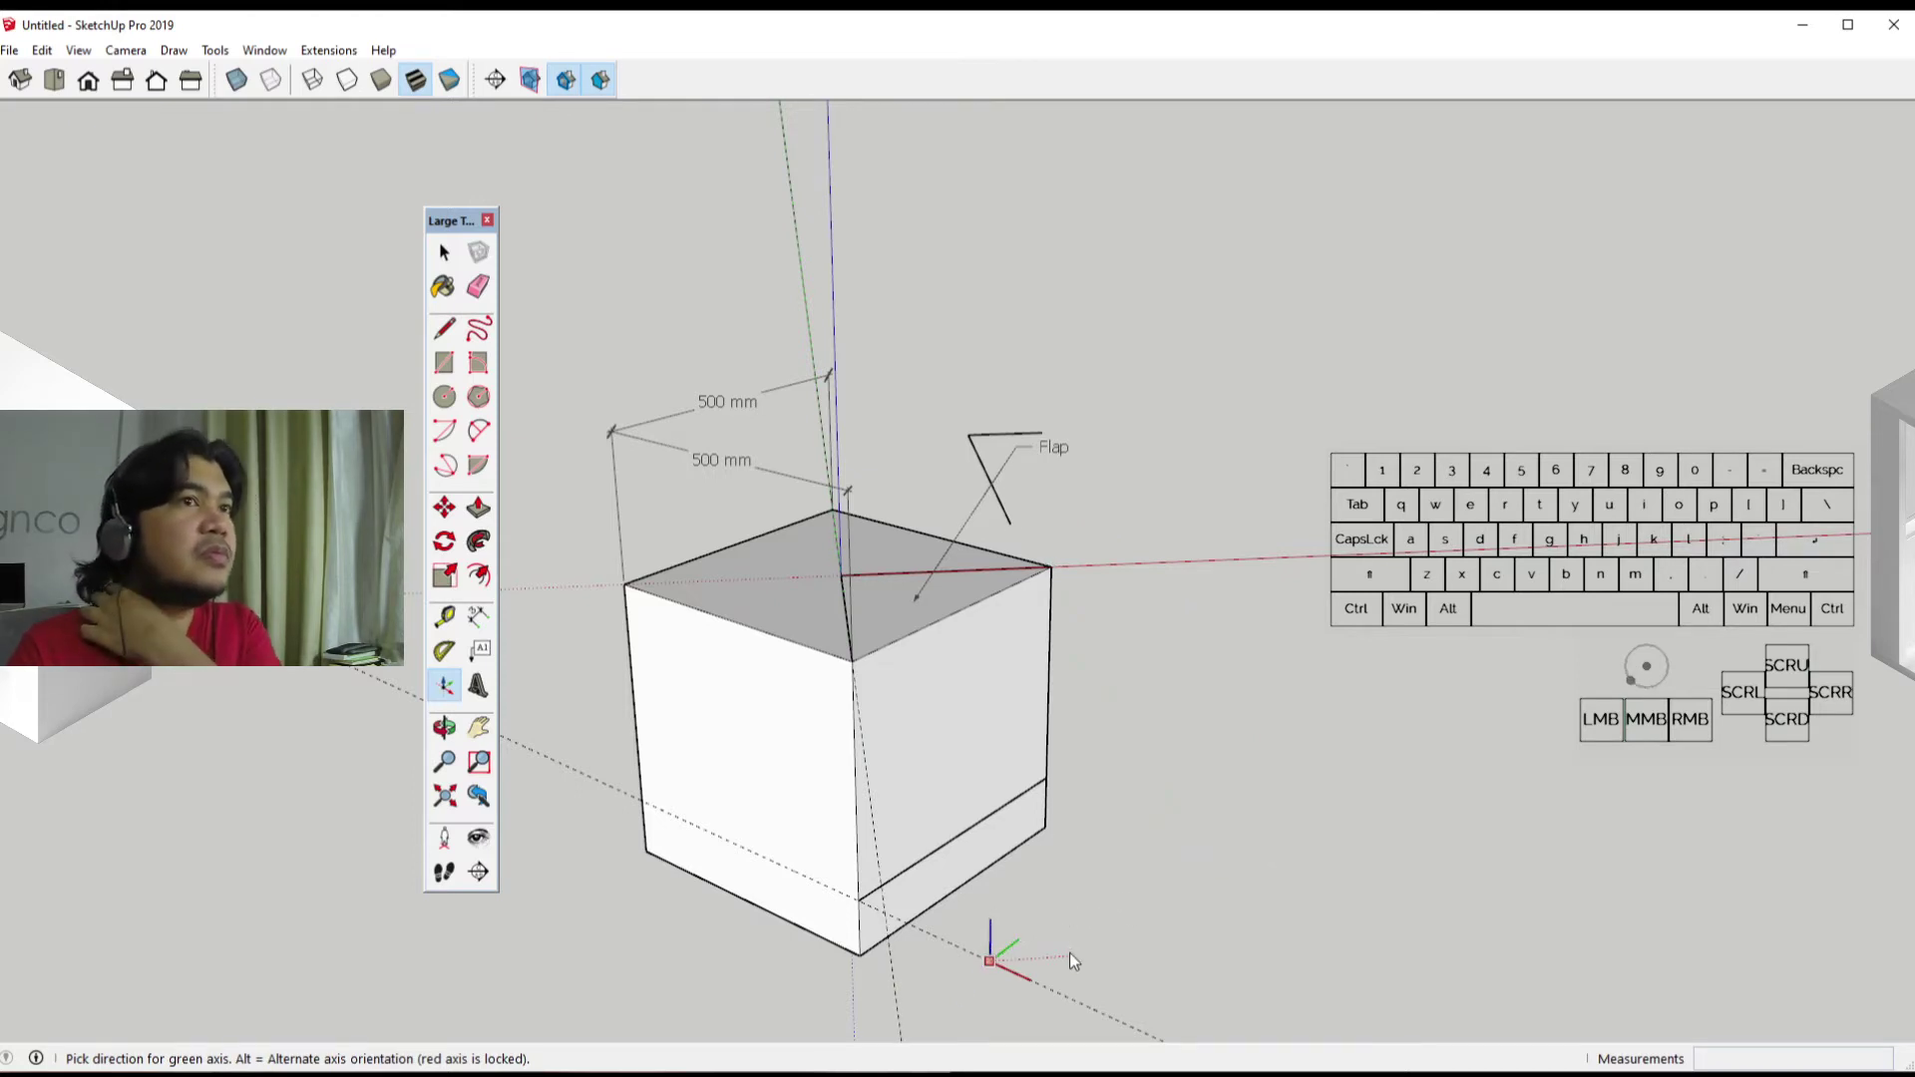
pyautogui.click(1095, 884)
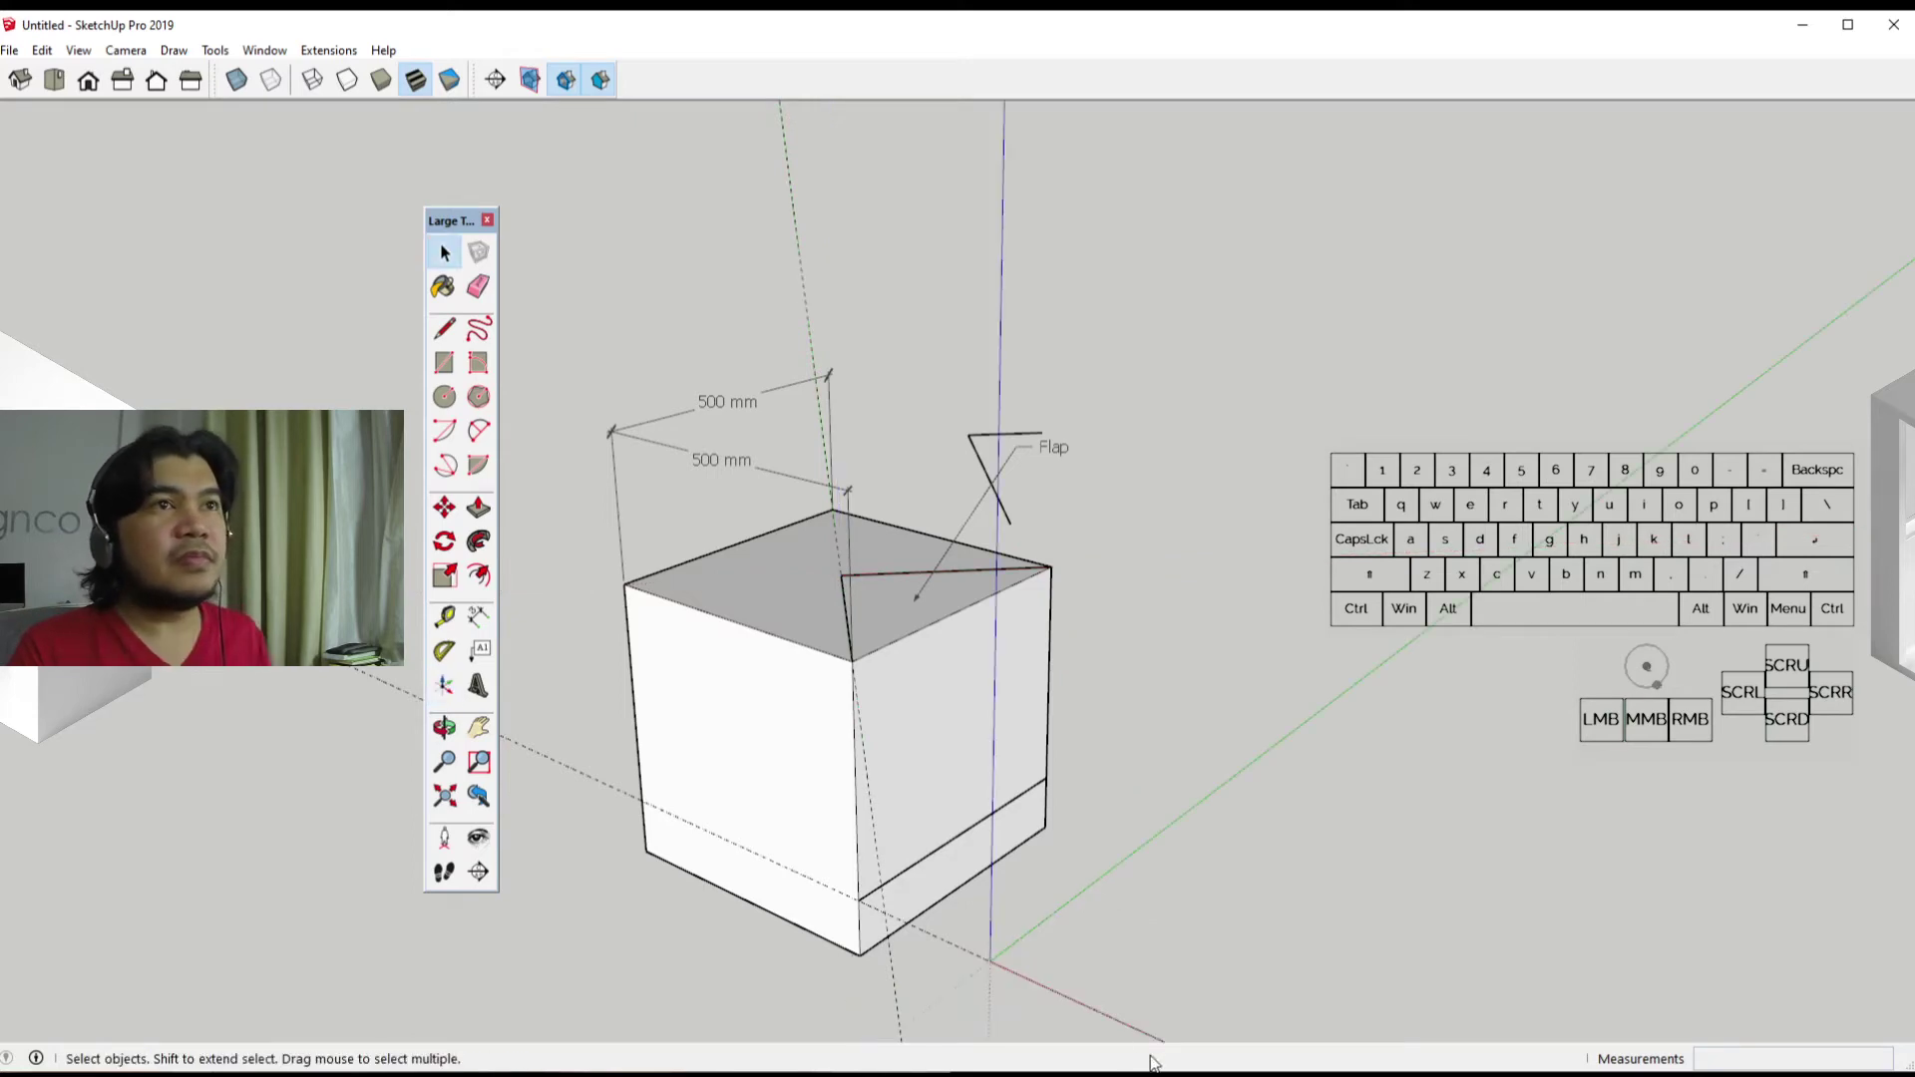
pyautogui.moveTo(1096, 883)
pyautogui.mouseDown(button='middle')
pyautogui.moveTo(1081, 948)
pyautogui.moveTo(1359, 855)
pyautogui.moveTo(910, 868)
pyautogui.moveTo(884, 931)
pyautogui.moveTo(547, 918)
pyautogui.moveTo(1152, 922)
pyautogui.mouseUp(button='middle')
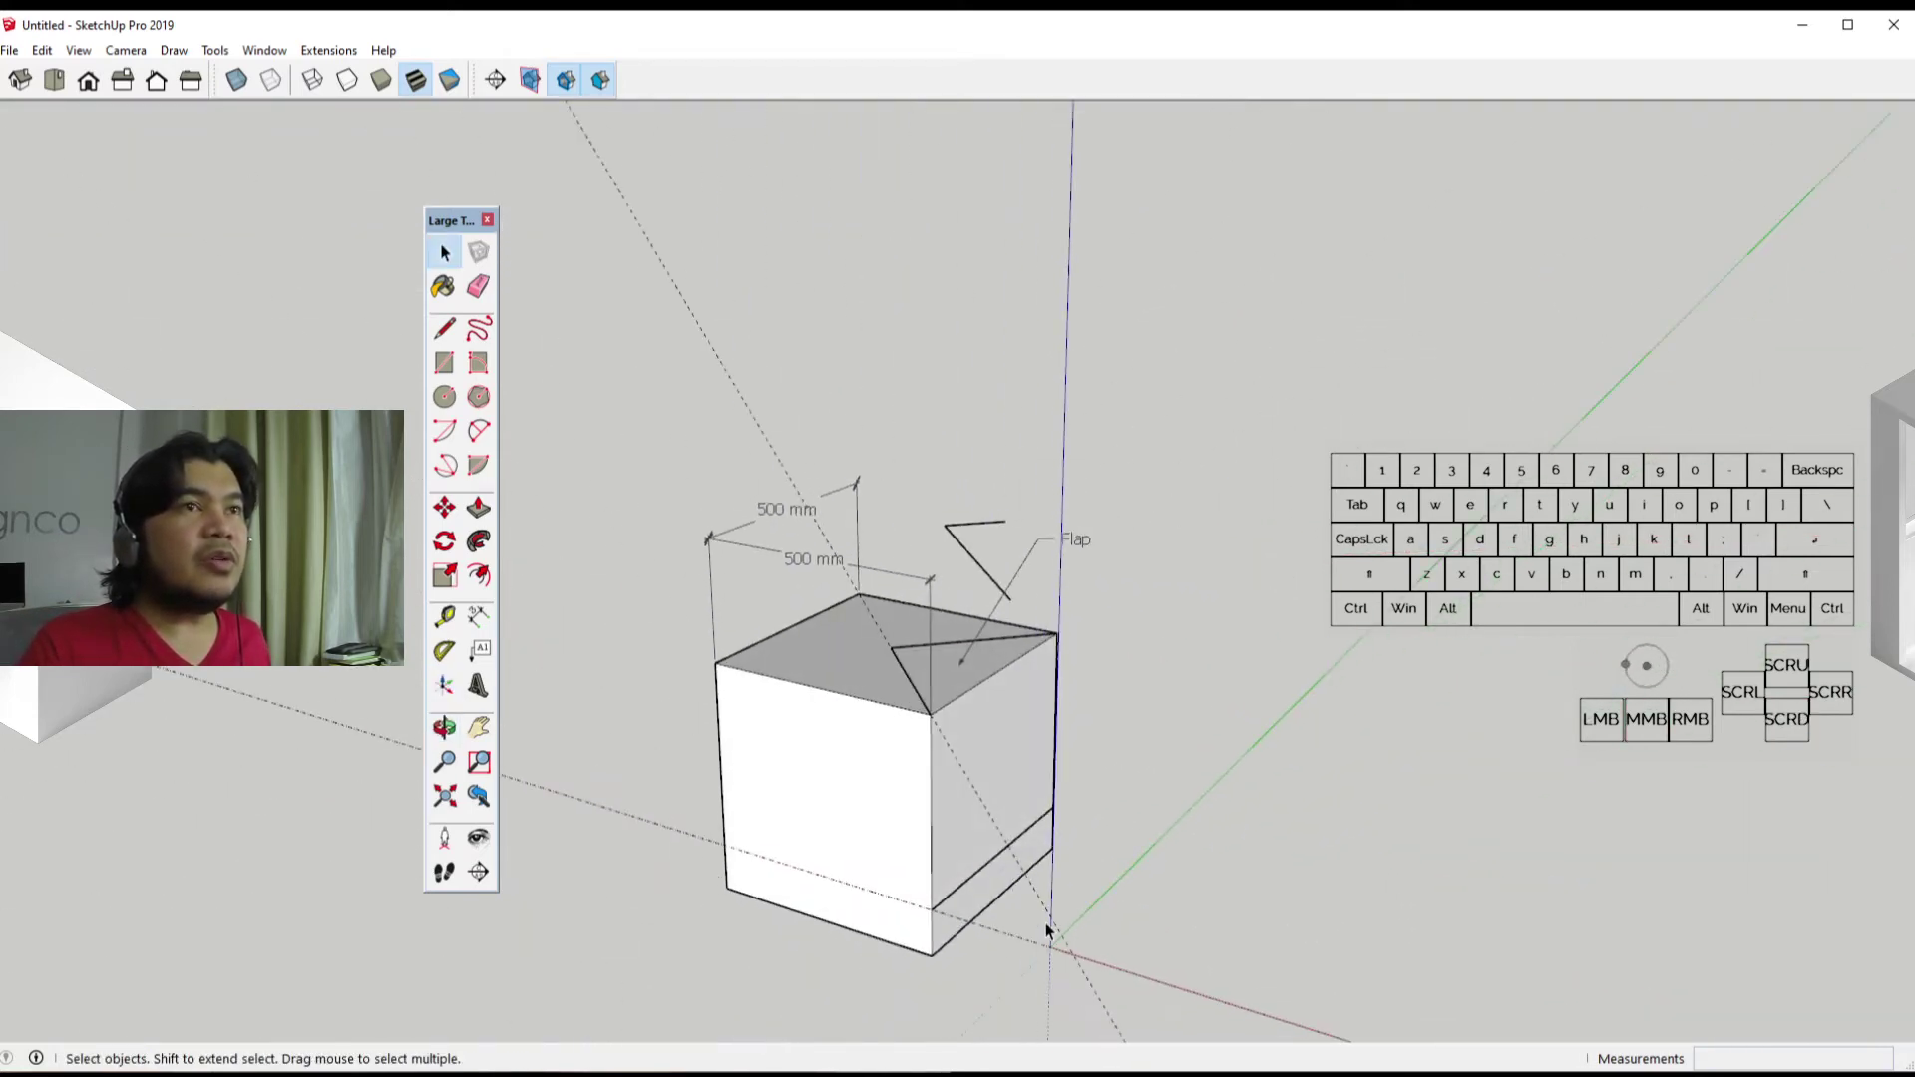
pyautogui.click(1057, 943)
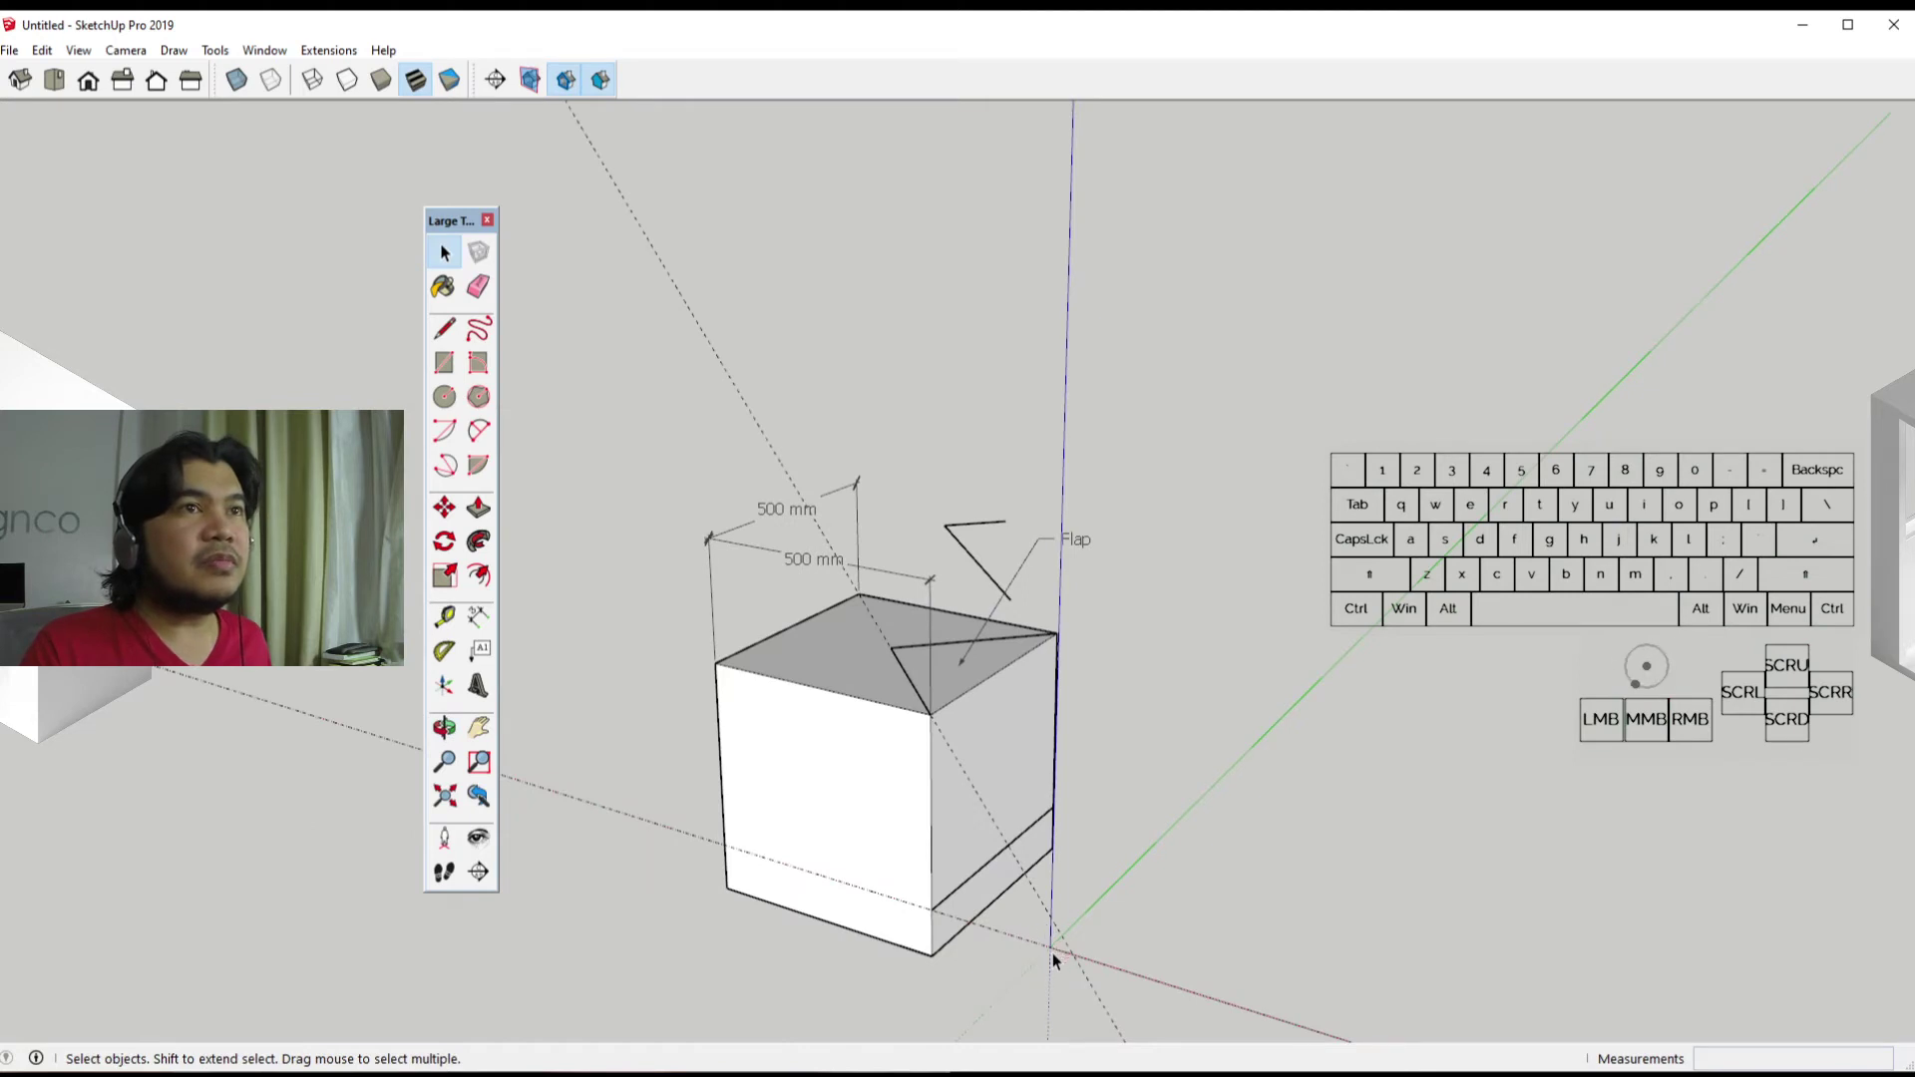
# Step: Move the drawing axes' origin to the cube's bottom corner beneath the dimensions' shared corner, aligning red and green with its two bottom edges
pyautogui.click(443, 685)
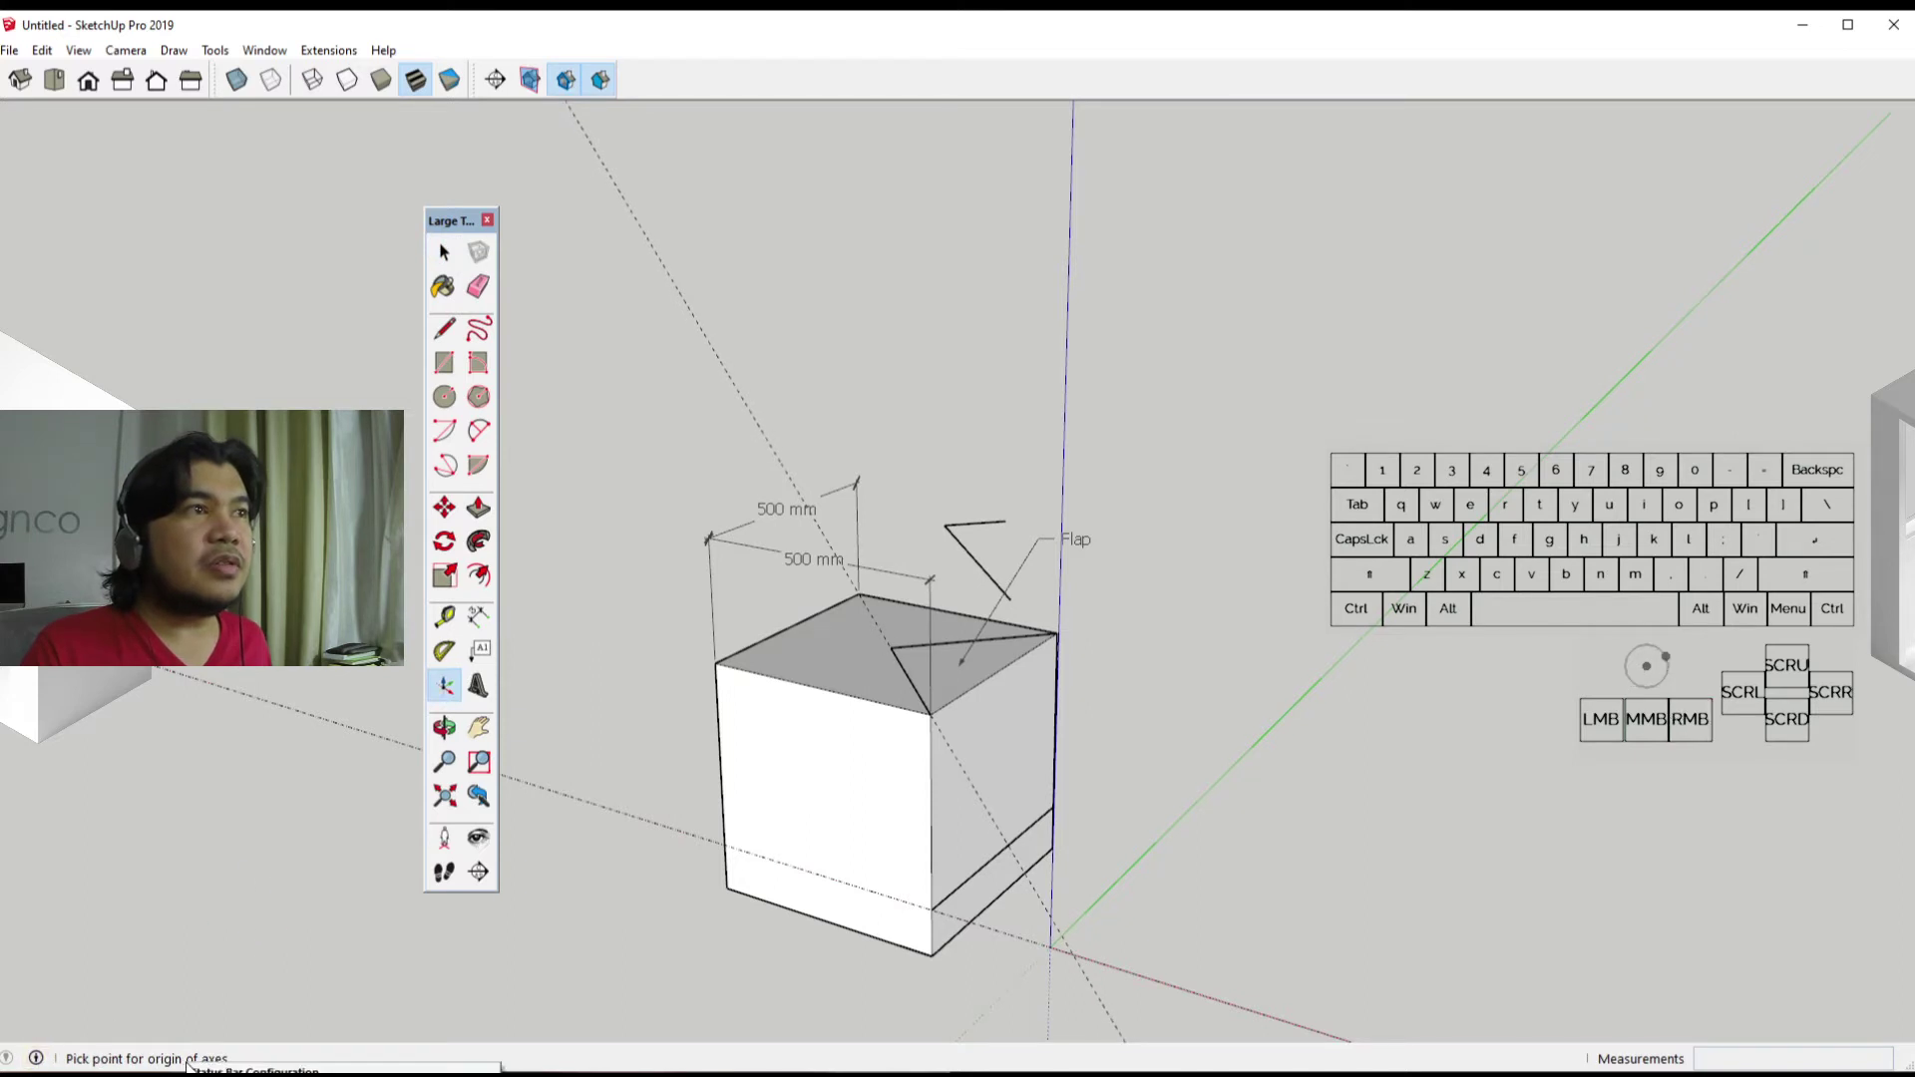
pyautogui.click(387, 922)
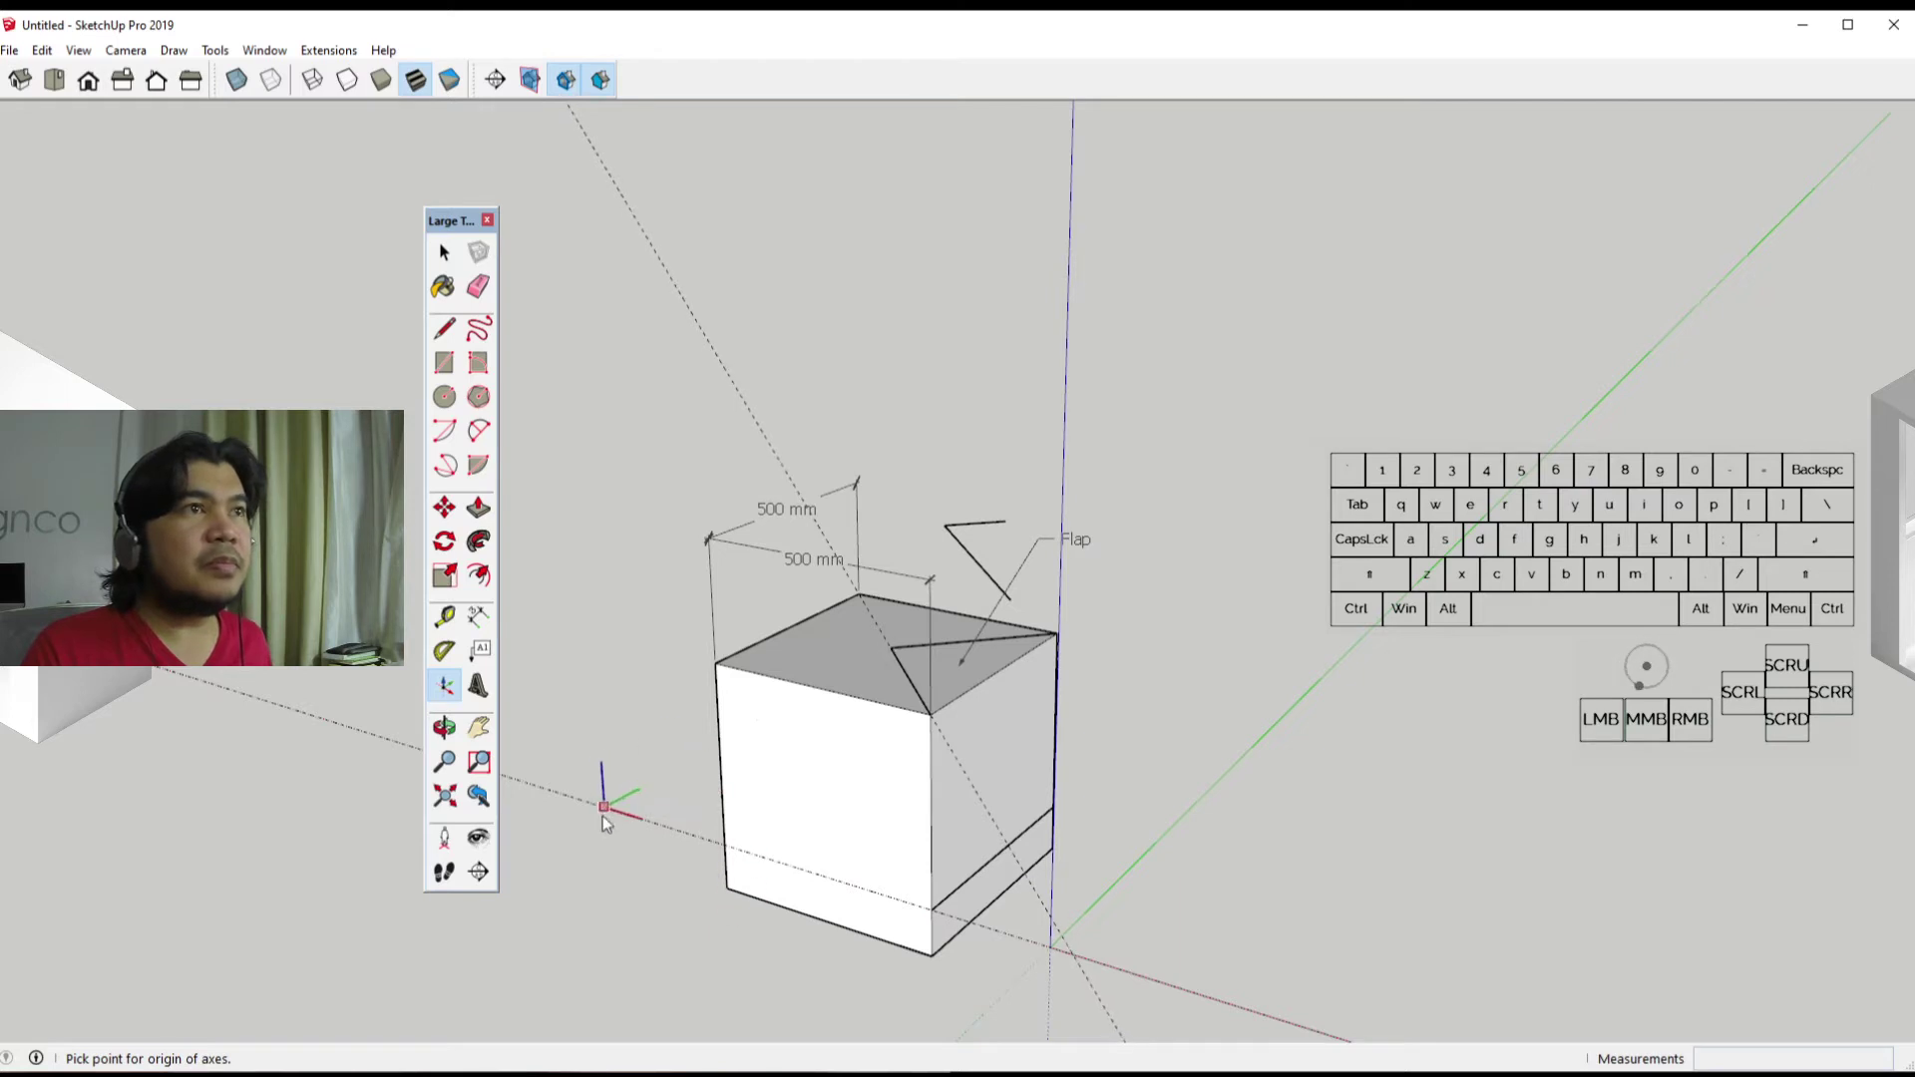
pyautogui.scroll(-1, 605, 825)
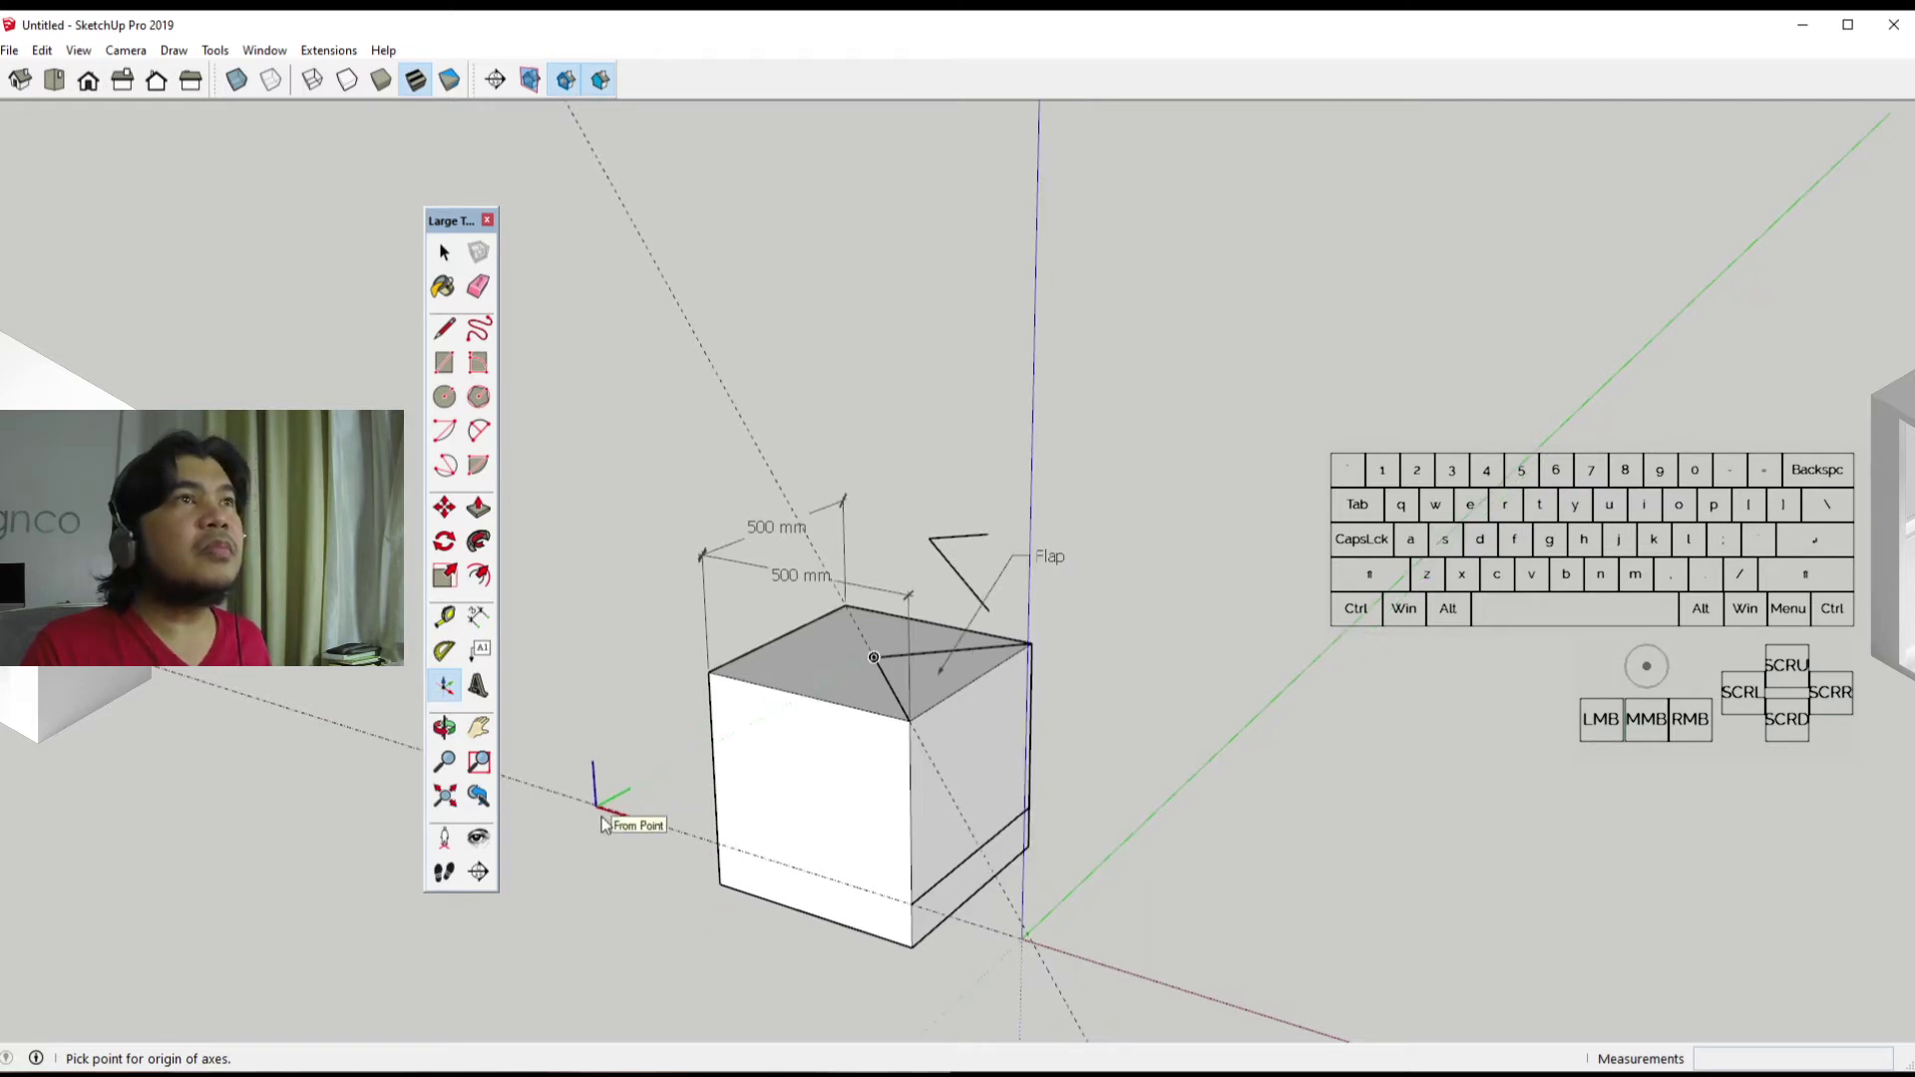
pyautogui.moveTo(763, 828); pyautogui.dragTo(1152, 922, button='middle')
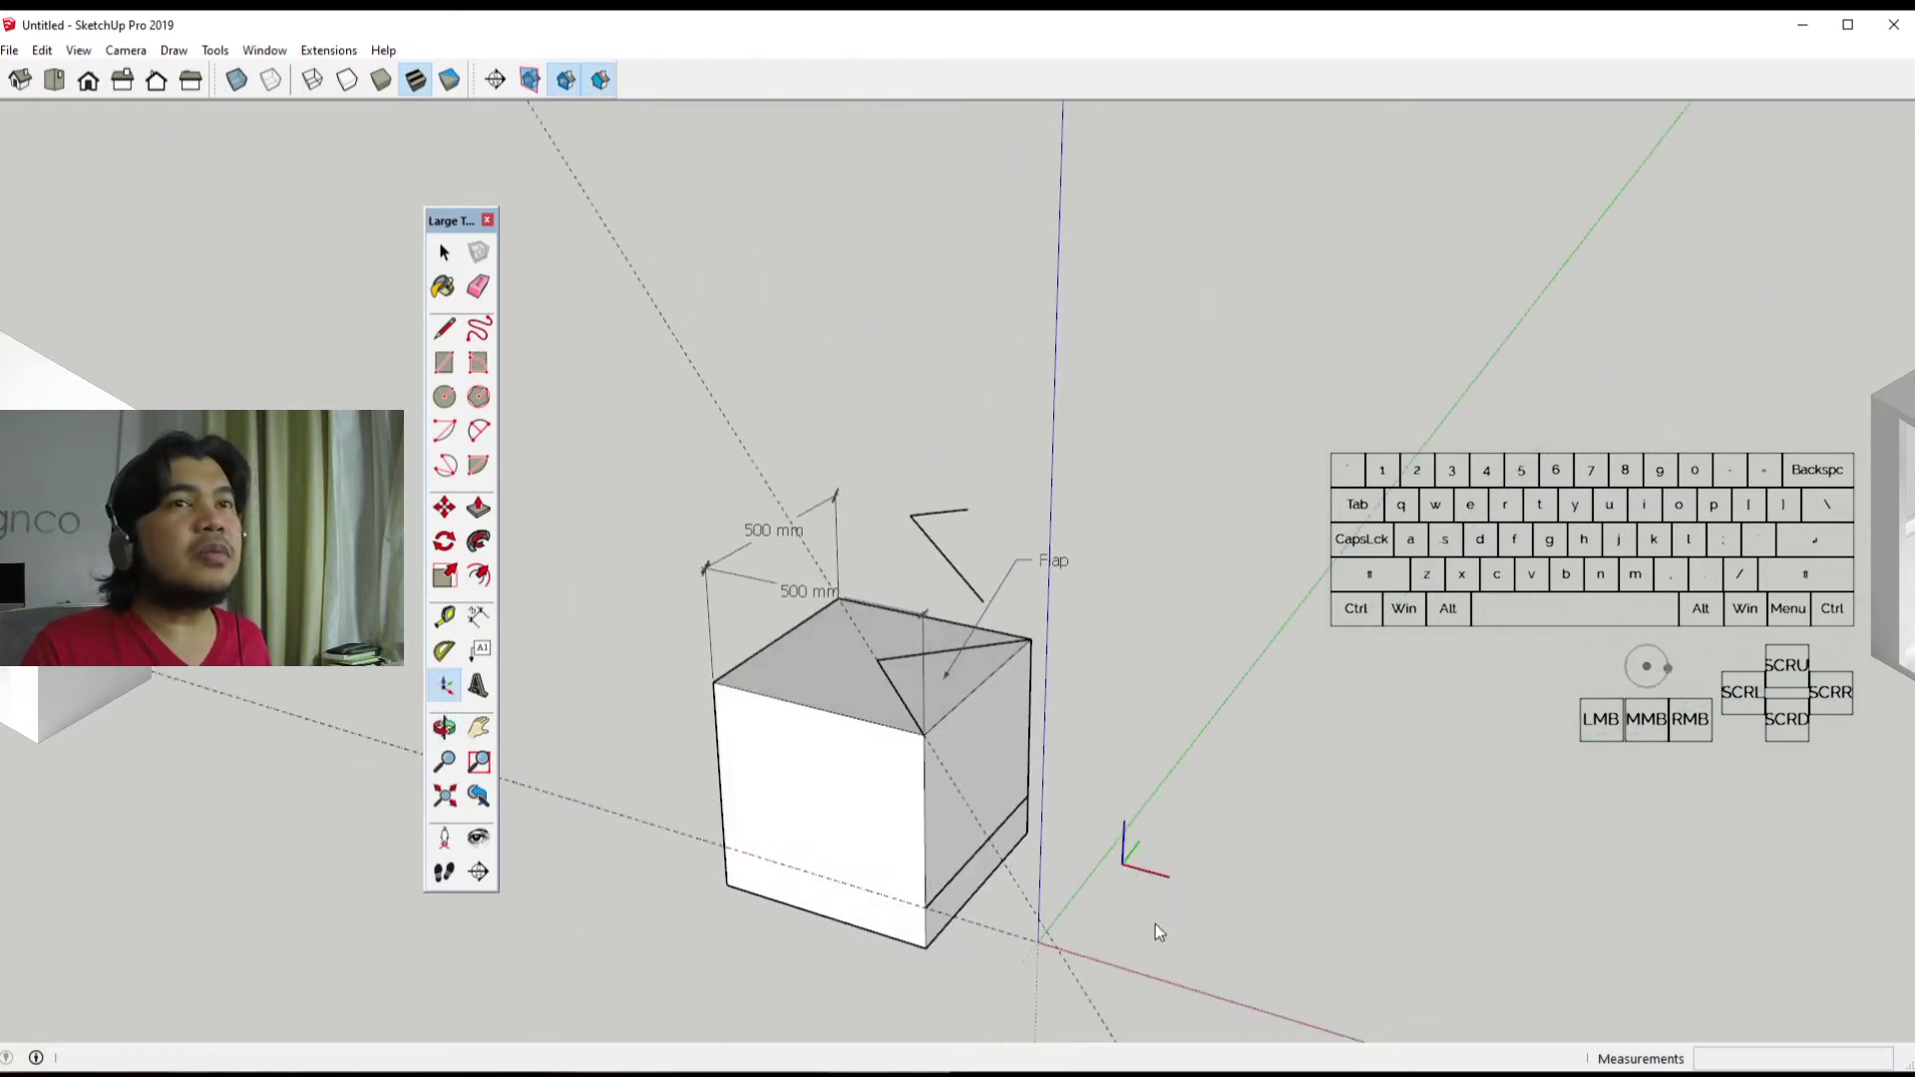
pyautogui.rightClick(1809, 1062)
pyautogui.click(1486, 1000)
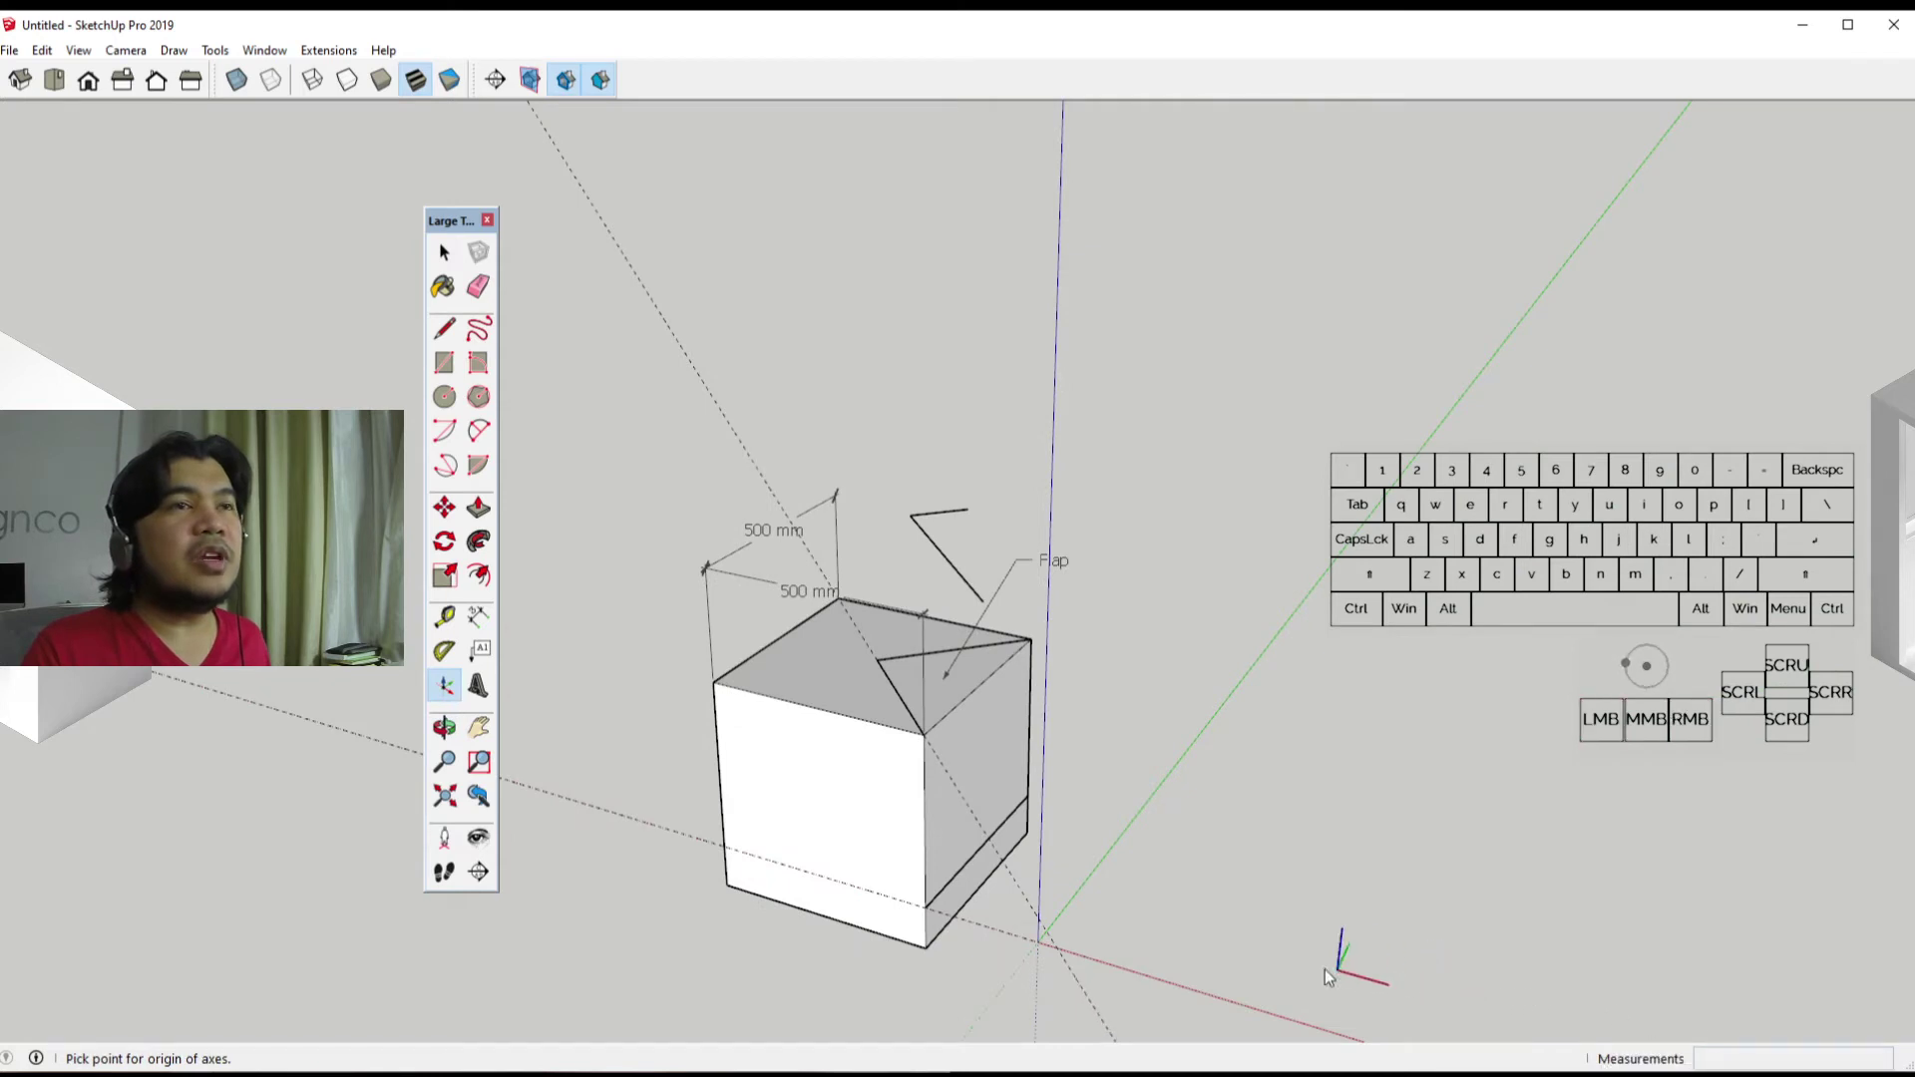
pyautogui.moveTo(1157, 948); pyautogui.dragTo(954, 942, button='middle')
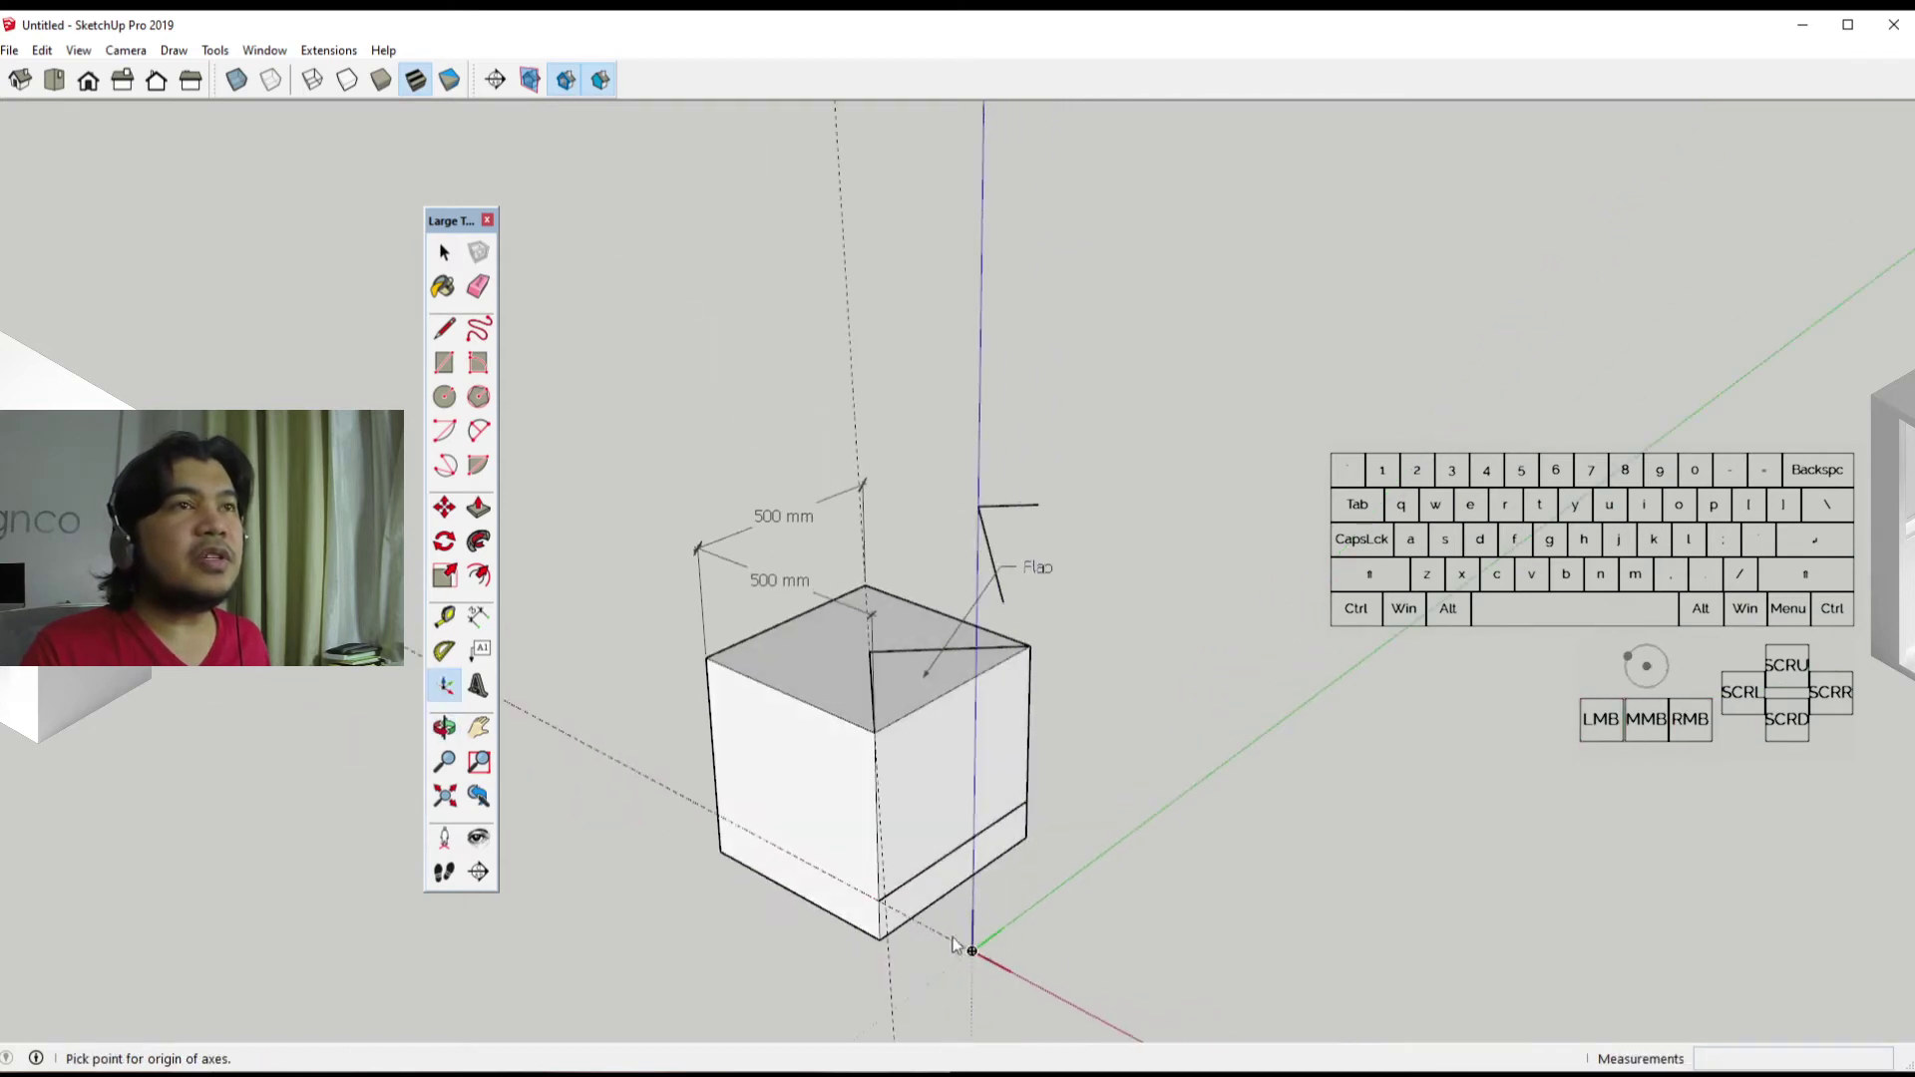
pyautogui.click(715, 854)
pyautogui.click(770, 900)
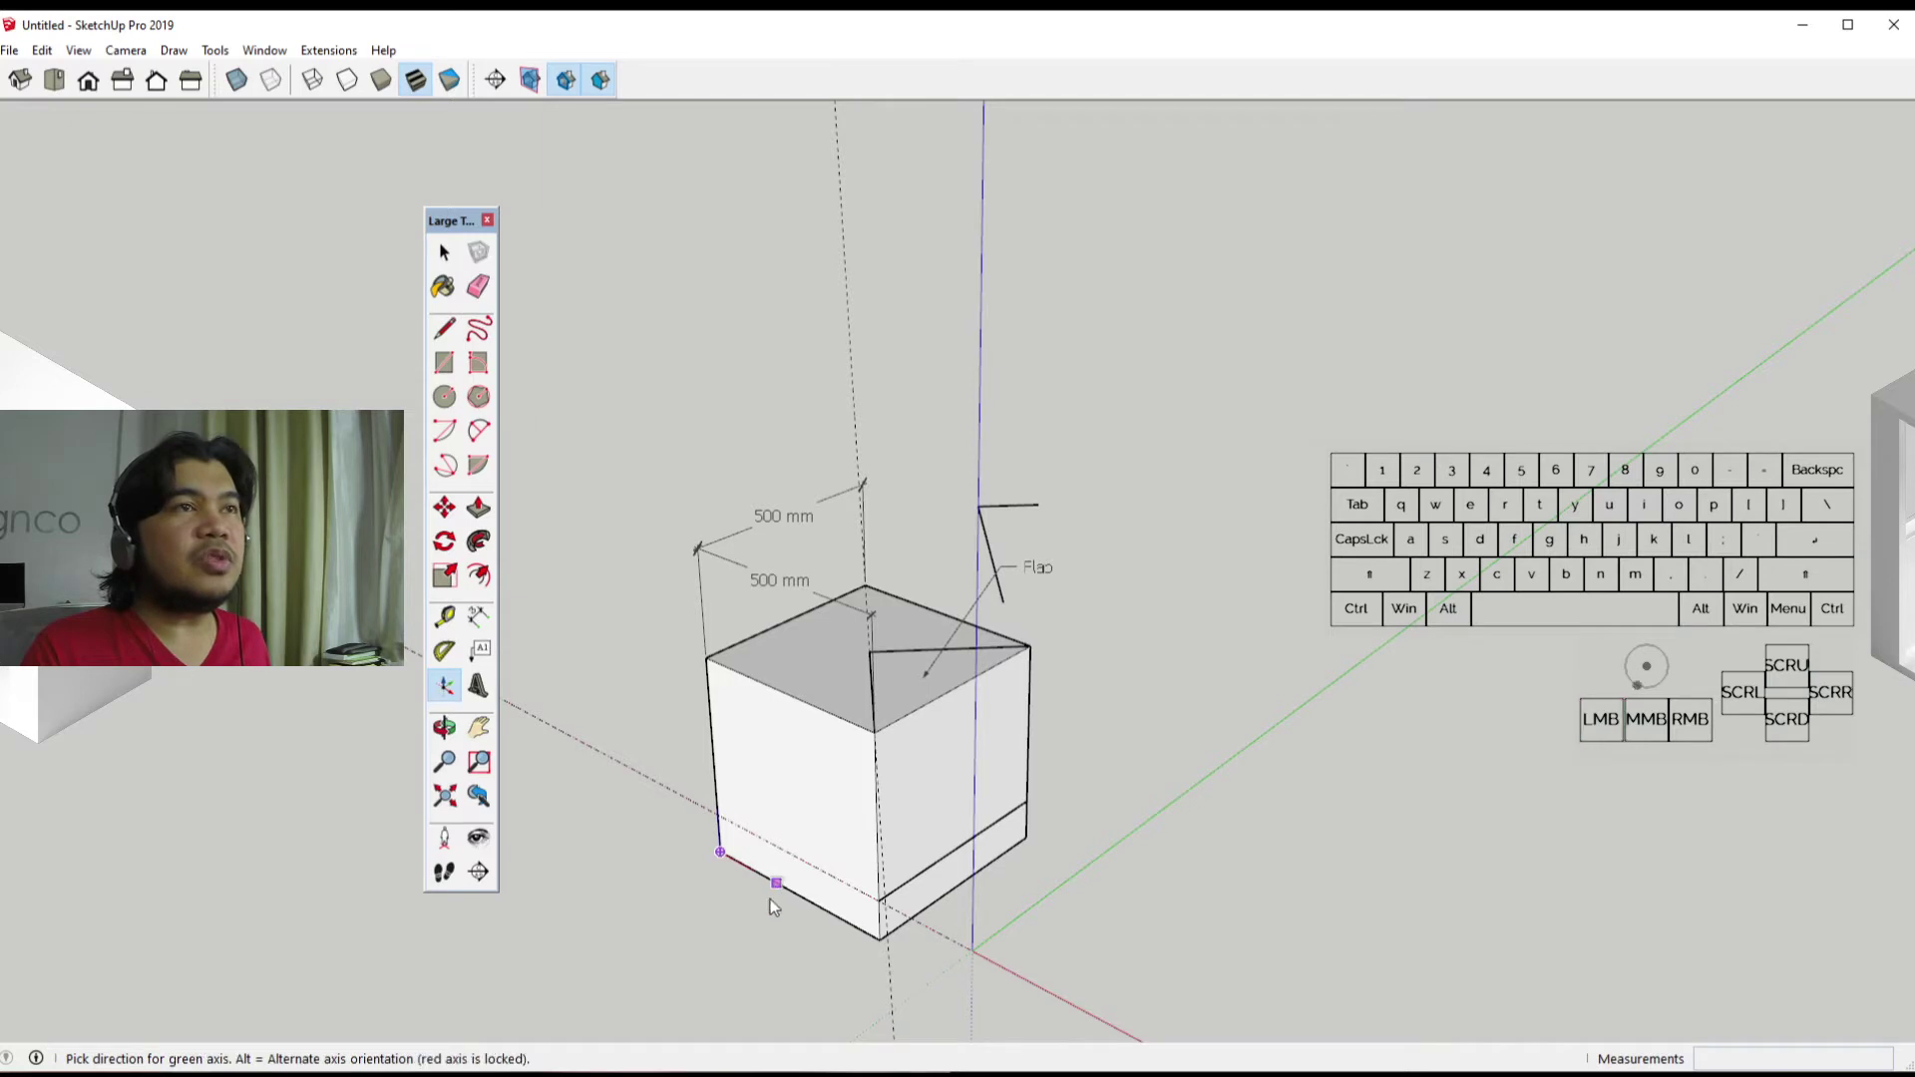
pyautogui.moveTo(770, 899); pyautogui.dragTo(1078, 908, button='middle')
pyautogui.moveTo(812, 898); pyautogui.dragTo(1217, 843, button='middle')
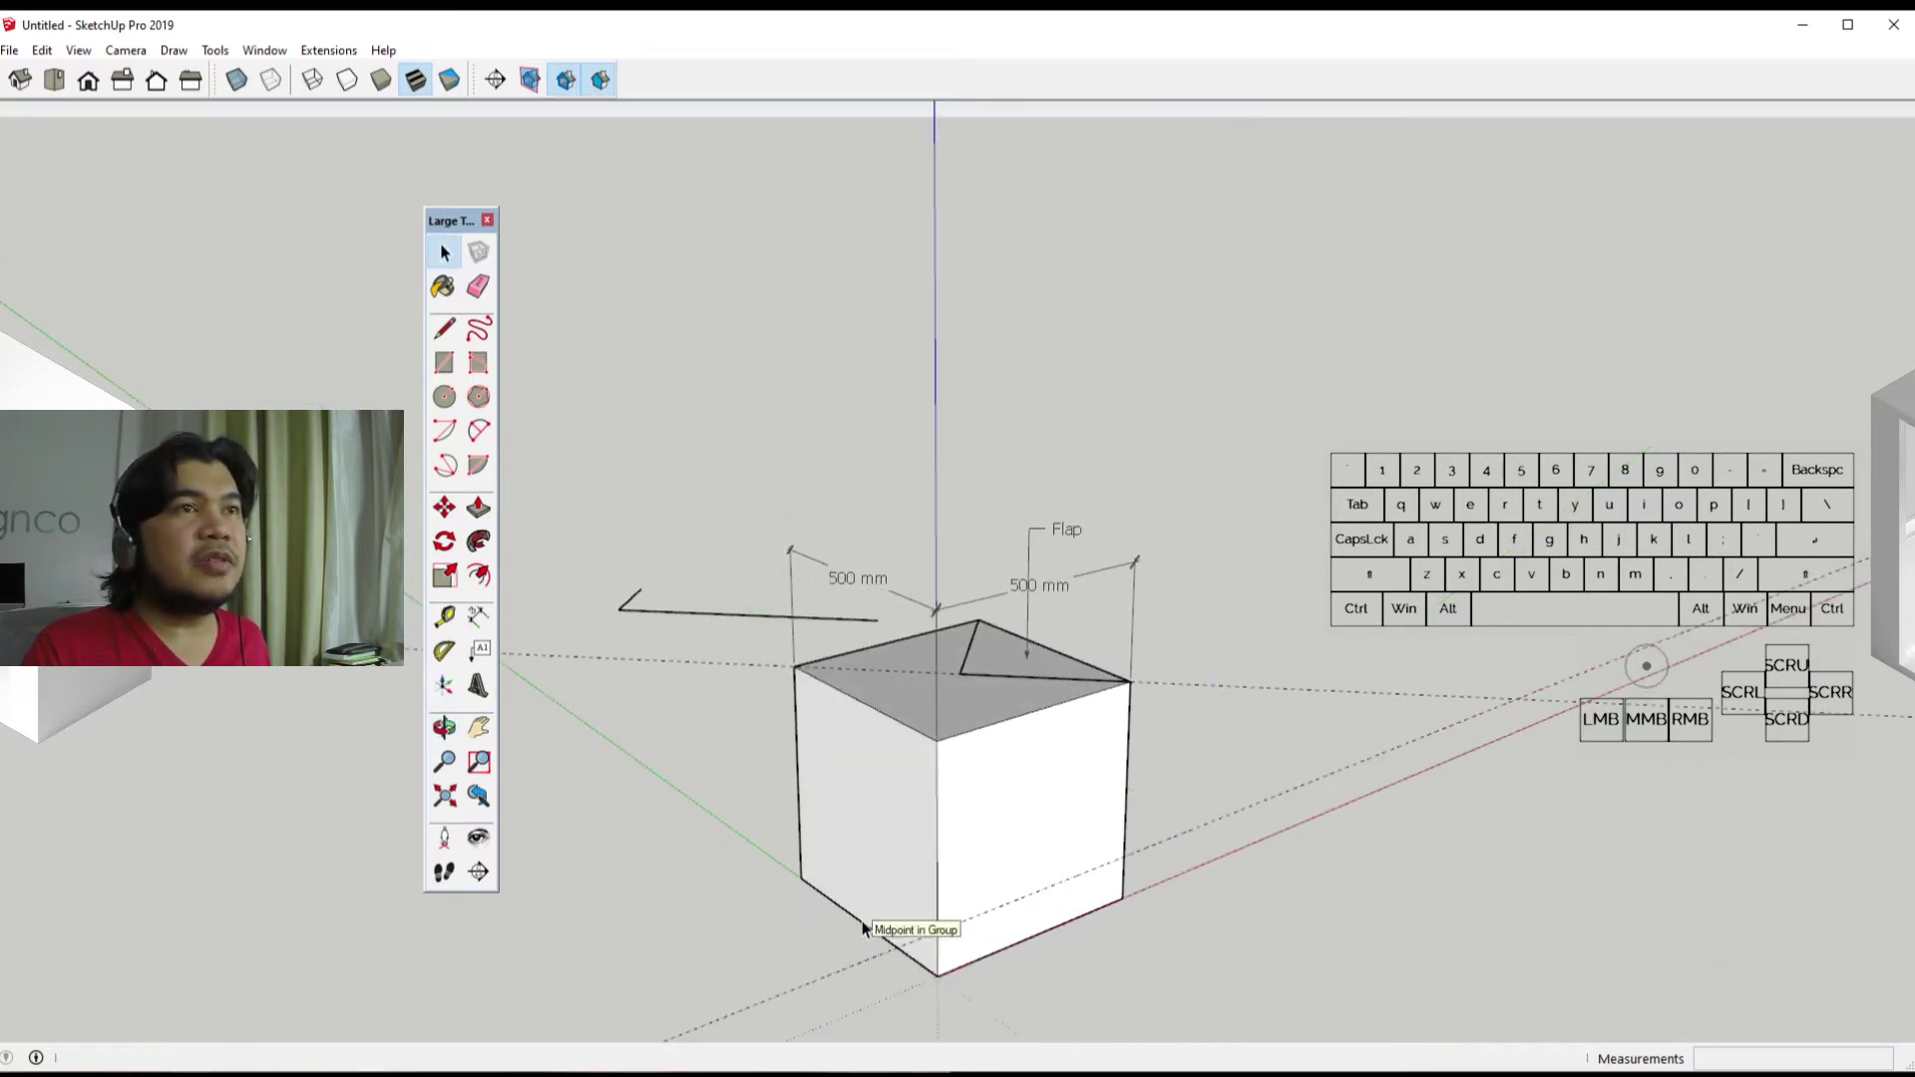
pyautogui.click(866, 927)
pyautogui.scroll(-2, 1197, 916)
pyautogui.moveTo(1198, 916); pyautogui.dragTo(383, 931, button='middle')
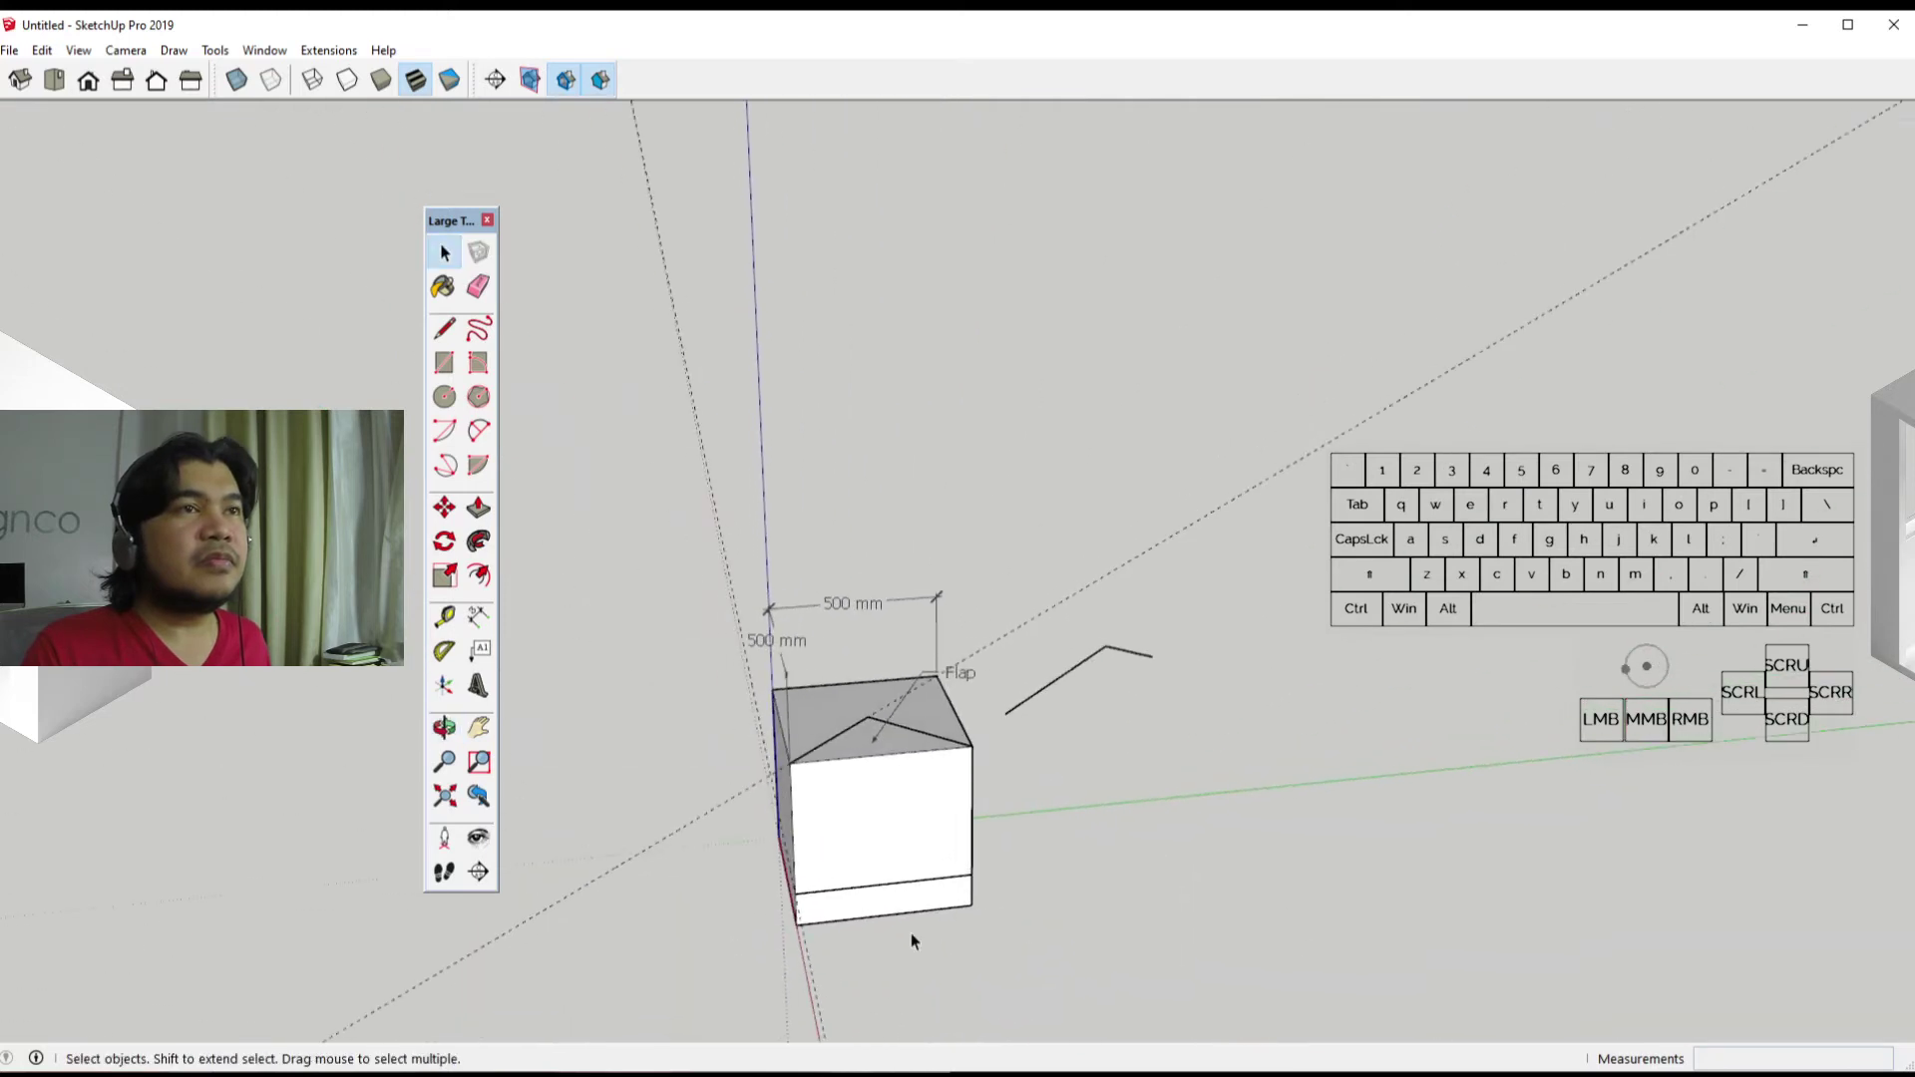
pyautogui.scroll(3, 898, 923)
pyautogui.moveTo(830, 908); pyautogui.dragTo(1107, 913, button='middle')
pyautogui.scroll(2, 957, 868)
pyautogui.click(264, 51)
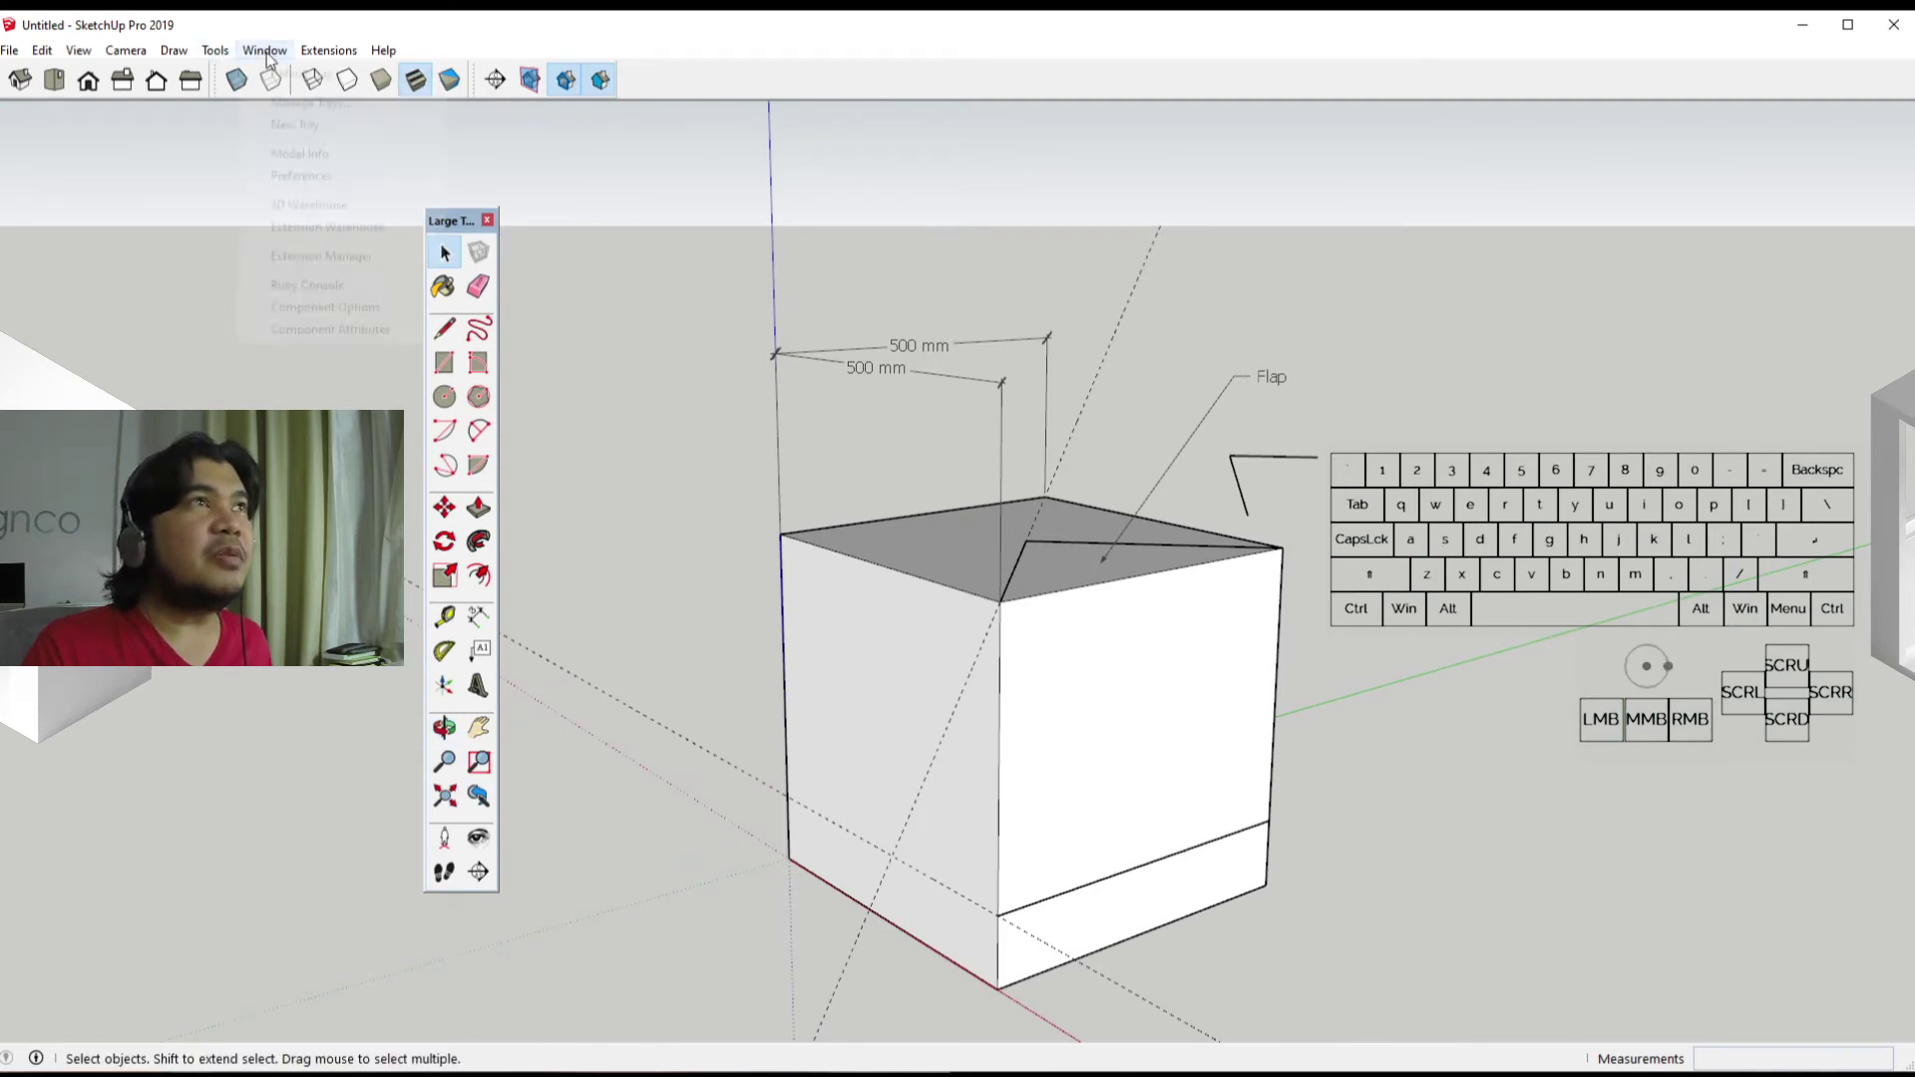
pyautogui.moveTo(396, 62)
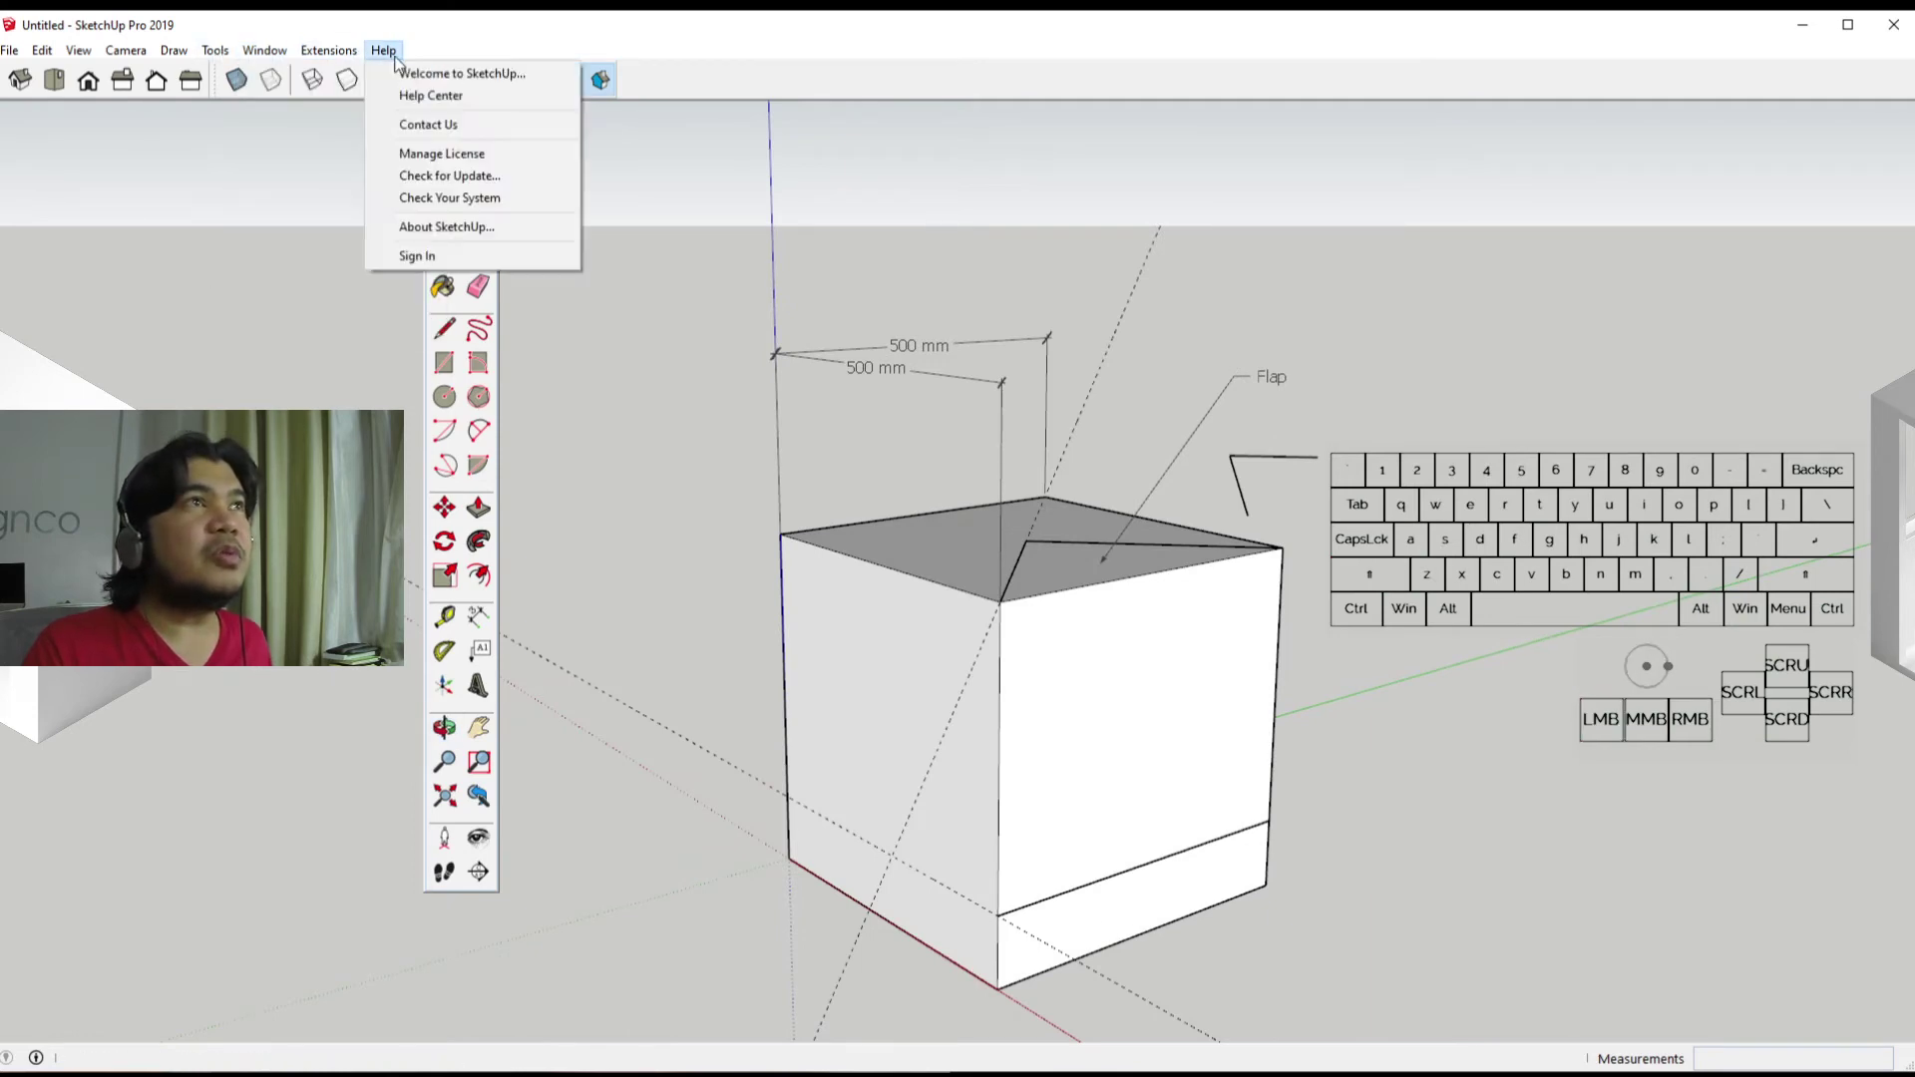
pyautogui.moveTo(248, 65)
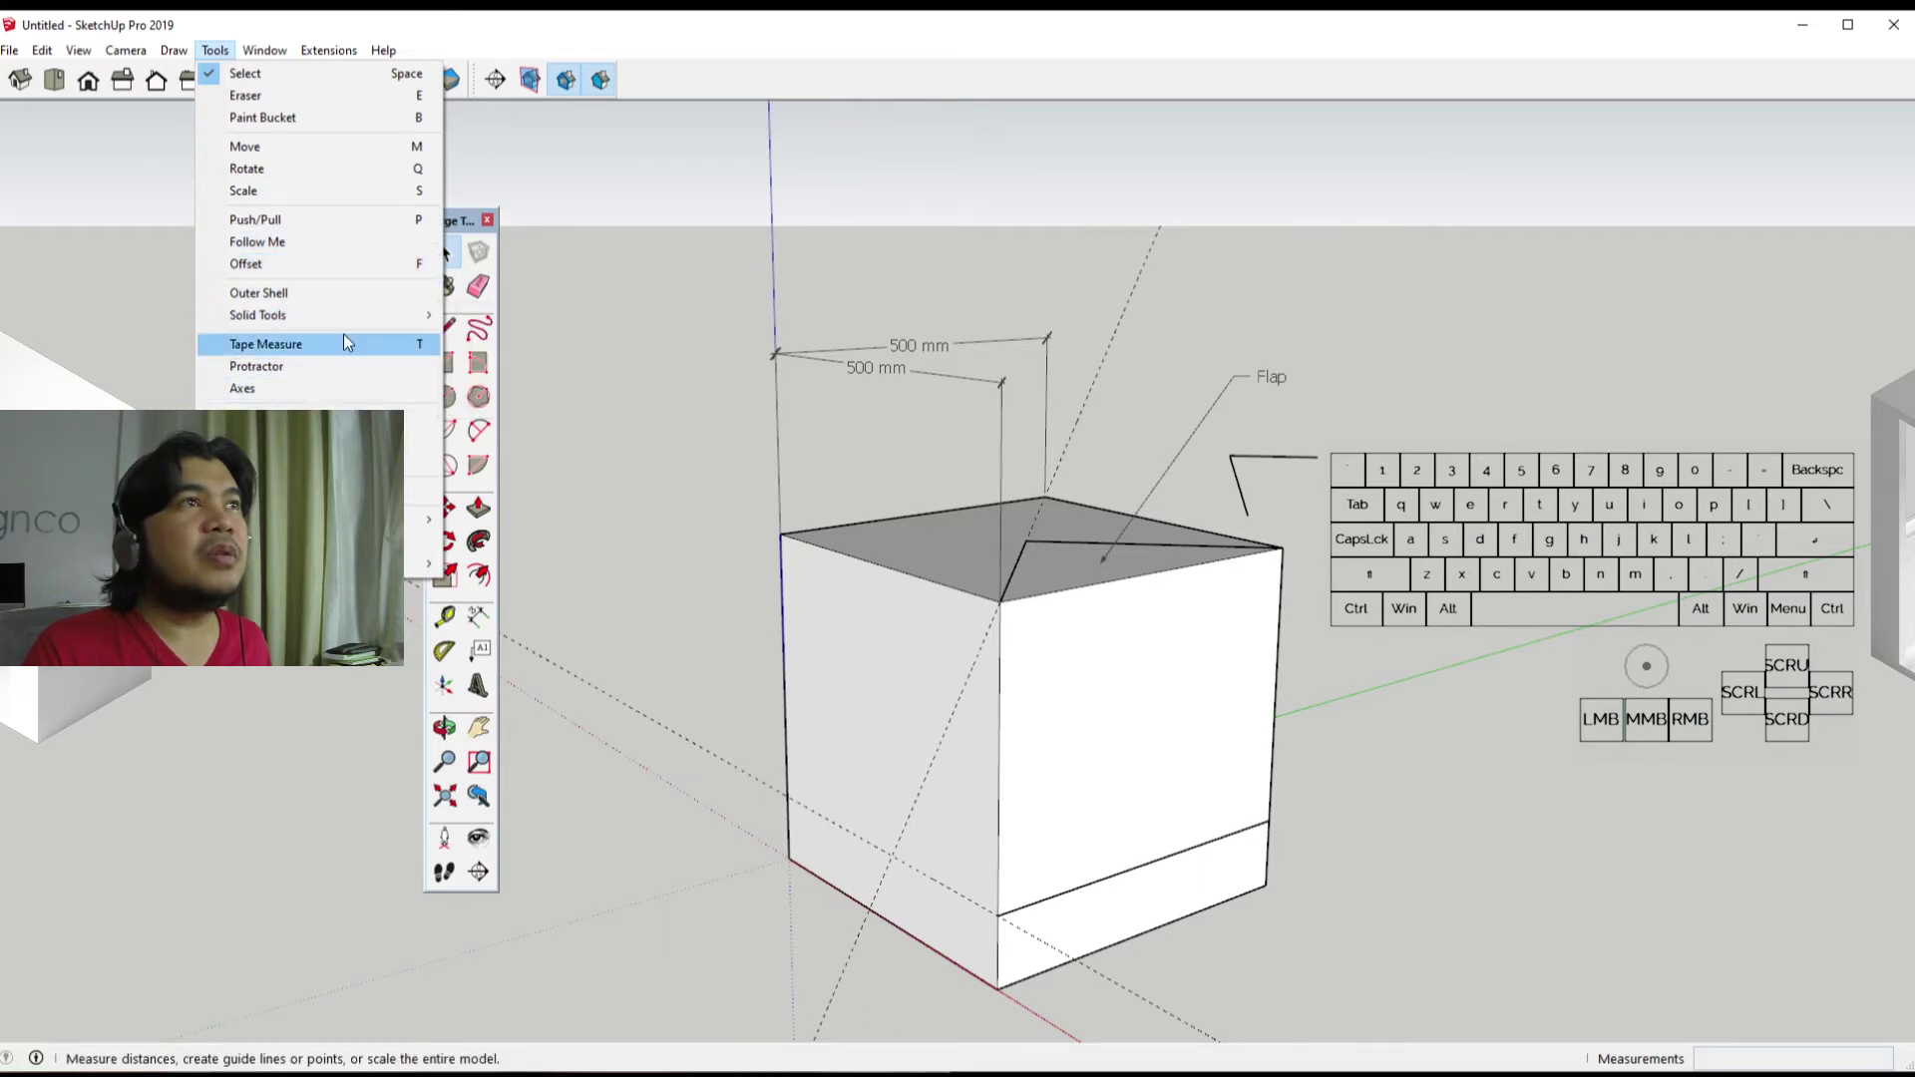
pyautogui.click(323, 389)
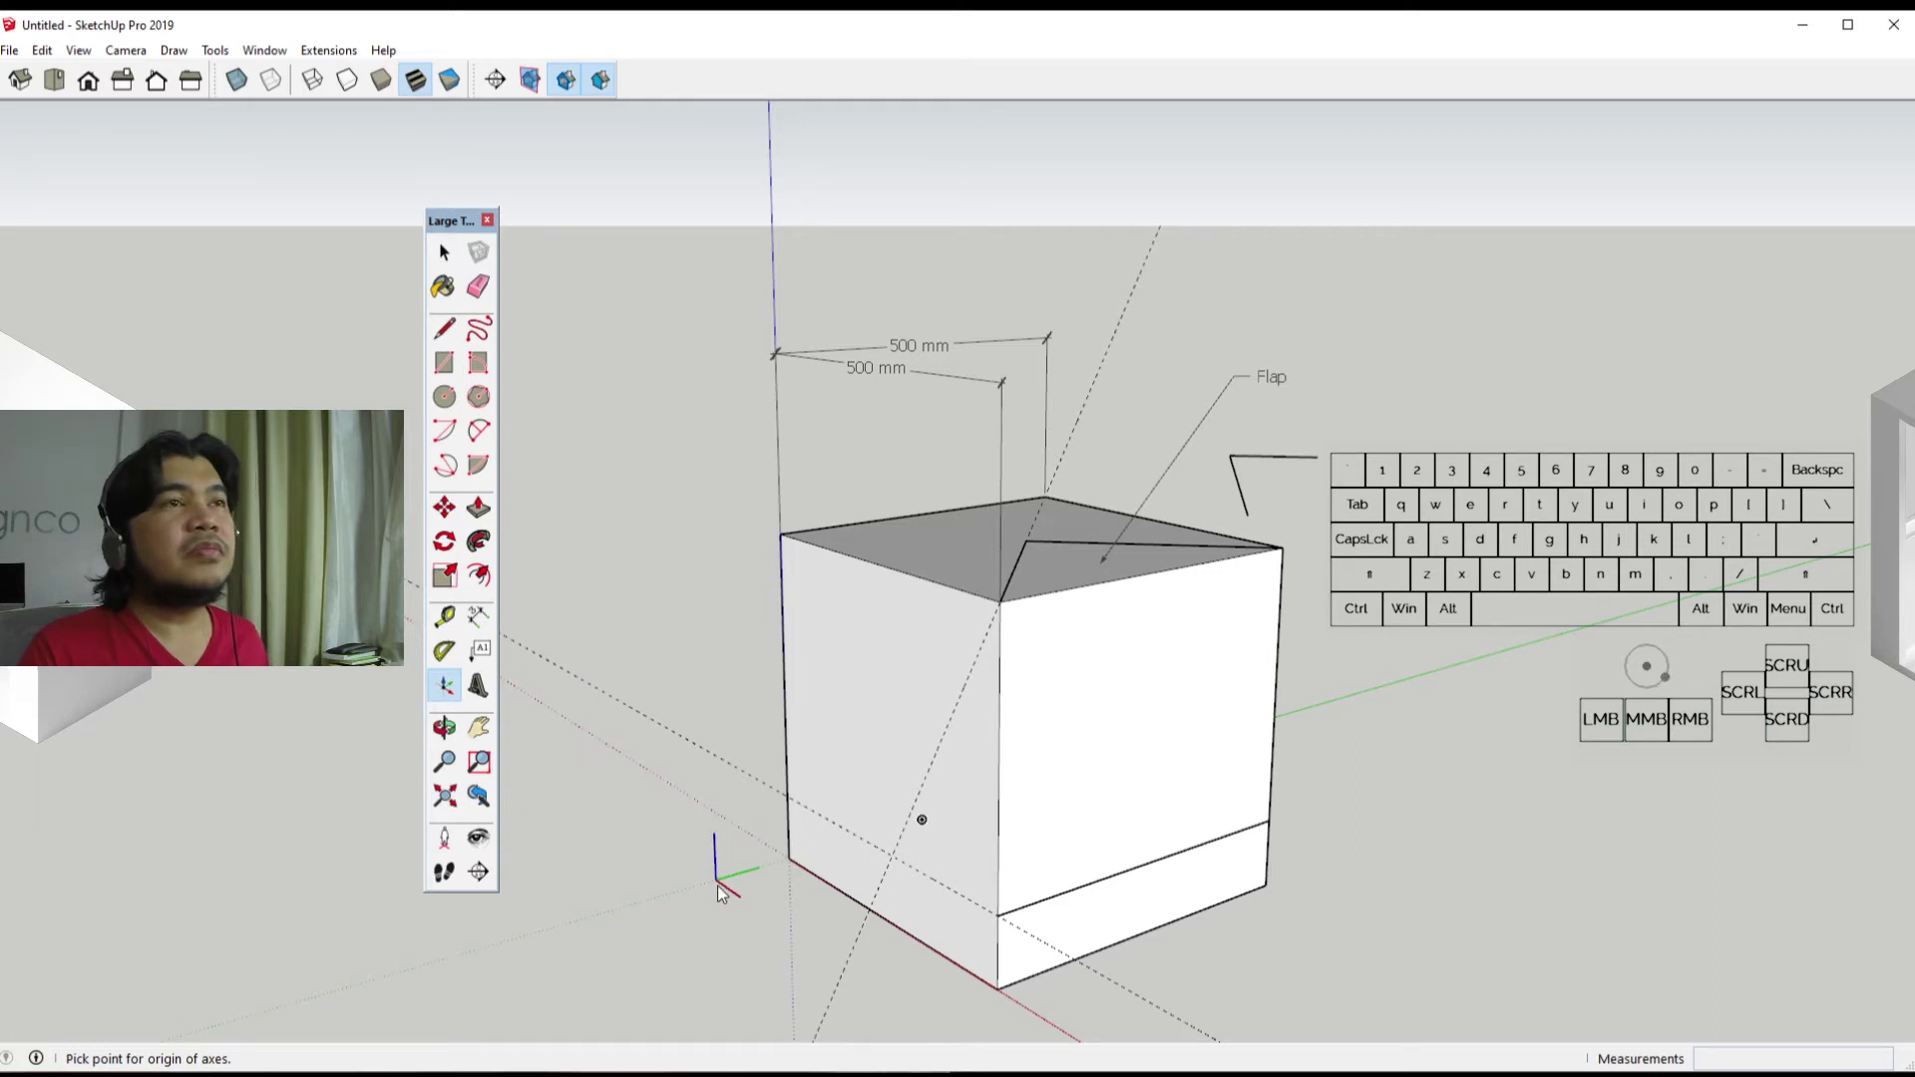
pyautogui.press('space')
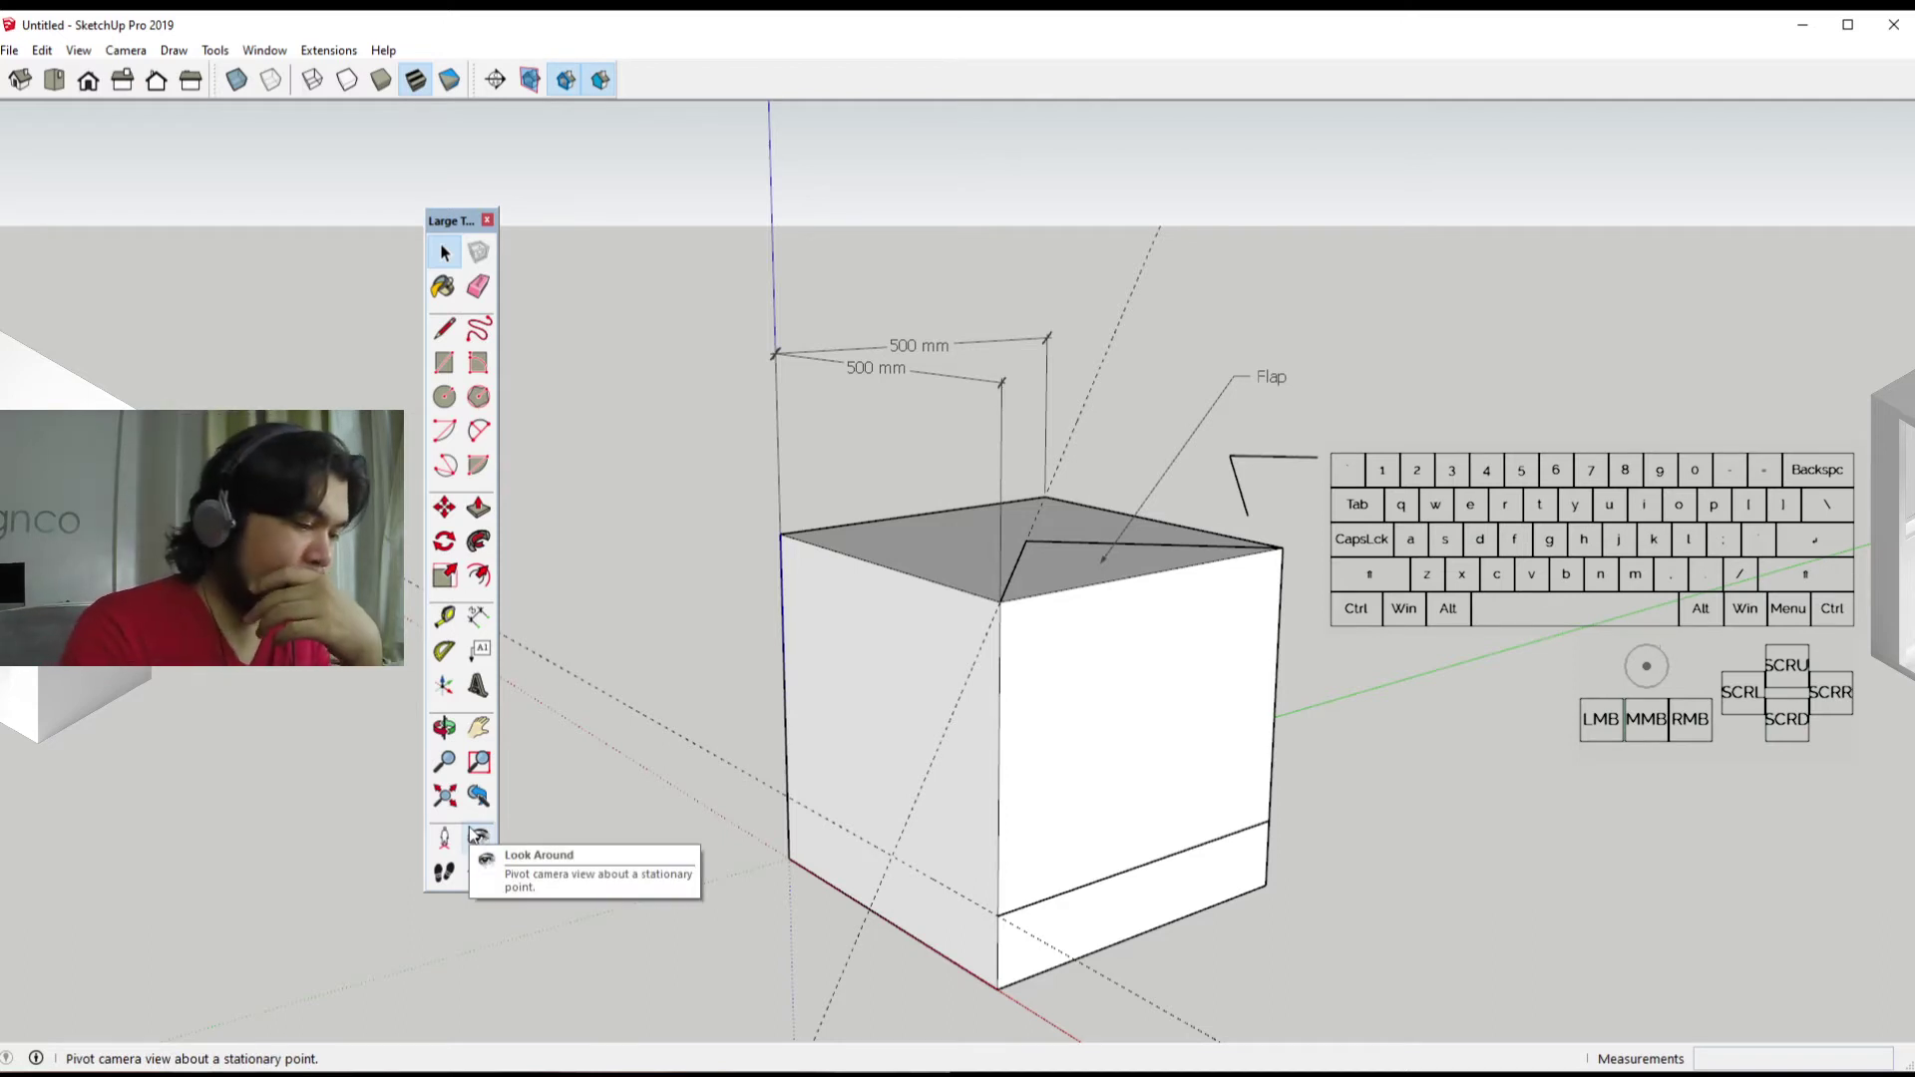
# Step: Start a 3D text object with the text "Boxybox"
pyautogui.click(479, 686)
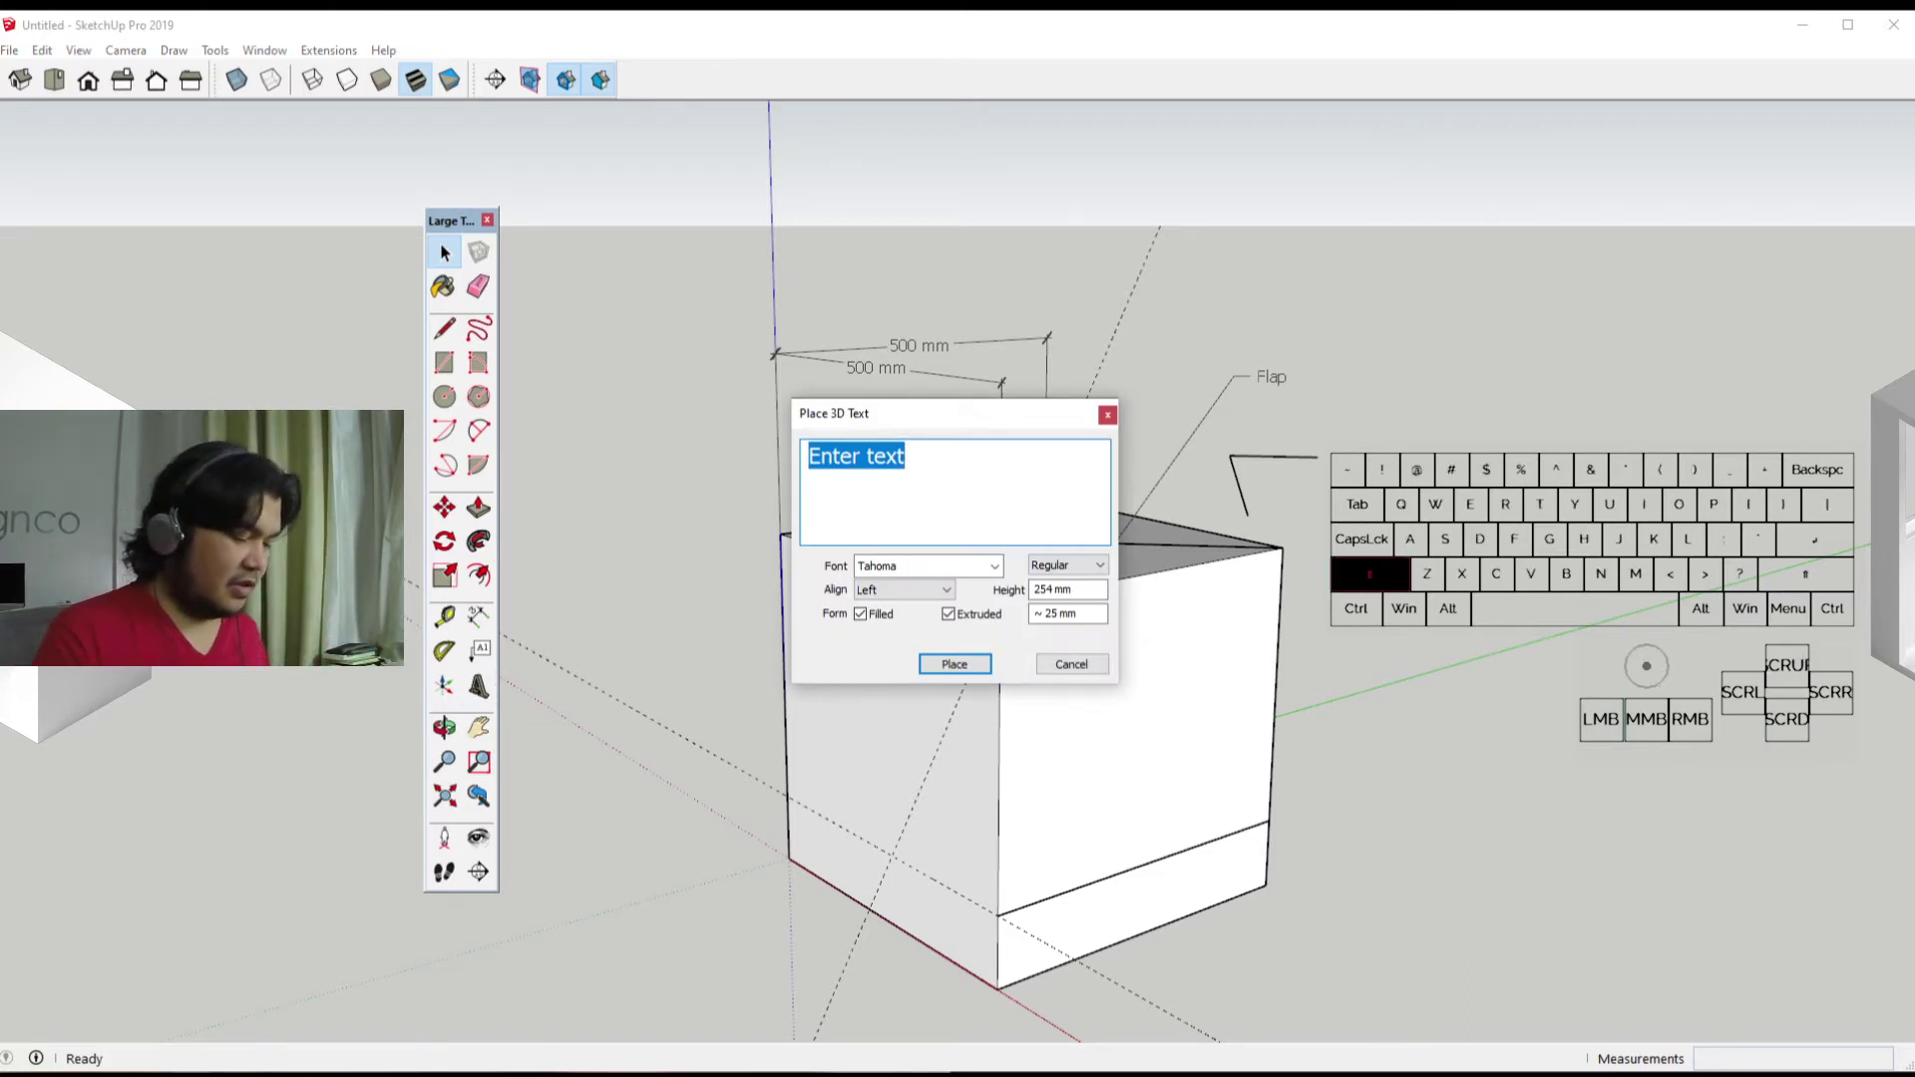
pyautogui.write('Box')
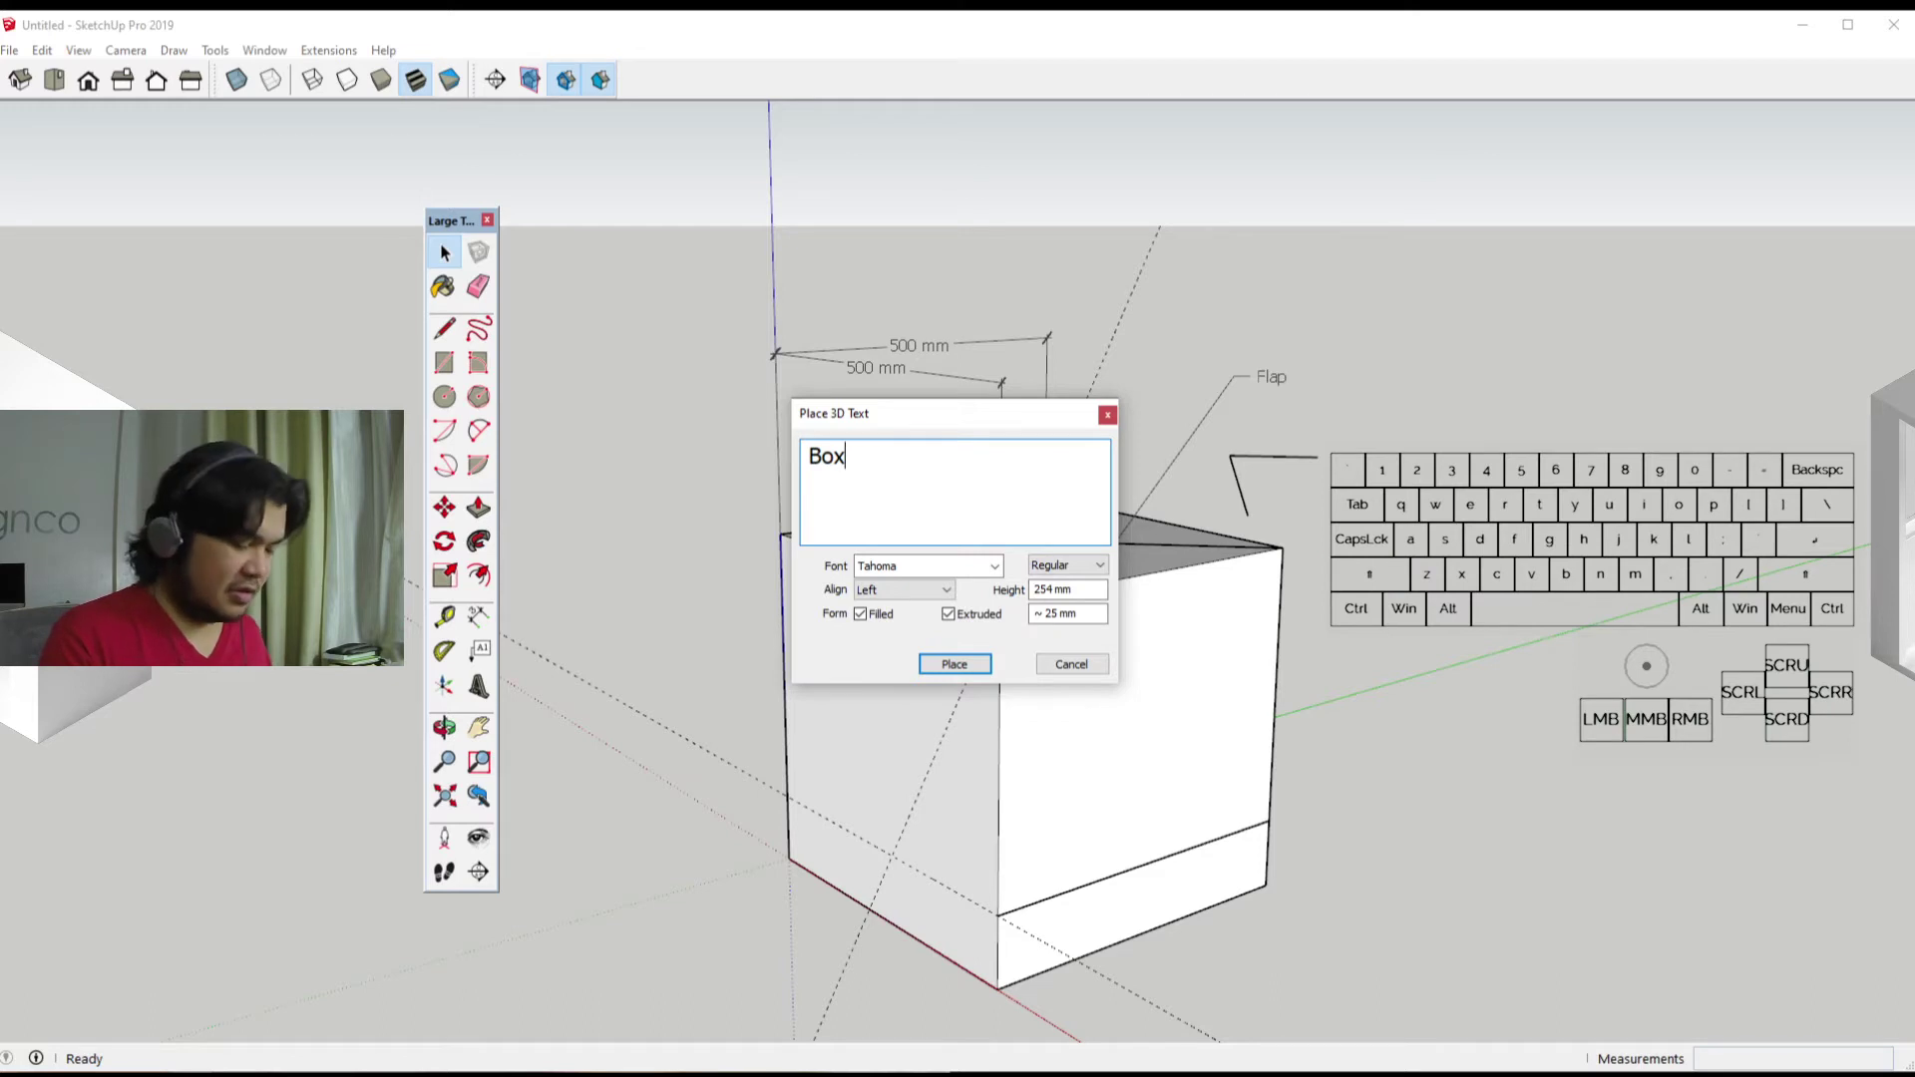
pyautogui.write('ybox')
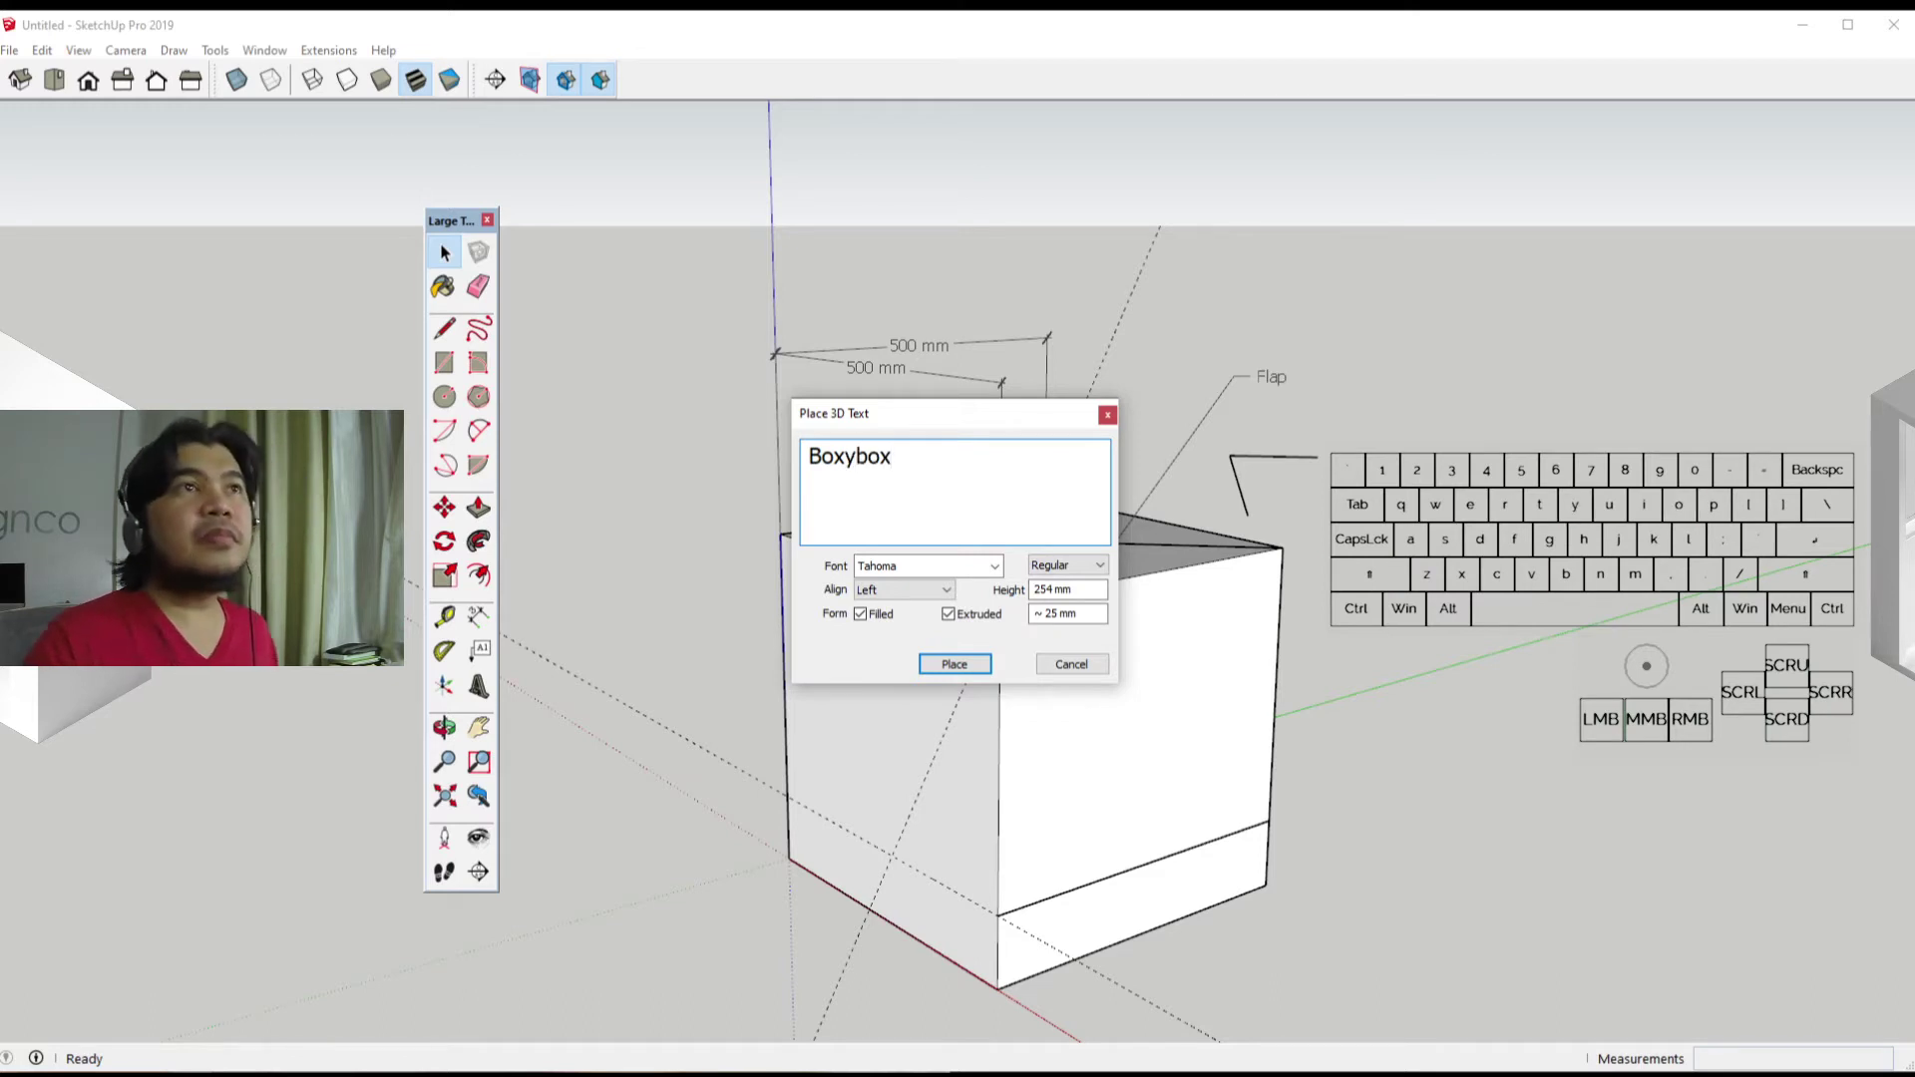
# Step: Try the TechnicBold and AmdtSymbols fonts on the 3D text
pyautogui.click(994, 565)
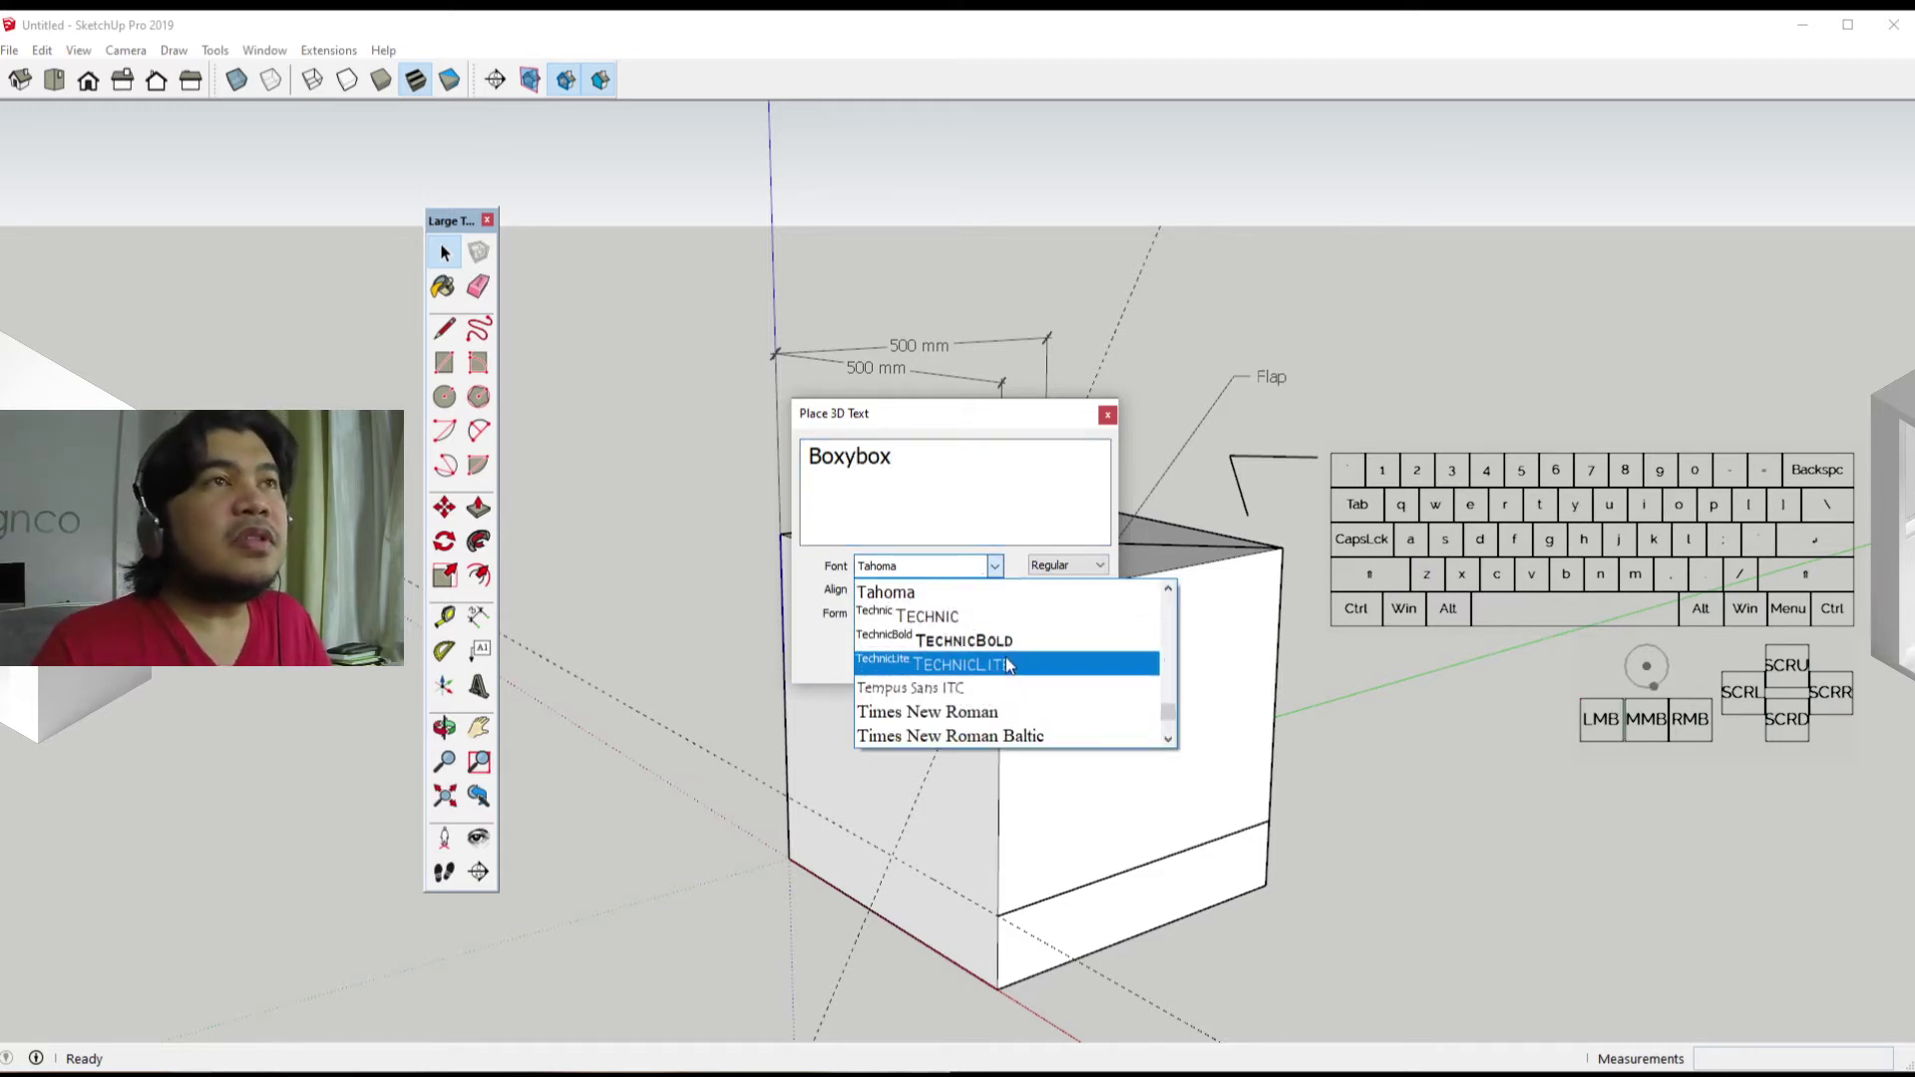
pyautogui.click(983, 642)
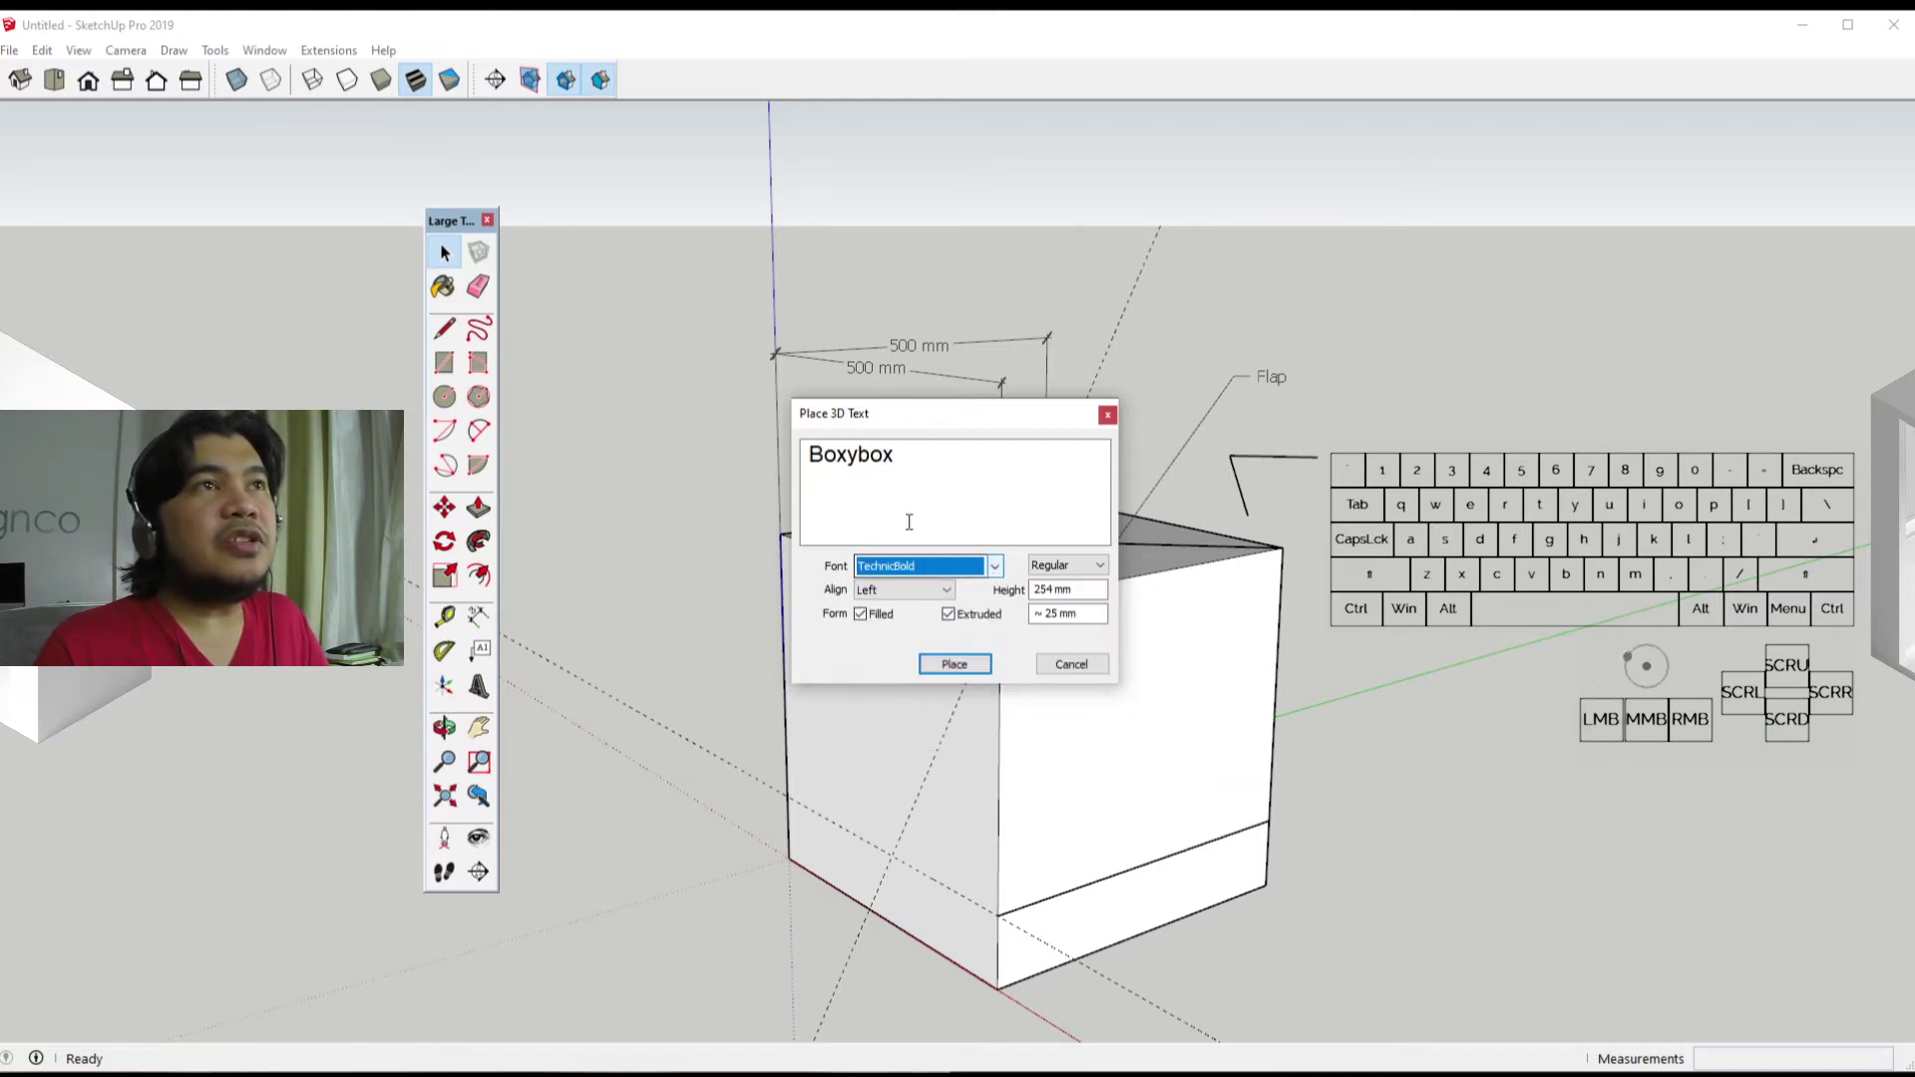
pyautogui.click(994, 566)
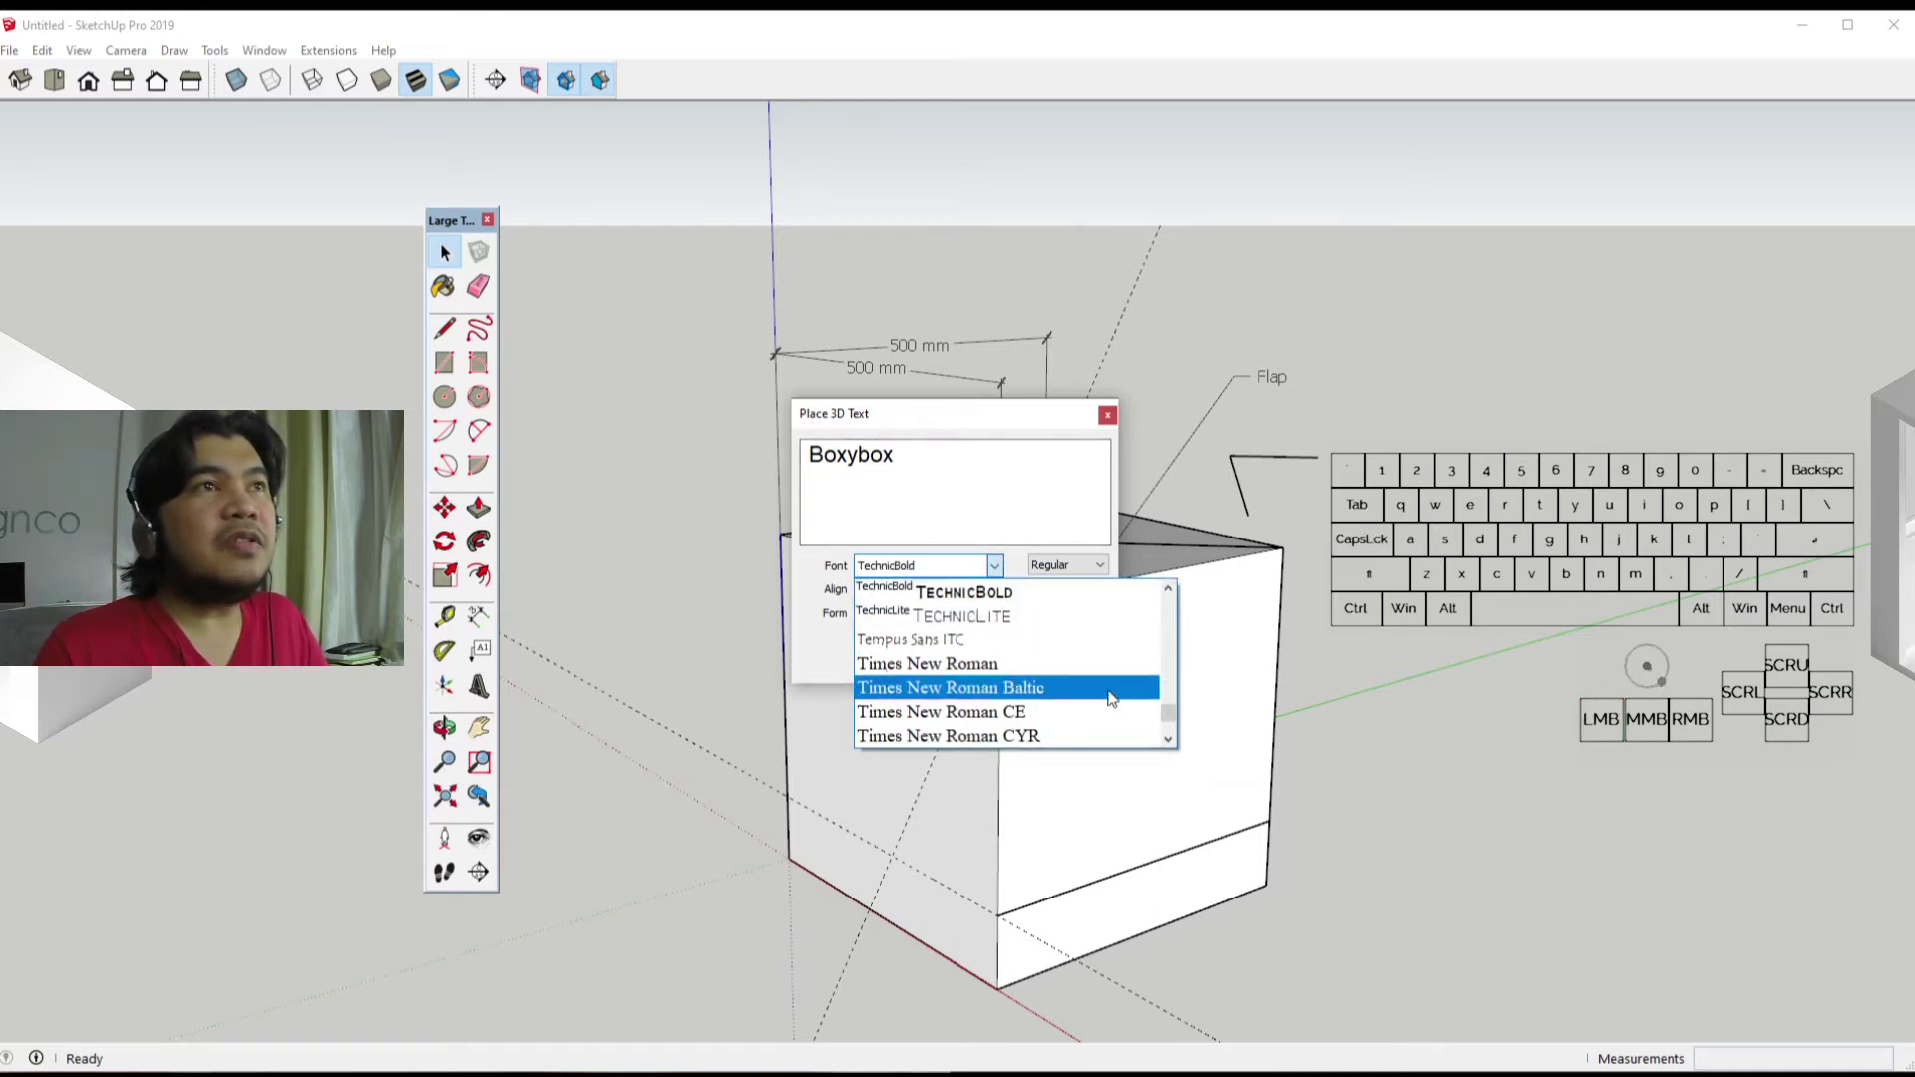
pyautogui.moveTo(1171, 703); pyautogui.dragTo(1175, 590)
pyautogui.click(998, 689)
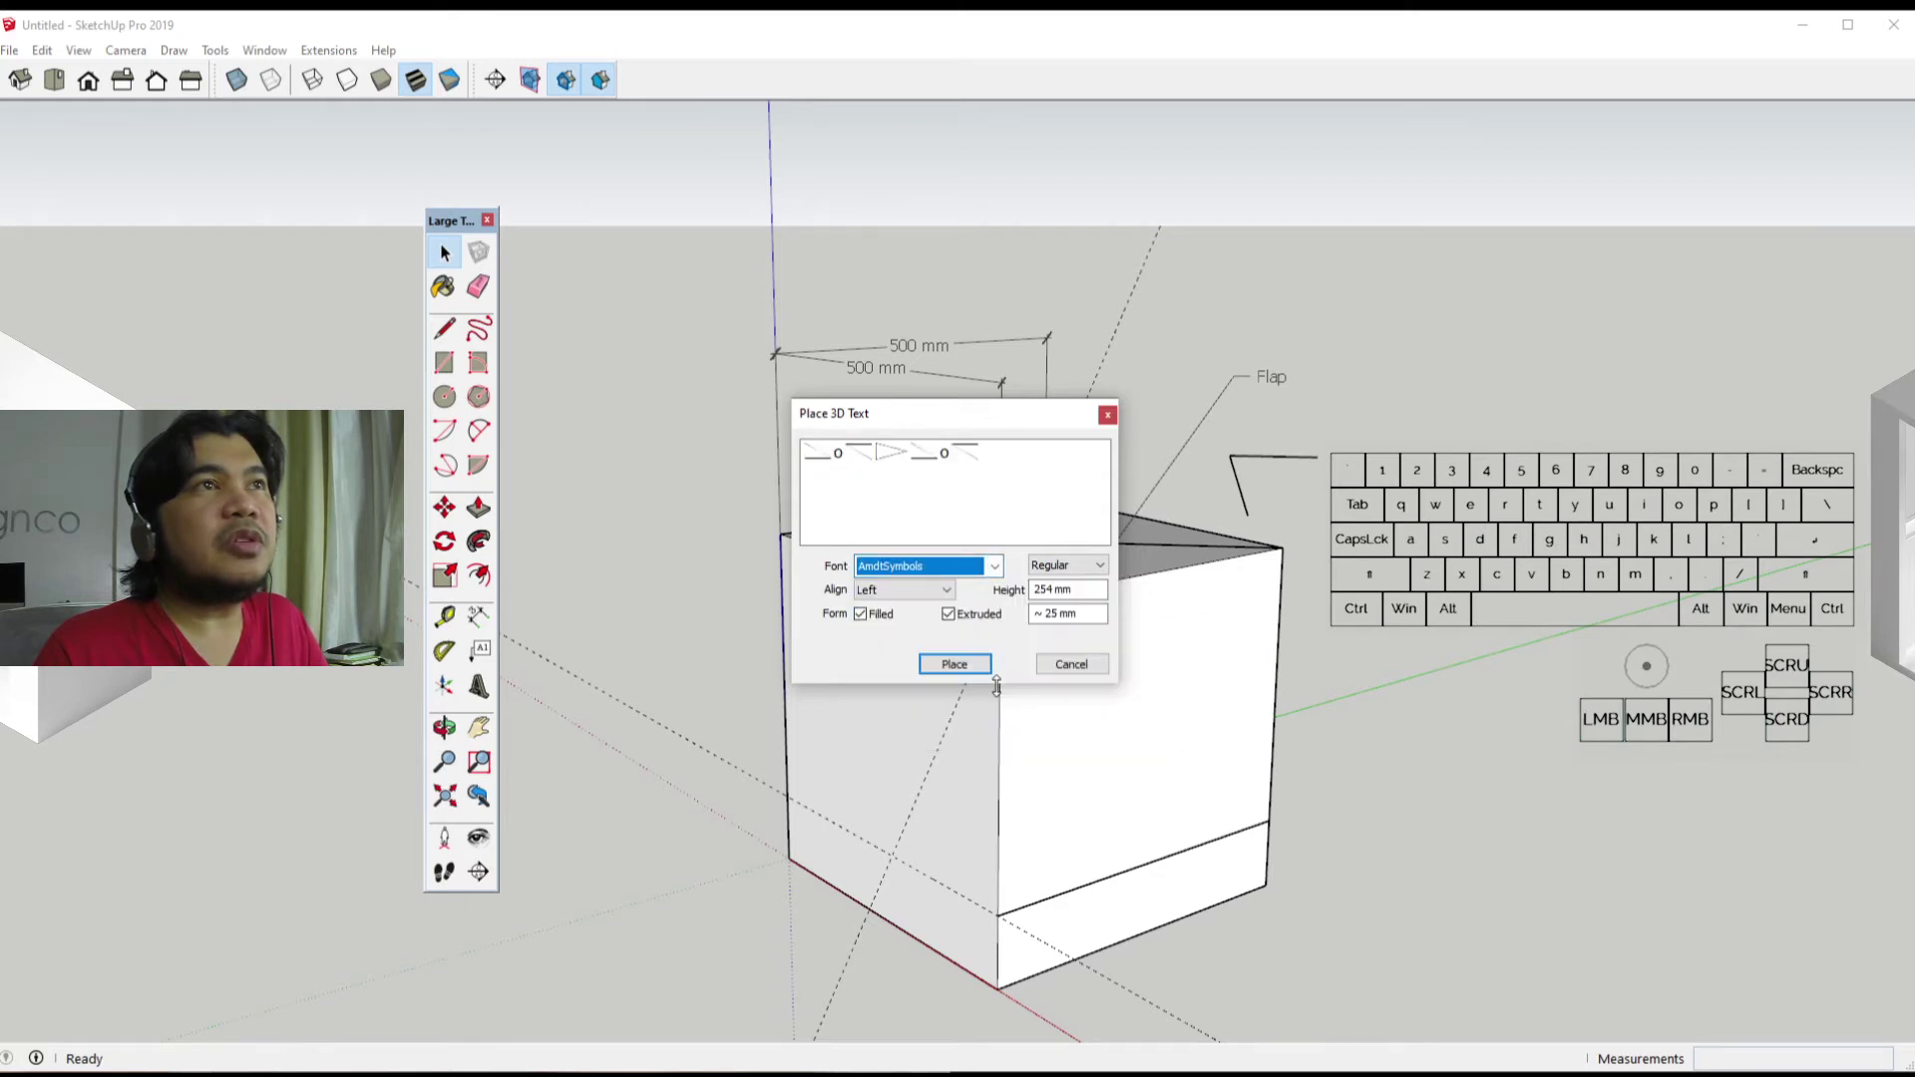
# Step: Try the Wingdings and Yu Gothic fonts on the 3D text
pyautogui.click(994, 566)
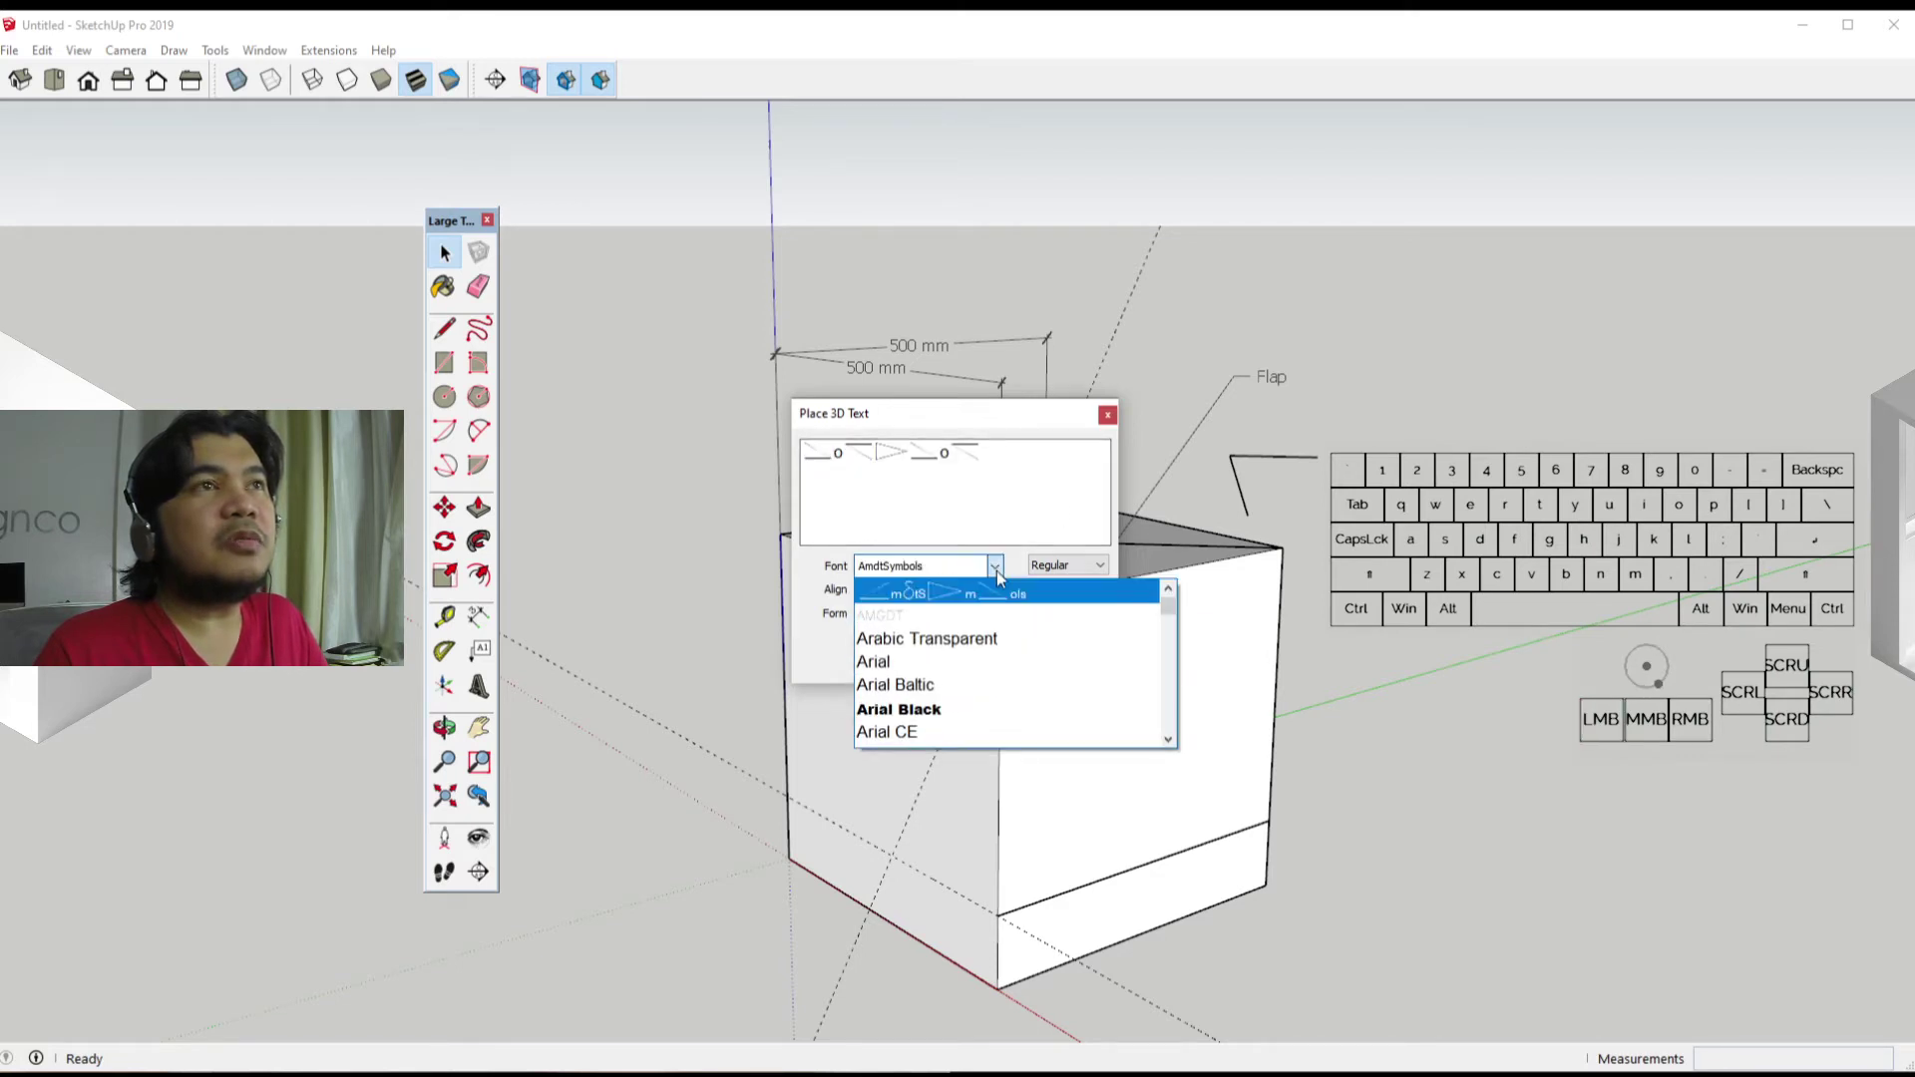
pyautogui.moveTo(1176, 606); pyautogui.dragTo(1170, 756)
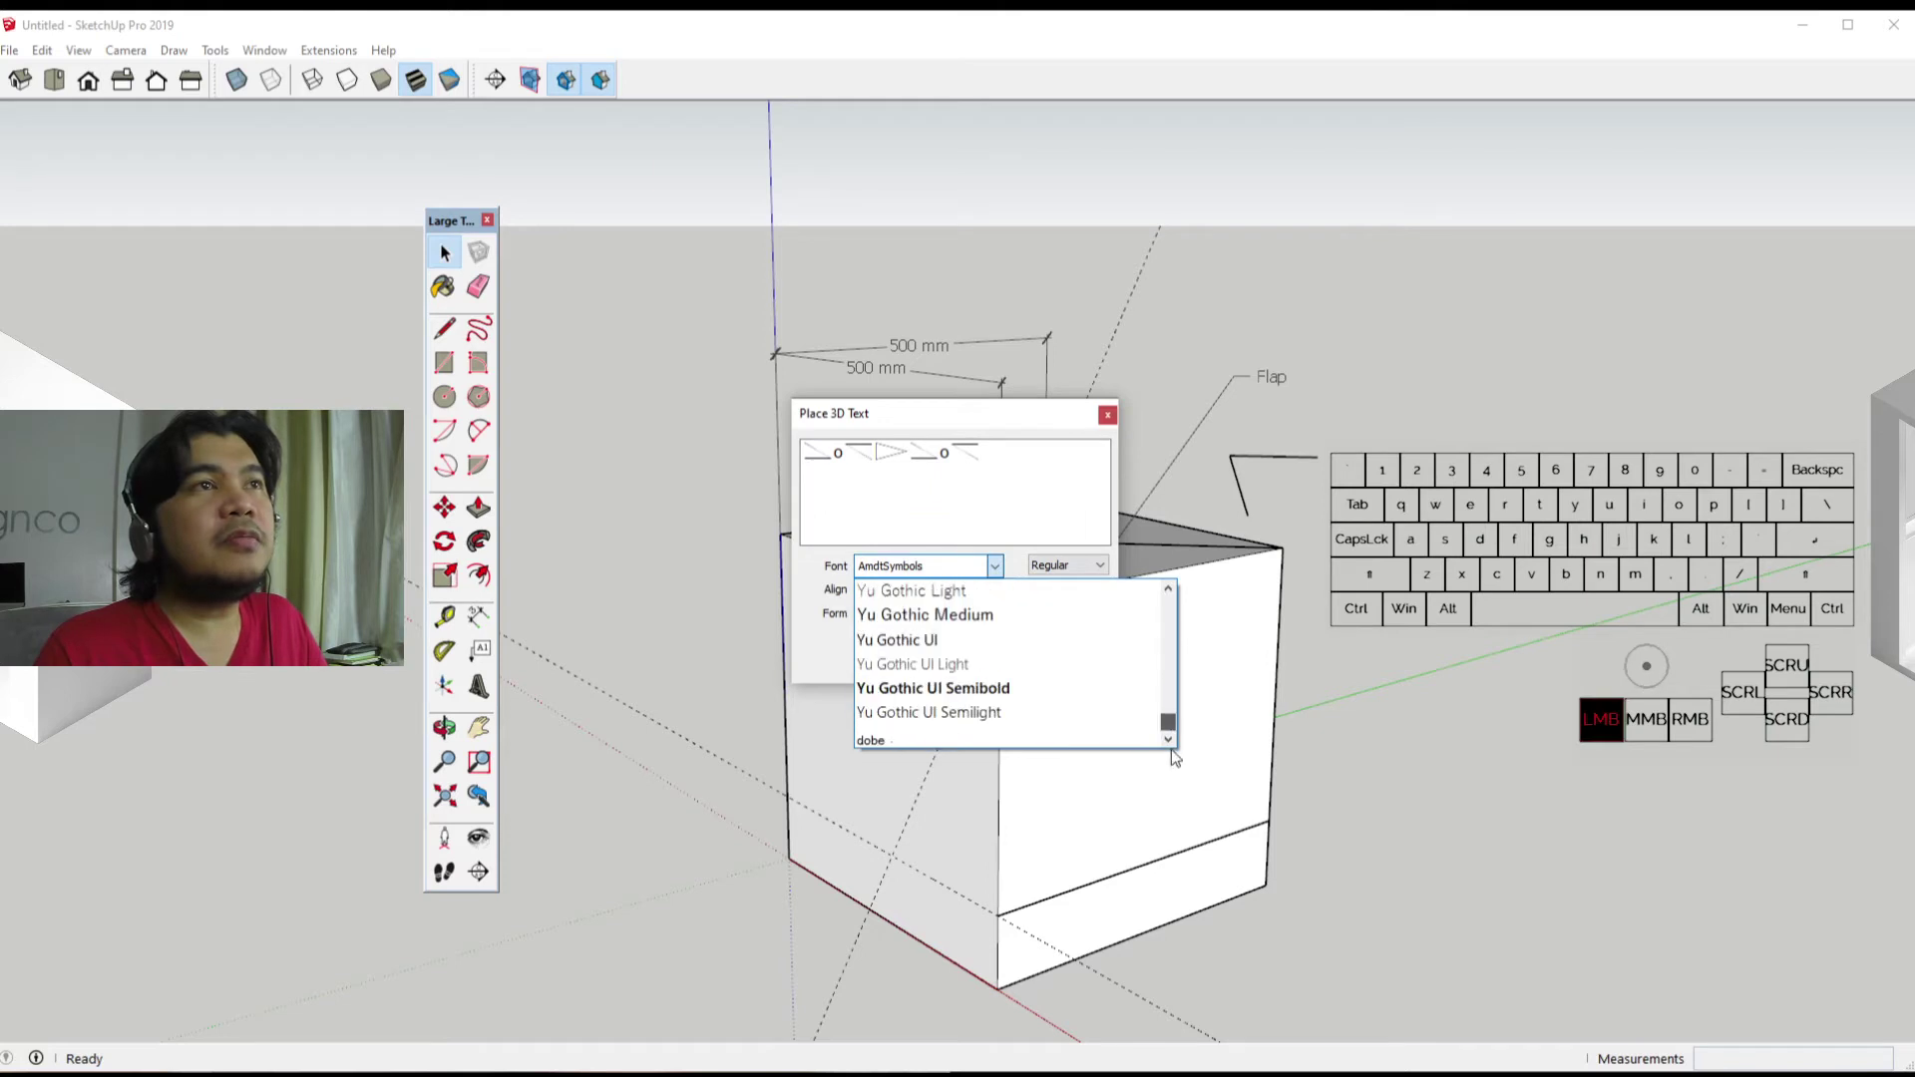
pyautogui.scroll(3, 1095, 727)
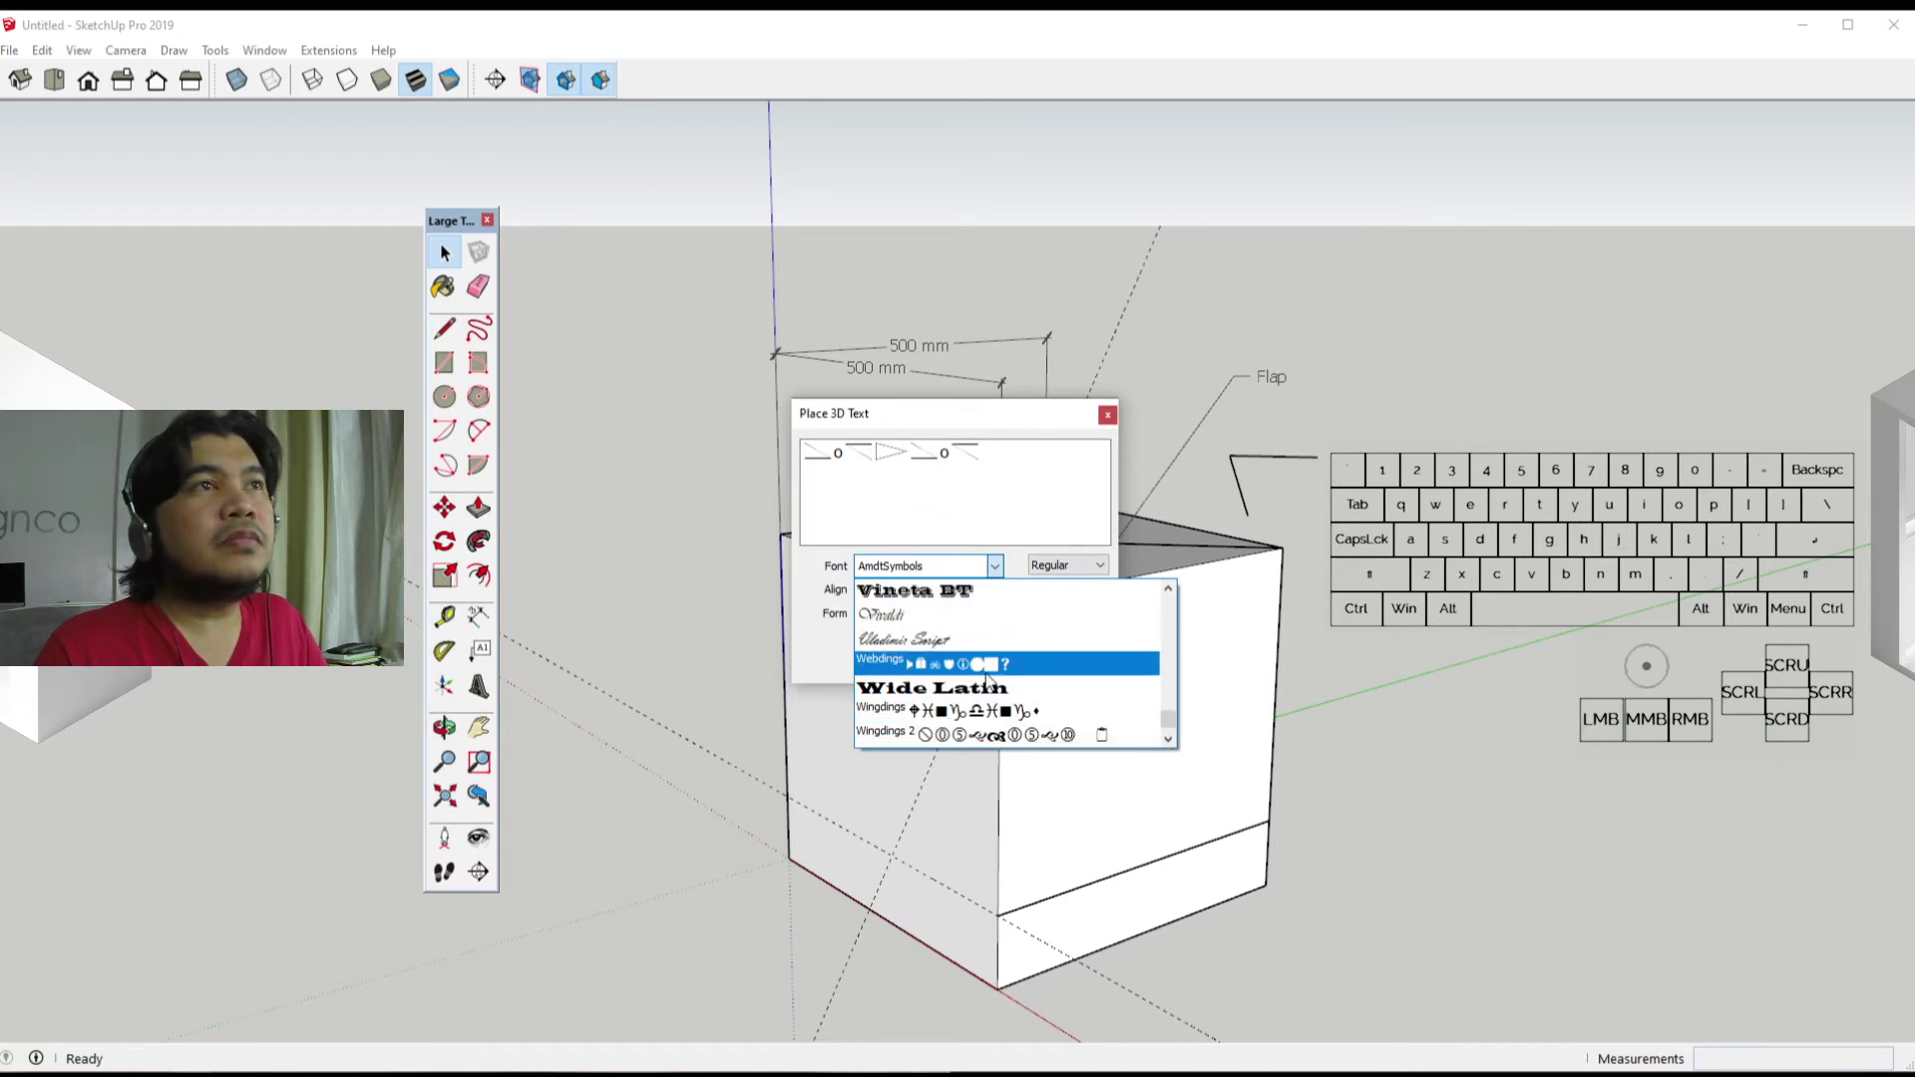
pyautogui.click(1000, 711)
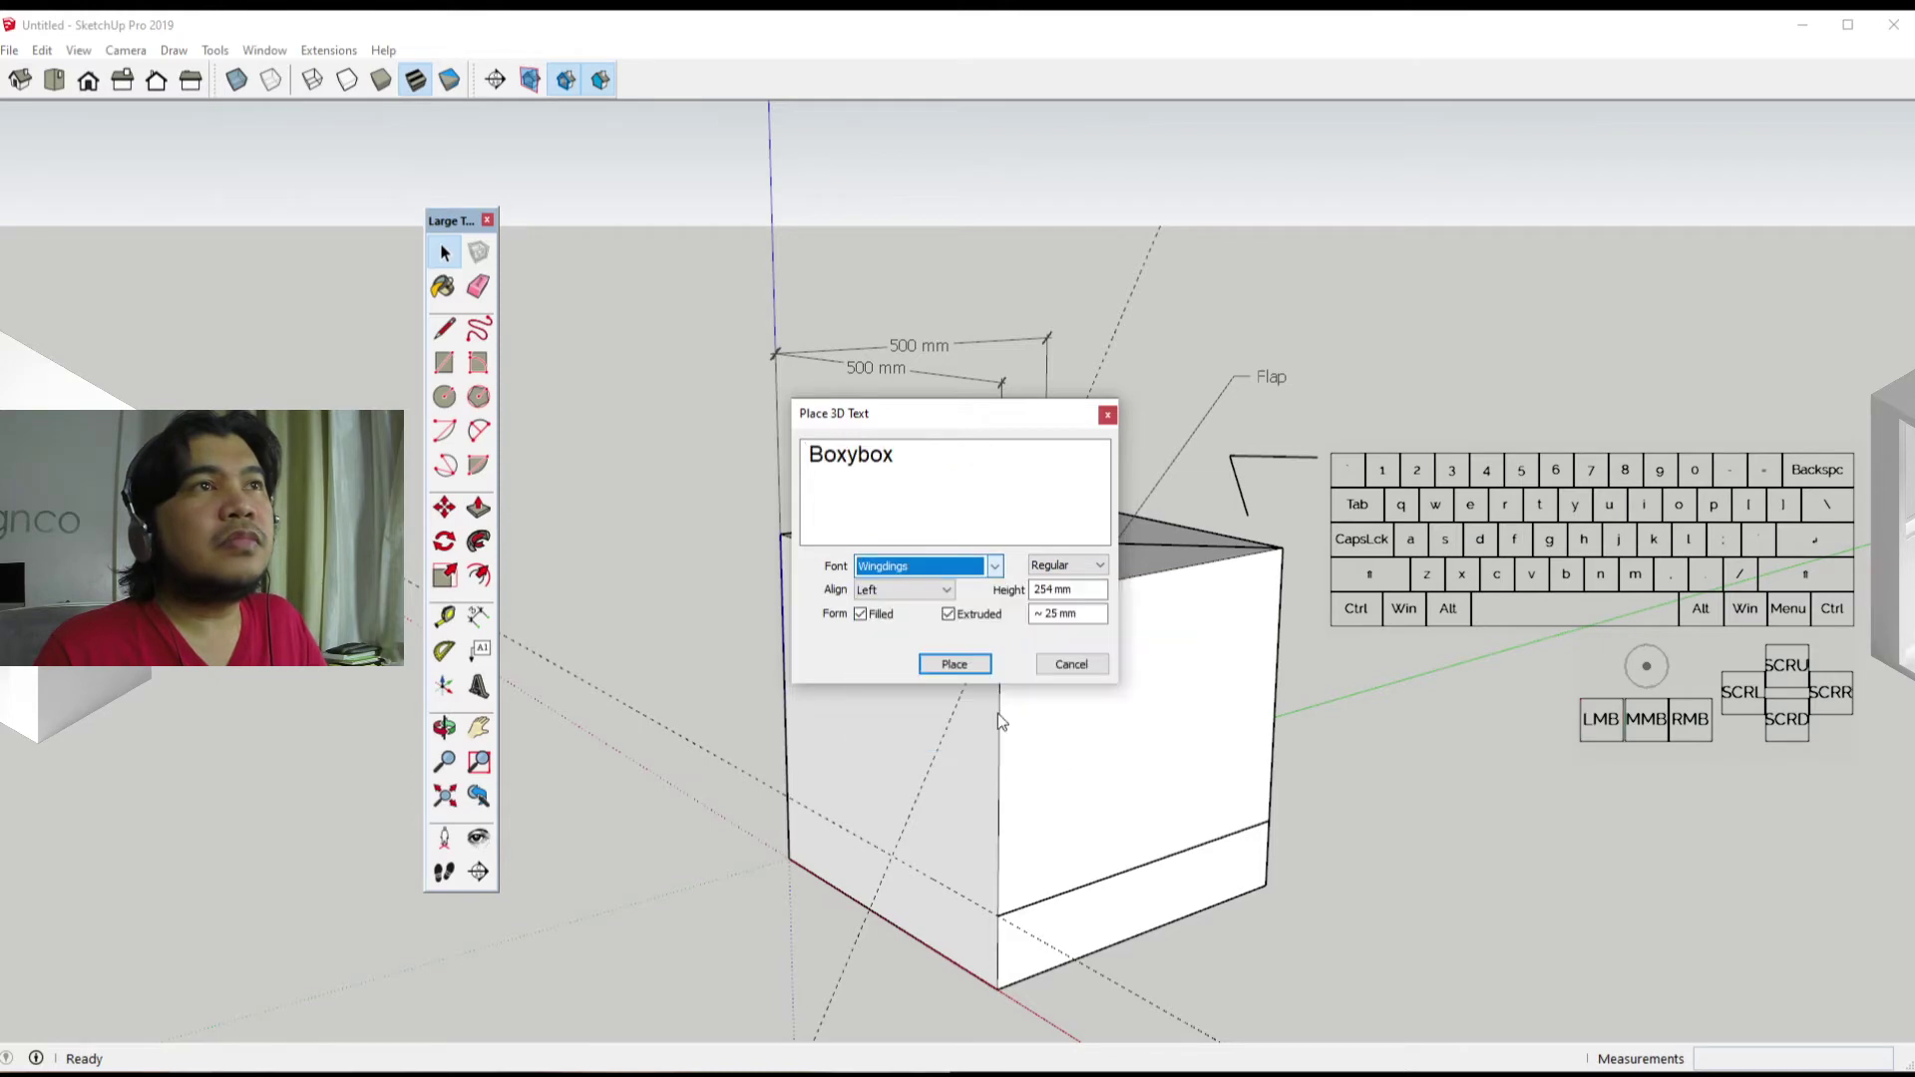
pyautogui.click(1000, 569)
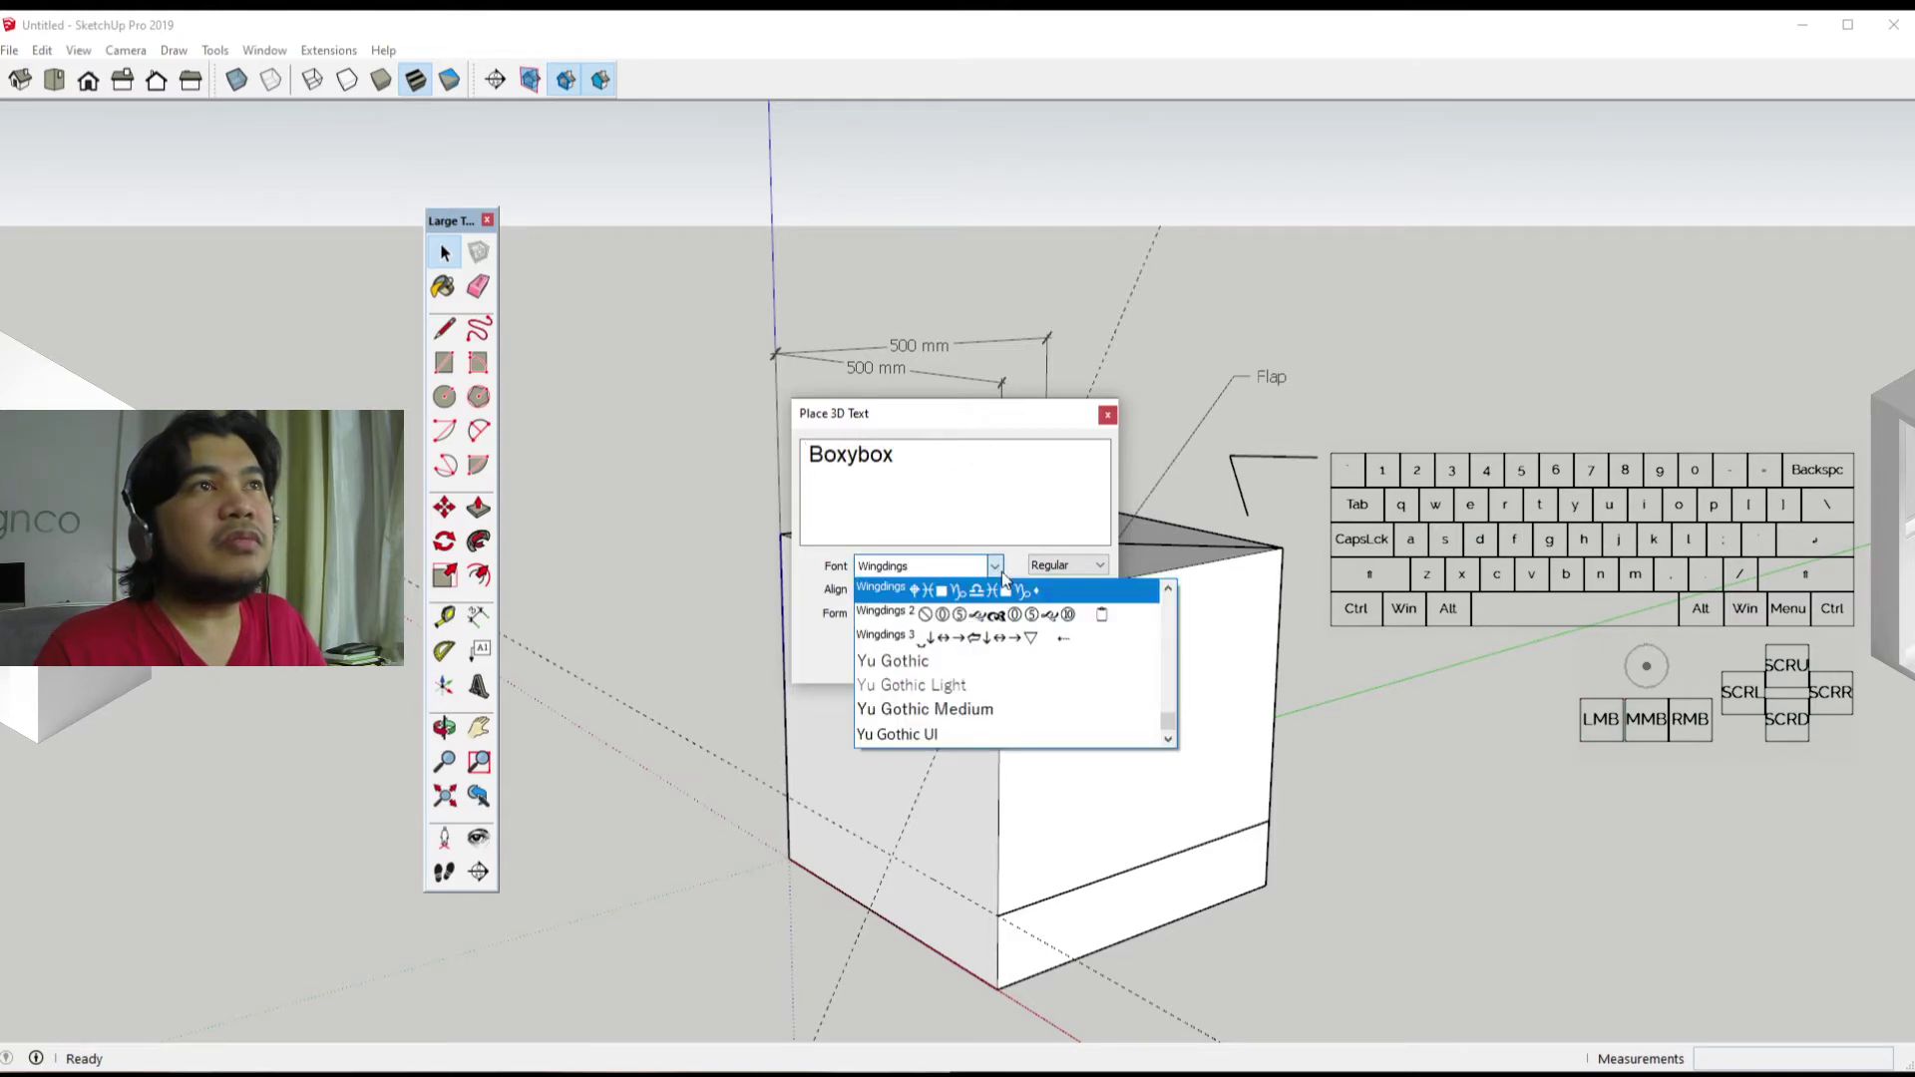
pyautogui.click(1002, 663)
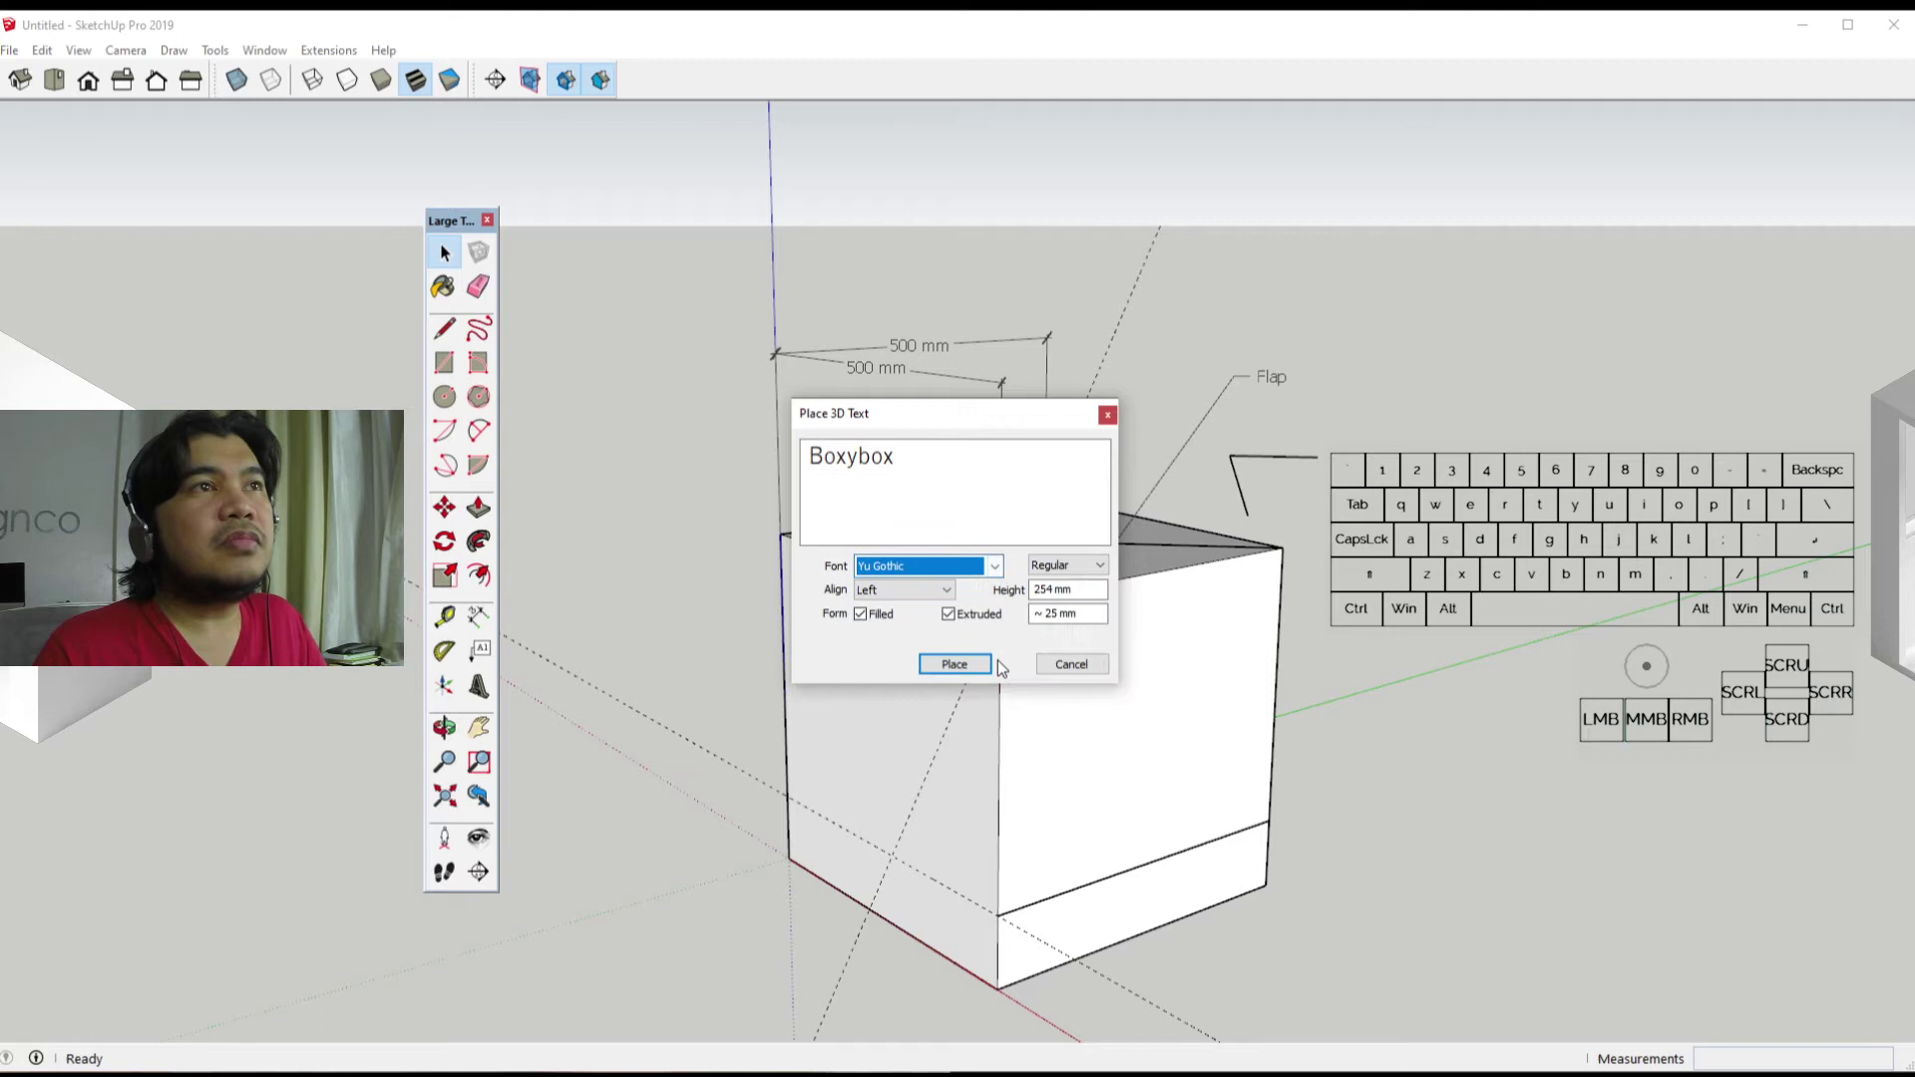
# Step: Try the AcadEref and Artifakt Element fonts on the 3D text
pyautogui.click(994, 566)
pyautogui.moveTo(1165, 720); pyautogui.dragTo(1157, 586)
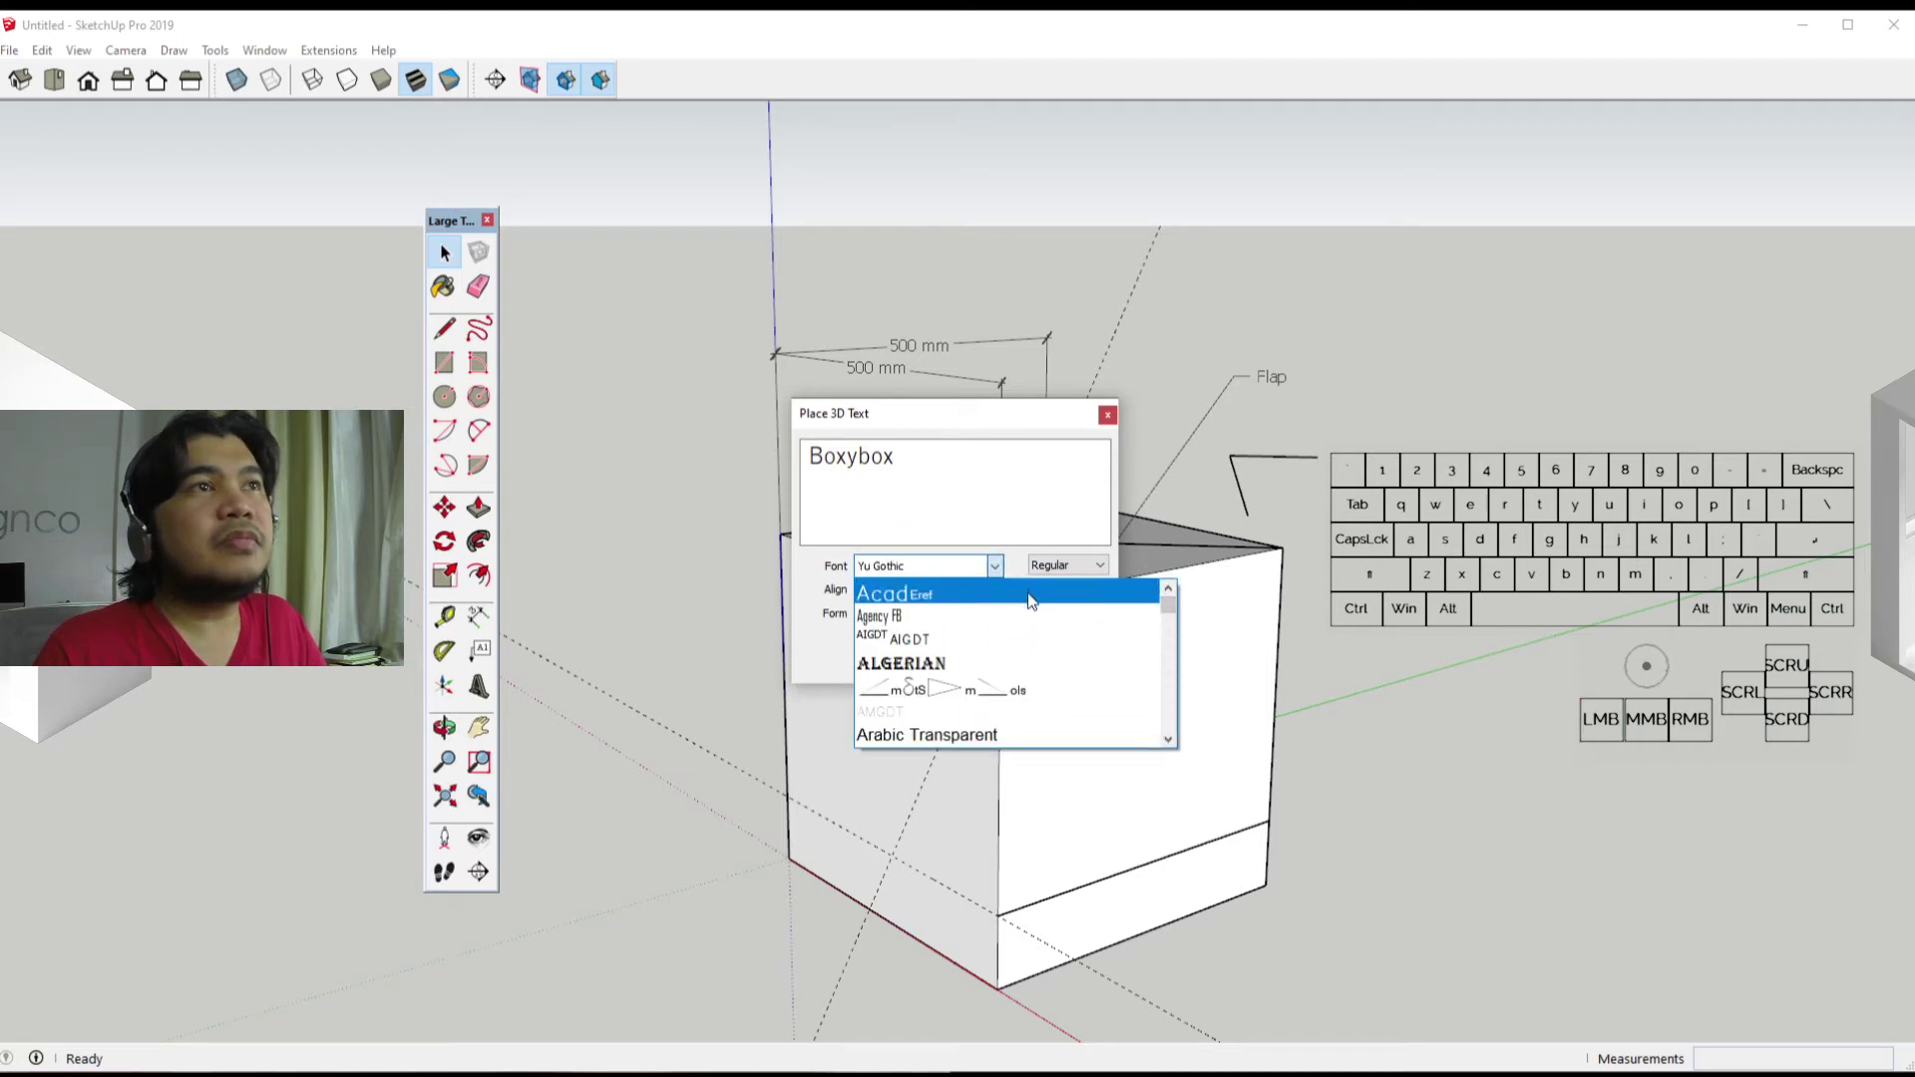
pyautogui.click(1061, 598)
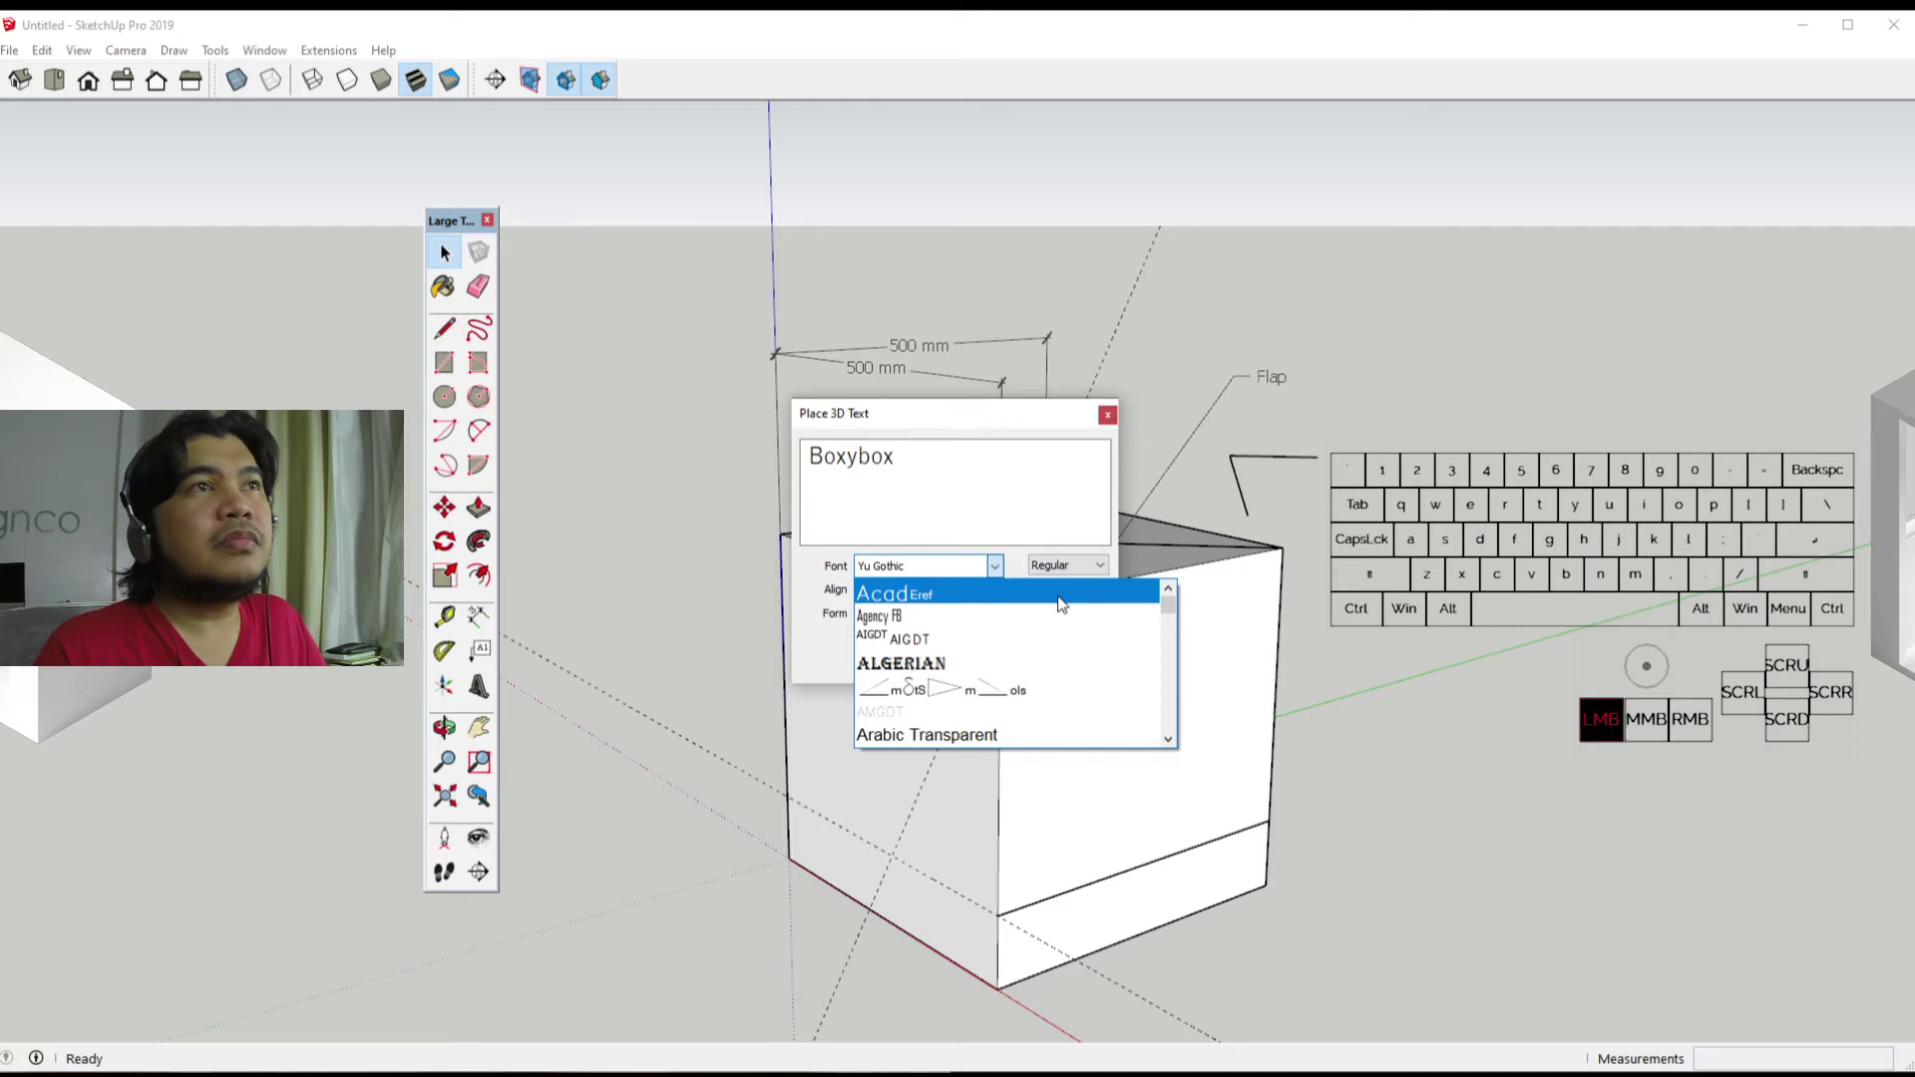
pyautogui.click(985, 568)
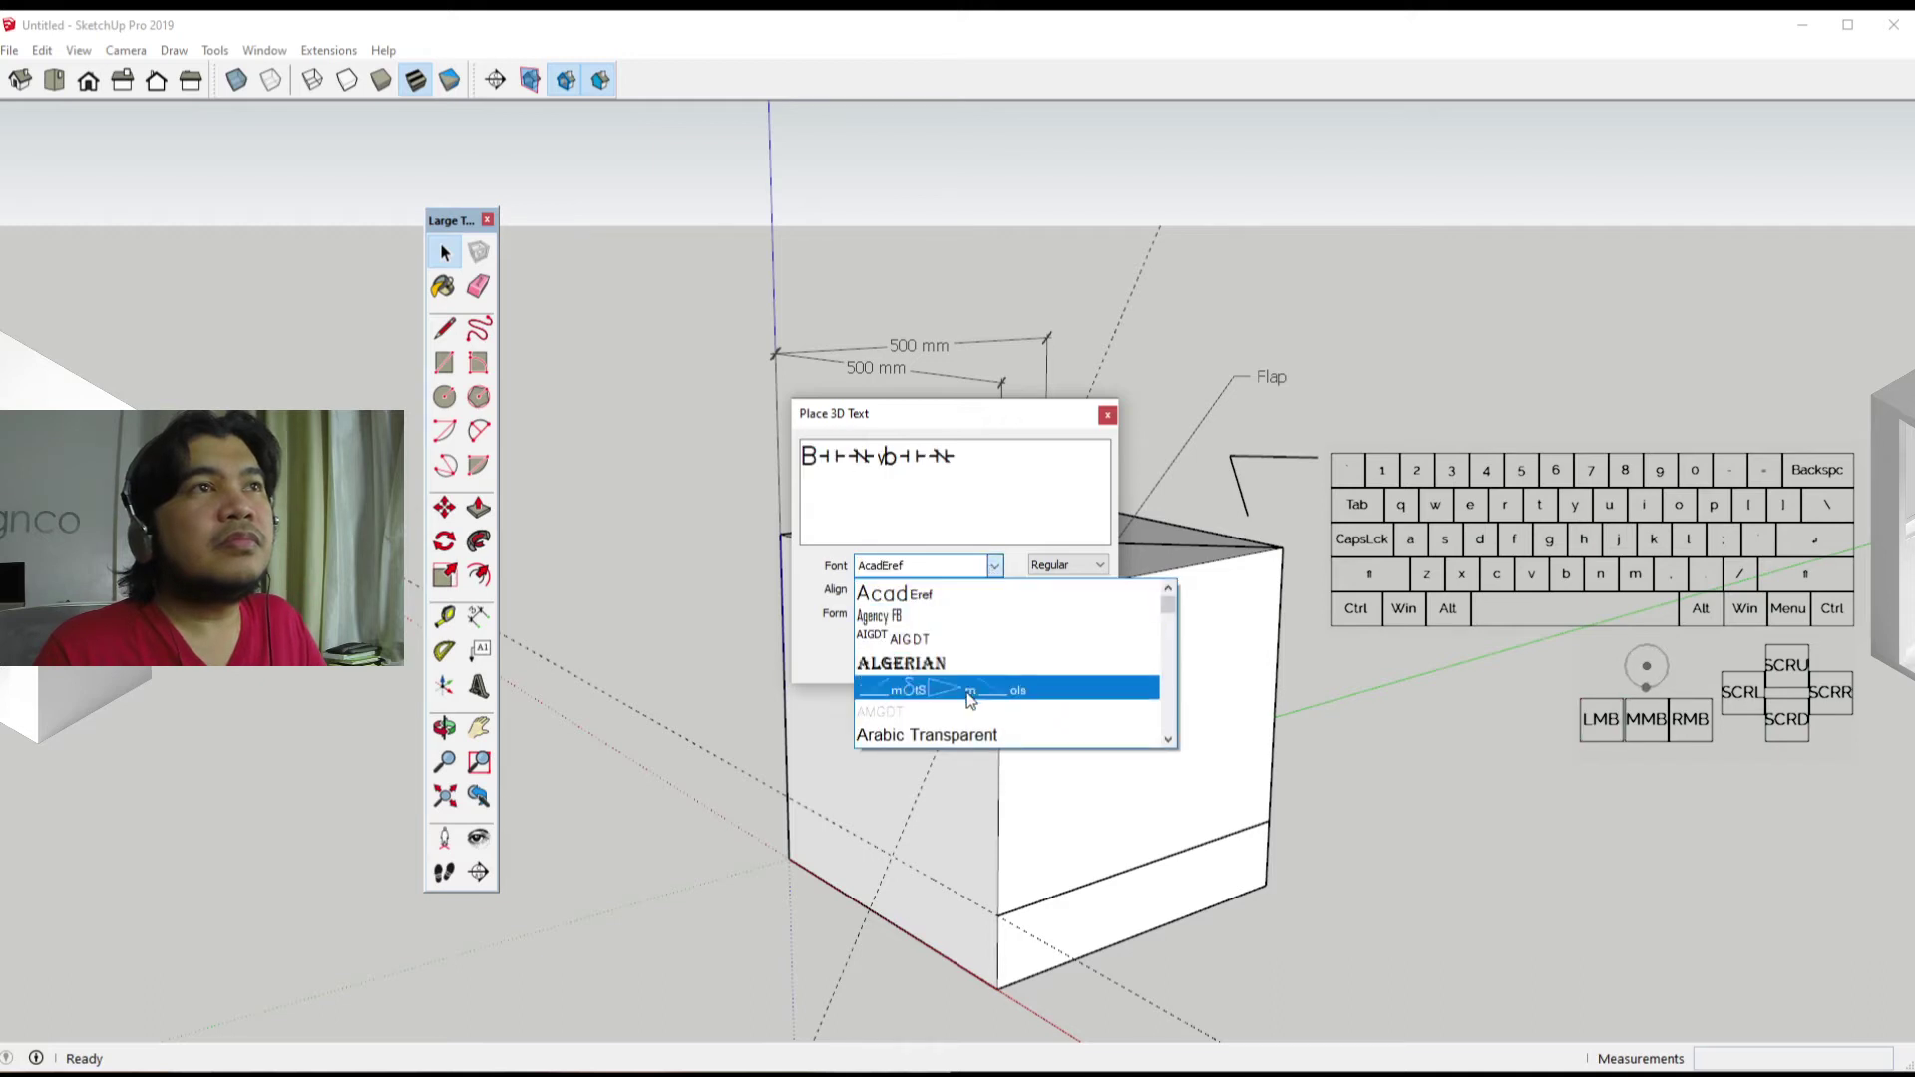
pyautogui.scroll(-3, 966, 718)
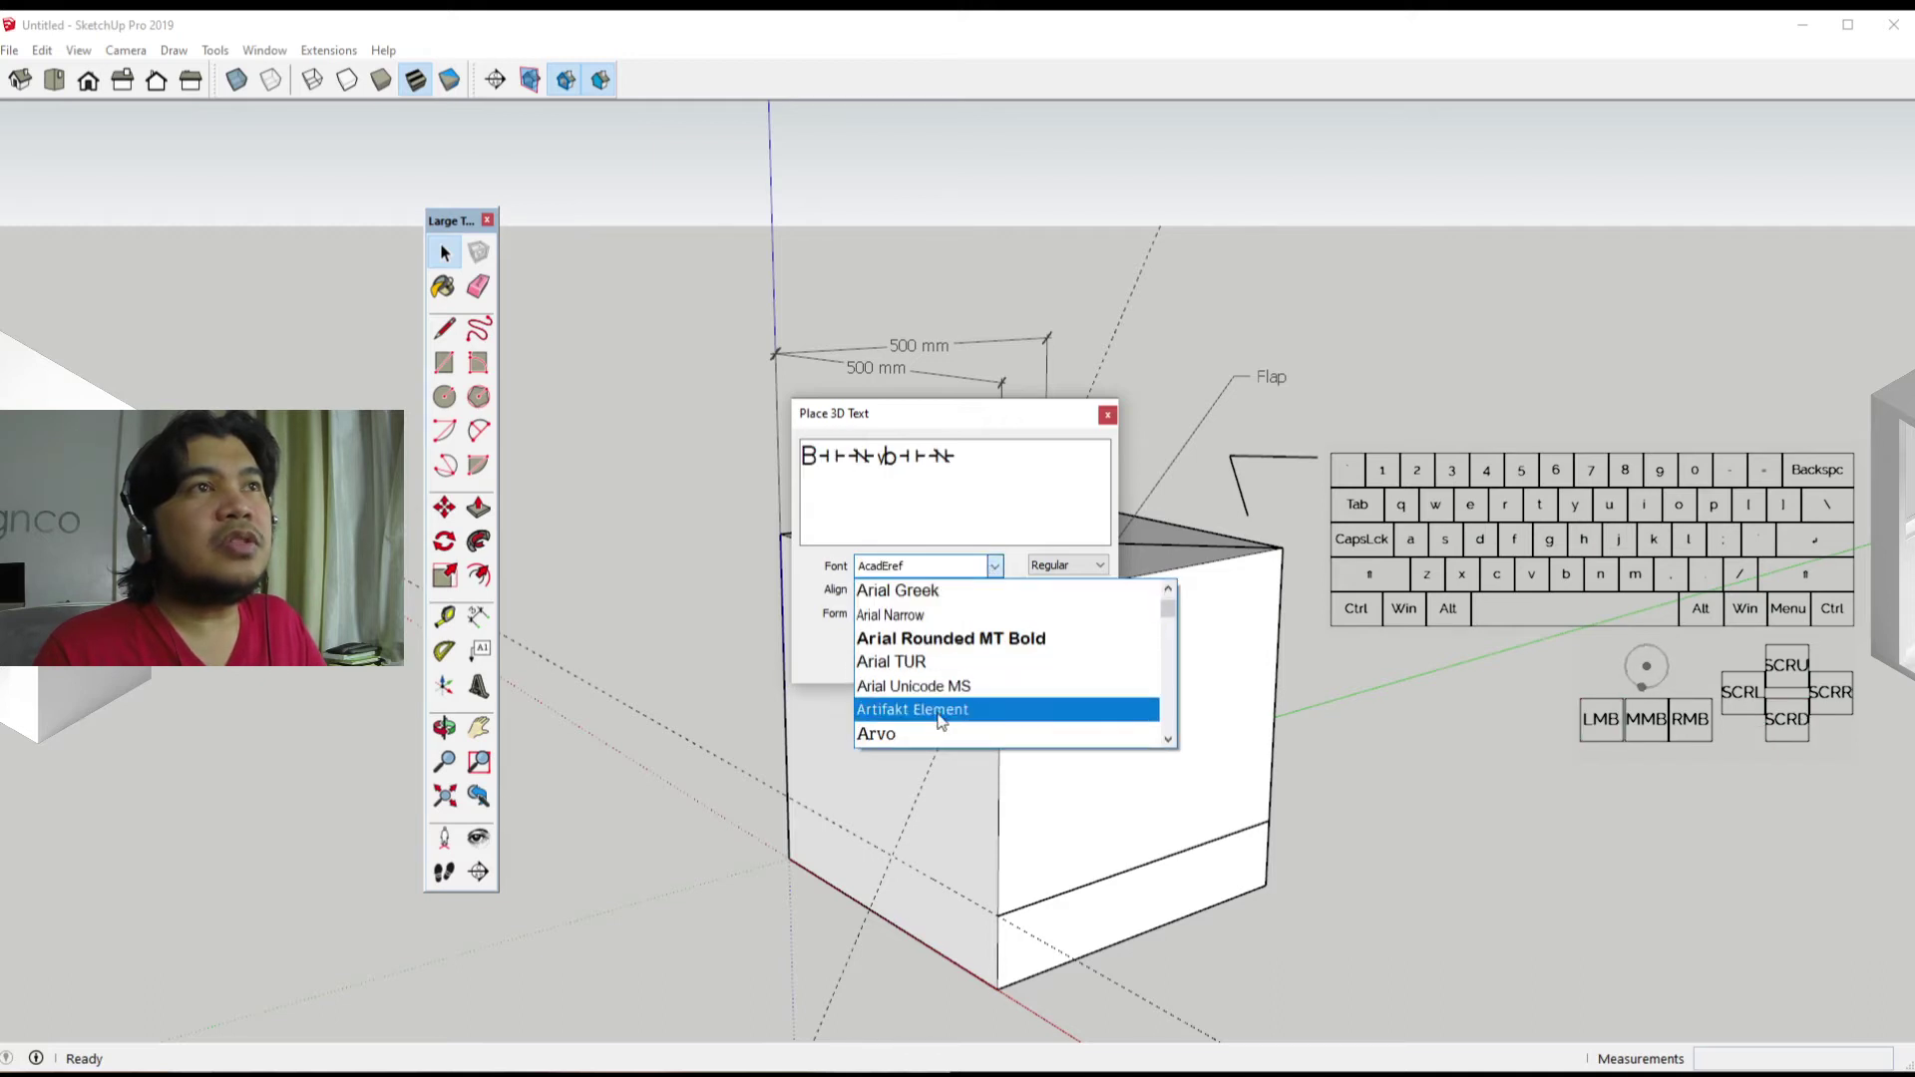
pyautogui.scroll(-4, 941, 720)
pyautogui.scroll(3, 949, 708)
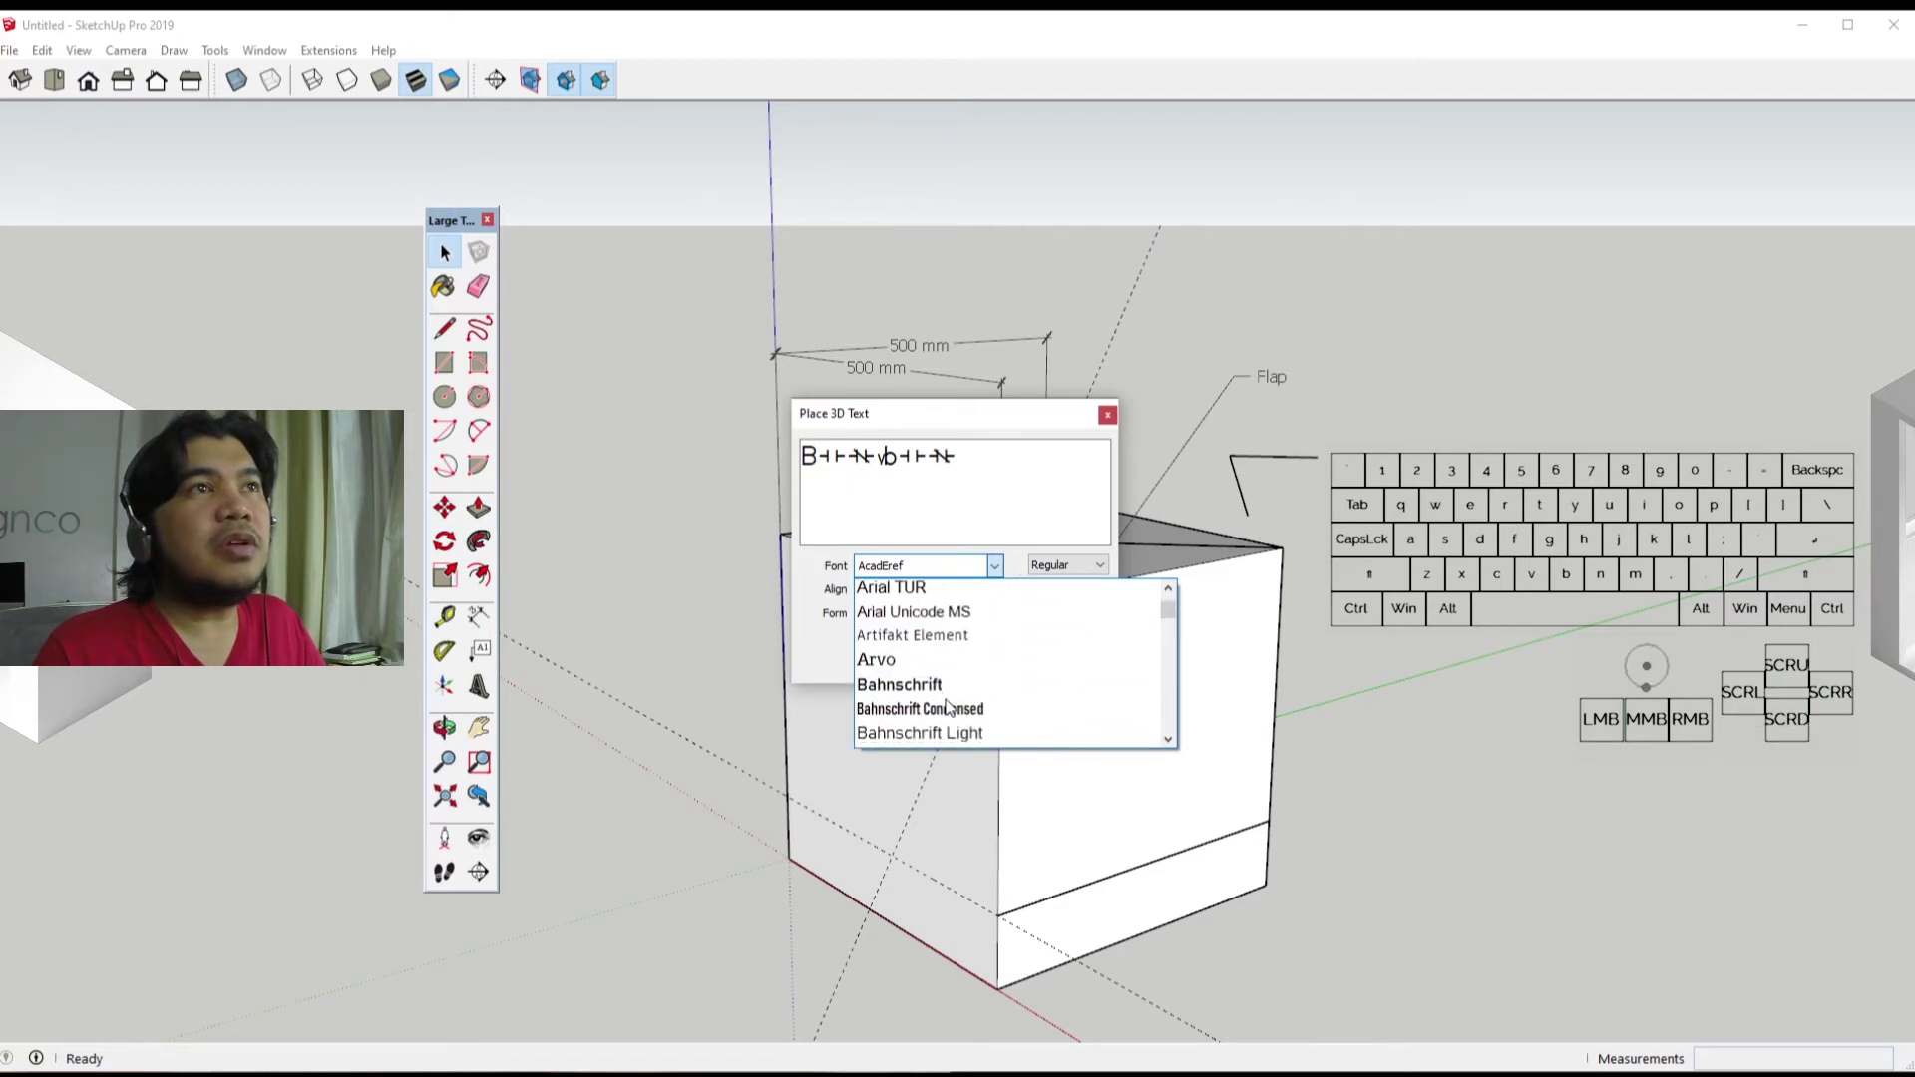
pyautogui.click(938, 637)
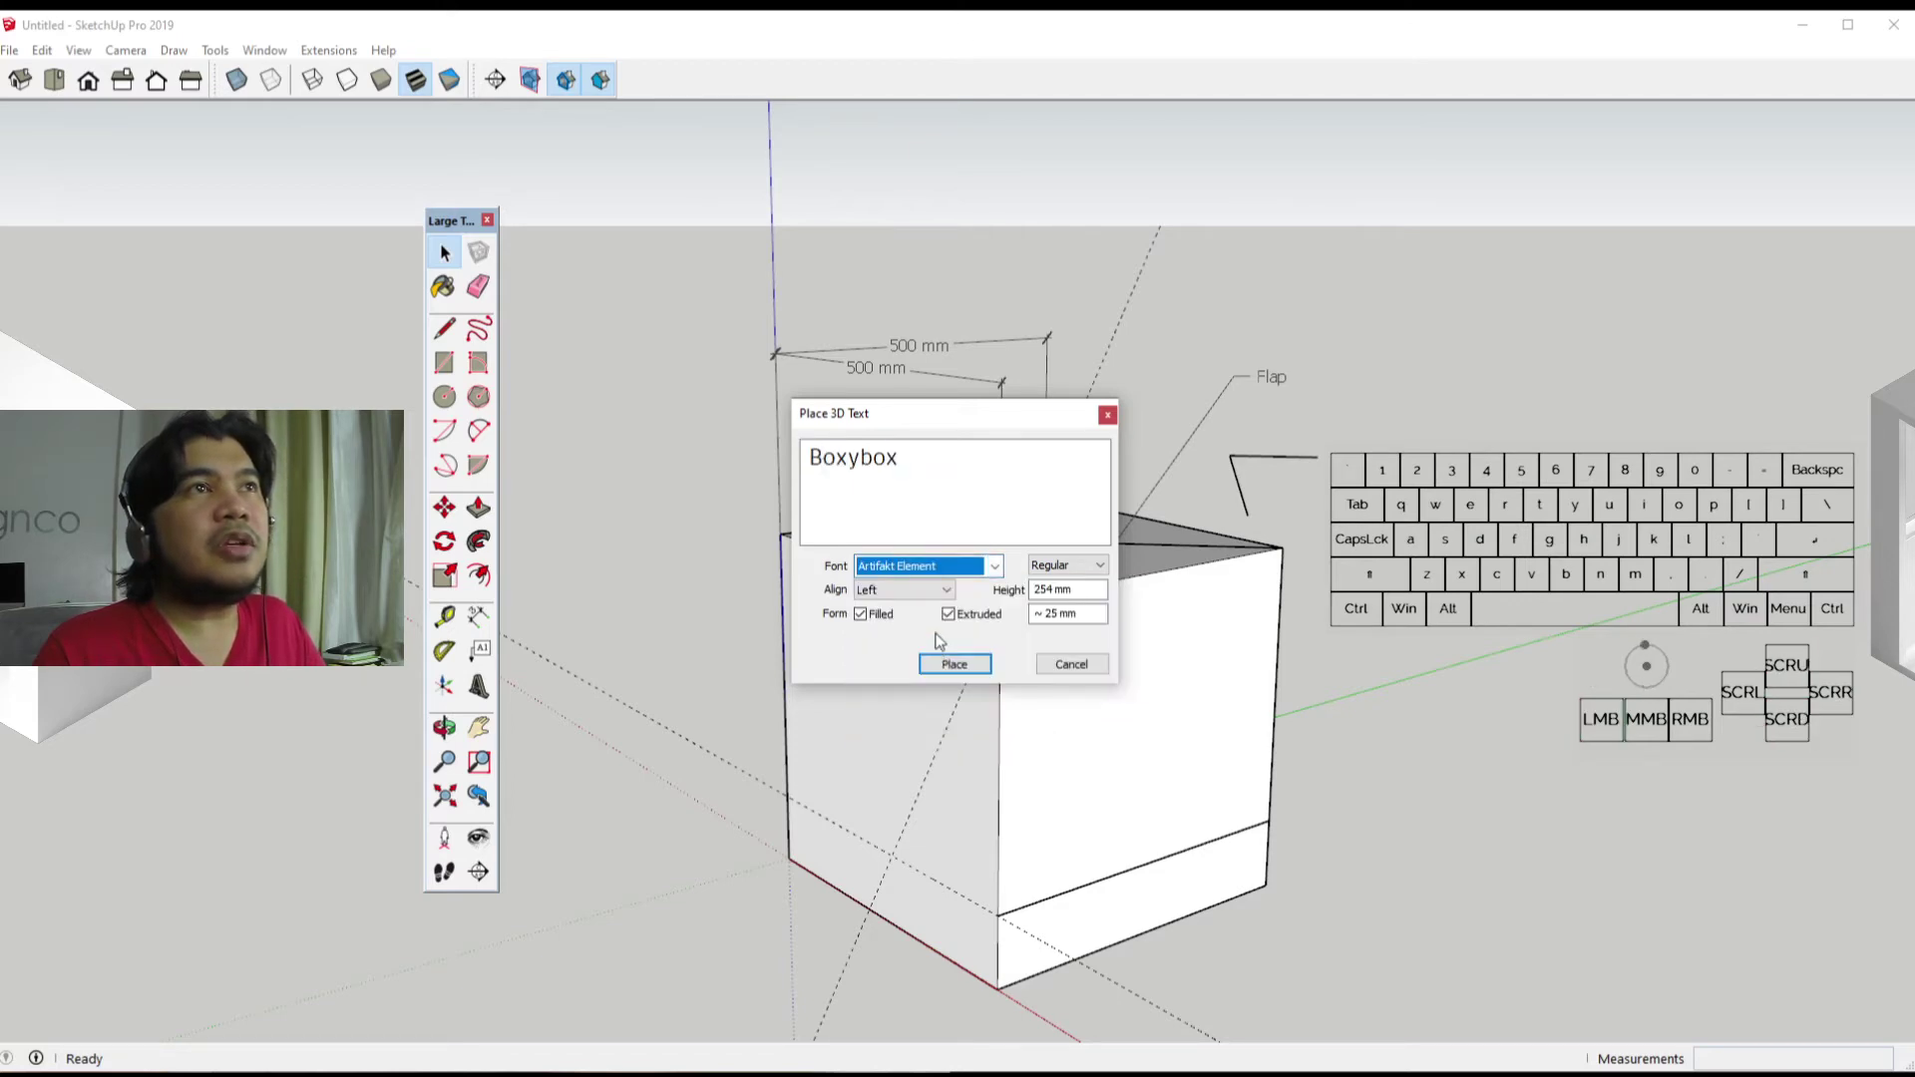
# Step: Set the 3D text's font to Berlin Sans FB Demi and its alignment to Center
pyautogui.click(980, 576)
pyautogui.scroll(-6, 975, 698)
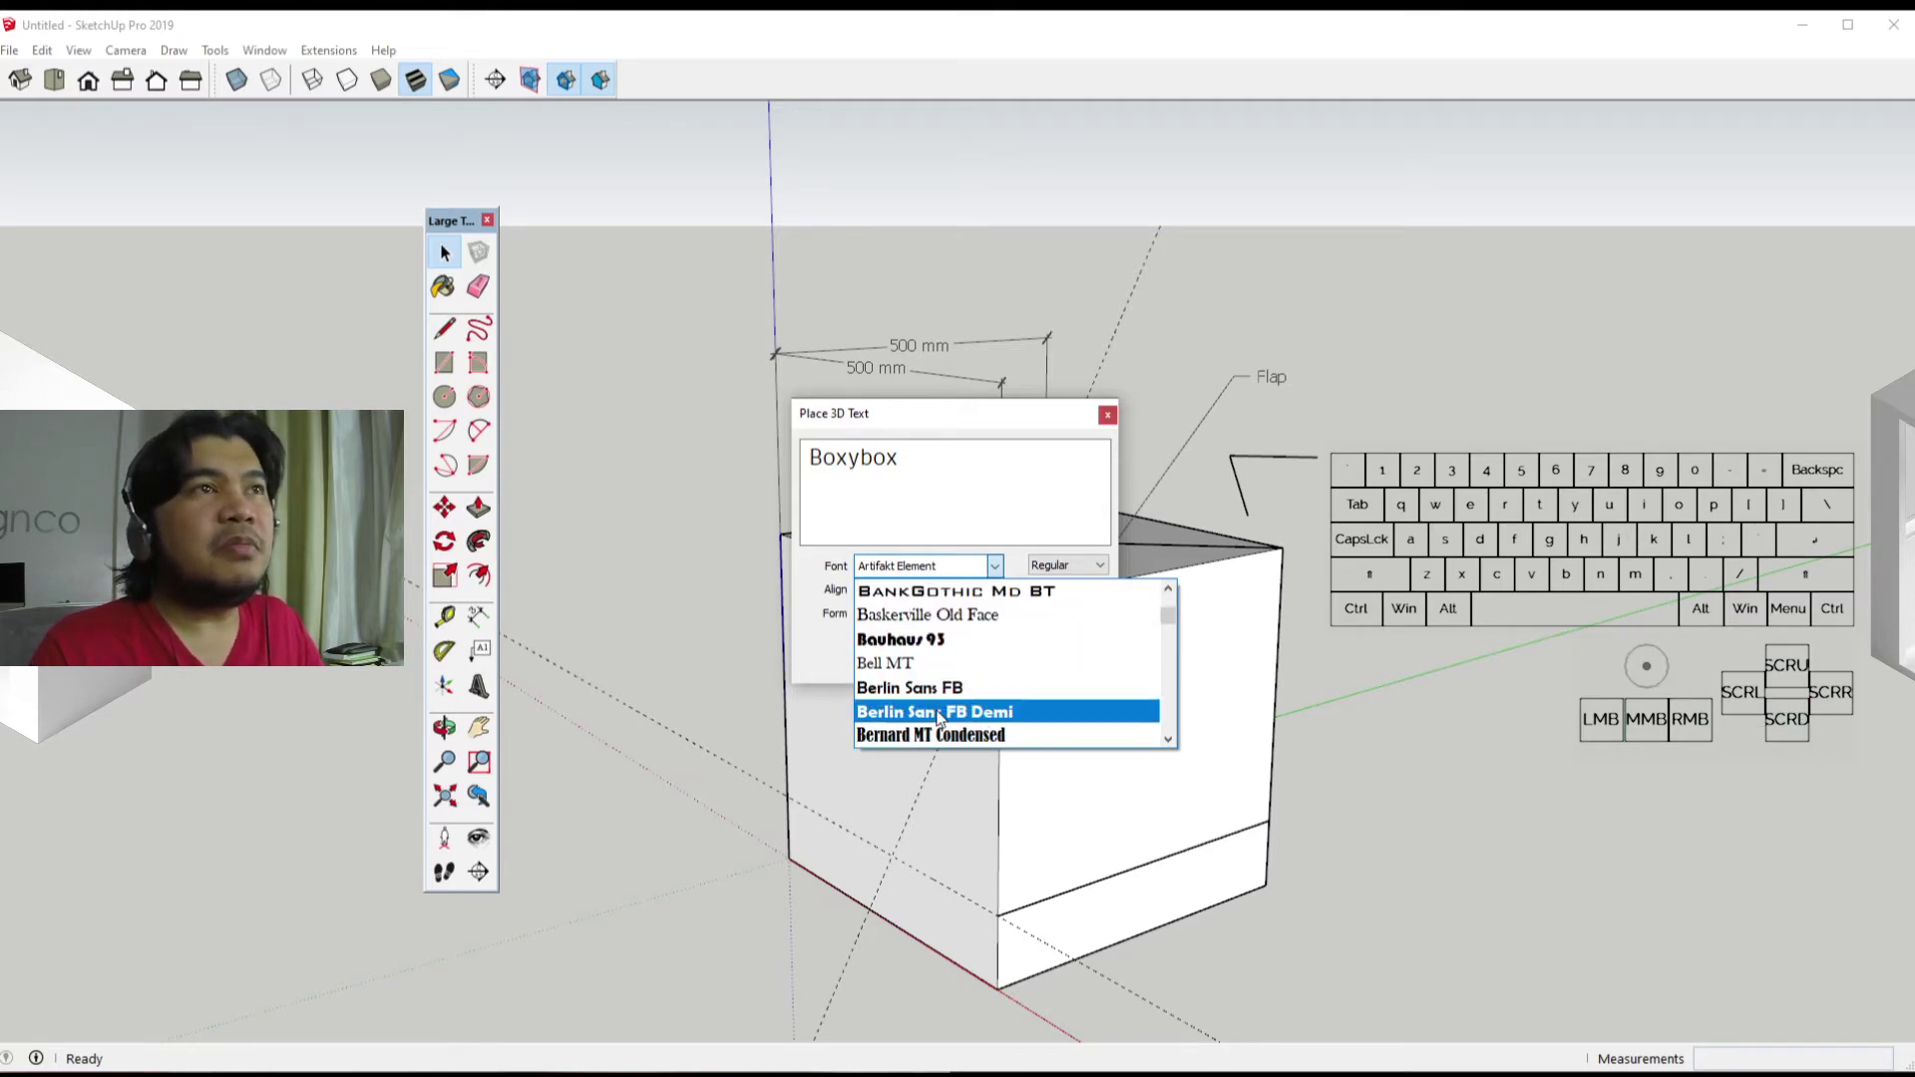
pyautogui.click(895, 712)
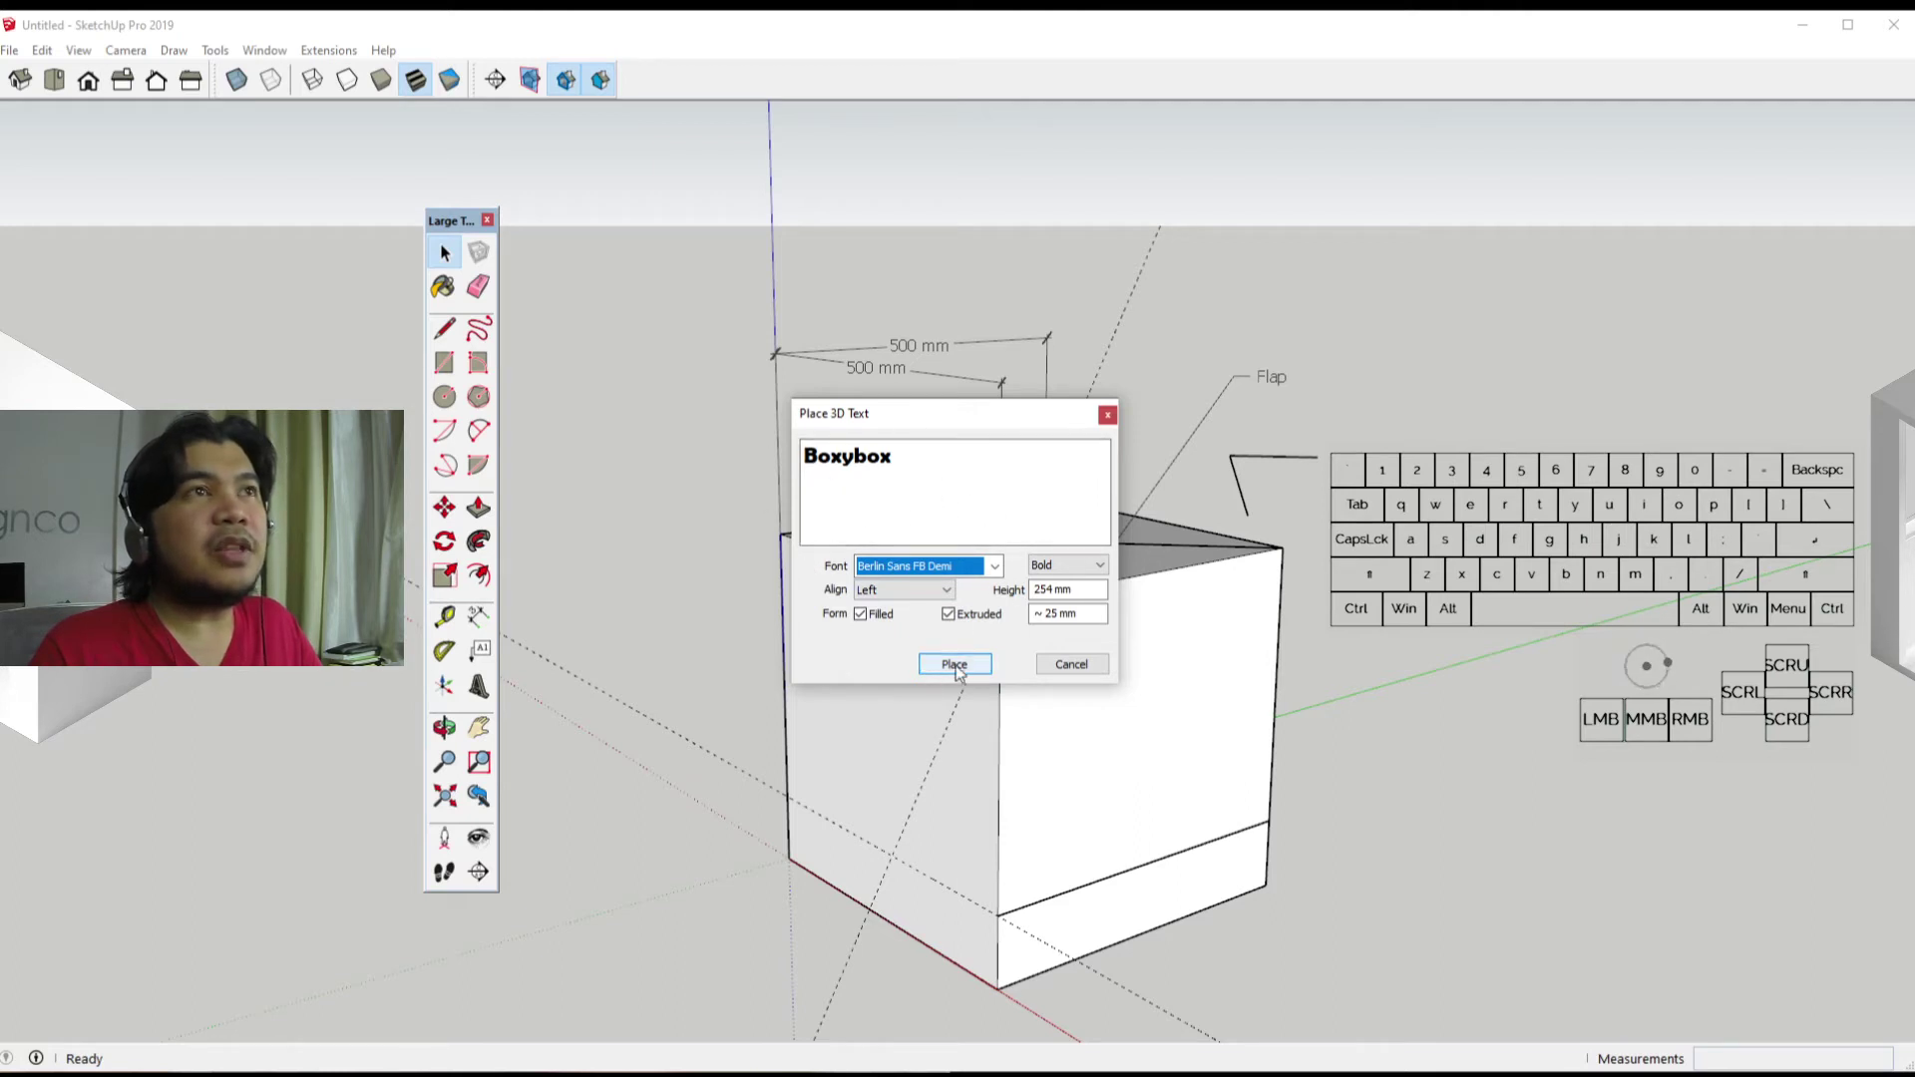
pyautogui.click(945, 590)
pyautogui.click(927, 618)
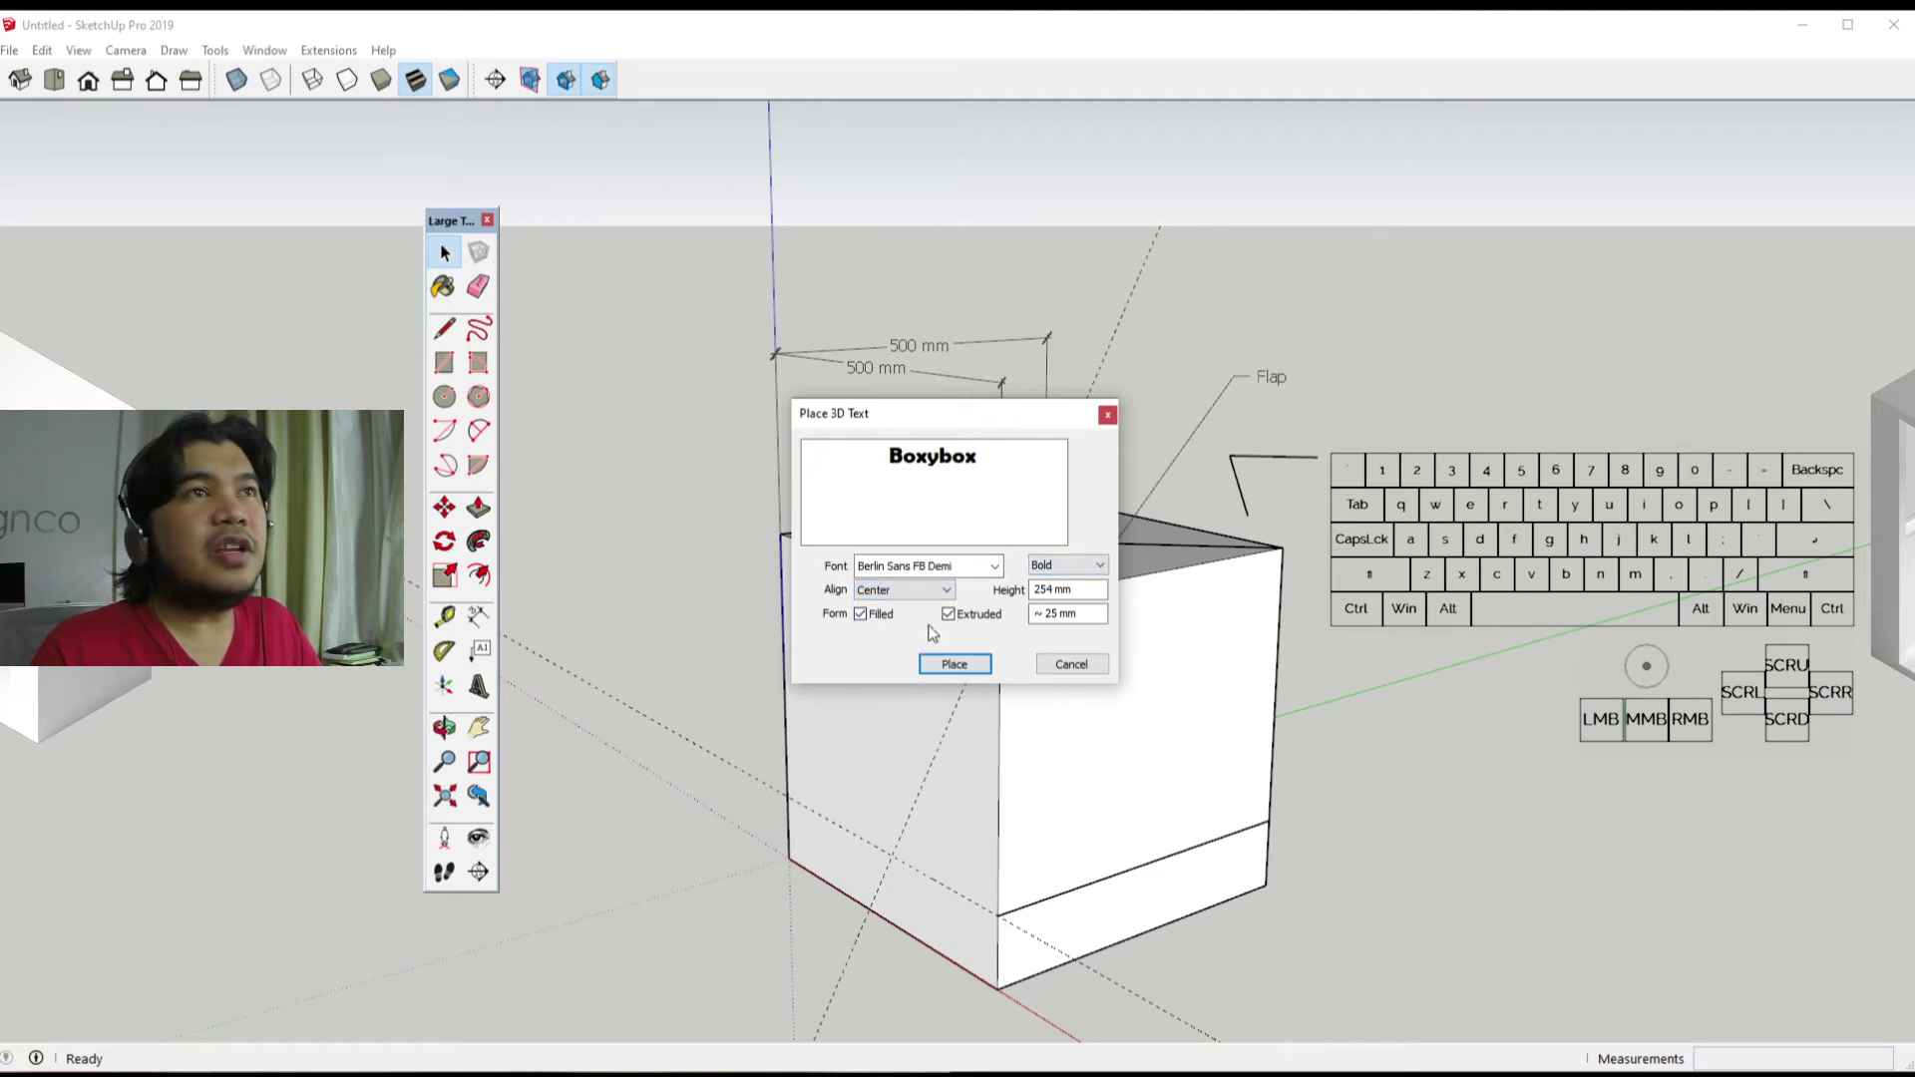
# Step: Give the 3D text a height of 500 mm and an extrusion of 50 mm, and place it against the cube's front
pyautogui.doubleClick(1079, 590)
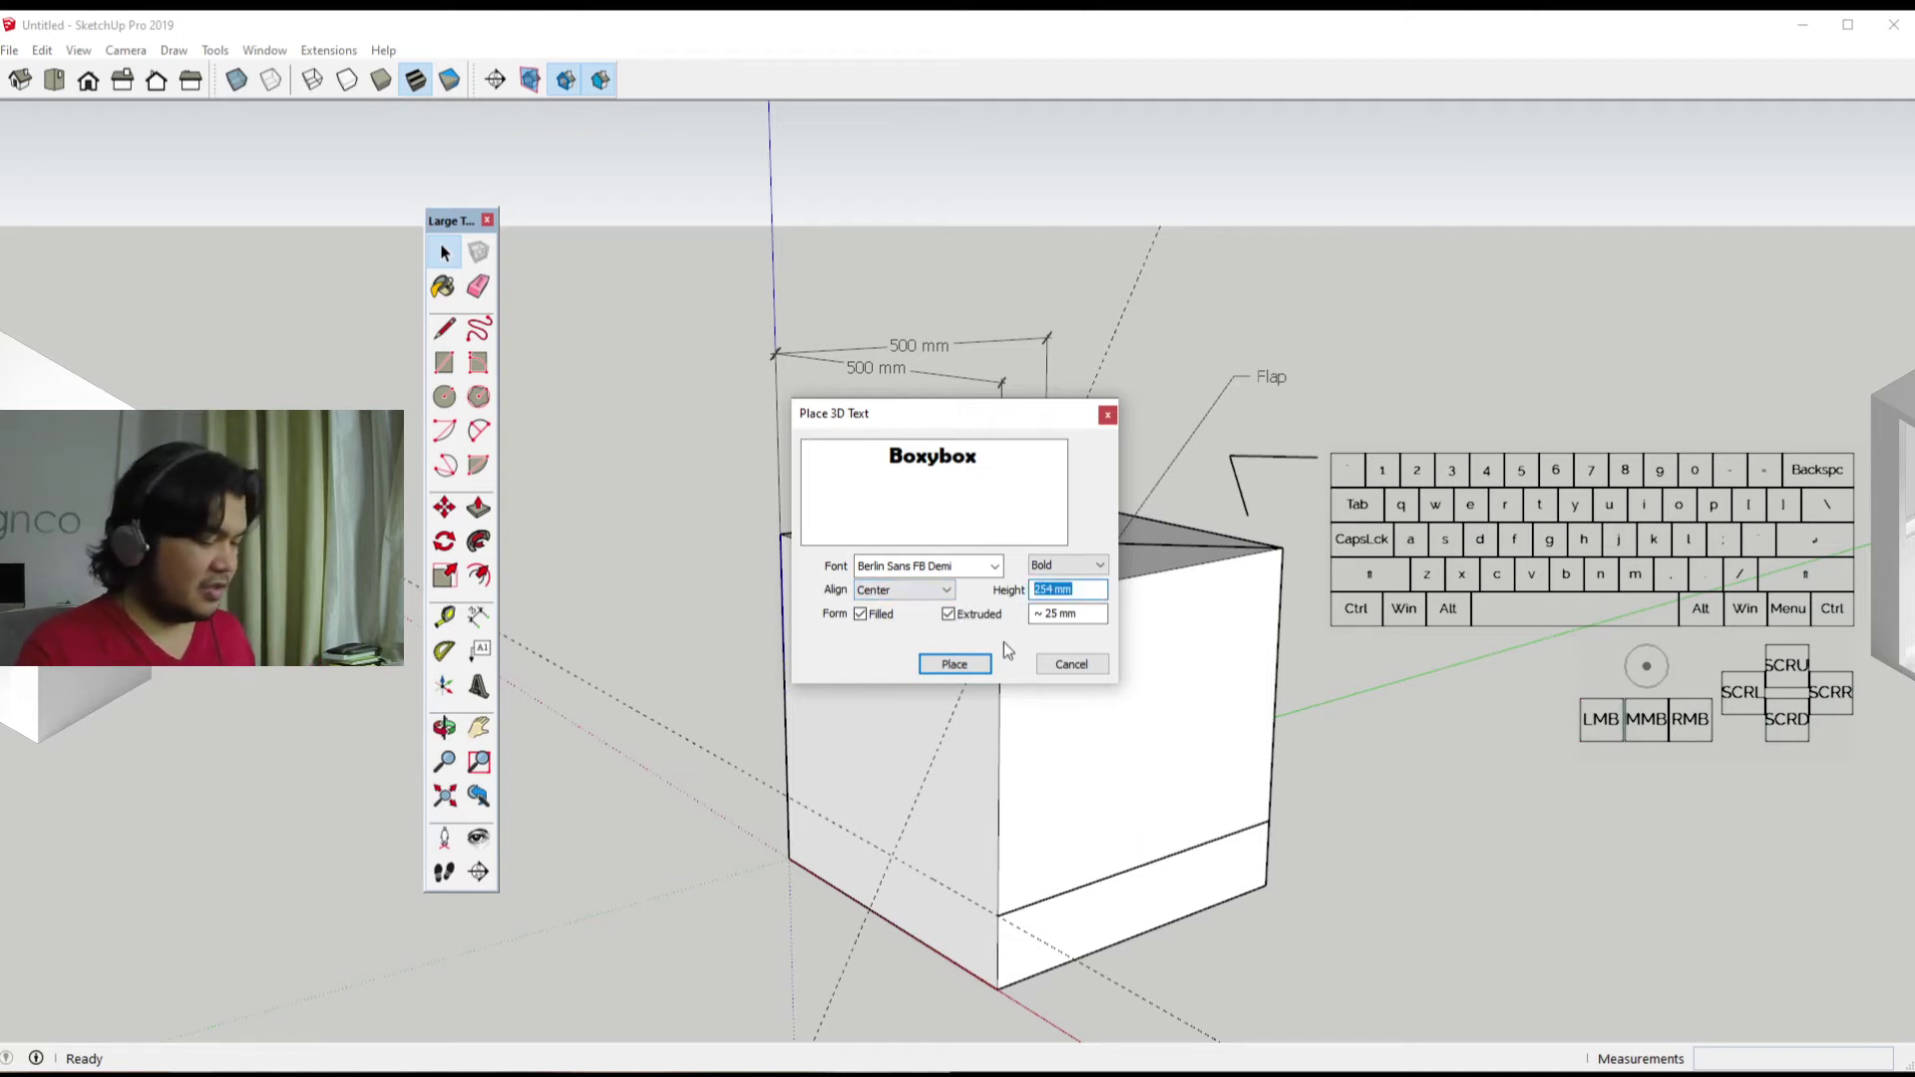
pyautogui.write('500')
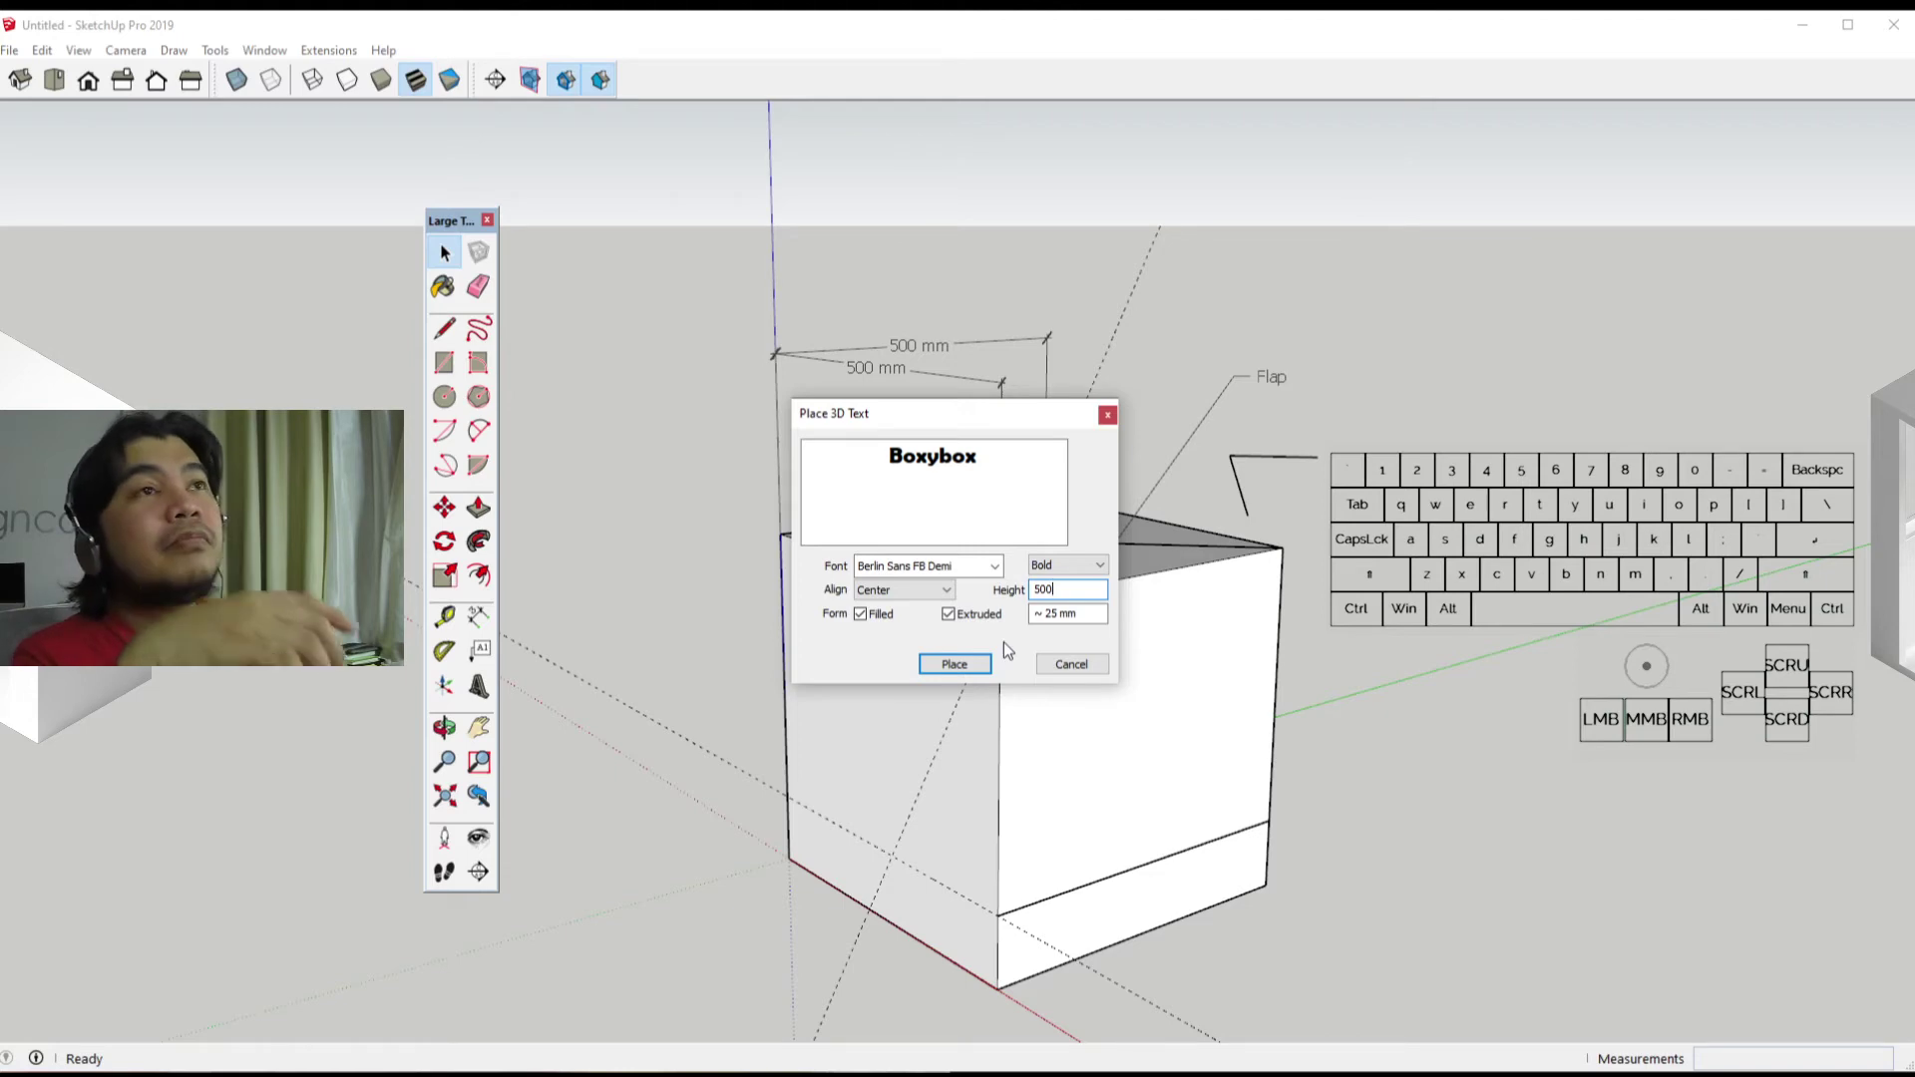
pyautogui.press('Tab')
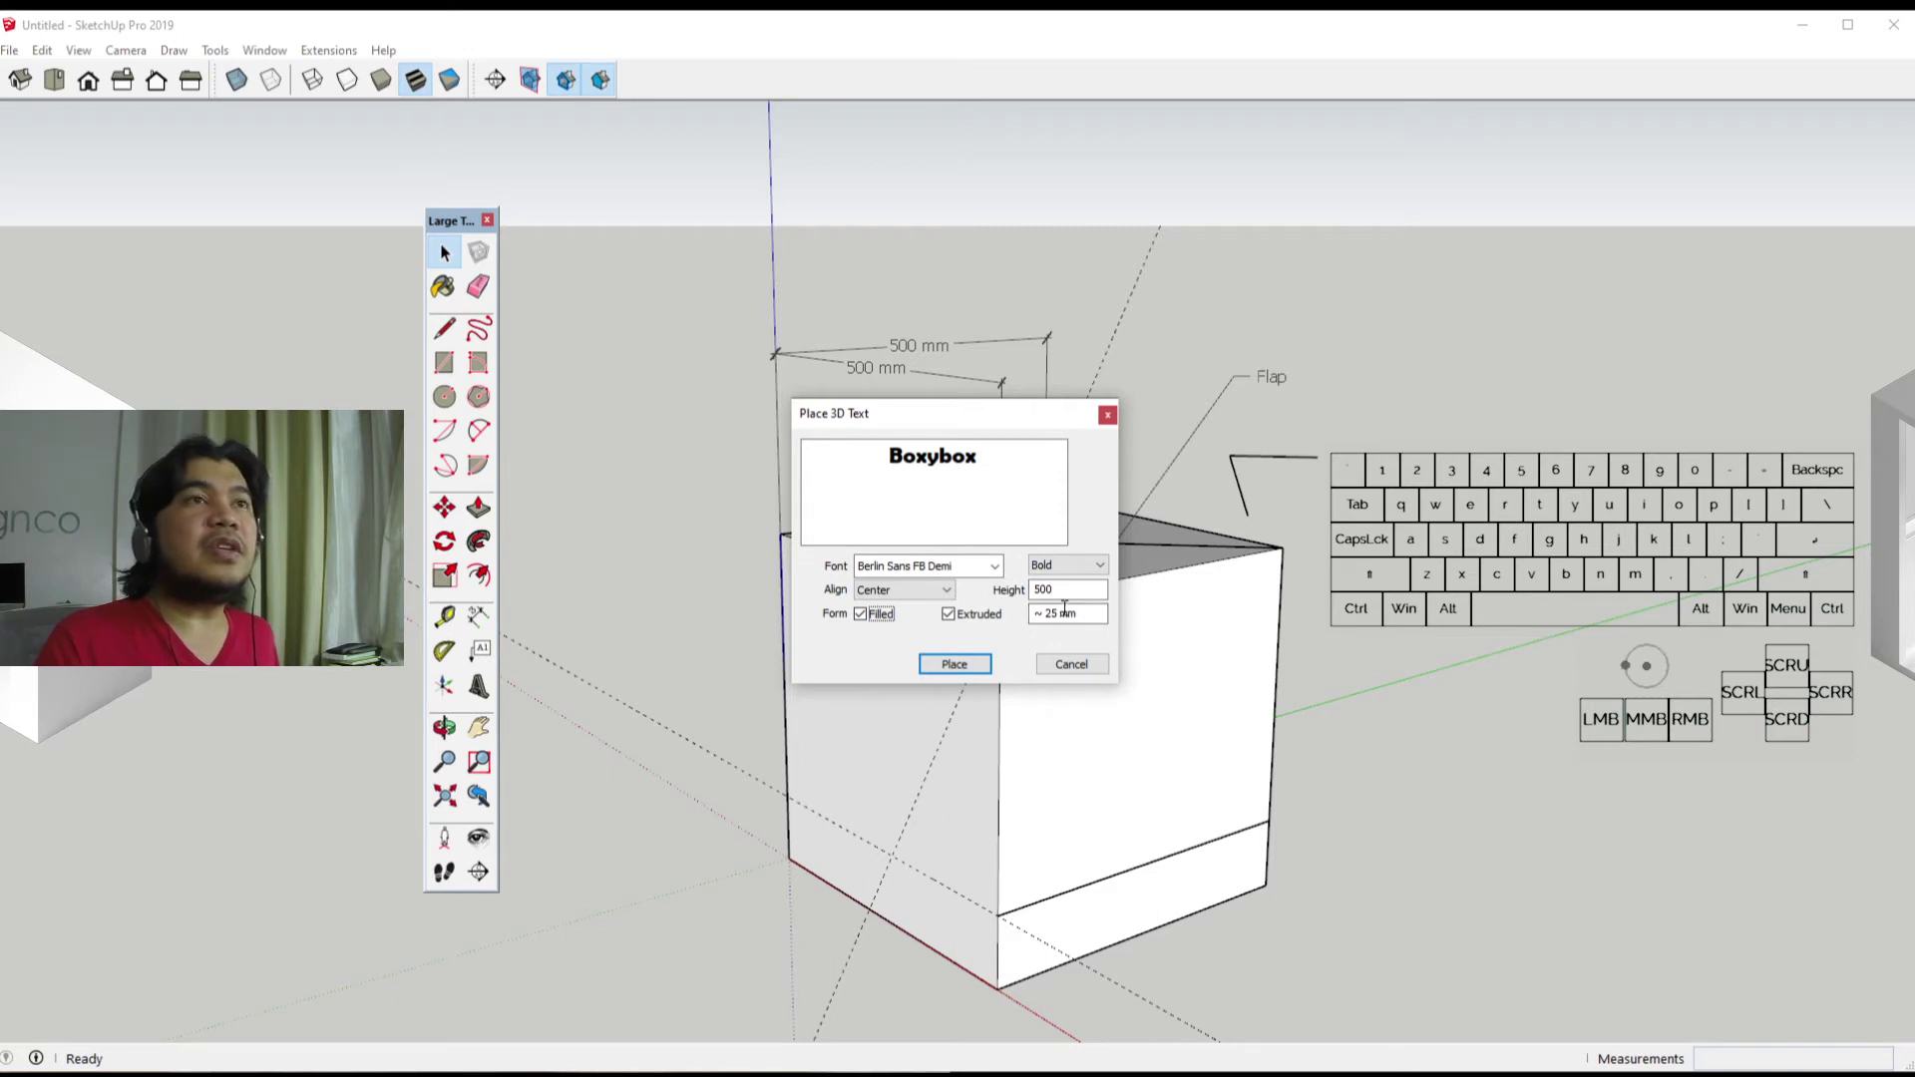
pyautogui.moveTo(1060, 613); pyautogui.dragTo(888, 625)
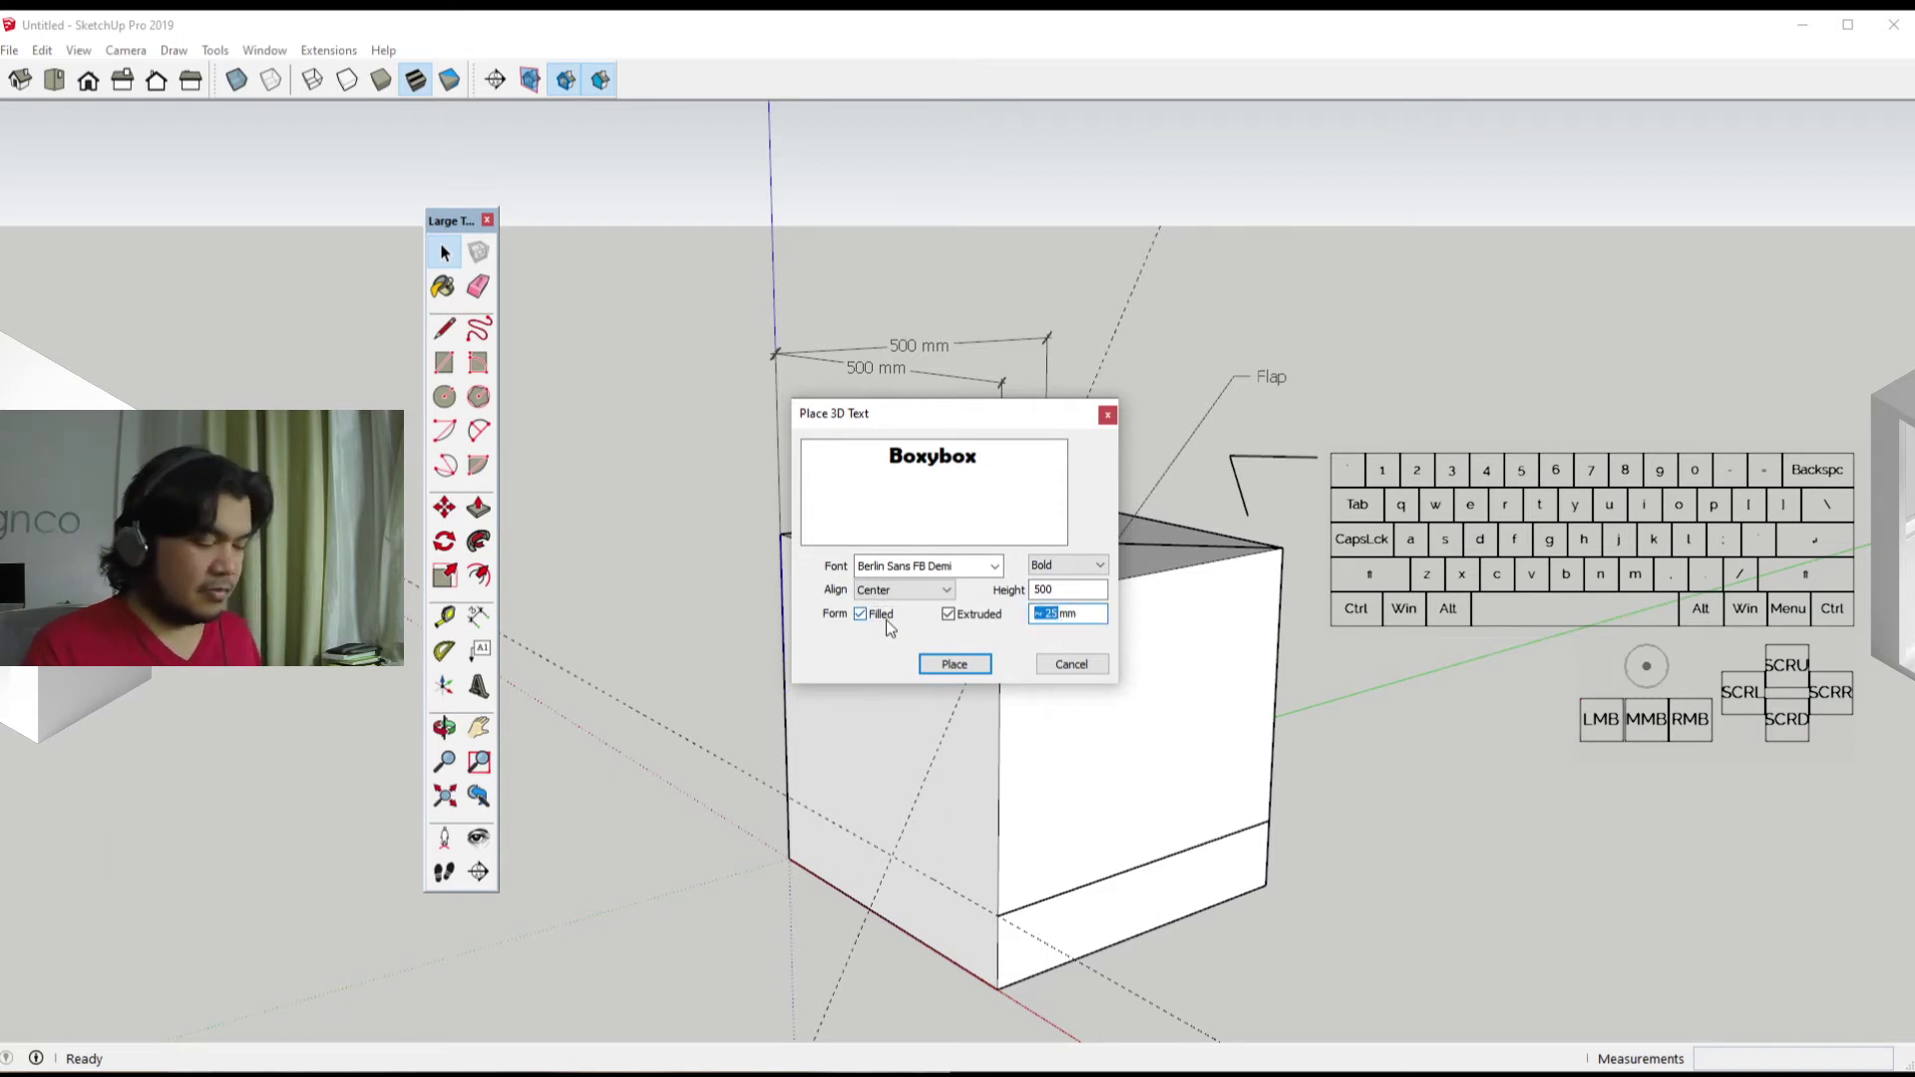
pyautogui.write('50')
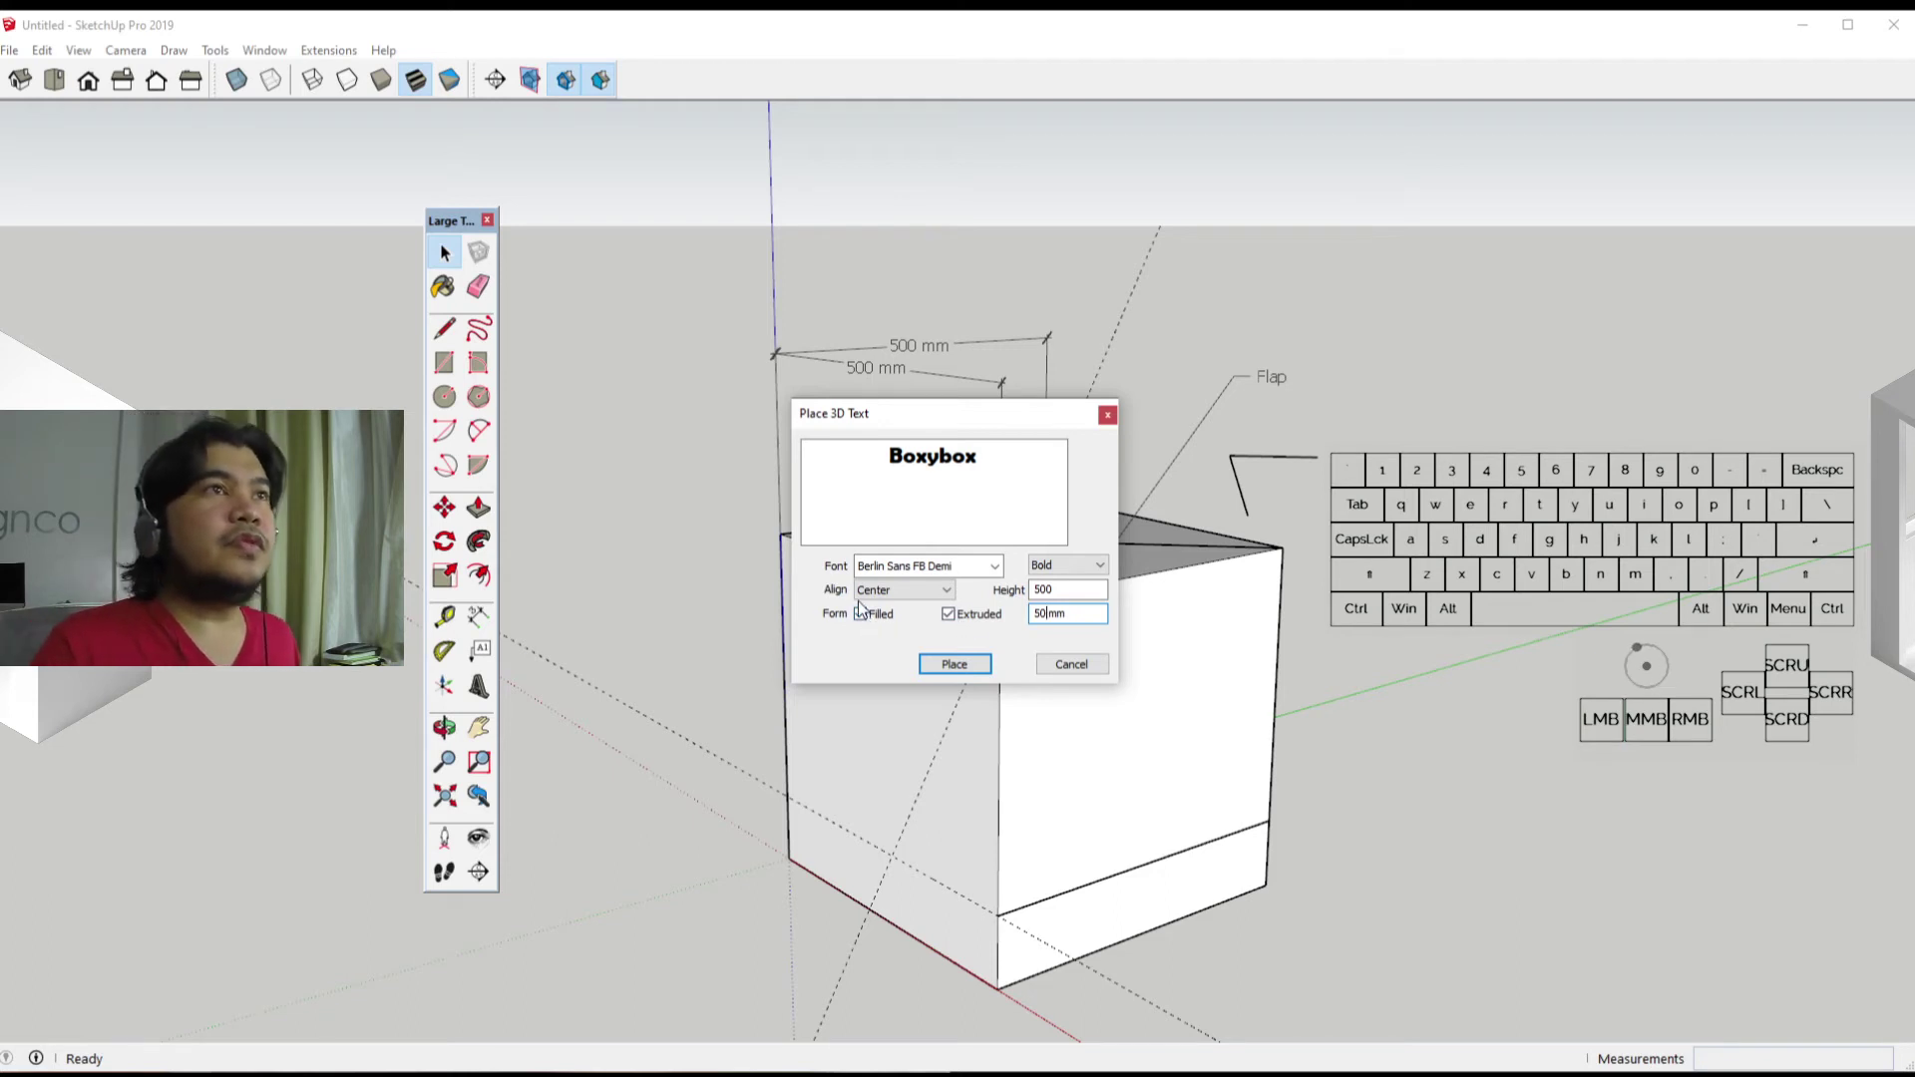
pyautogui.click(953, 664)
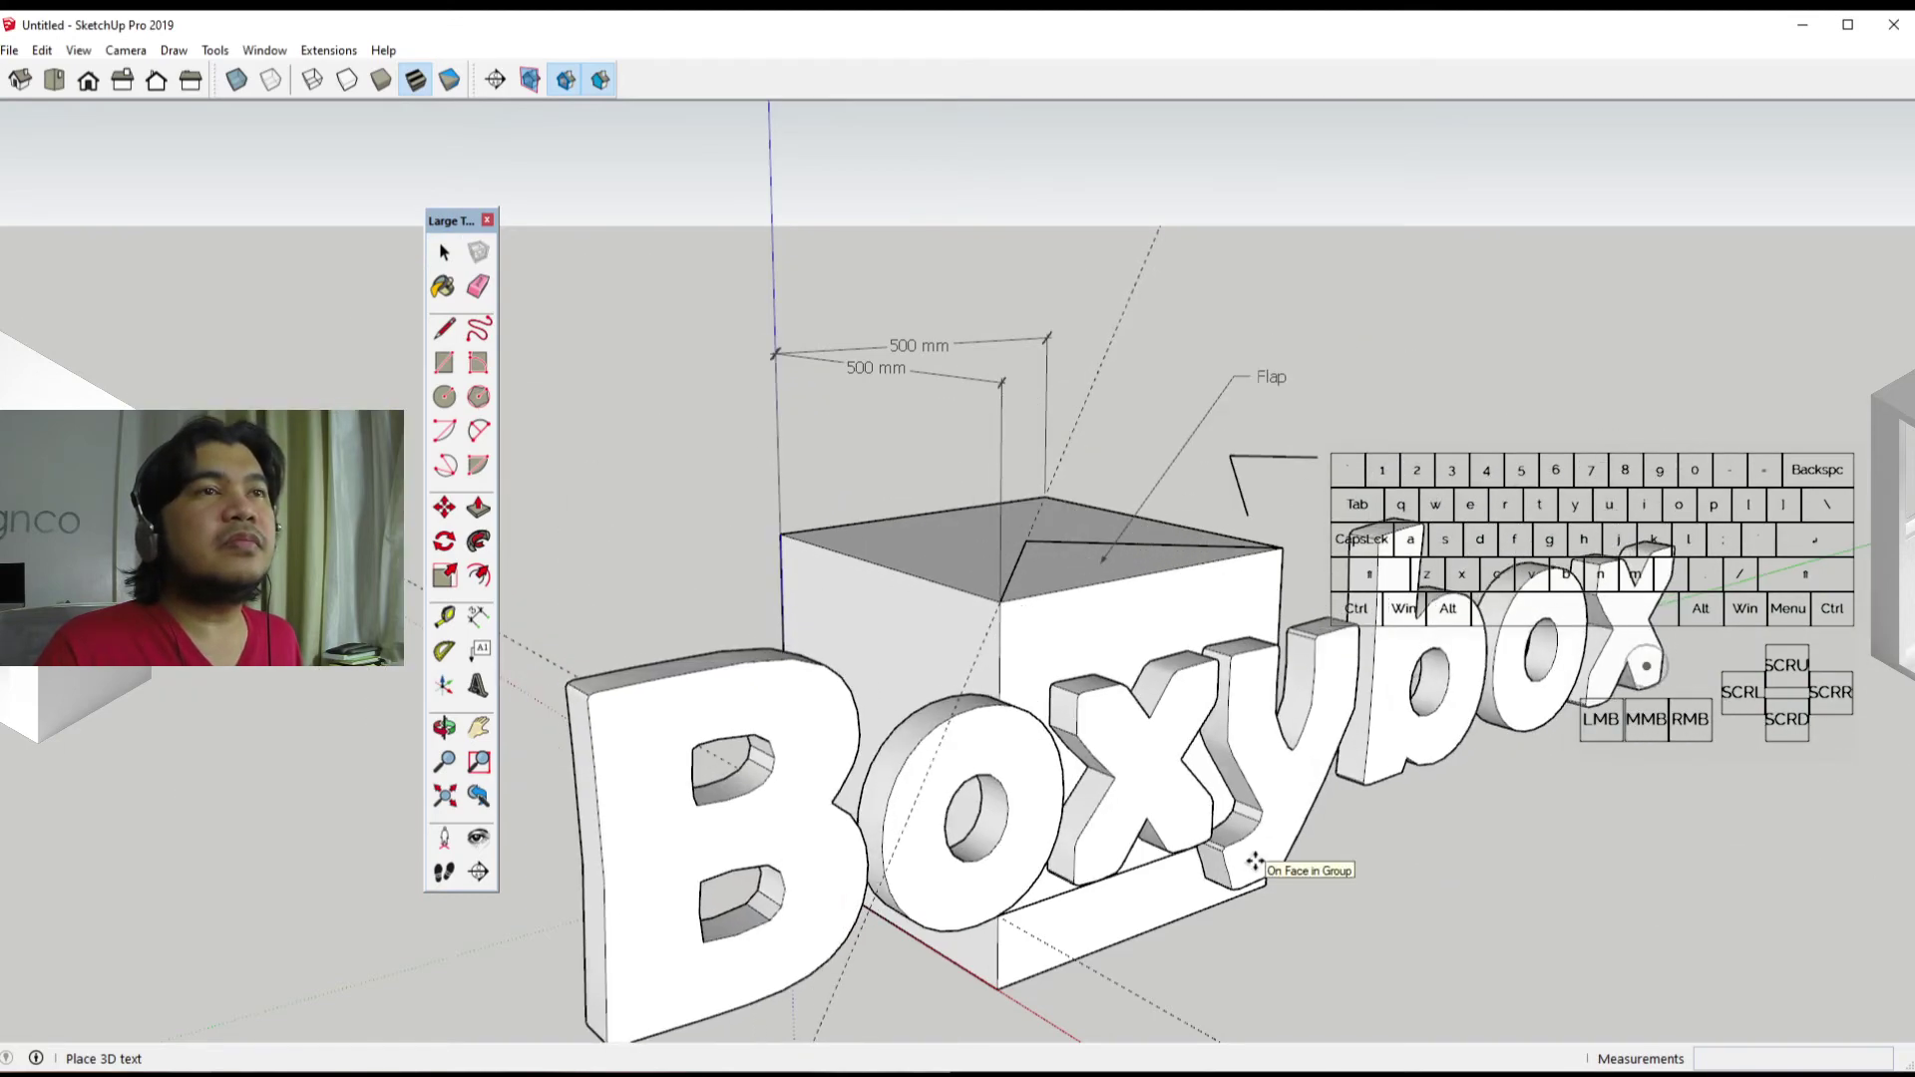
pyautogui.click(1264, 860)
# Step: Move the Boxybox text about 1058 mm so it stands just beyond the cube's side corner, running along the green axis, and deselect it
pyautogui.moveTo(1265, 860); pyautogui.dragTo(1017, 805, button='middle')
pyautogui.moveTo(693, 853); pyautogui.dragTo(1122, 661, button='middle')
pyautogui.scroll(3, 896, 880)
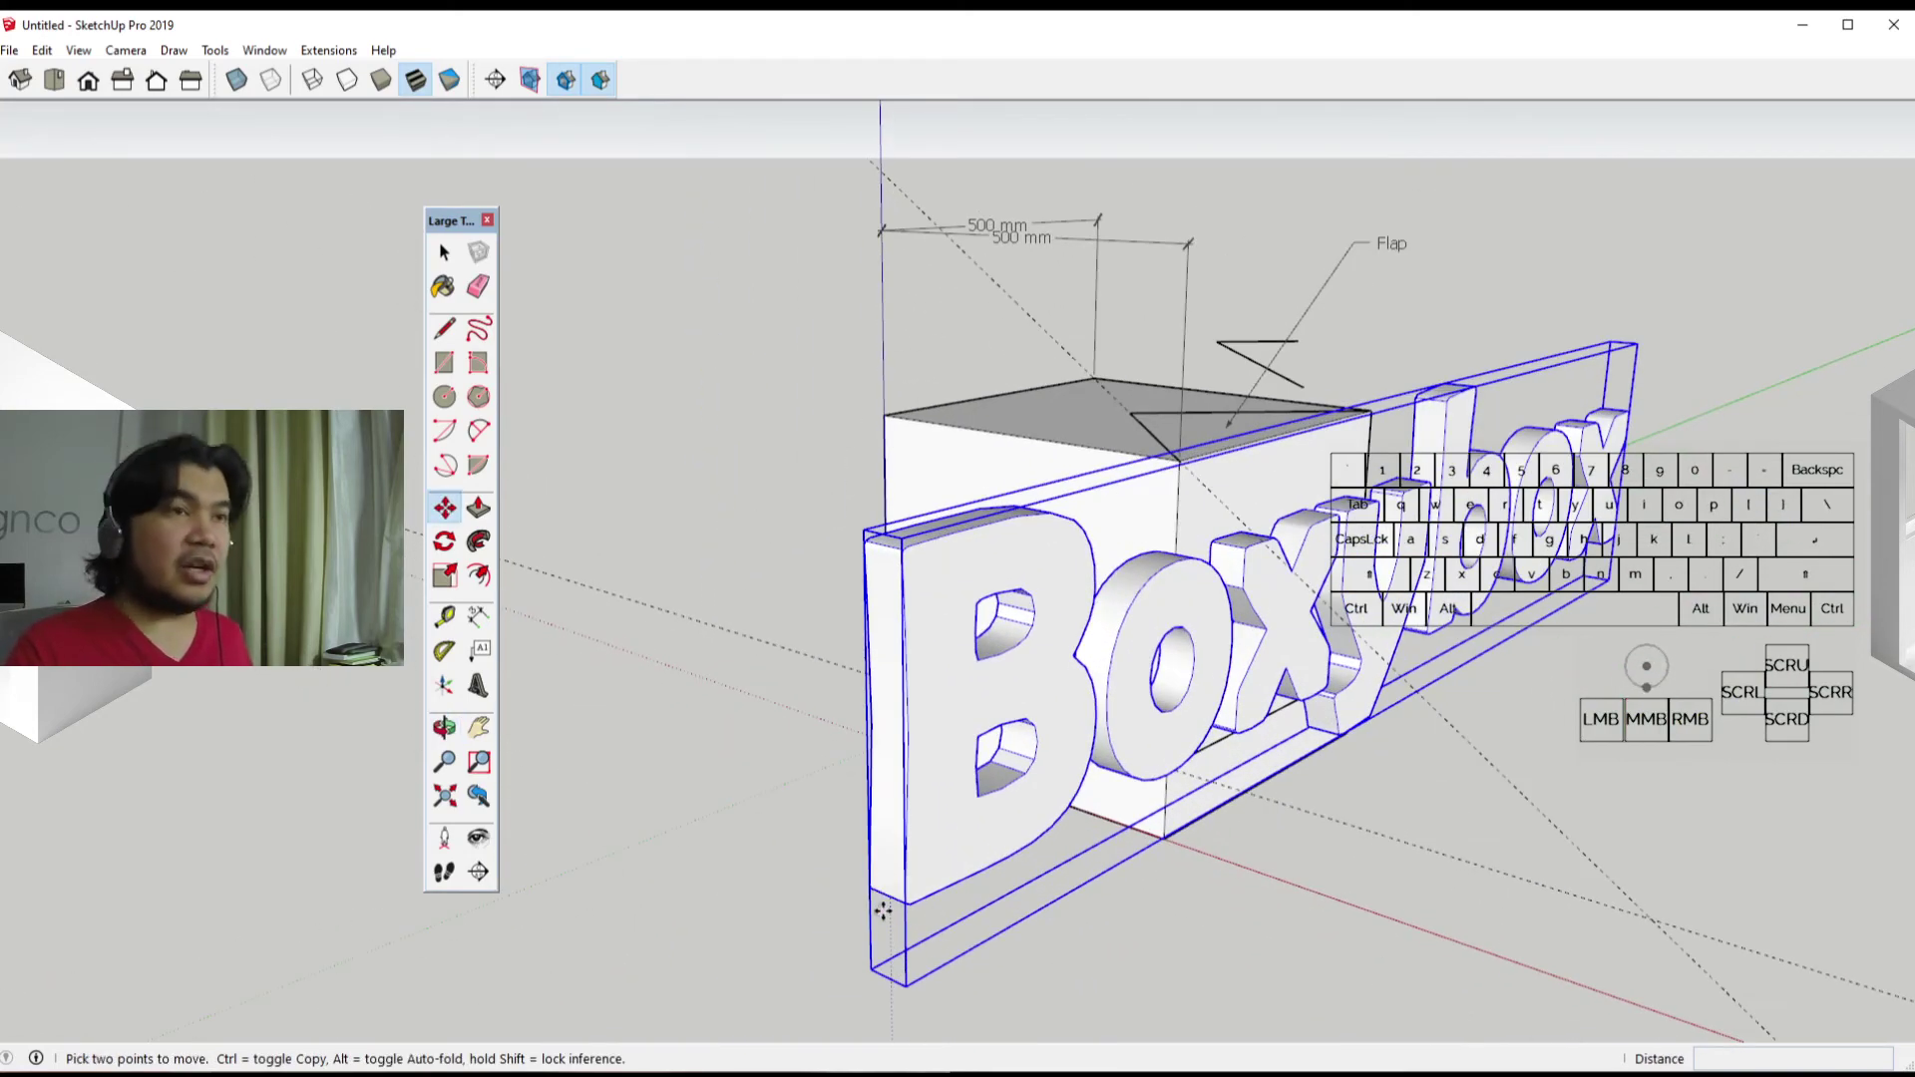
pyautogui.moveTo(885, 892); pyautogui.dragTo(982, 827, button='middle')
pyautogui.press('m')
pyautogui.click(982, 828)
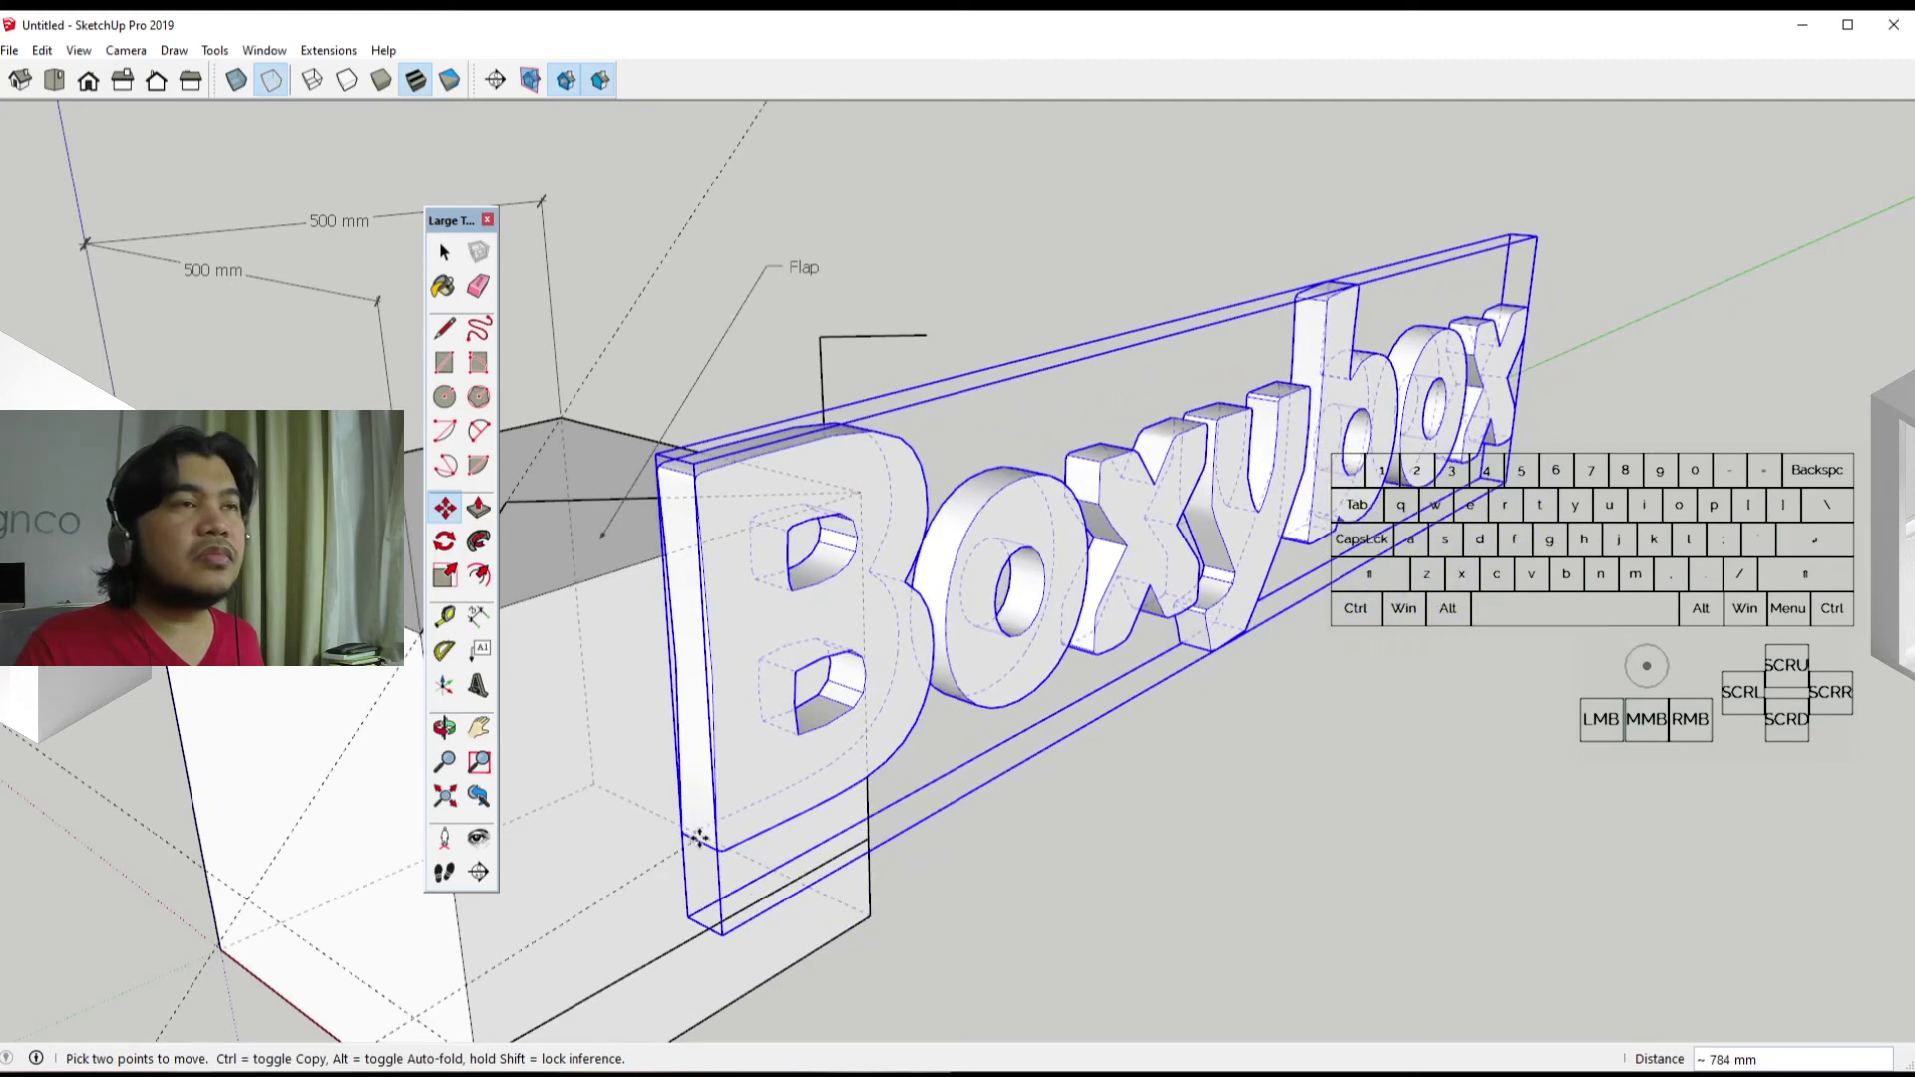
pyautogui.scroll(-2, 724, 848)
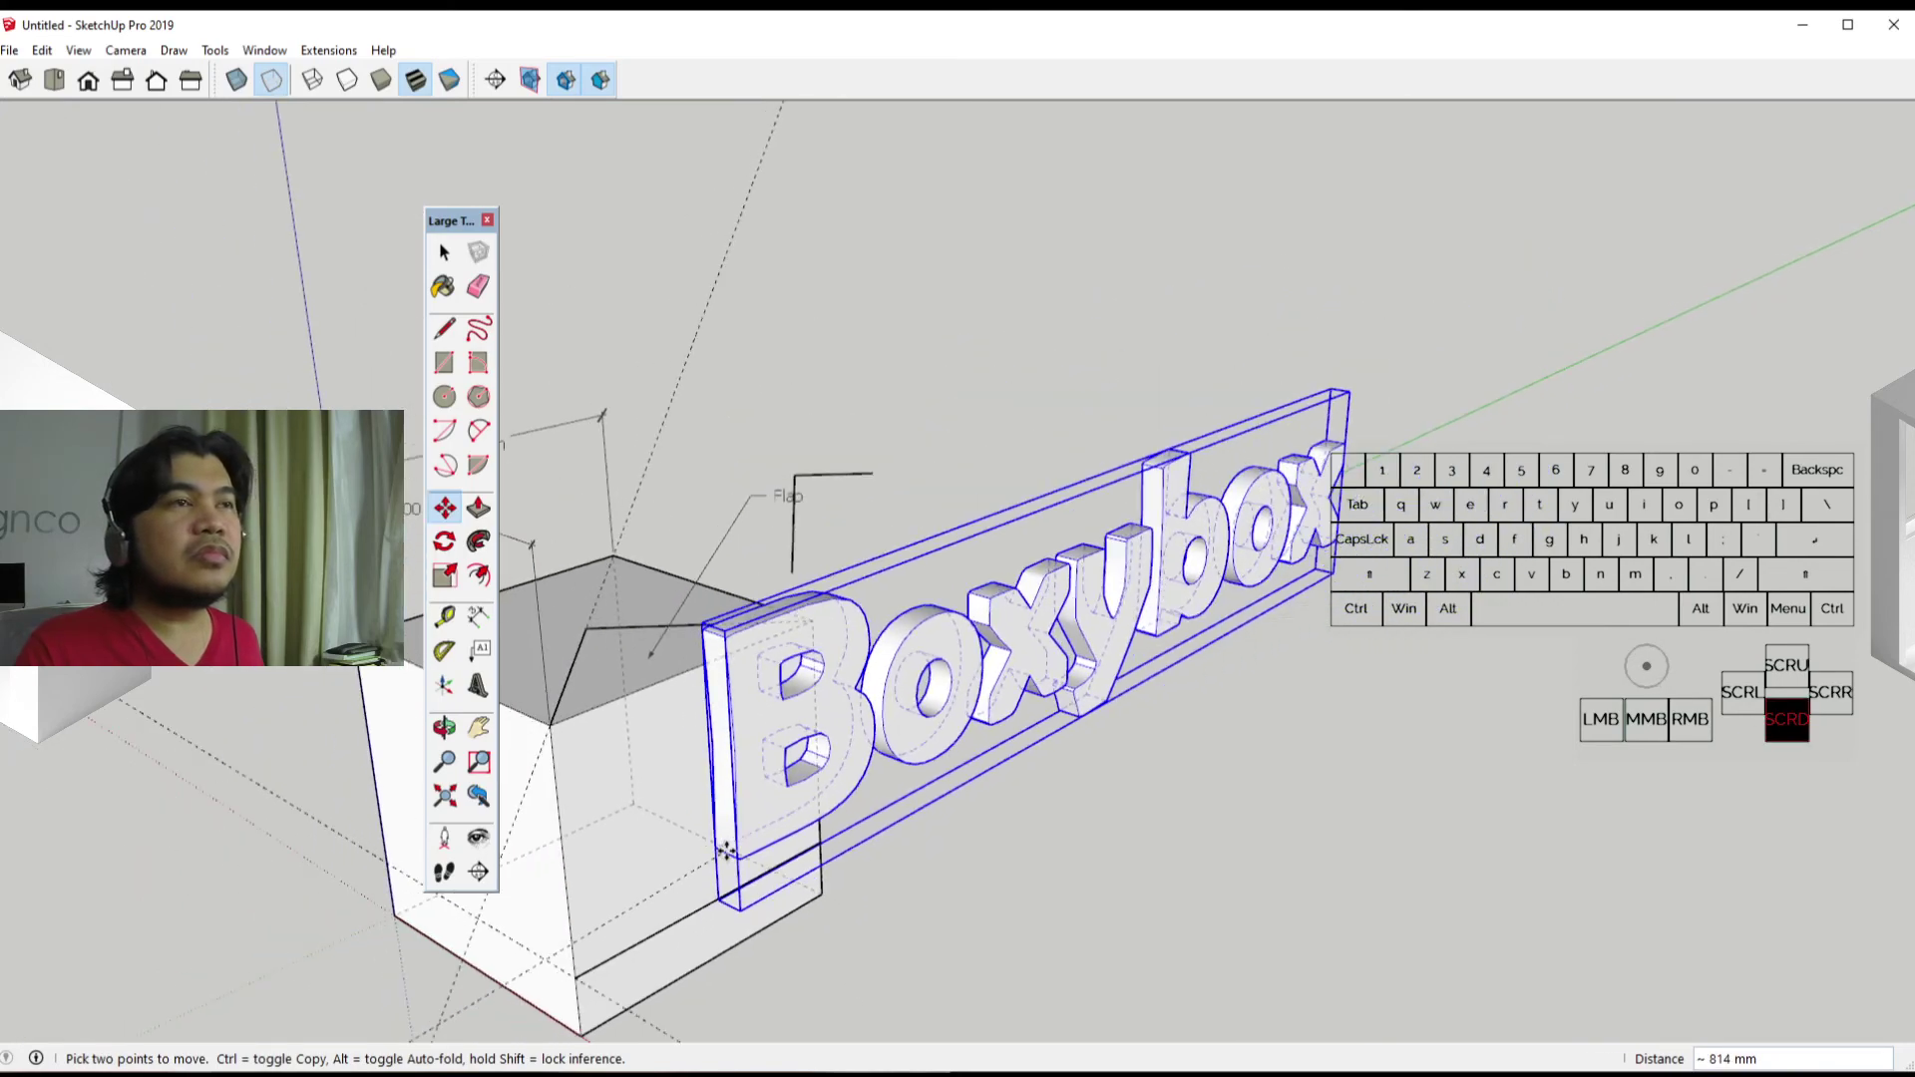
pyautogui.moveTo(703, 836)
pyautogui.mouseDown(button='middle')
pyautogui.moveTo(594, 727)
pyautogui.moveTo(654, 813)
pyautogui.mouseUp(button='middle')
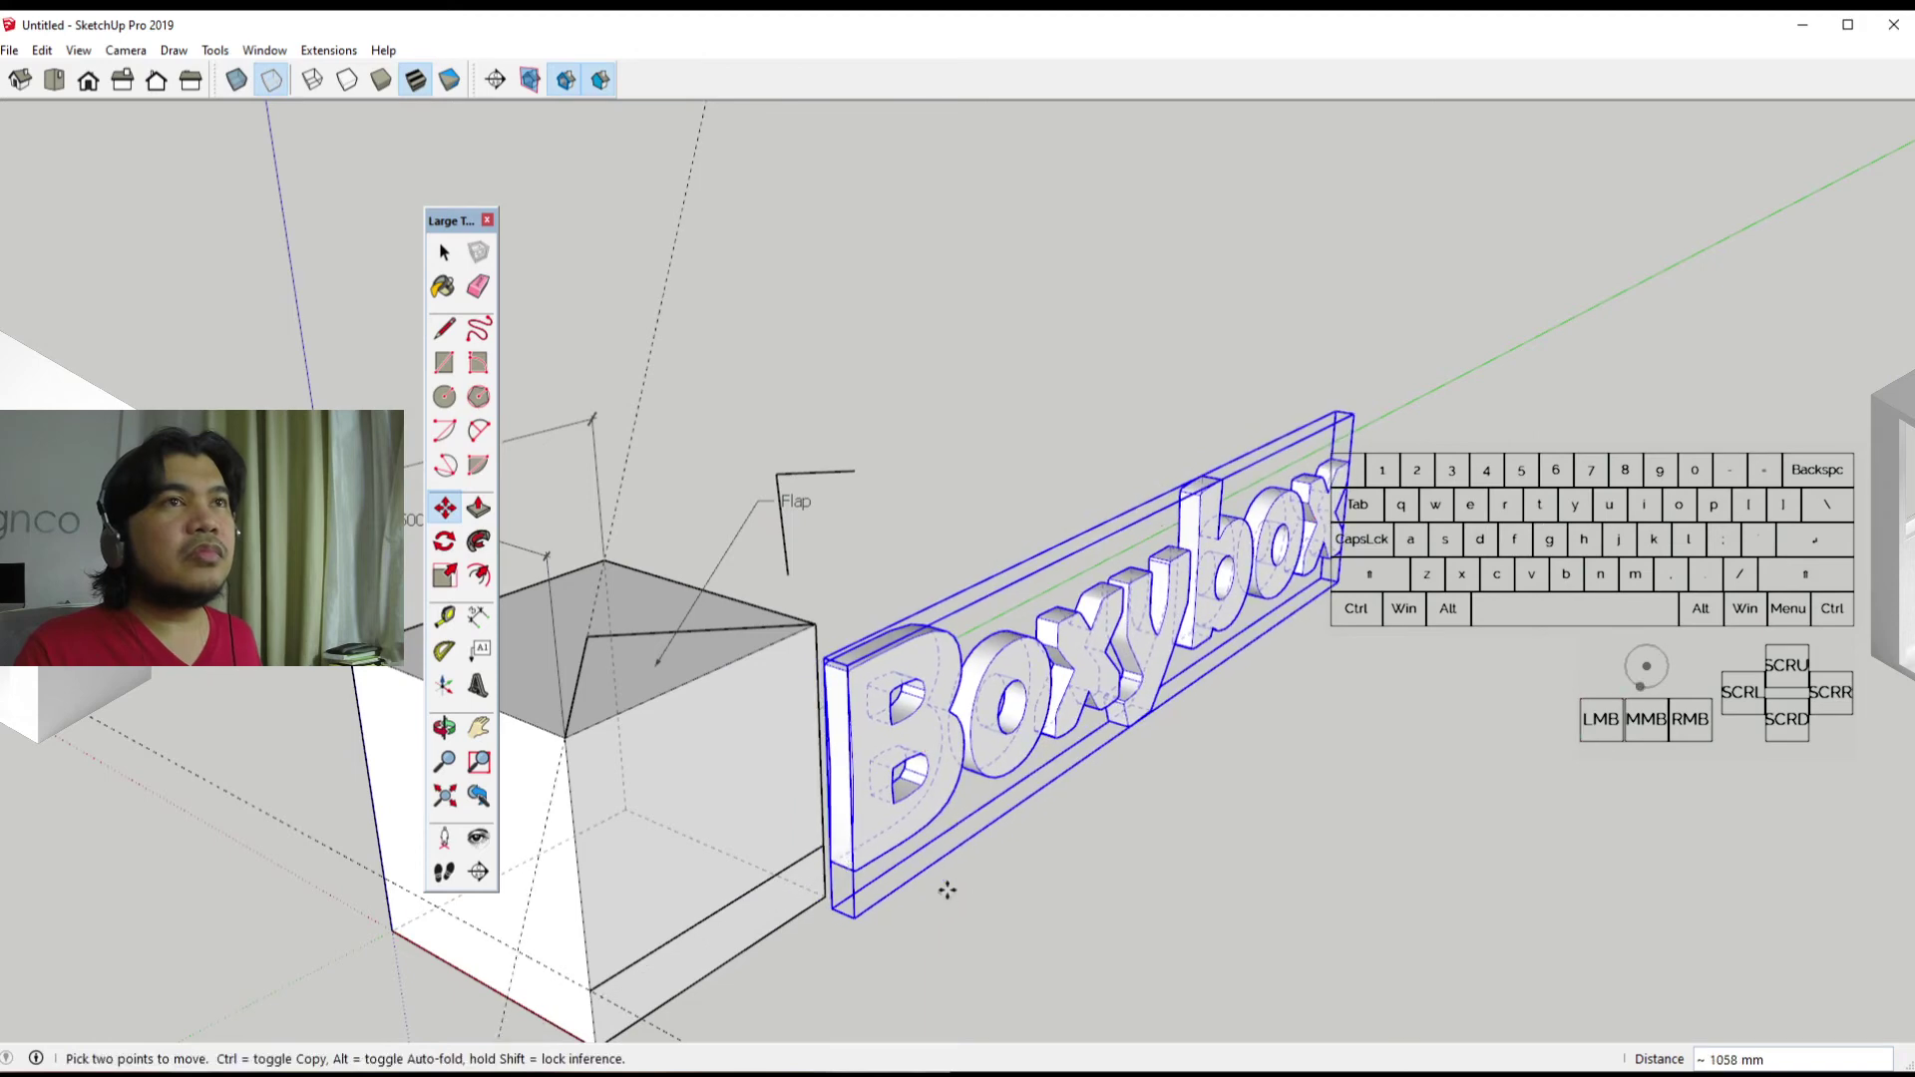
pyautogui.press('space')
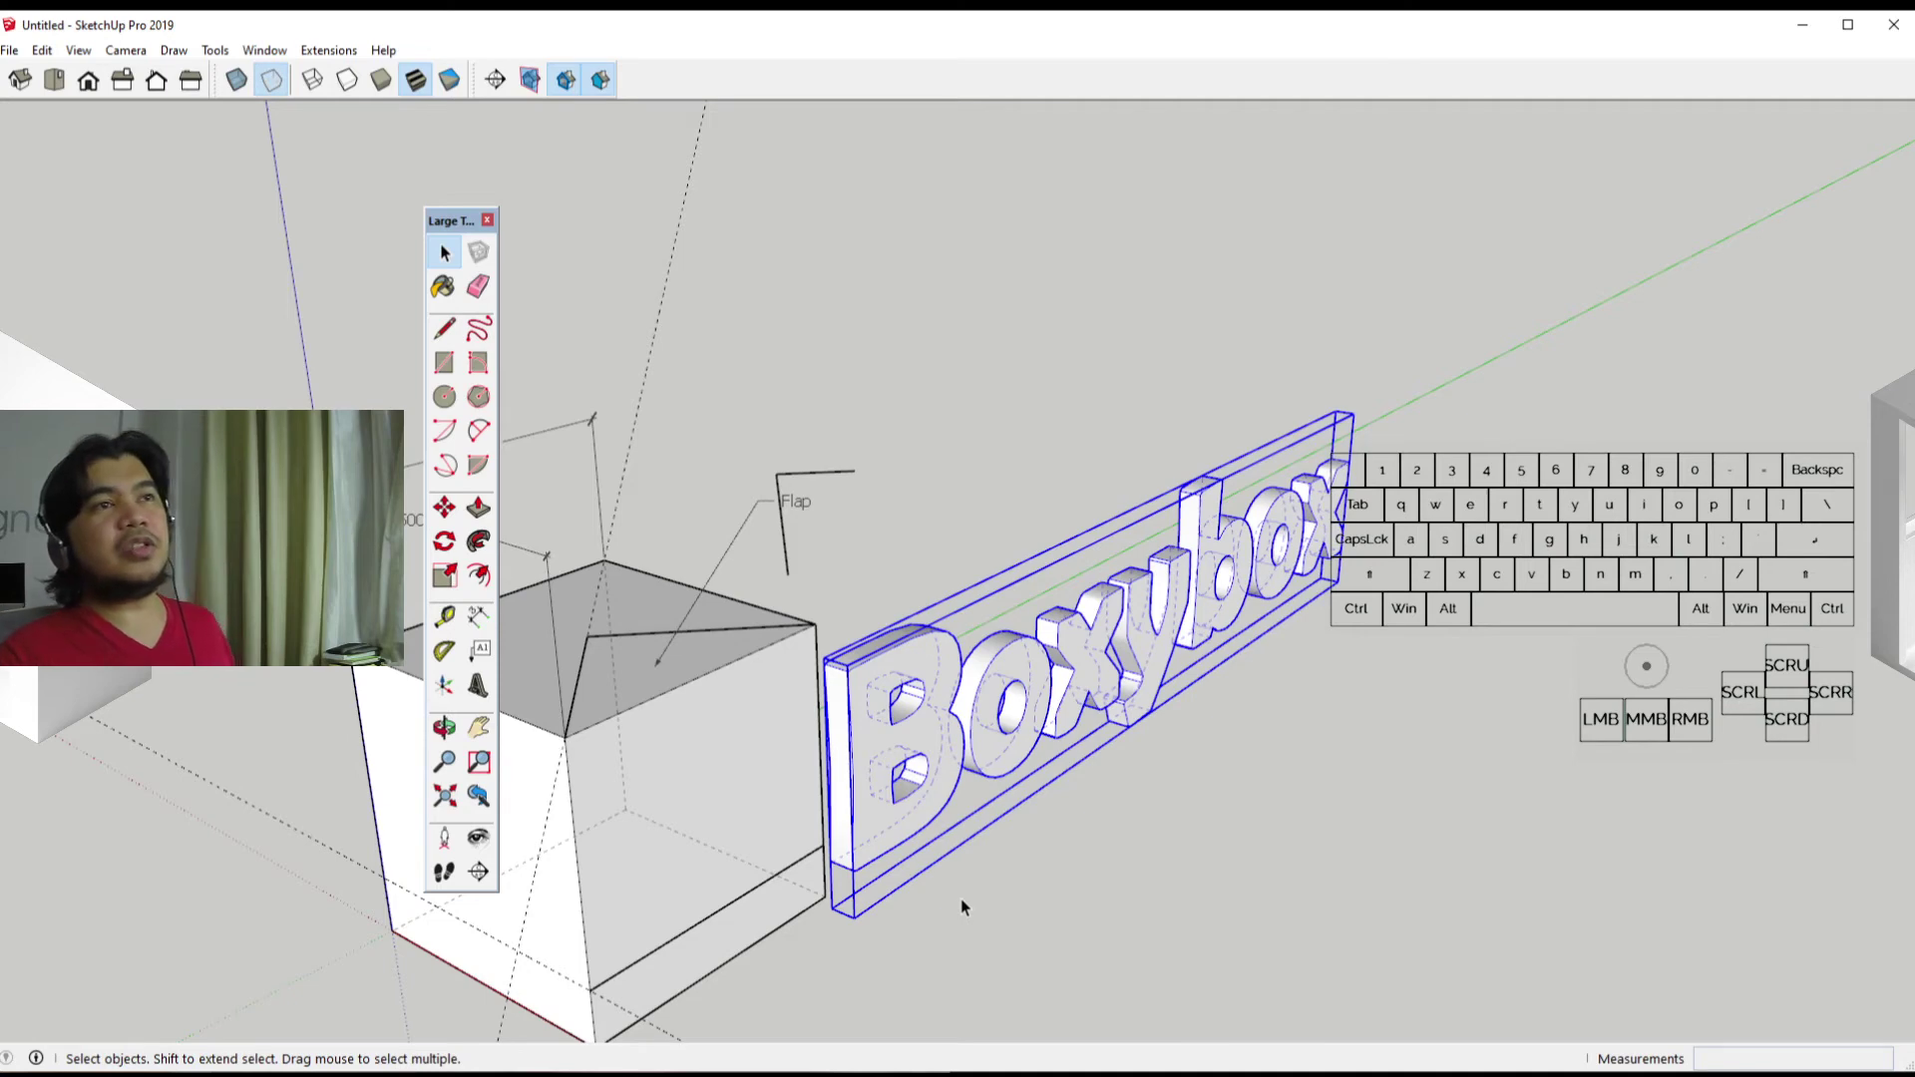
pyautogui.click(960, 899)
pyautogui.moveTo(961, 900); pyautogui.dragTo(1154, 821, button='middle')
pyautogui.press('k')
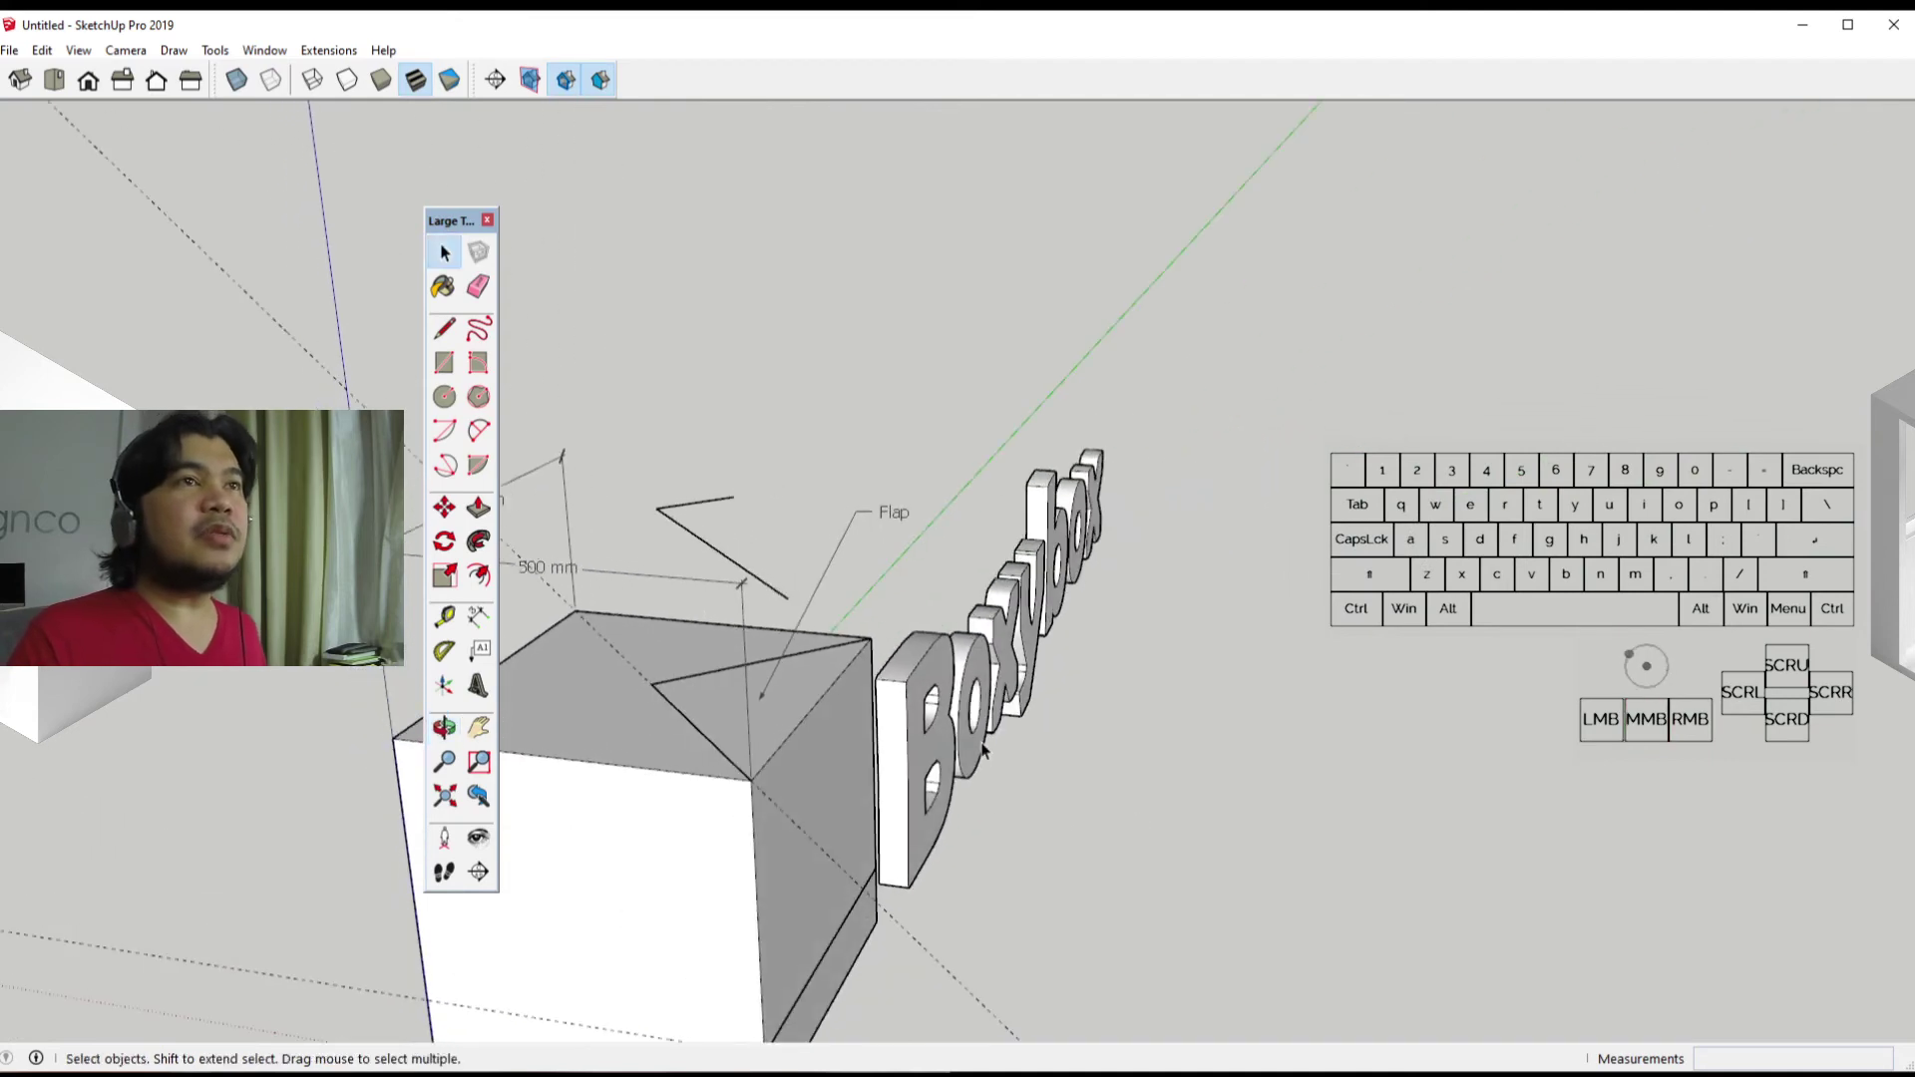
# Step: Move the Boxybox text back along the red axis, closer to the plane of the cube's side face
pyautogui.click(1001, 781)
pyautogui.moveTo(1001, 781); pyautogui.dragTo(740, 850, button='middle')
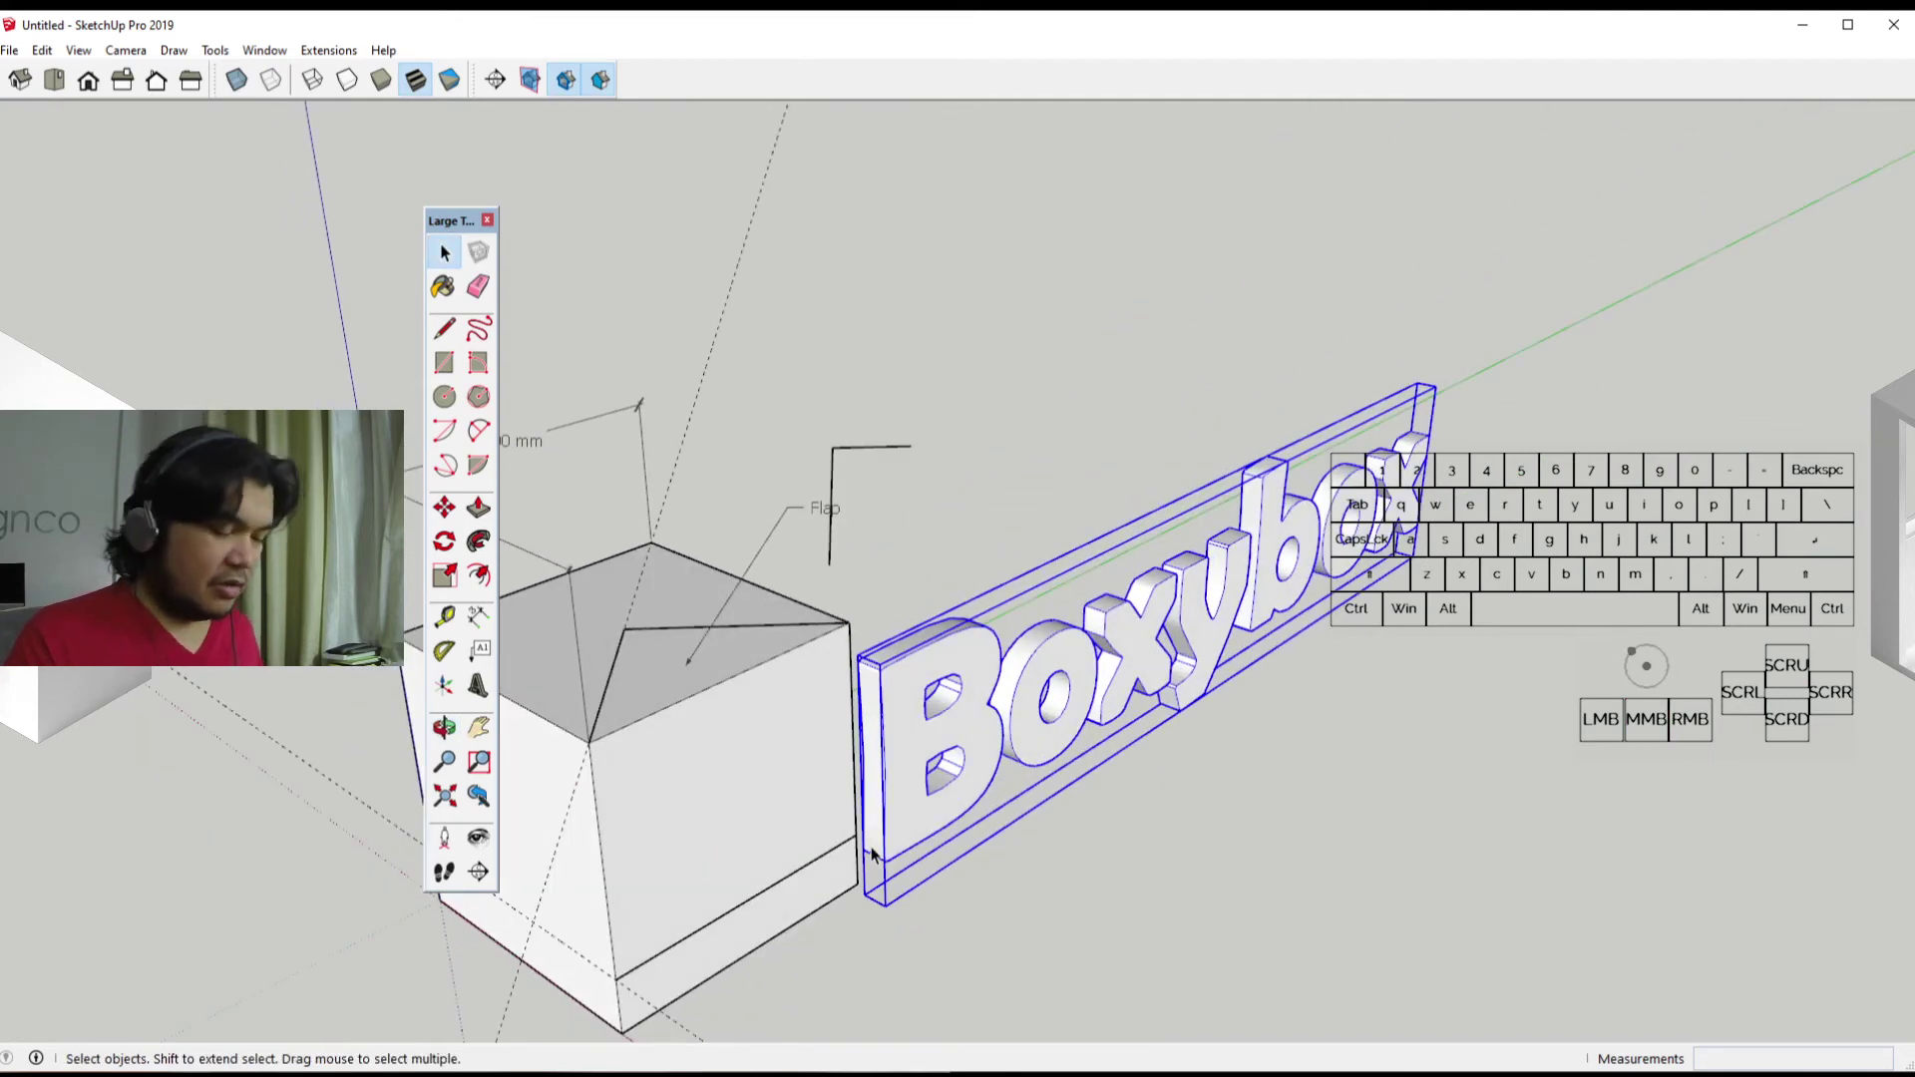
pyautogui.press('m')
pyautogui.click(1087, 934)
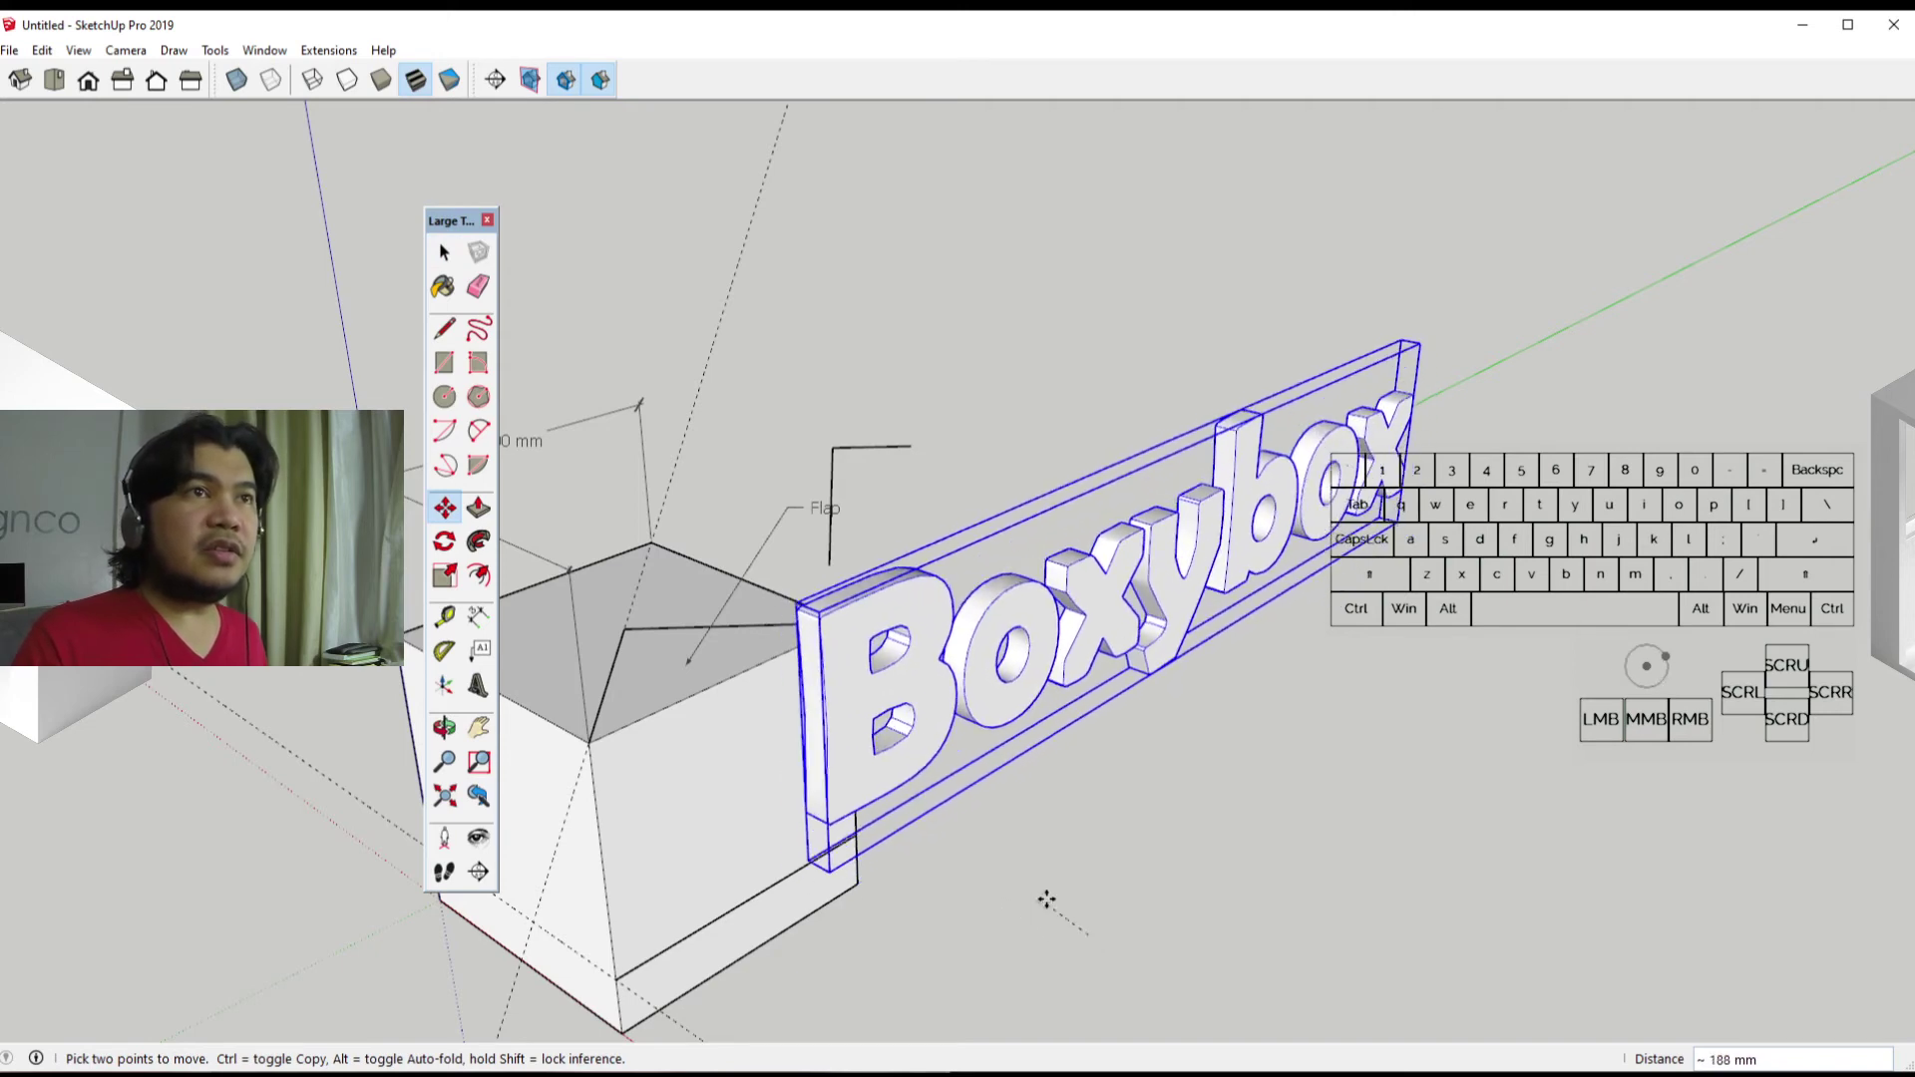
pyautogui.click(1064, 898)
pyautogui.moveTo(1064, 898)
pyautogui.mouseDown(button='middle')
pyautogui.moveTo(1137, 889)
pyautogui.moveTo(1052, 908)
pyautogui.moveTo(1056, 777)
pyautogui.moveTo(911, 812)
pyautogui.moveTo(1056, 790)
pyautogui.moveTo(1101, 727)
pyautogui.mouseUp(button='middle')
pyautogui.scroll(2, 1026, 872)
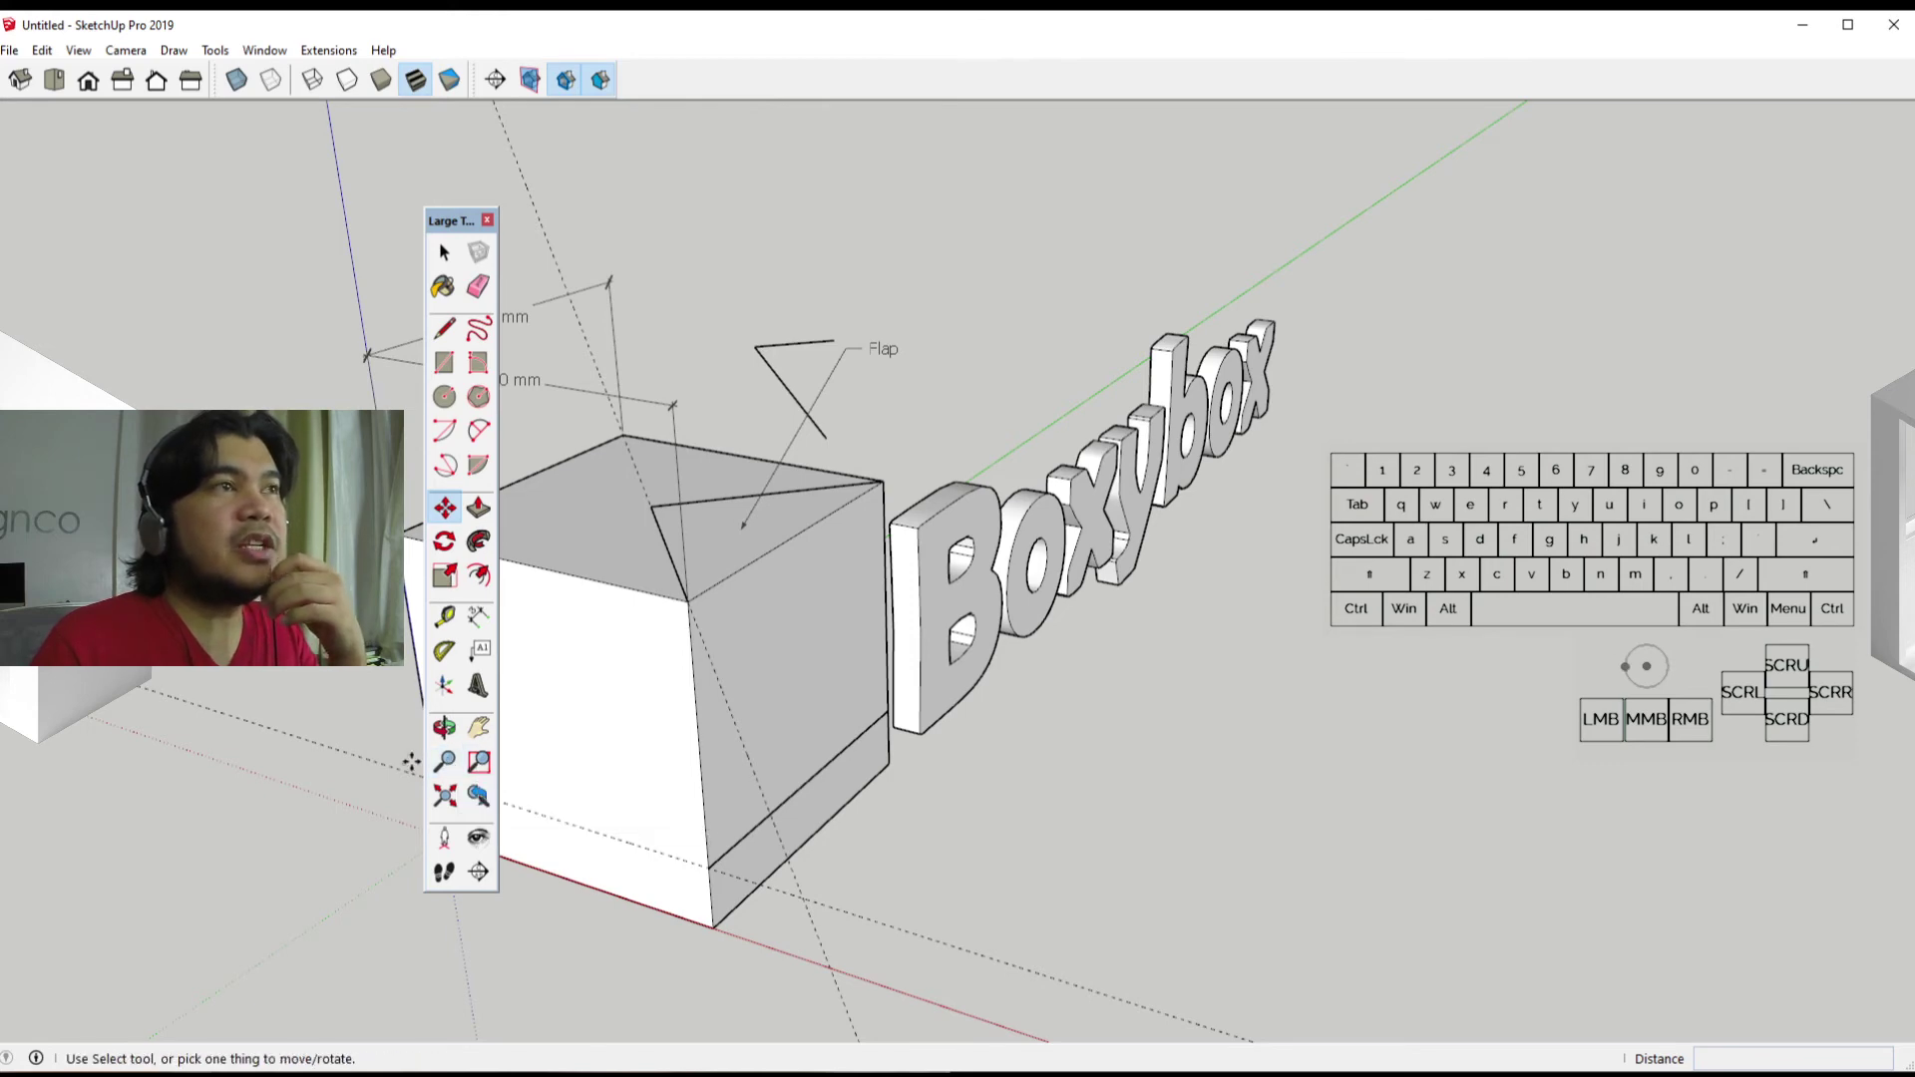
# Step: Try the Zoom tool on the model and frame the cube with Zoom Window
pyautogui.click(445, 762)
pyautogui.moveTo(738, 770); pyautogui.dragTo(705, 812)
pyautogui.click(479, 763)
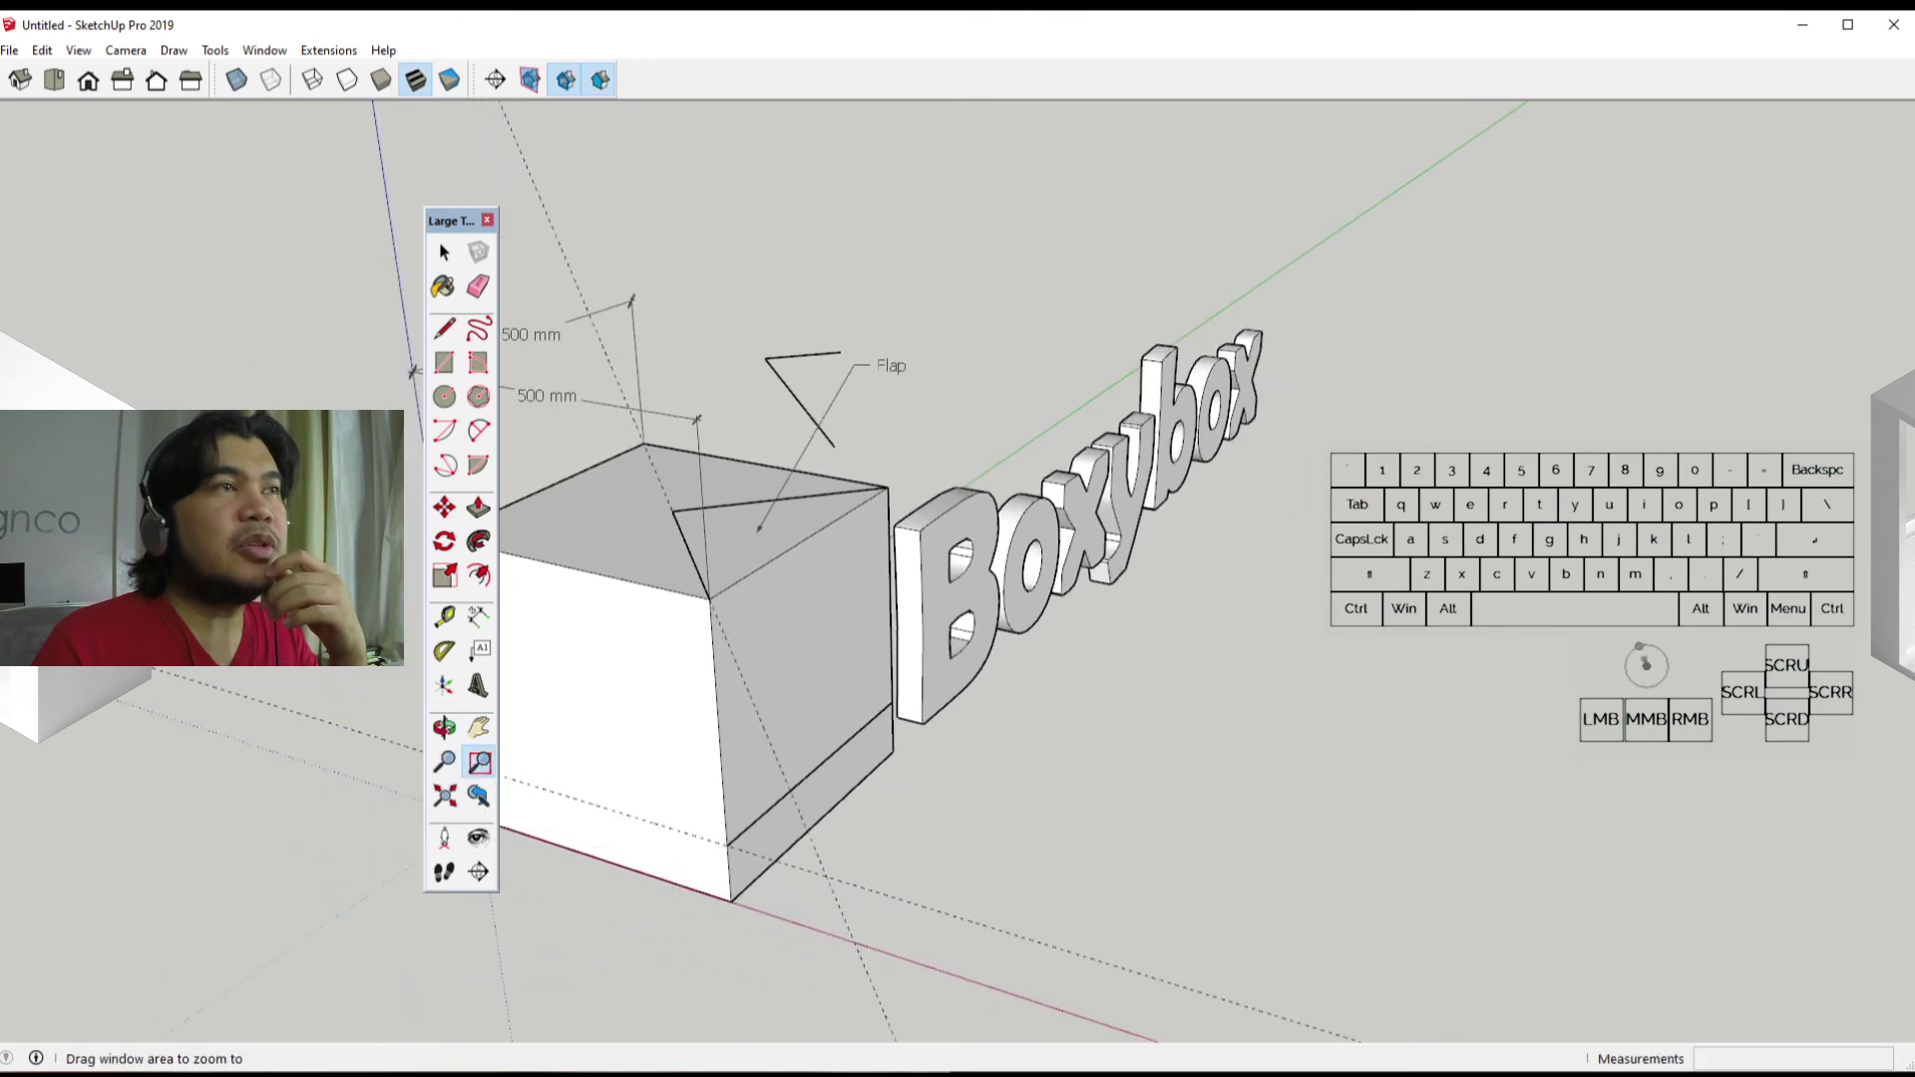
pyautogui.moveTo(354, 330); pyautogui.dragTo(1042, 888)
pyautogui.press('m')
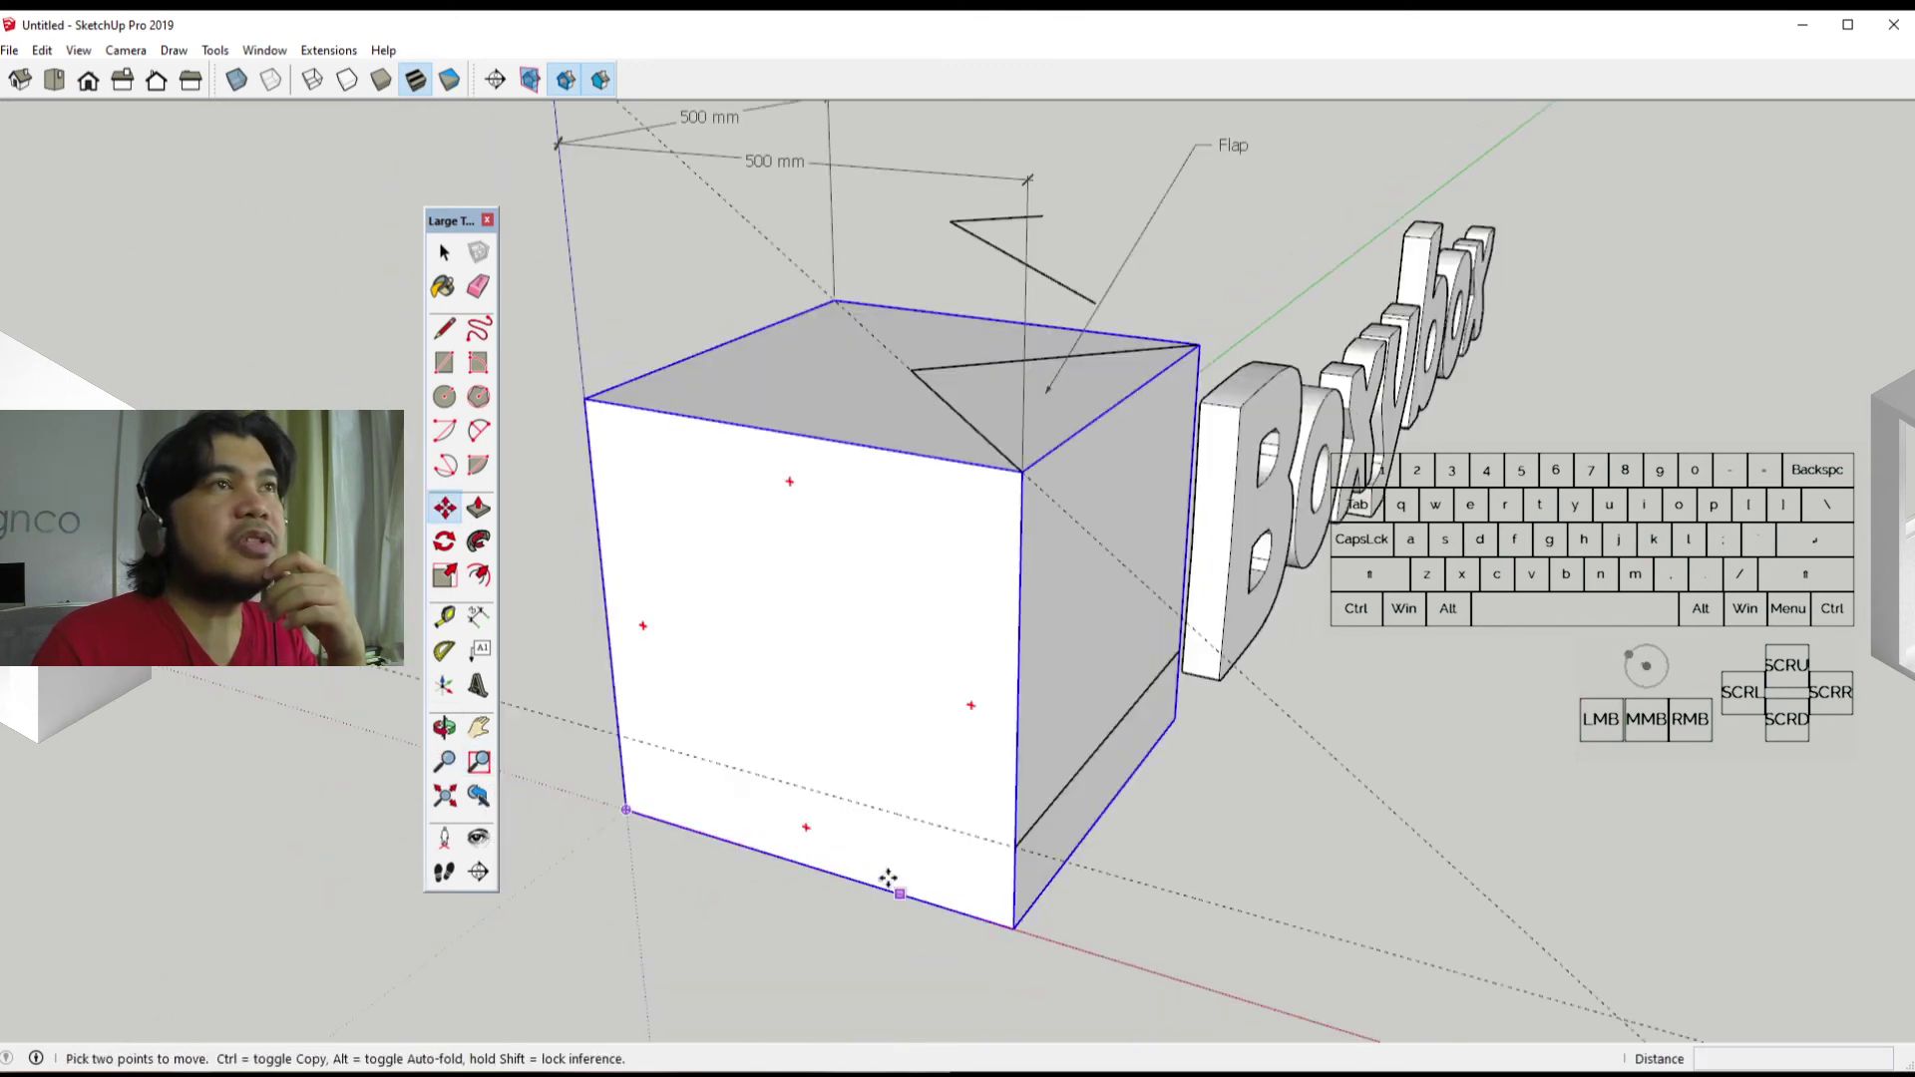
pyautogui.scroll(-2, 941, 791)
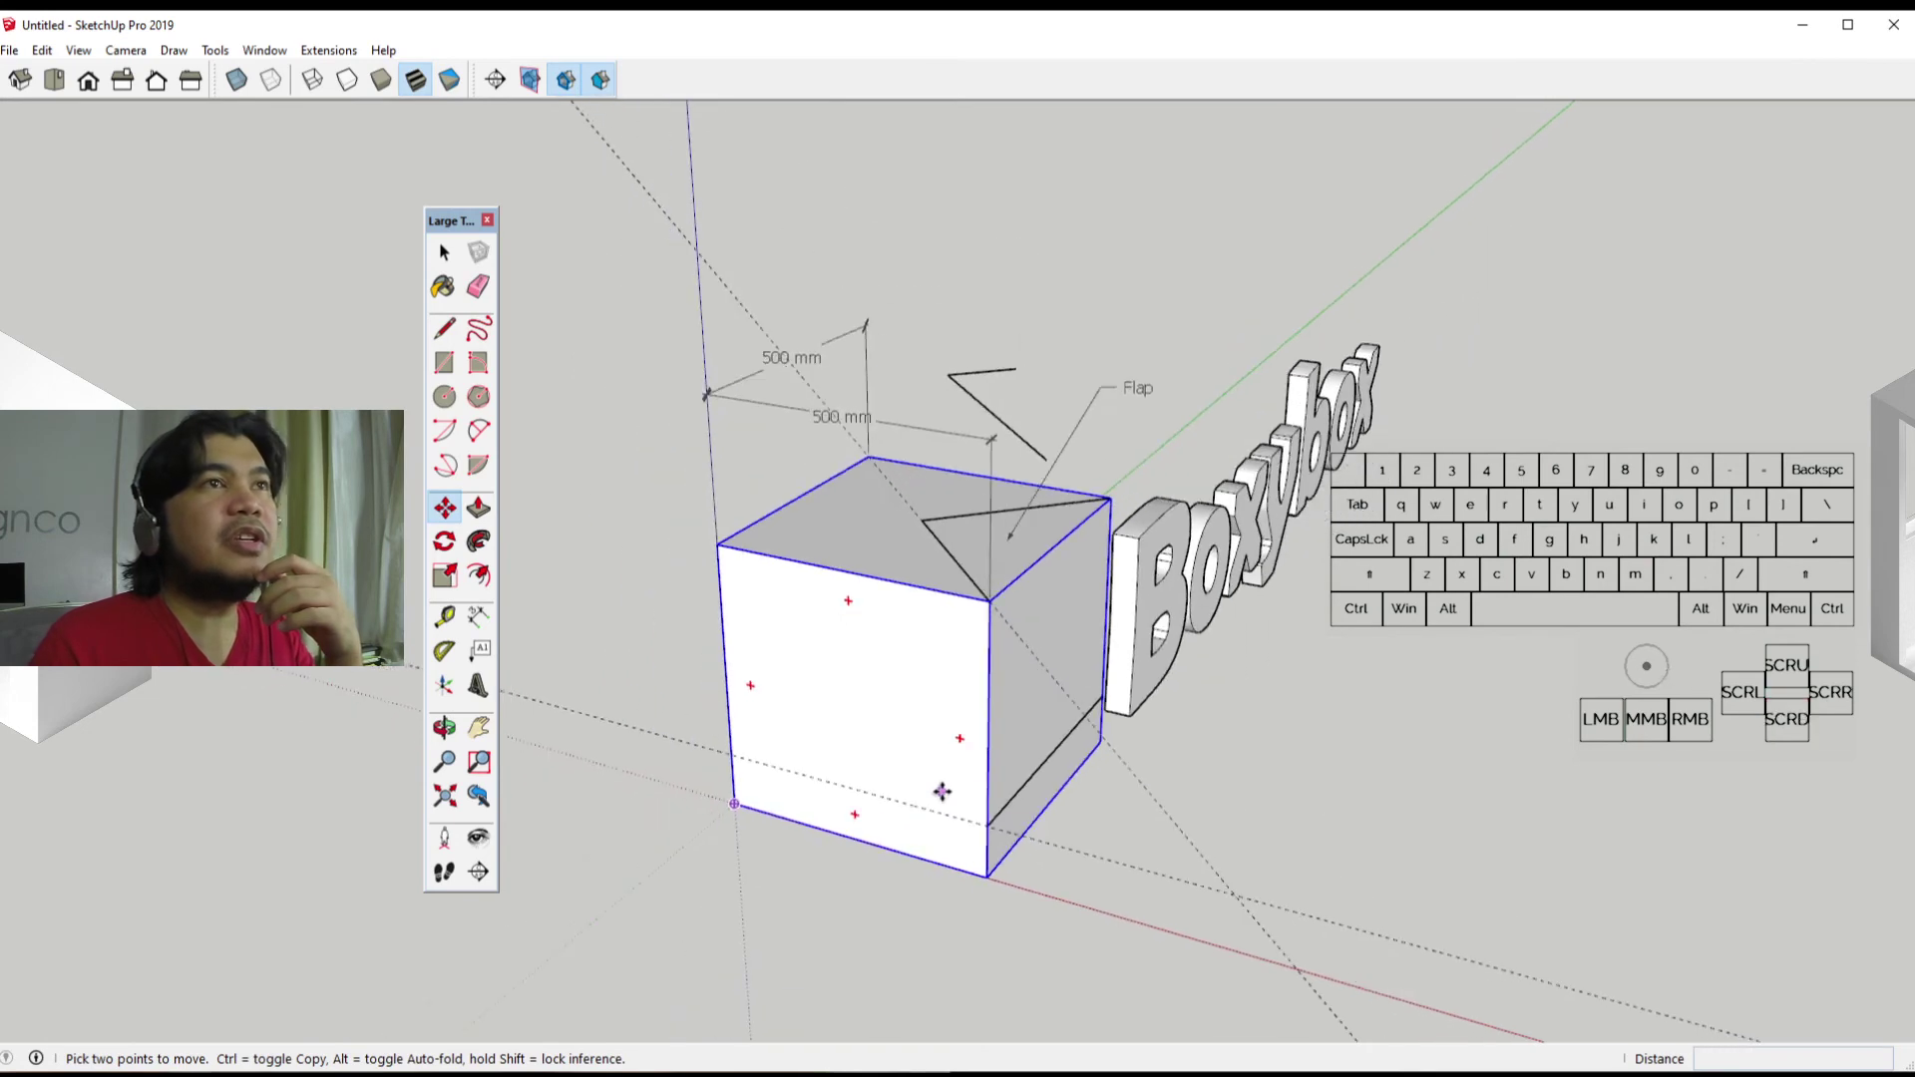
# Step: Pan across the model, fit it in view with Zoom Extents, and orbit to face the cube's side and the Boxybox text
pyautogui.keyDown('shift'); pyautogui.moveTo(941, 791); pyautogui.dragTo(735, 813, button='middle'); pyautogui.keyUp('shift')
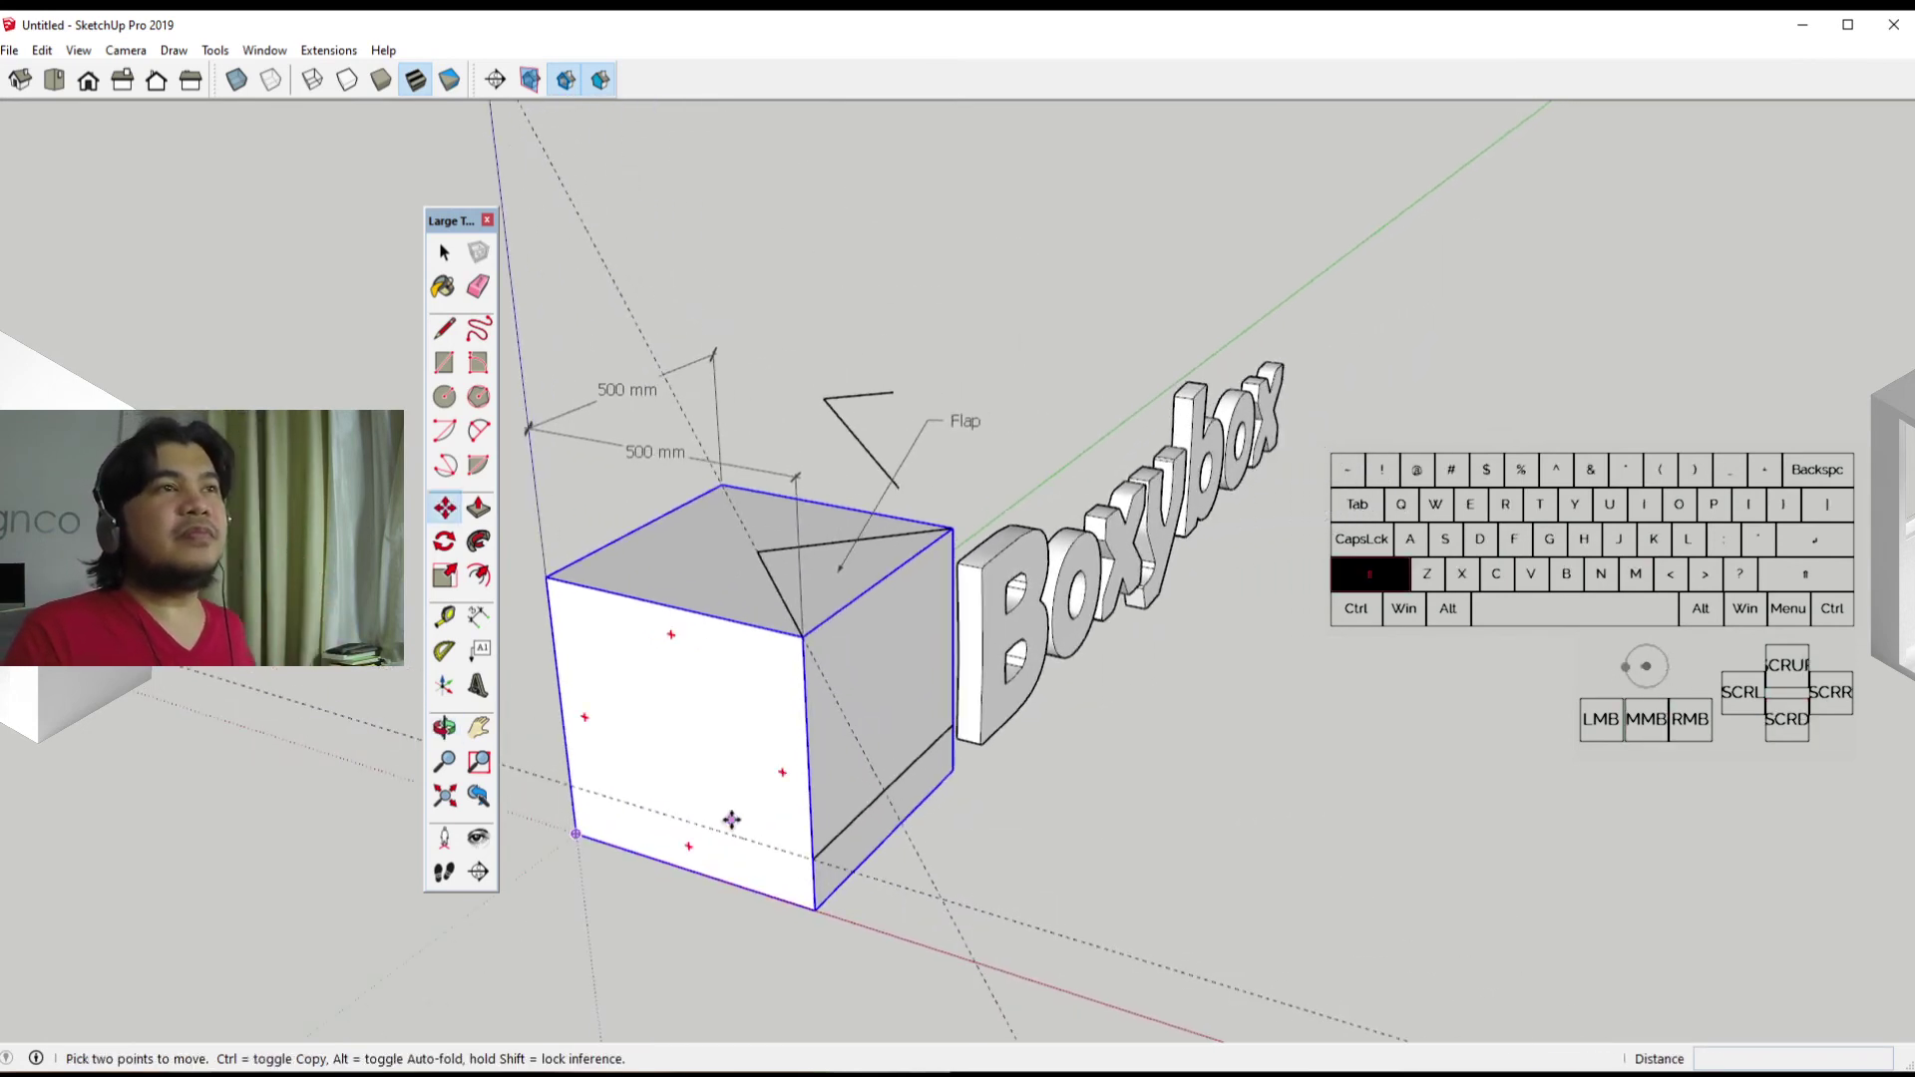
pyautogui.scroll(2, 735, 813)
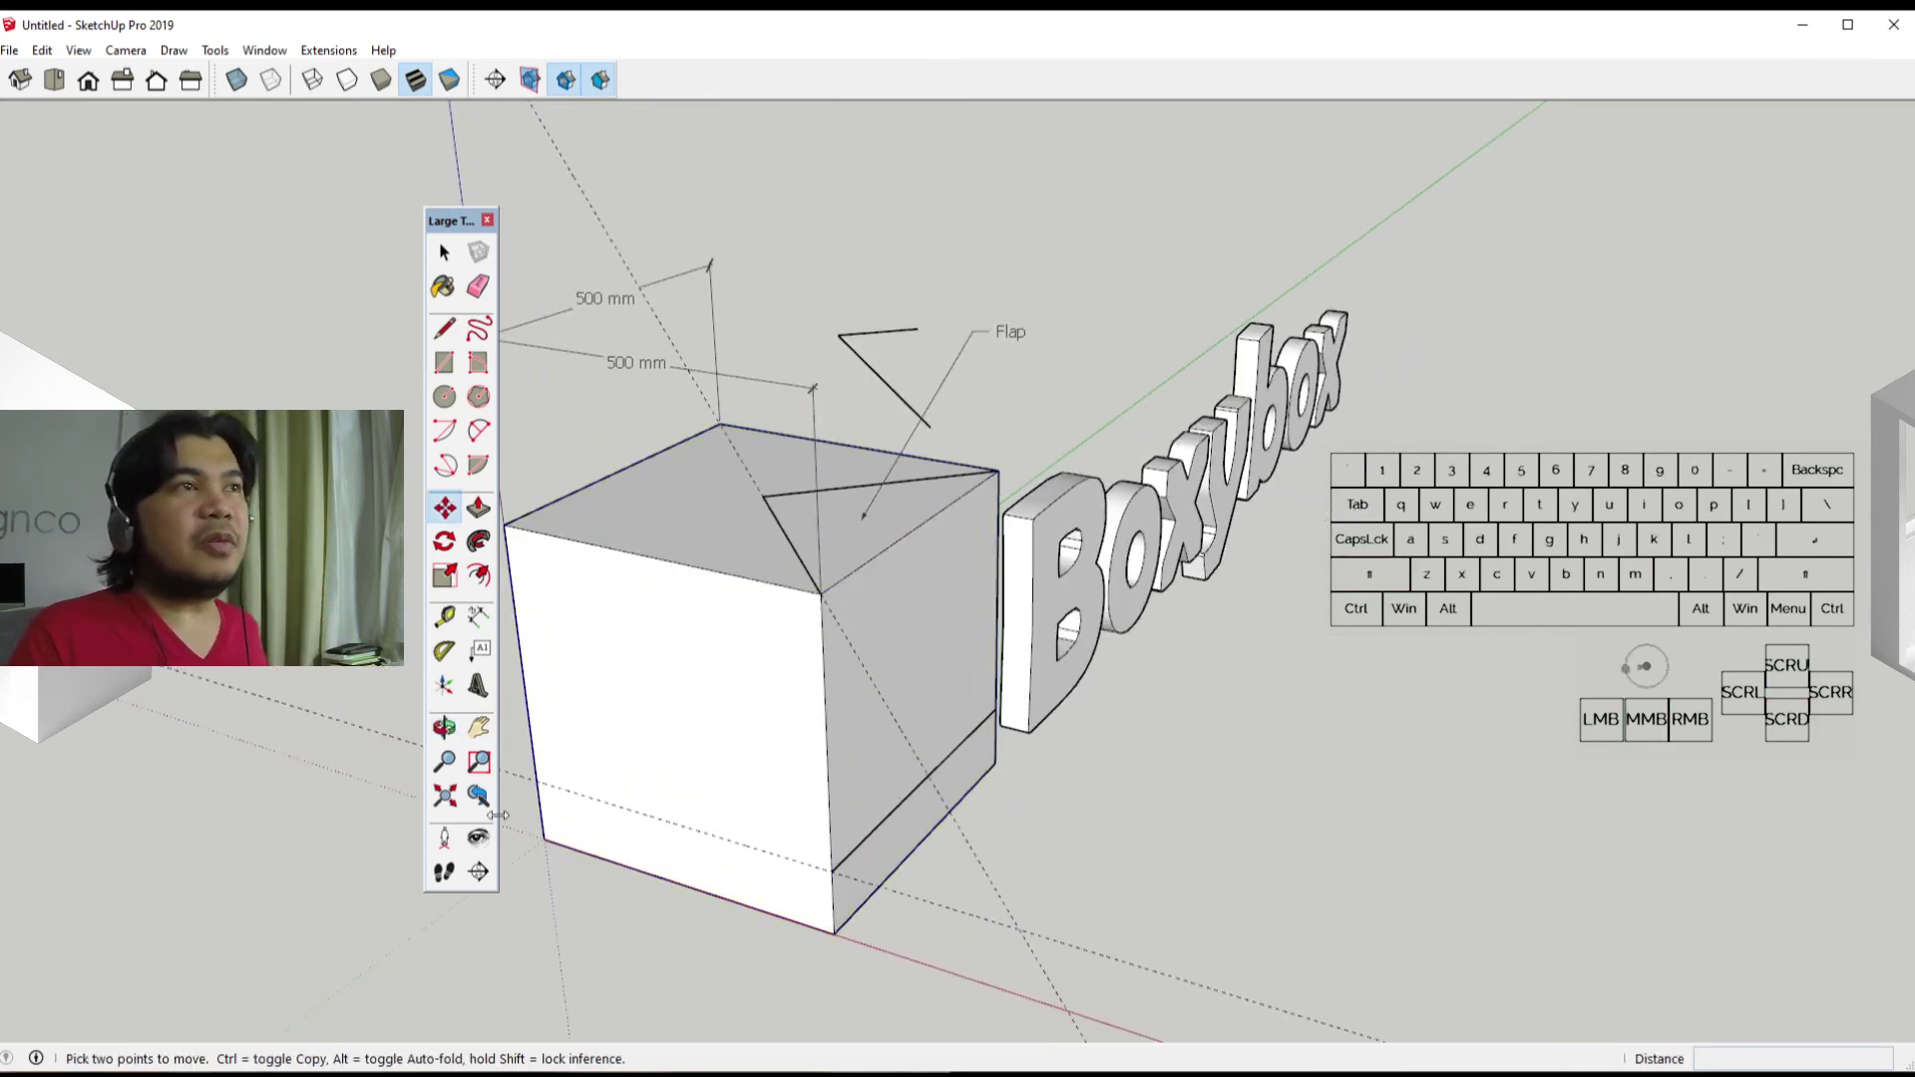
pyautogui.click(446, 795)
pyautogui.moveTo(1154, 735); pyautogui.dragTo(526, 788, button='middle')
pyautogui.press('m')
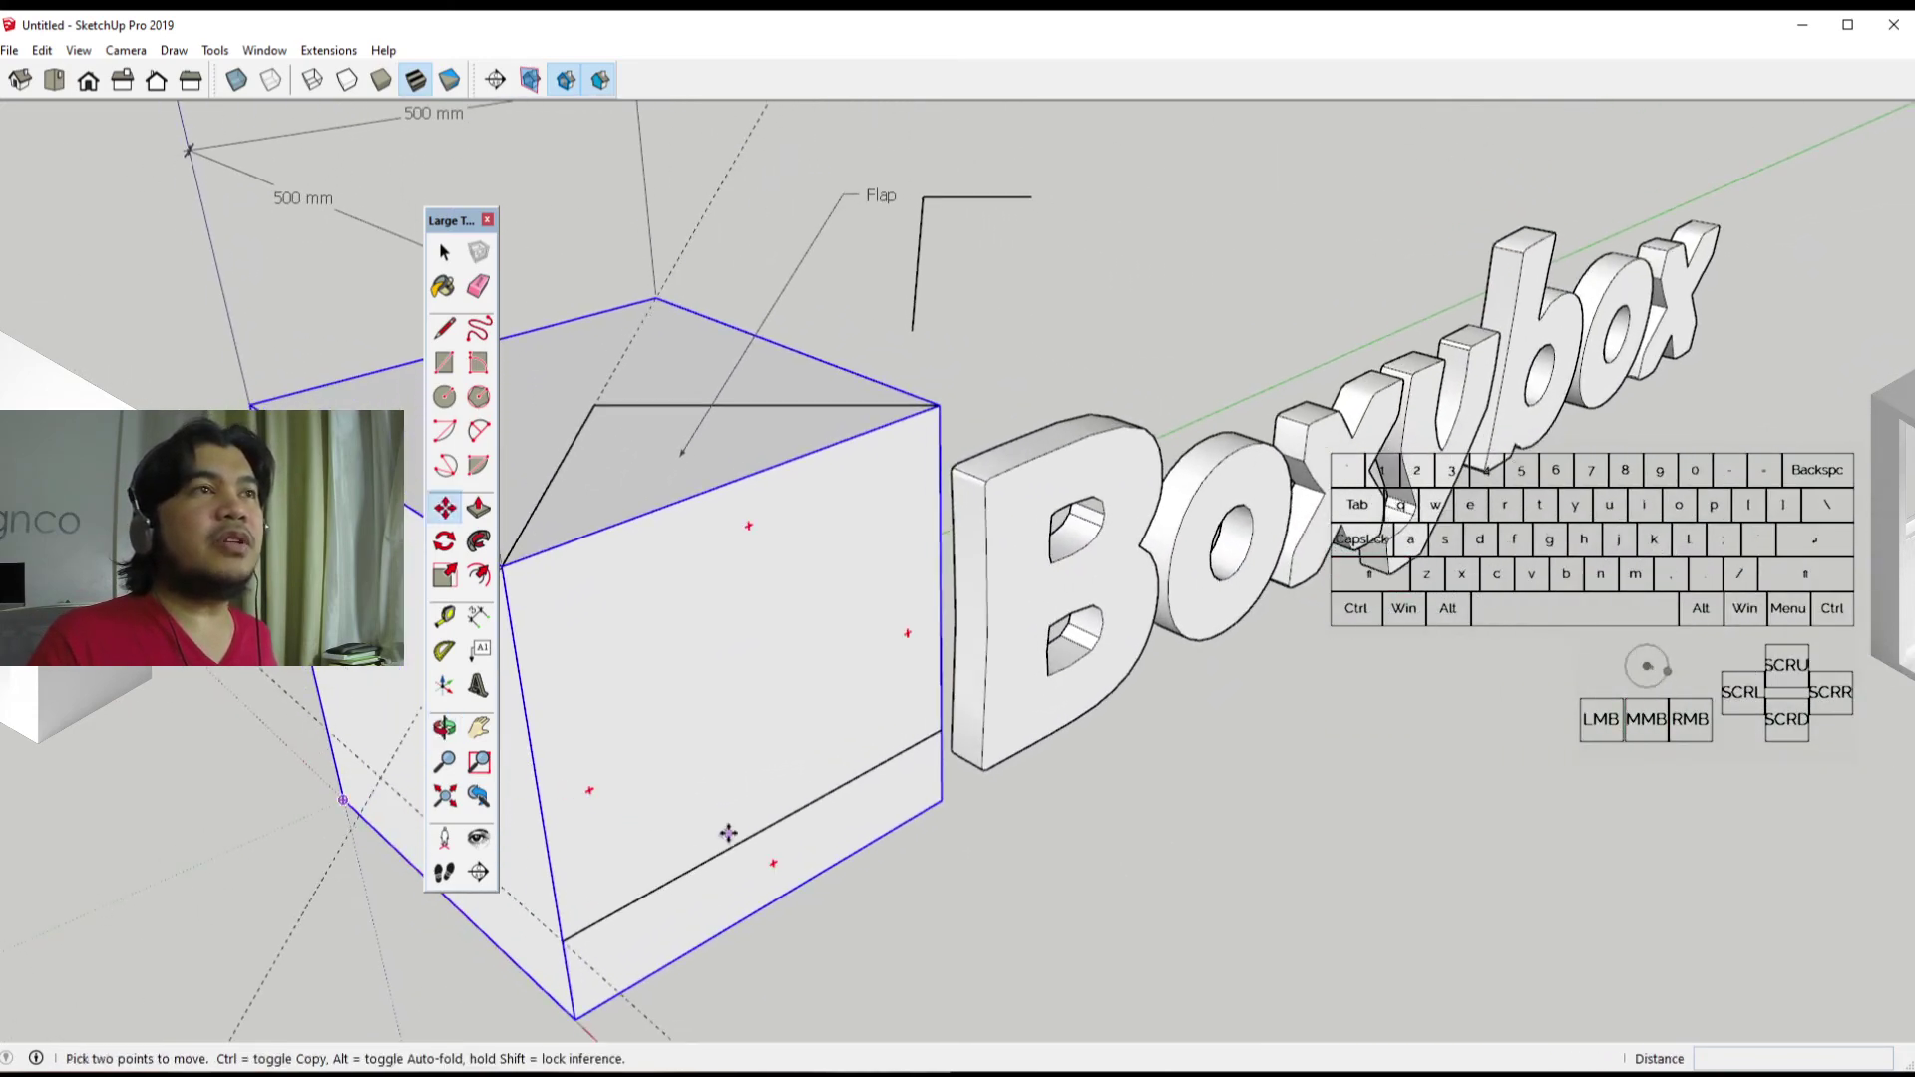
pyautogui.moveTo(728, 833); pyautogui.dragTo(698, 695, button='middle')
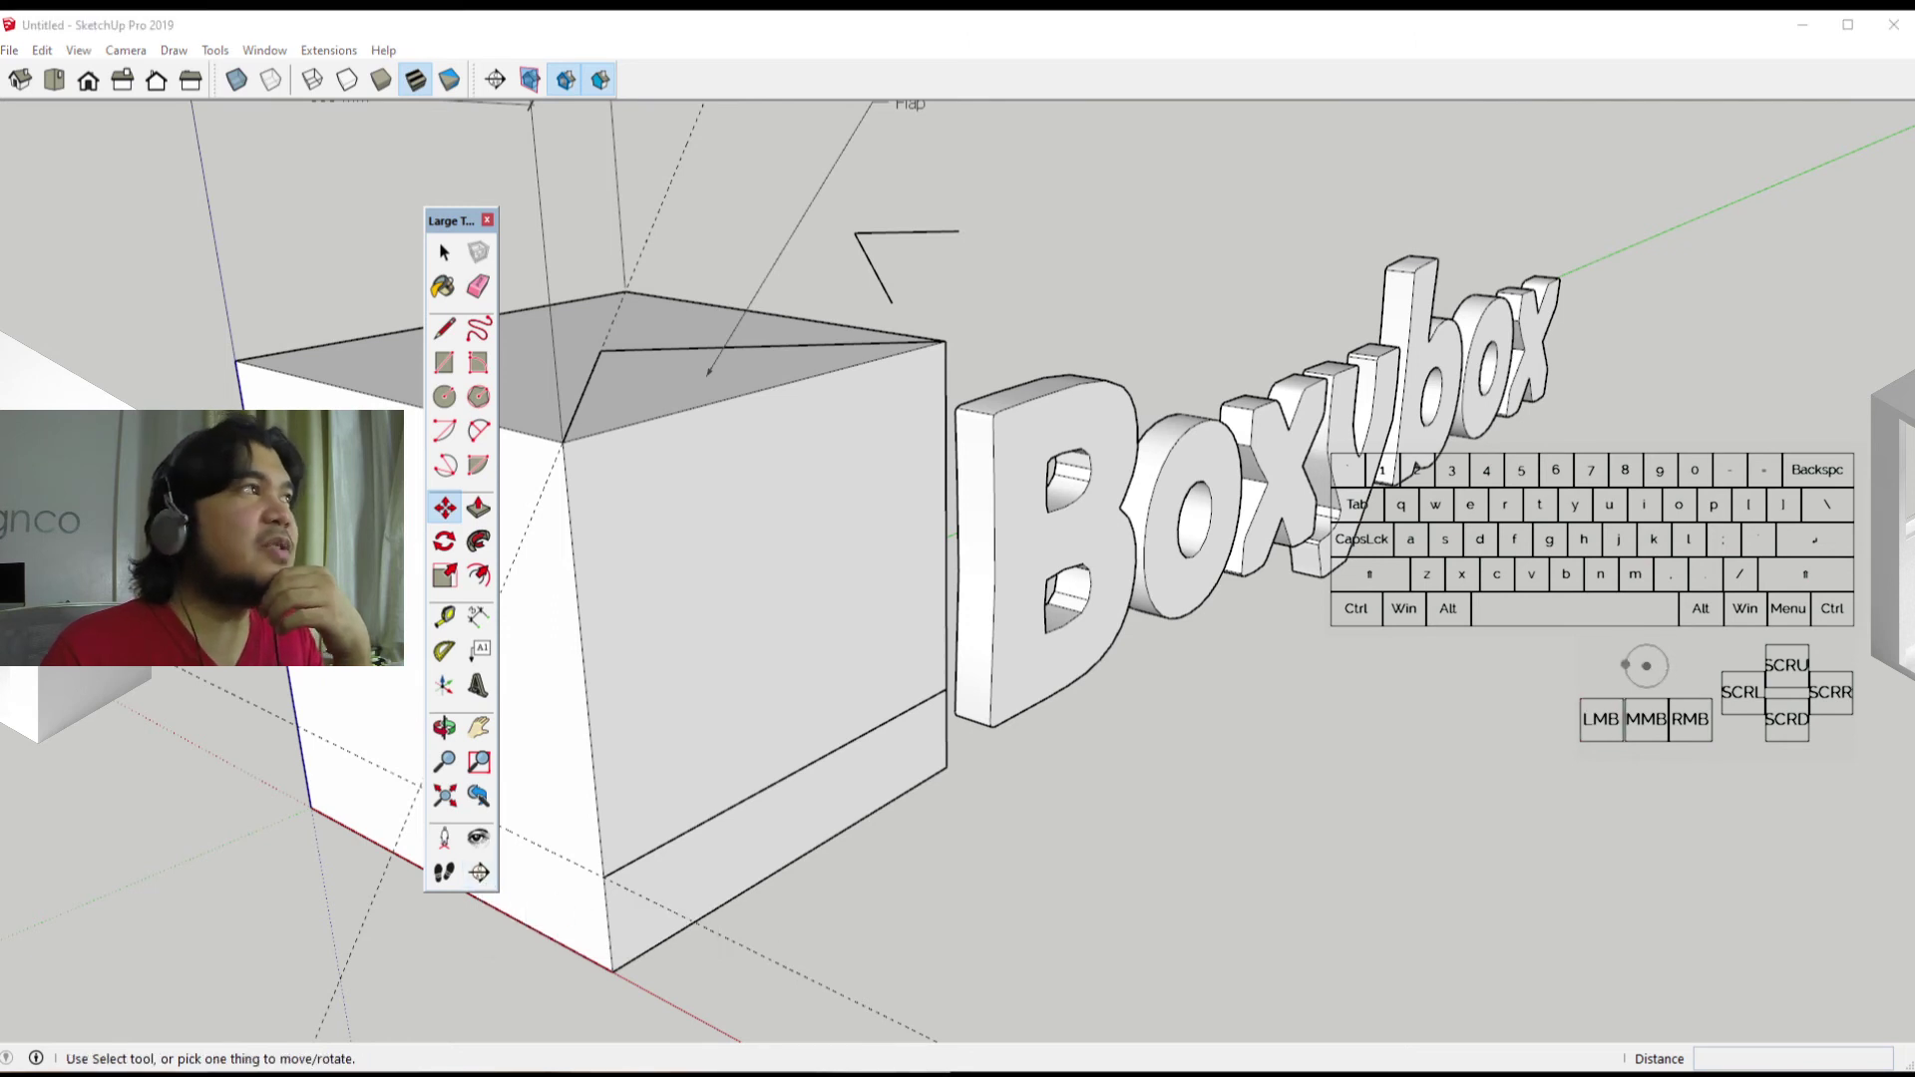
# Step: Place a section plane named Section 1 with symbol 1 on the cube's side face nearest the Boxybox text
pyautogui.click(479, 872)
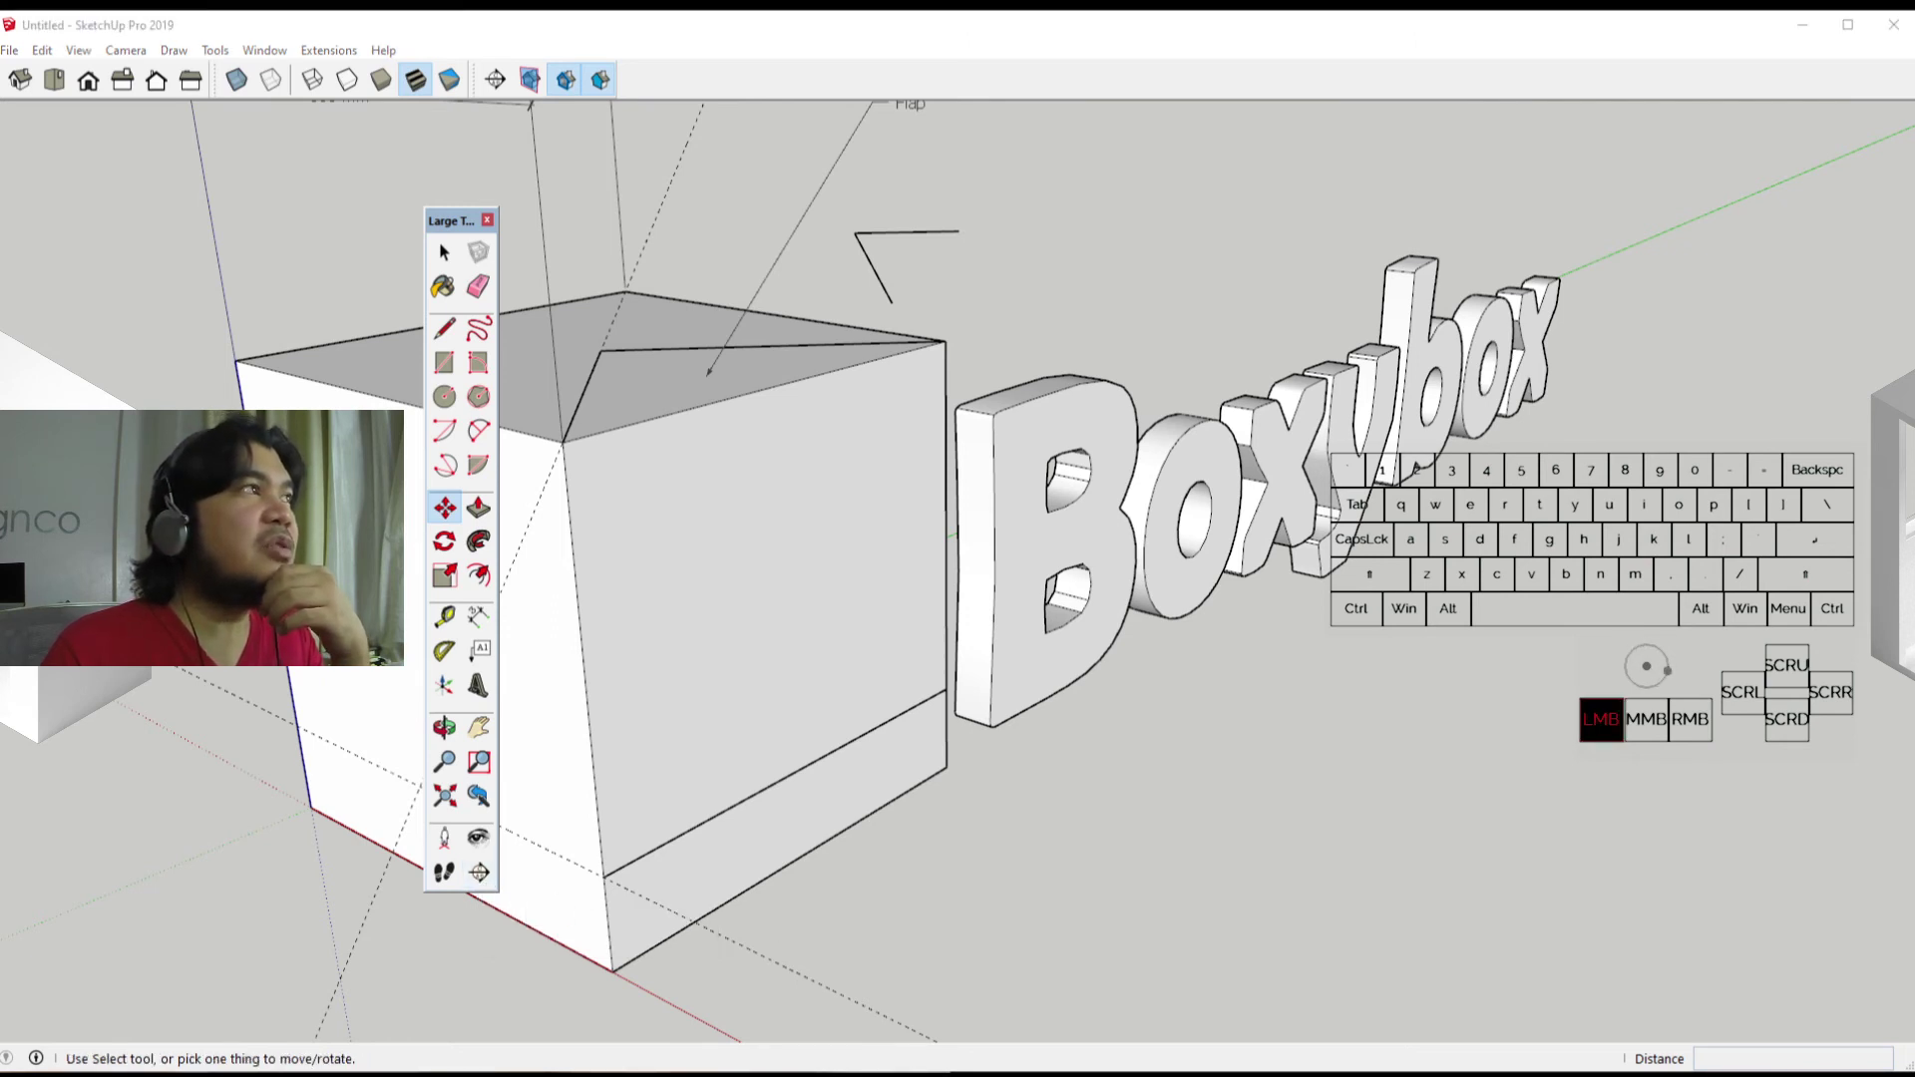
pyautogui.moveTo(817, 527); pyautogui.dragTo(1121, 513)
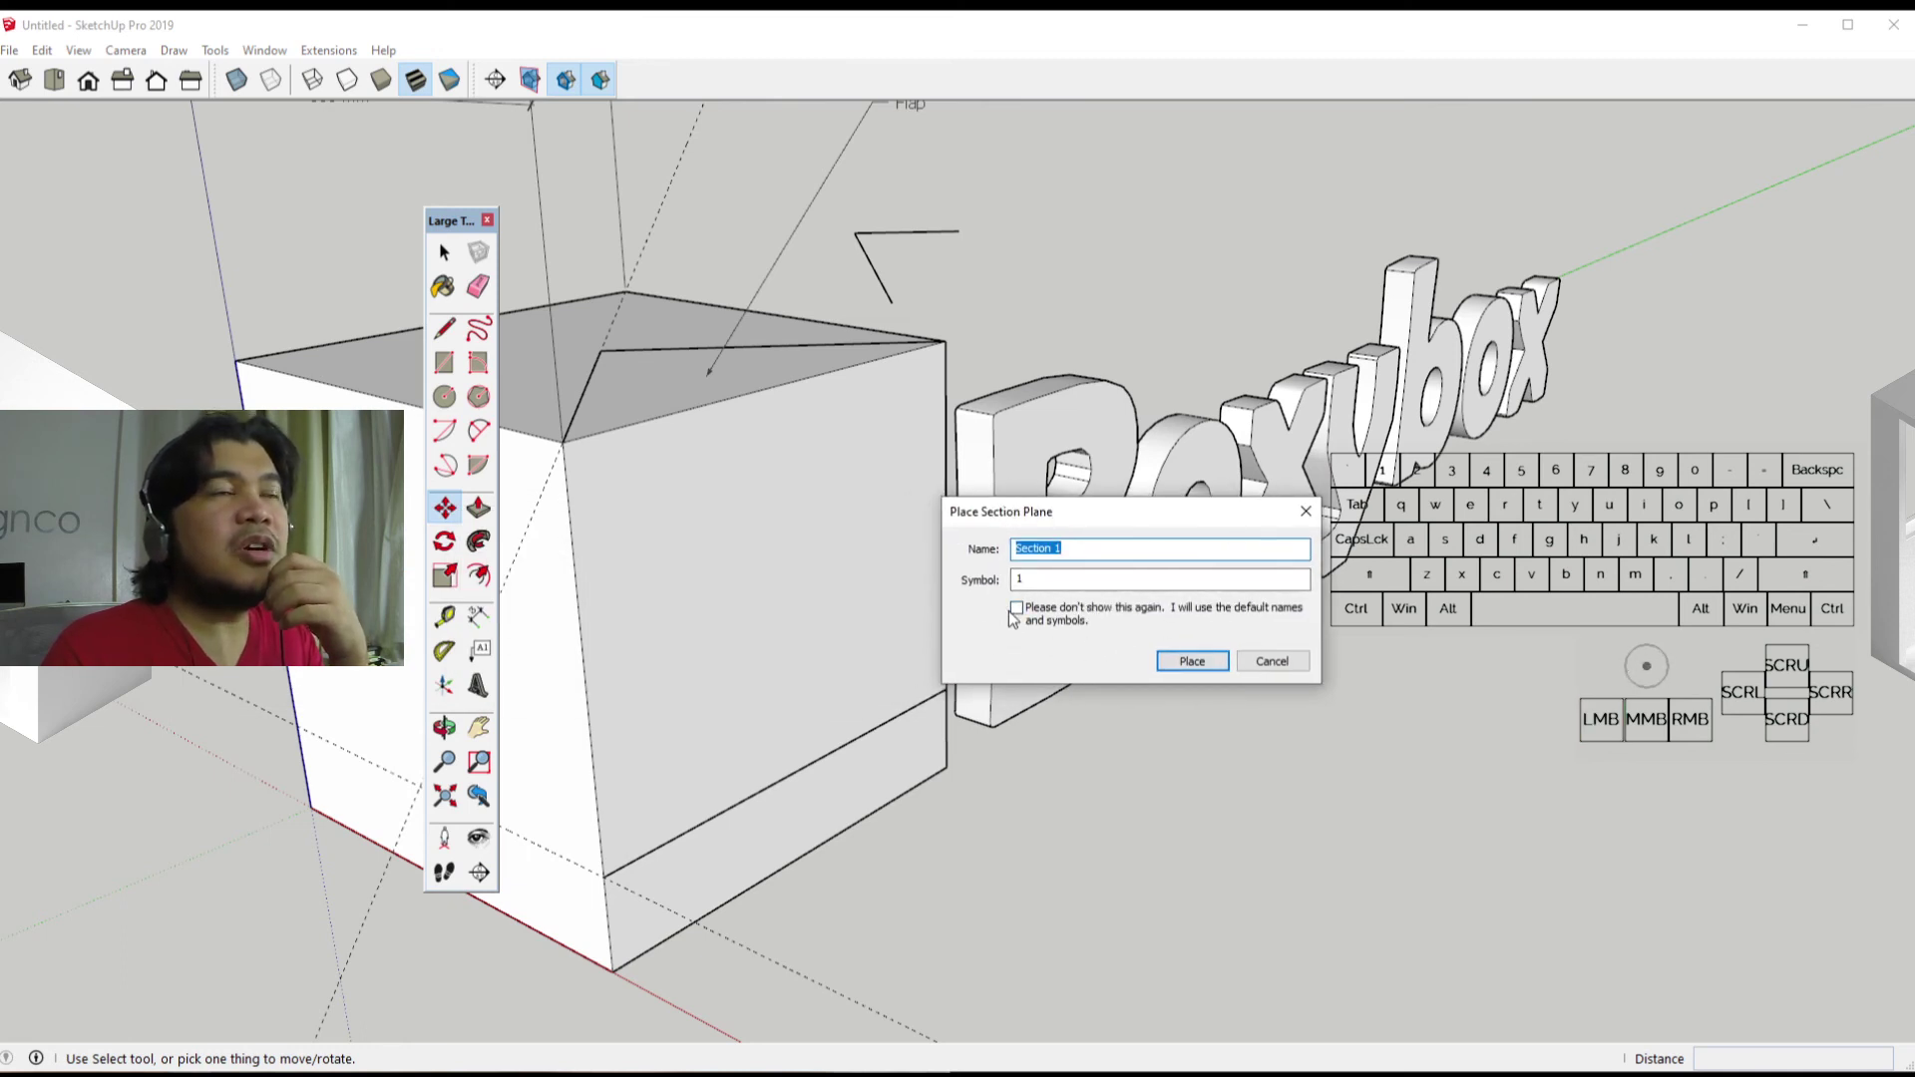
pyautogui.click(1191, 658)
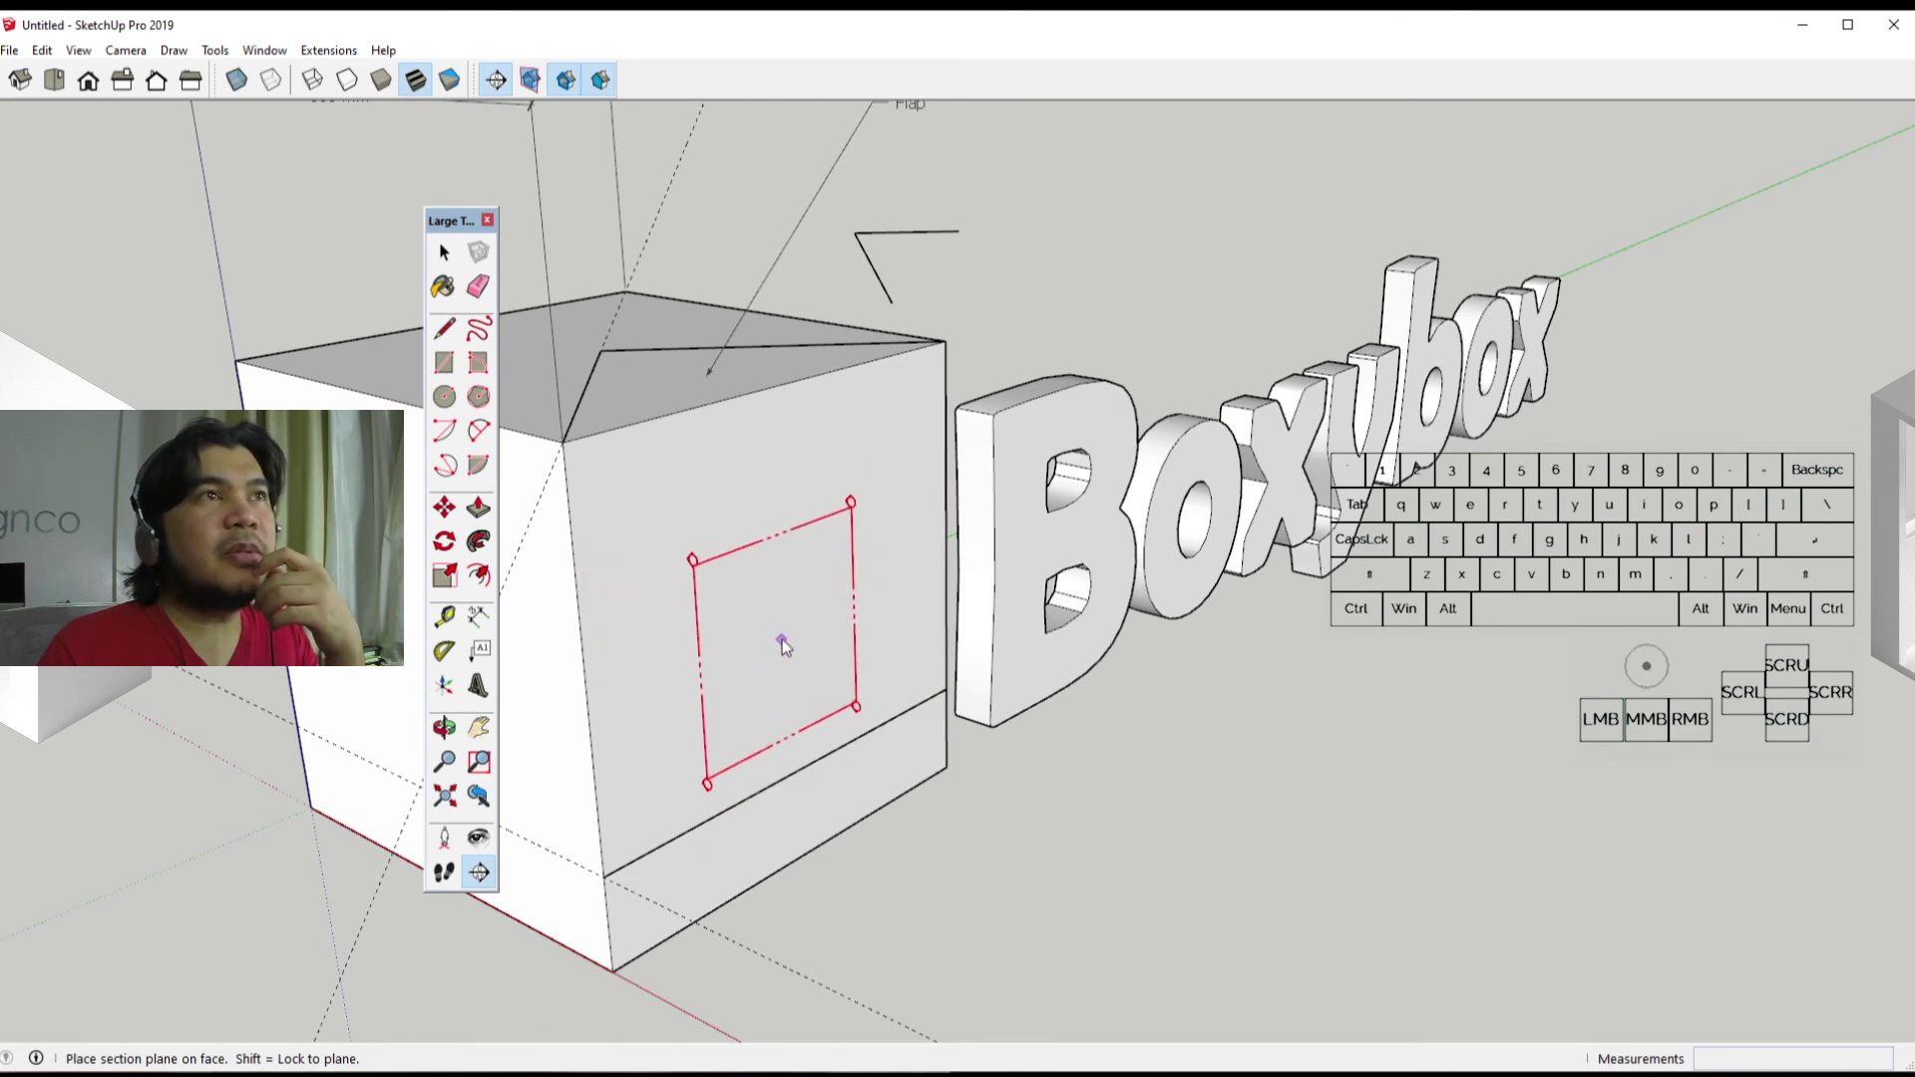
pyautogui.click(781, 636)
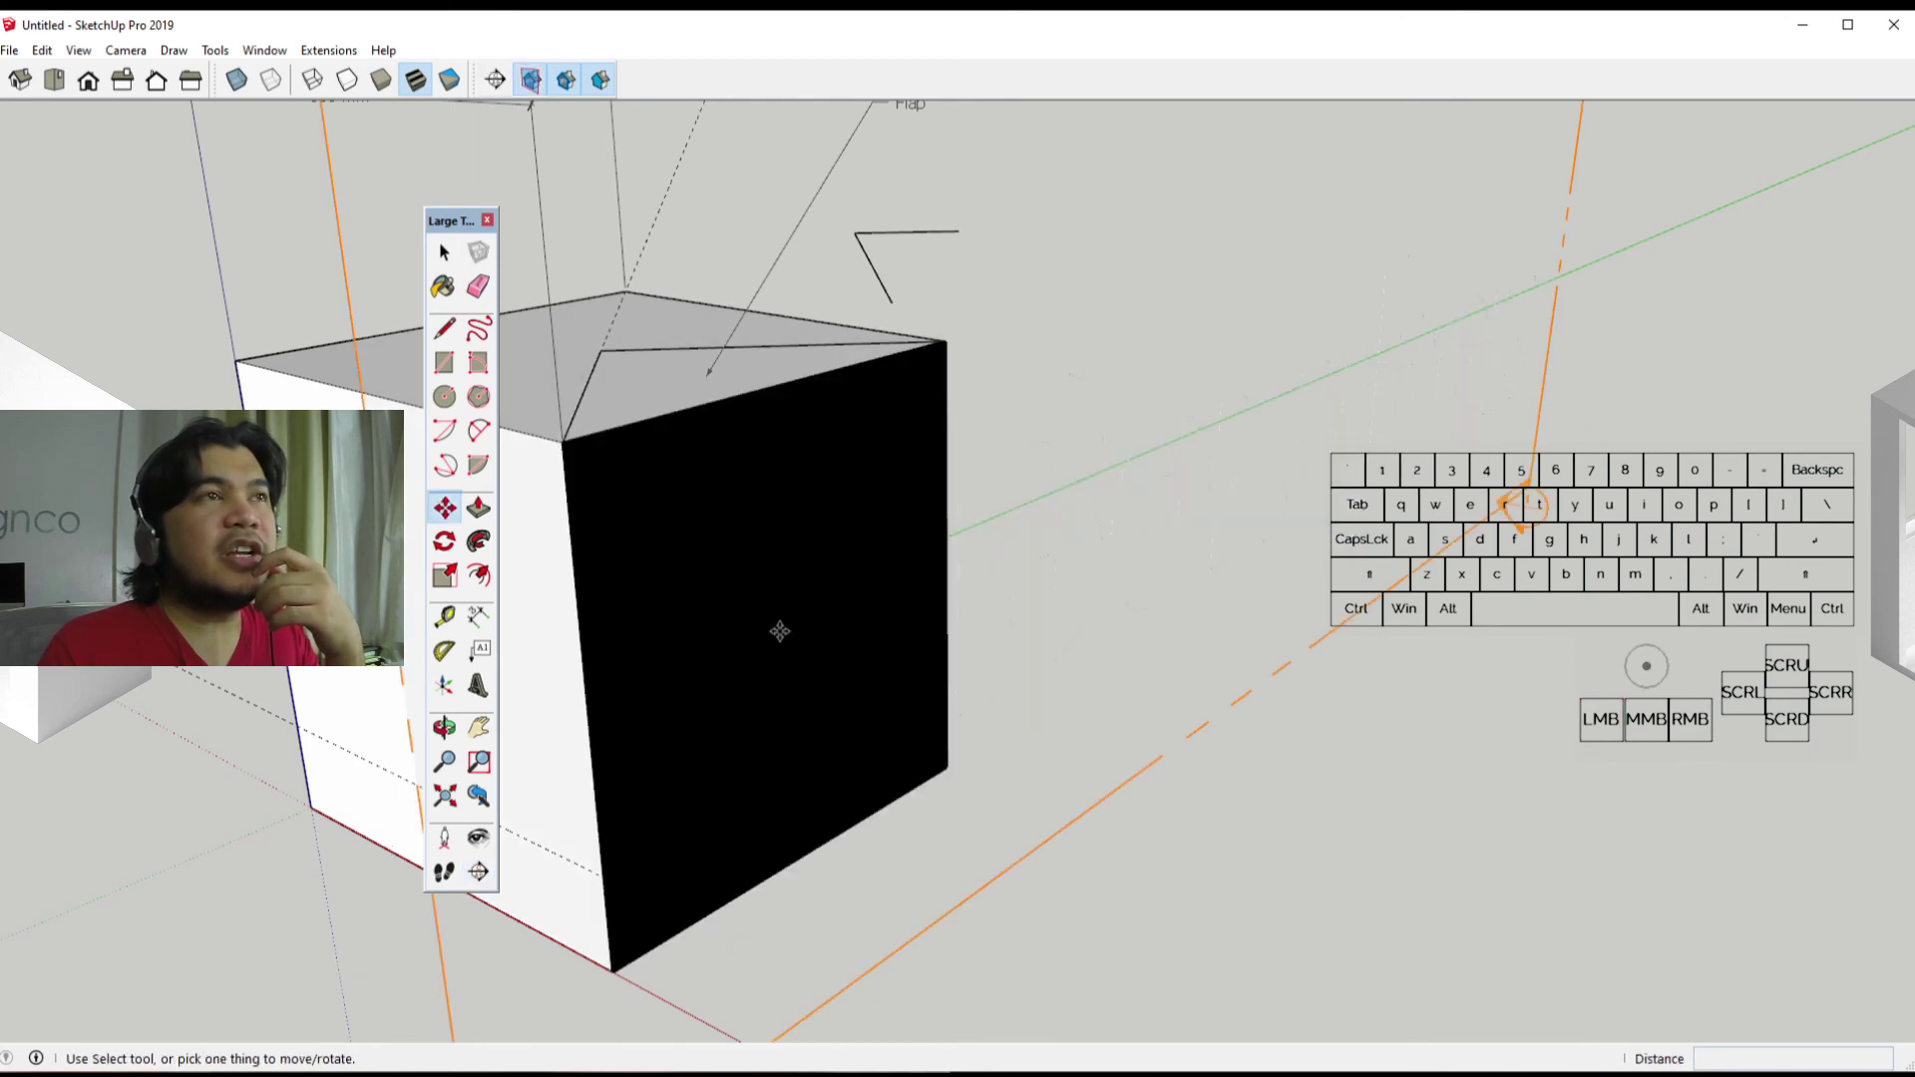
# Step: Move the section plane about 17 mm outward along the red axis so it cuts through the Boxybox text
pyautogui.scroll(-3, 1013, 744)
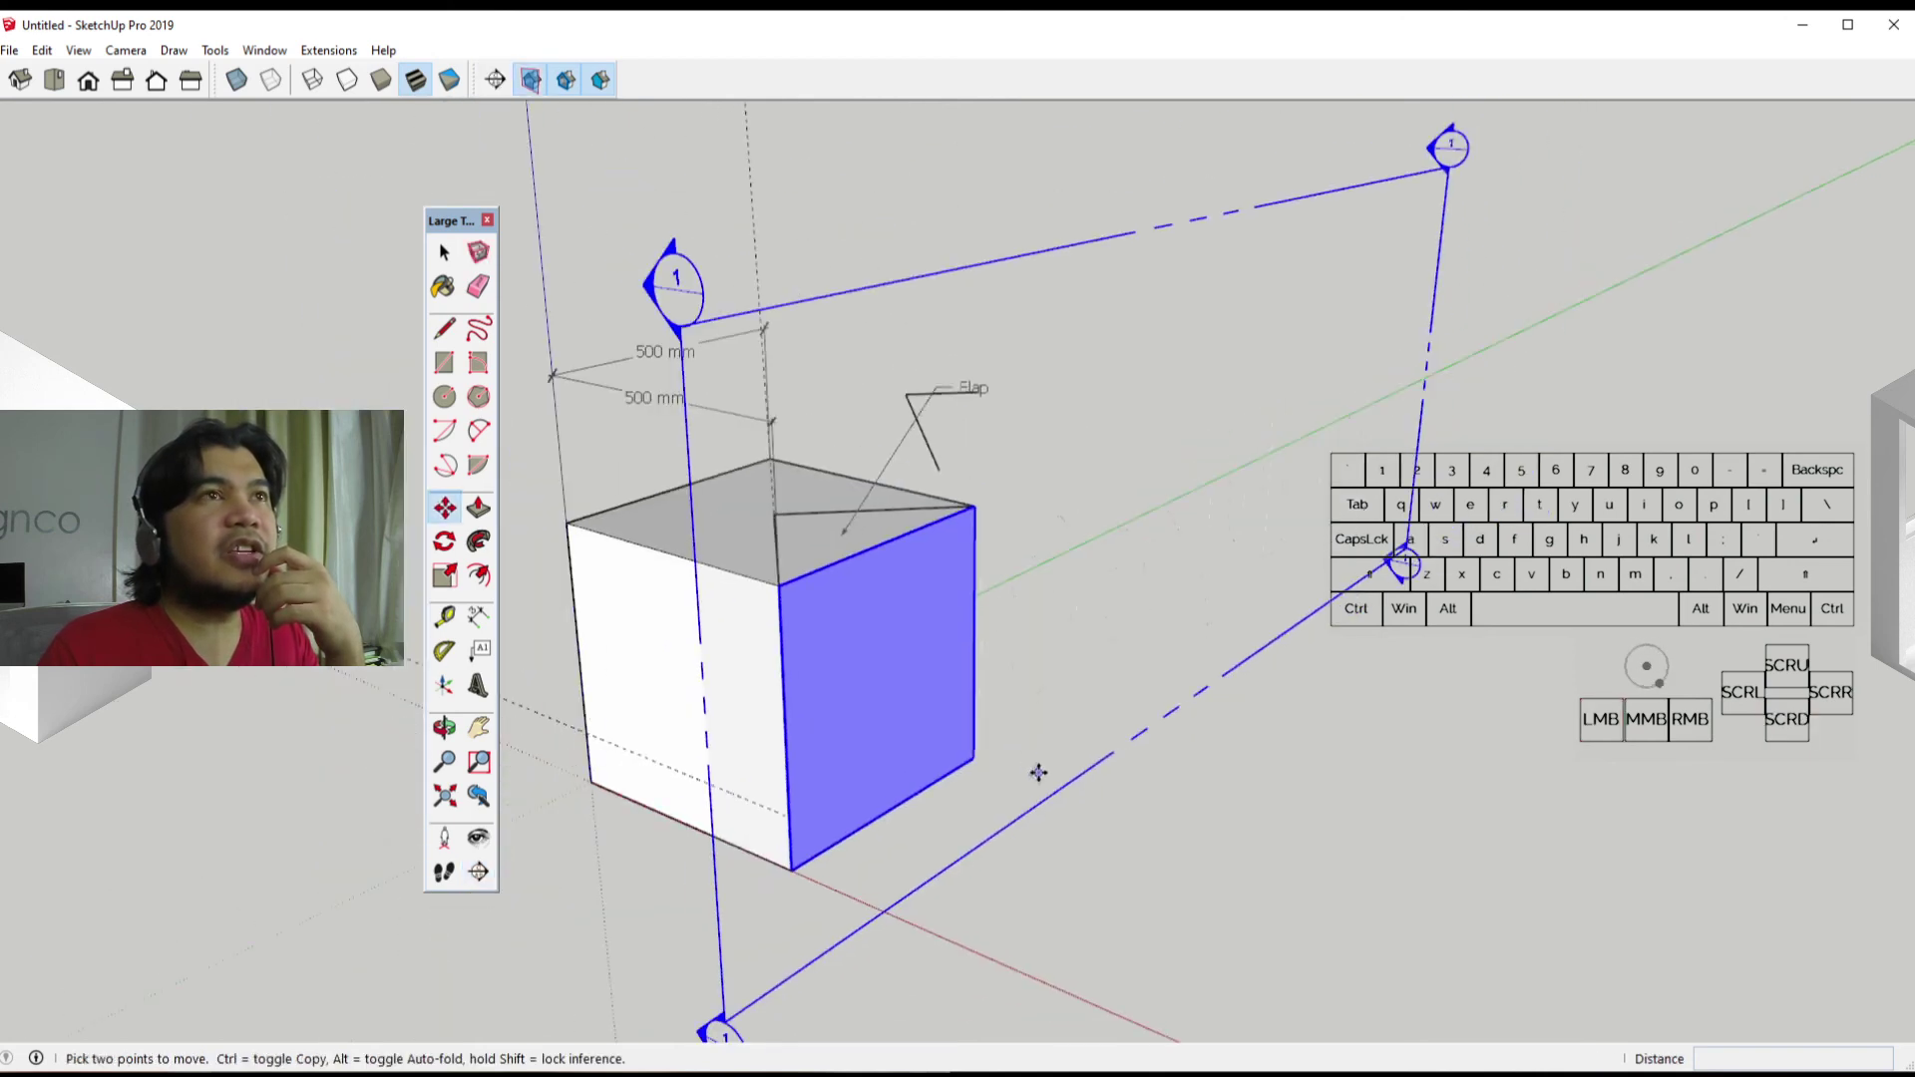
pyautogui.click(964, 862)
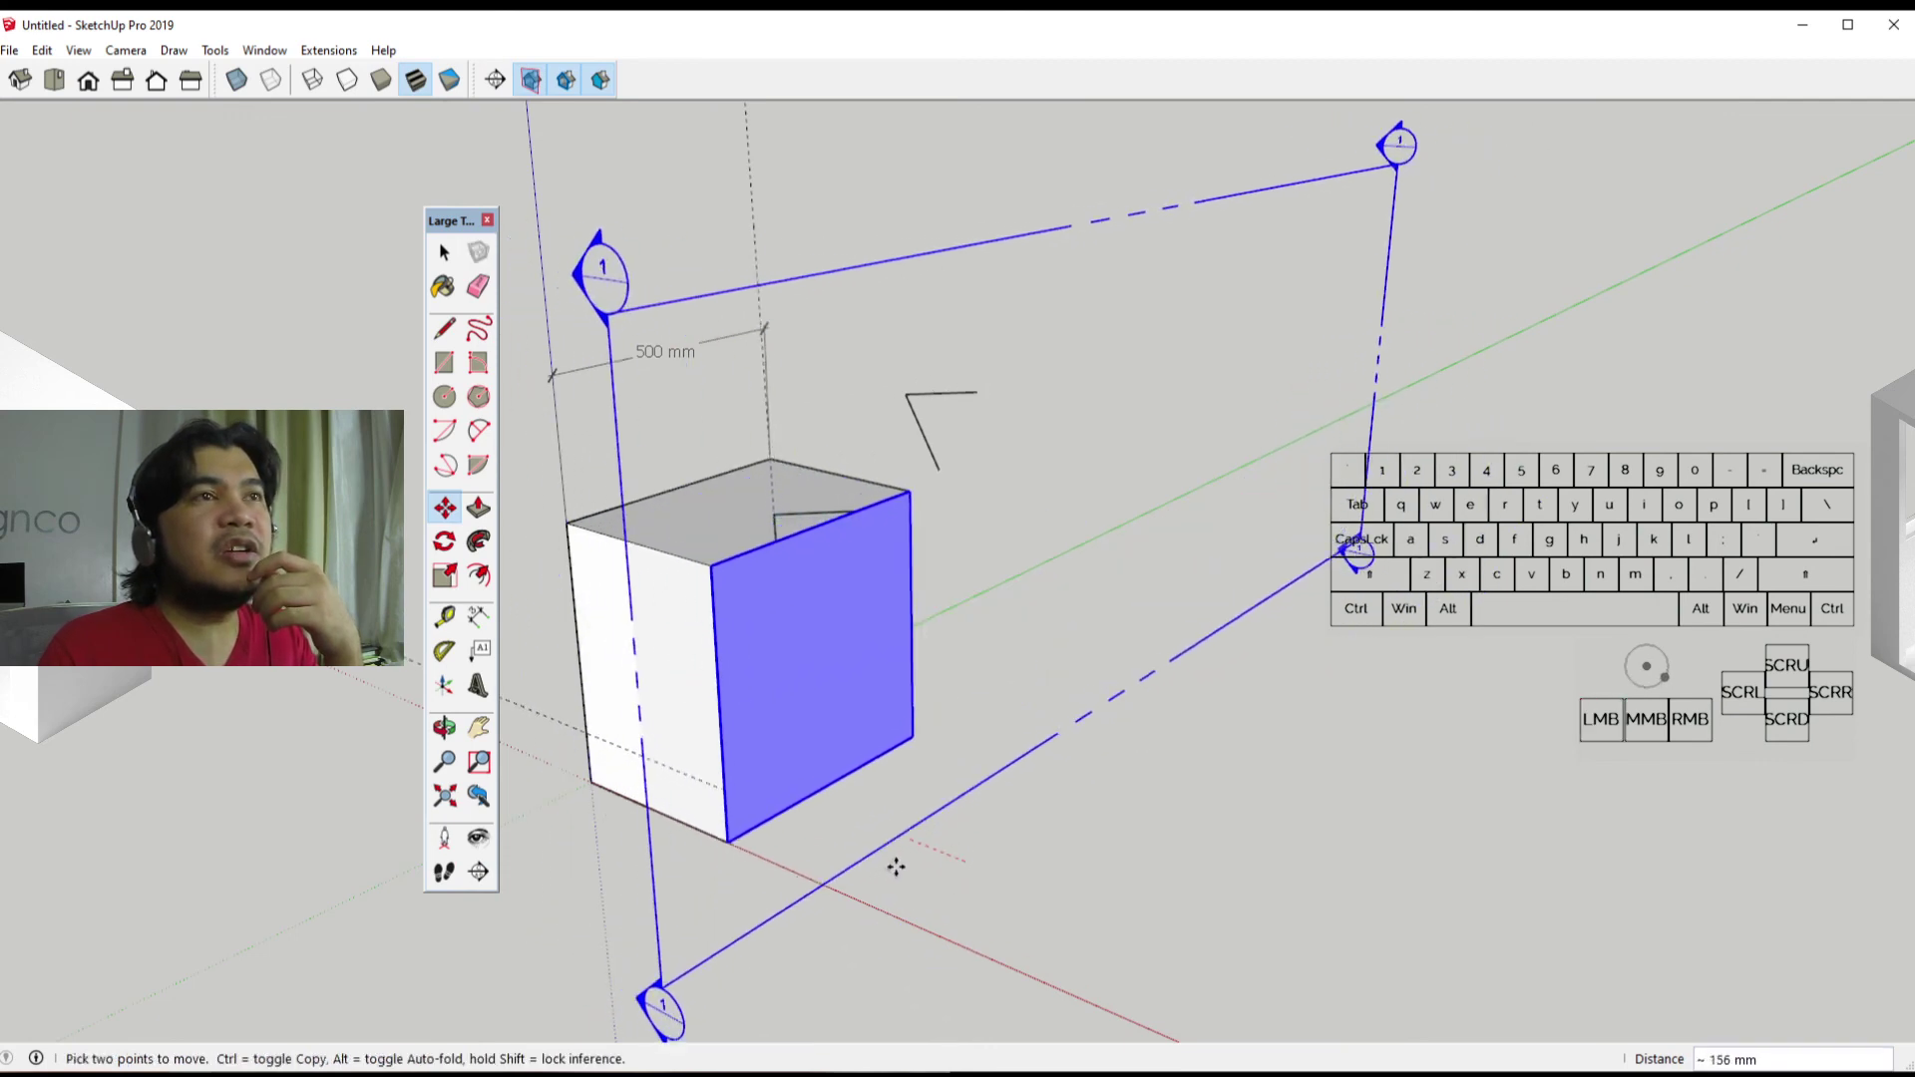
pyautogui.click(956, 909)
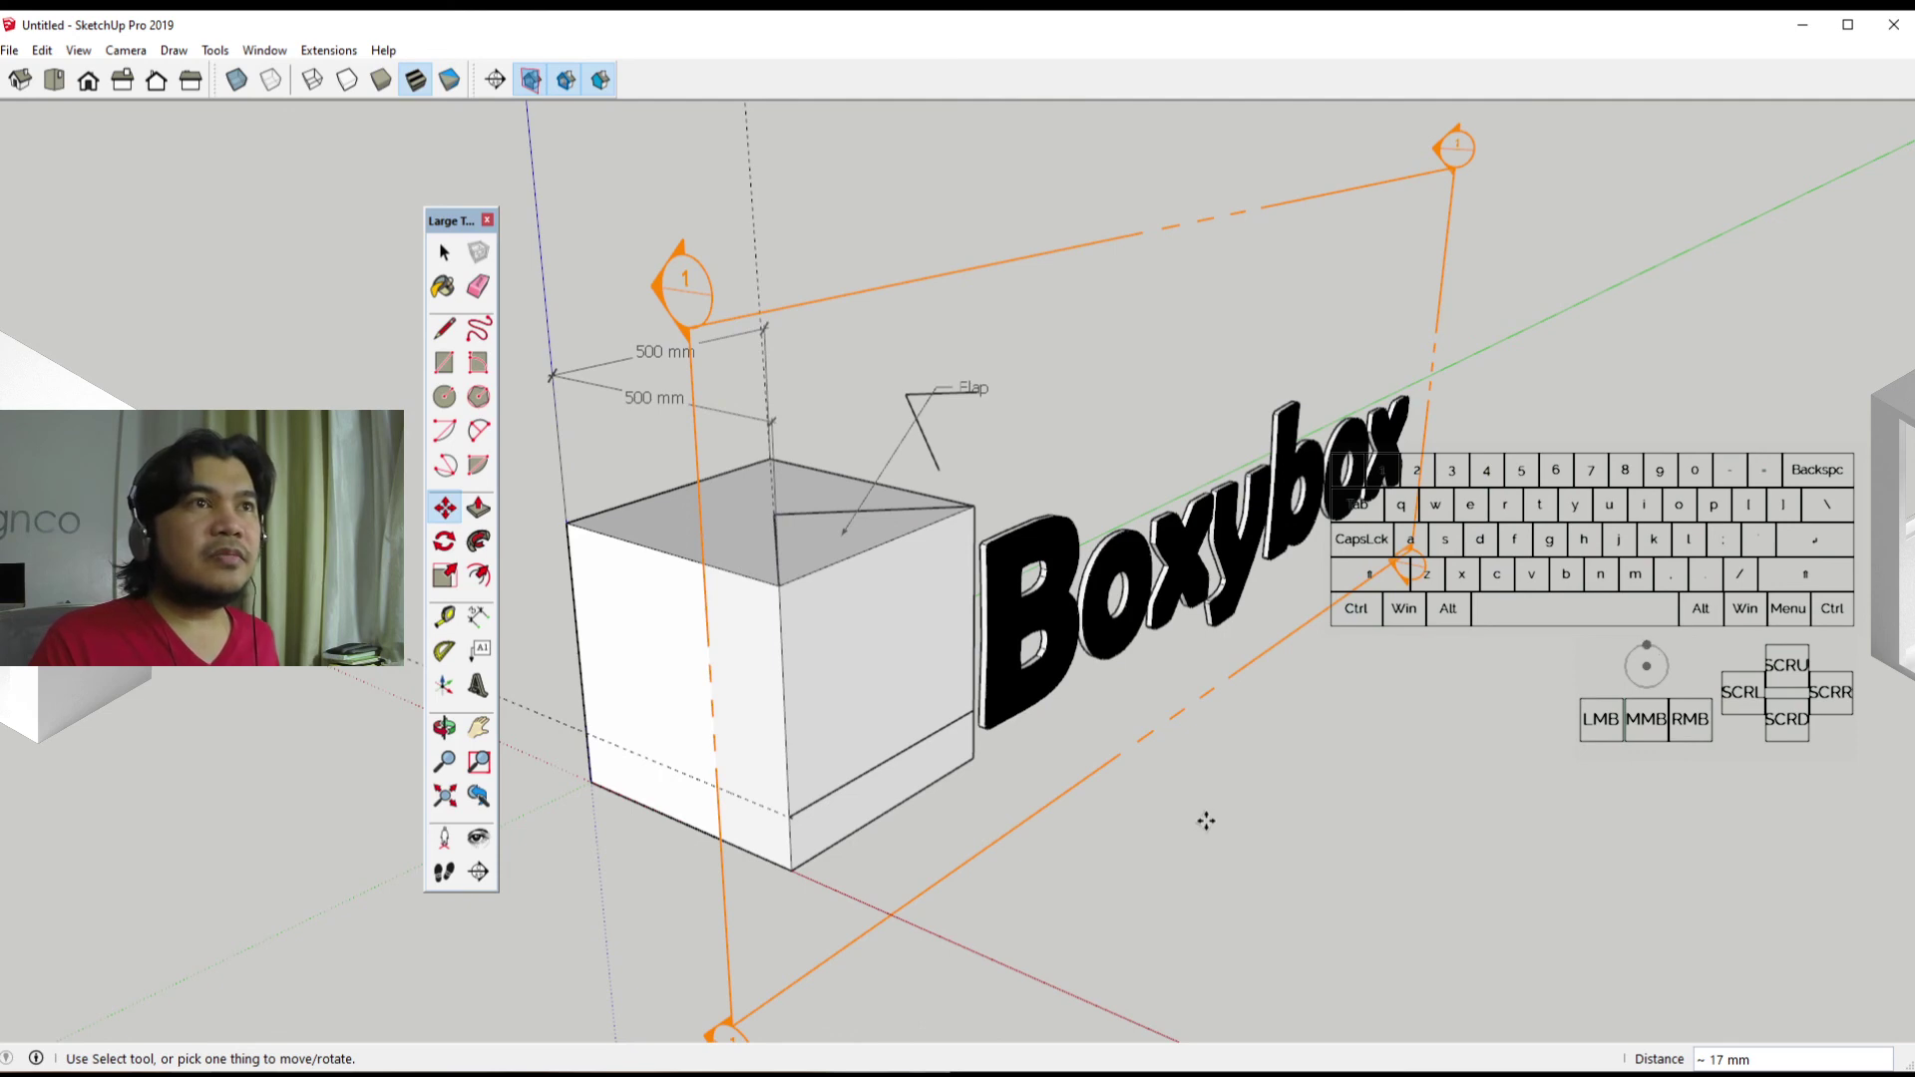
pyautogui.press('space')
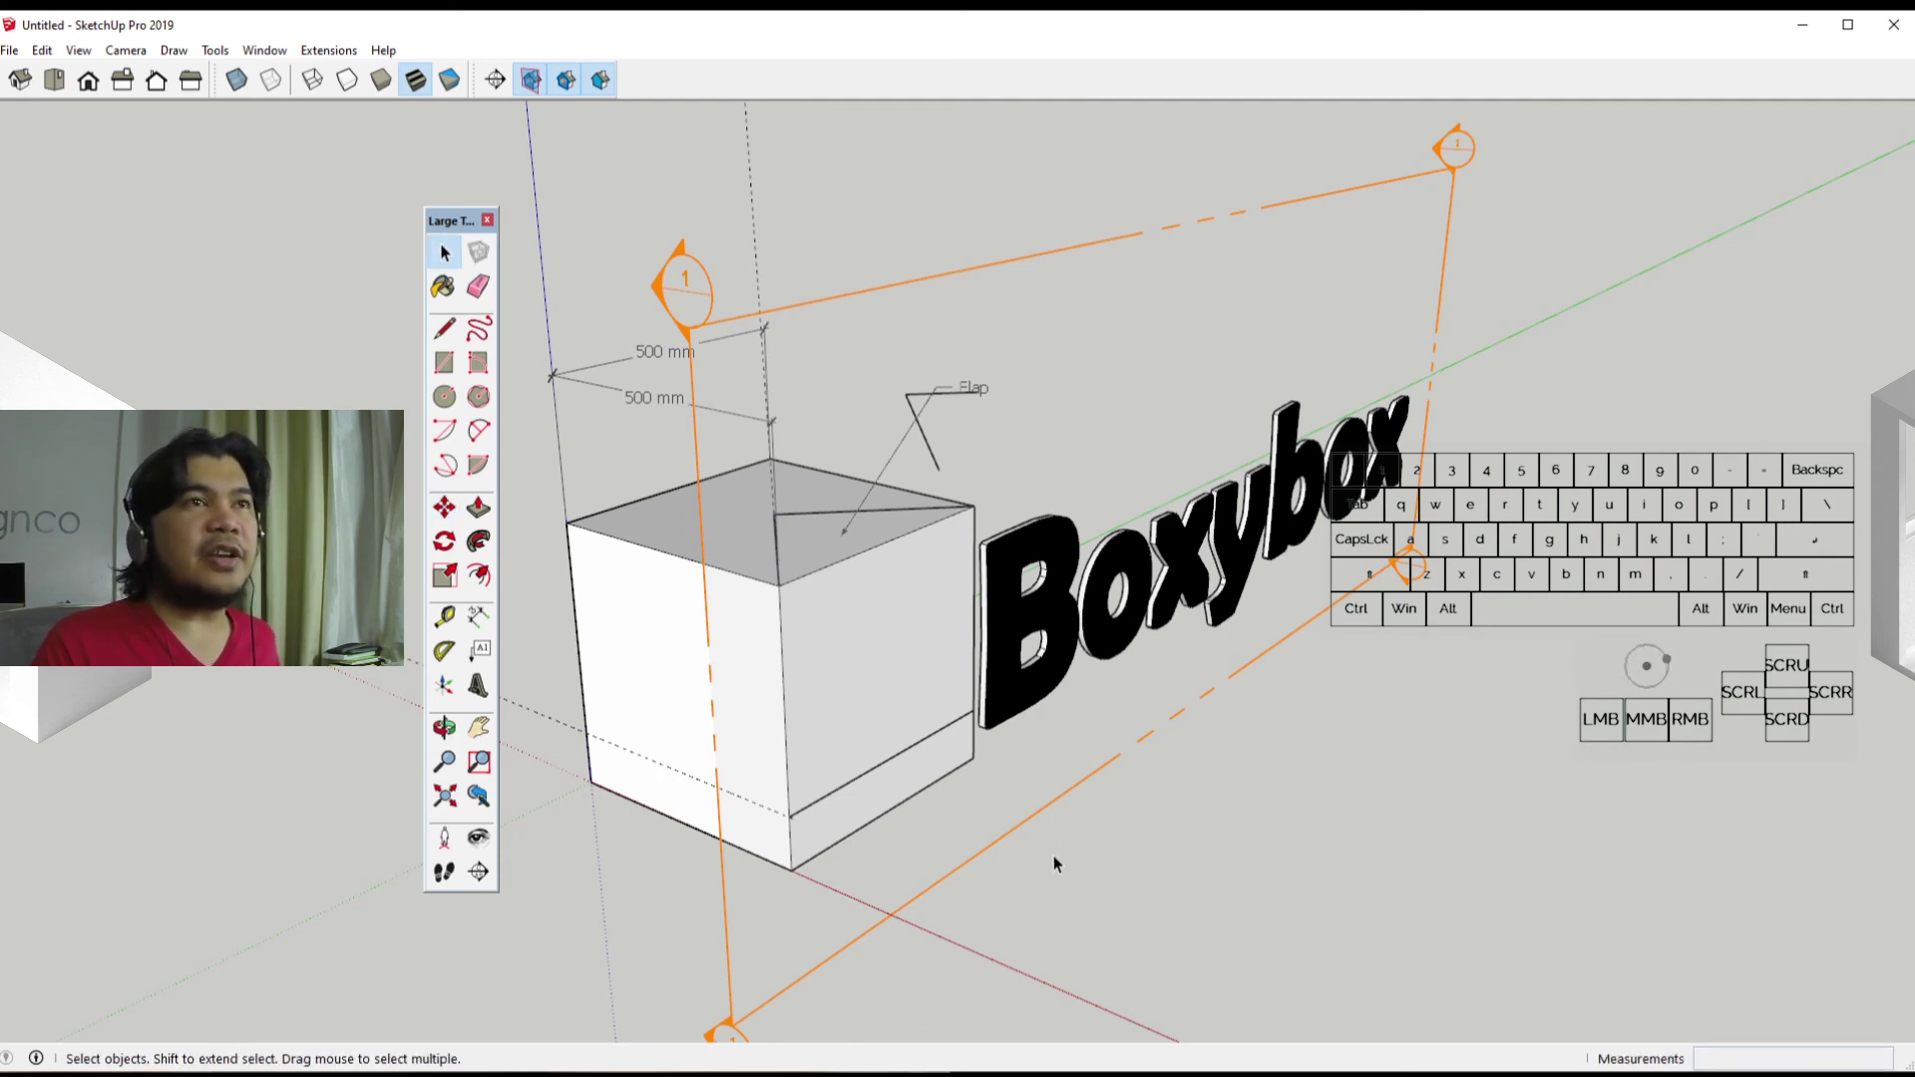
# Step: Inspect the cut text, and move the section plane about 65 mm further outward along the red axis, clear of the text
pyautogui.moveTo(1055, 864); pyautogui.dragTo(1549, 799, button='middle')
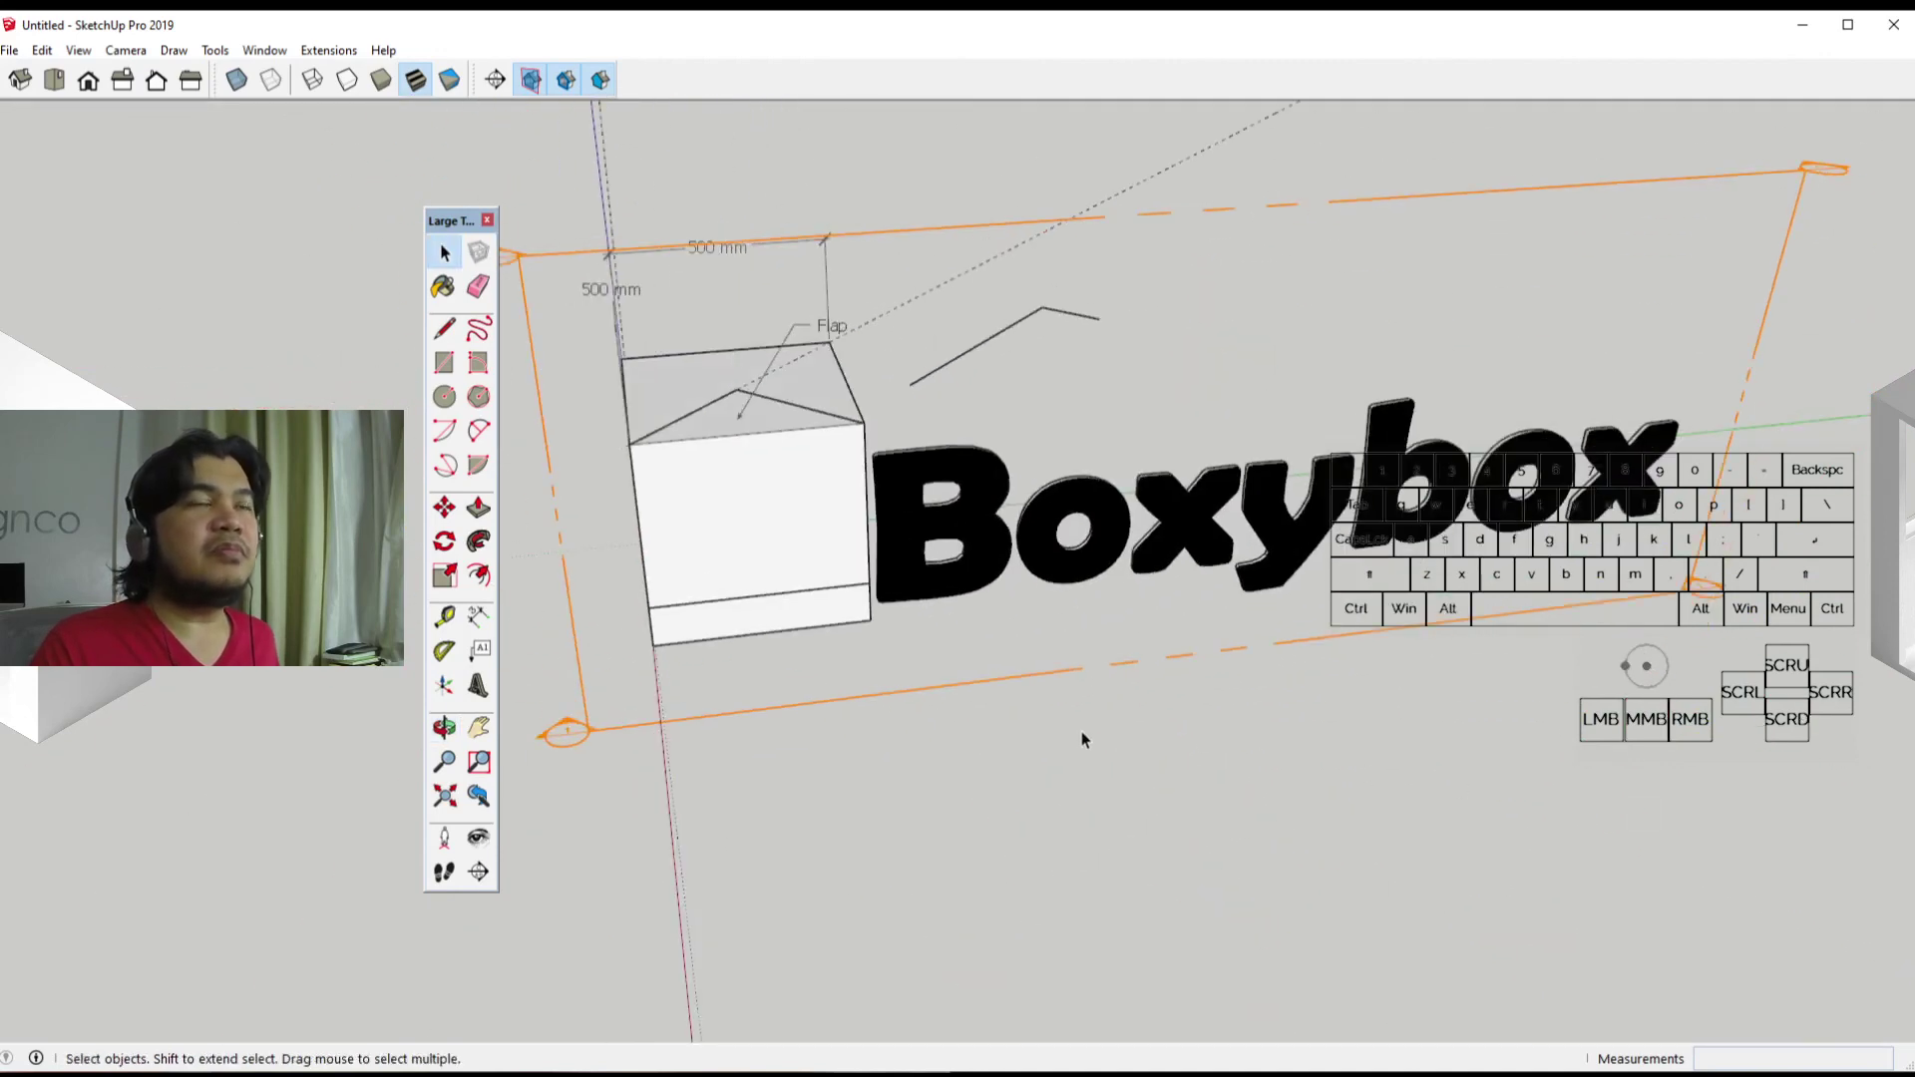
pyautogui.moveTo(1081, 738); pyautogui.dragTo(1291, 720, button='middle')
pyautogui.scroll(3, 791, 642)
pyautogui.moveTo(790, 642); pyautogui.dragTo(912, 706, button='middle')
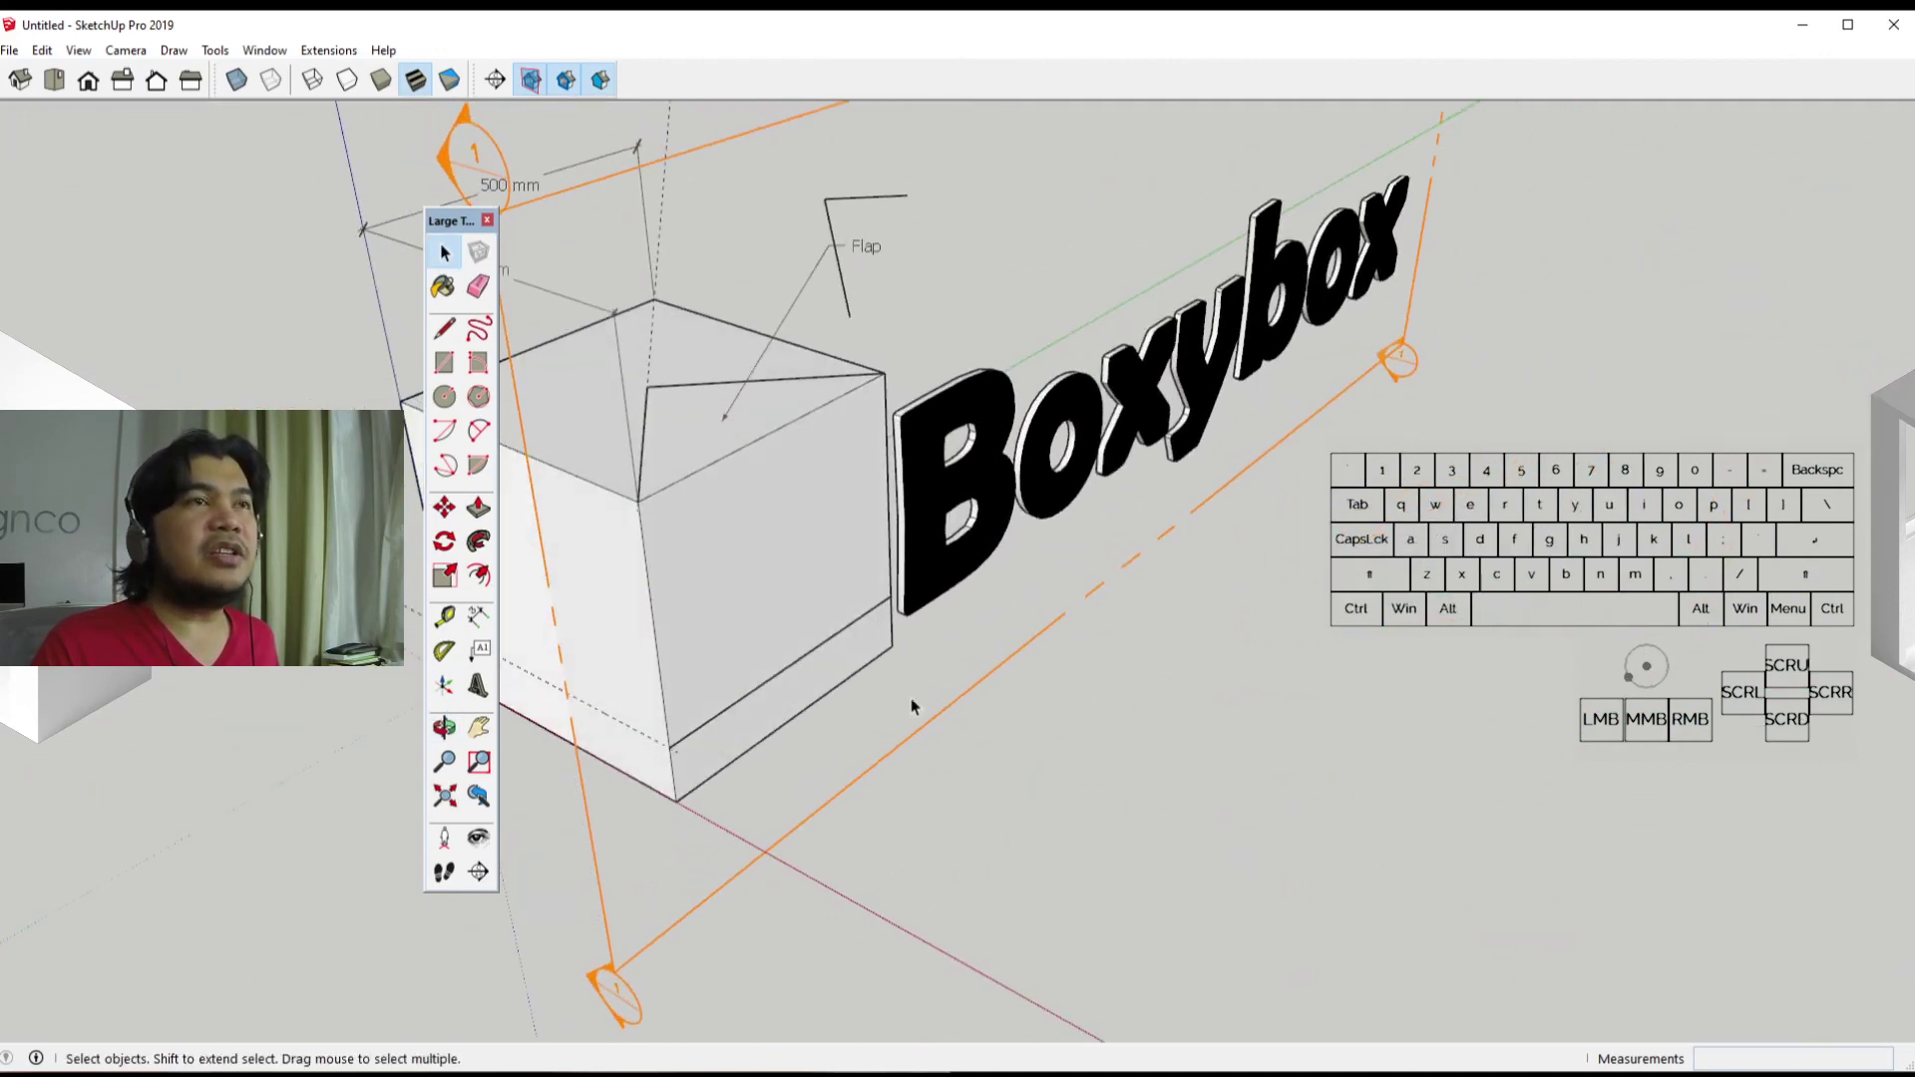
pyautogui.click(912, 752)
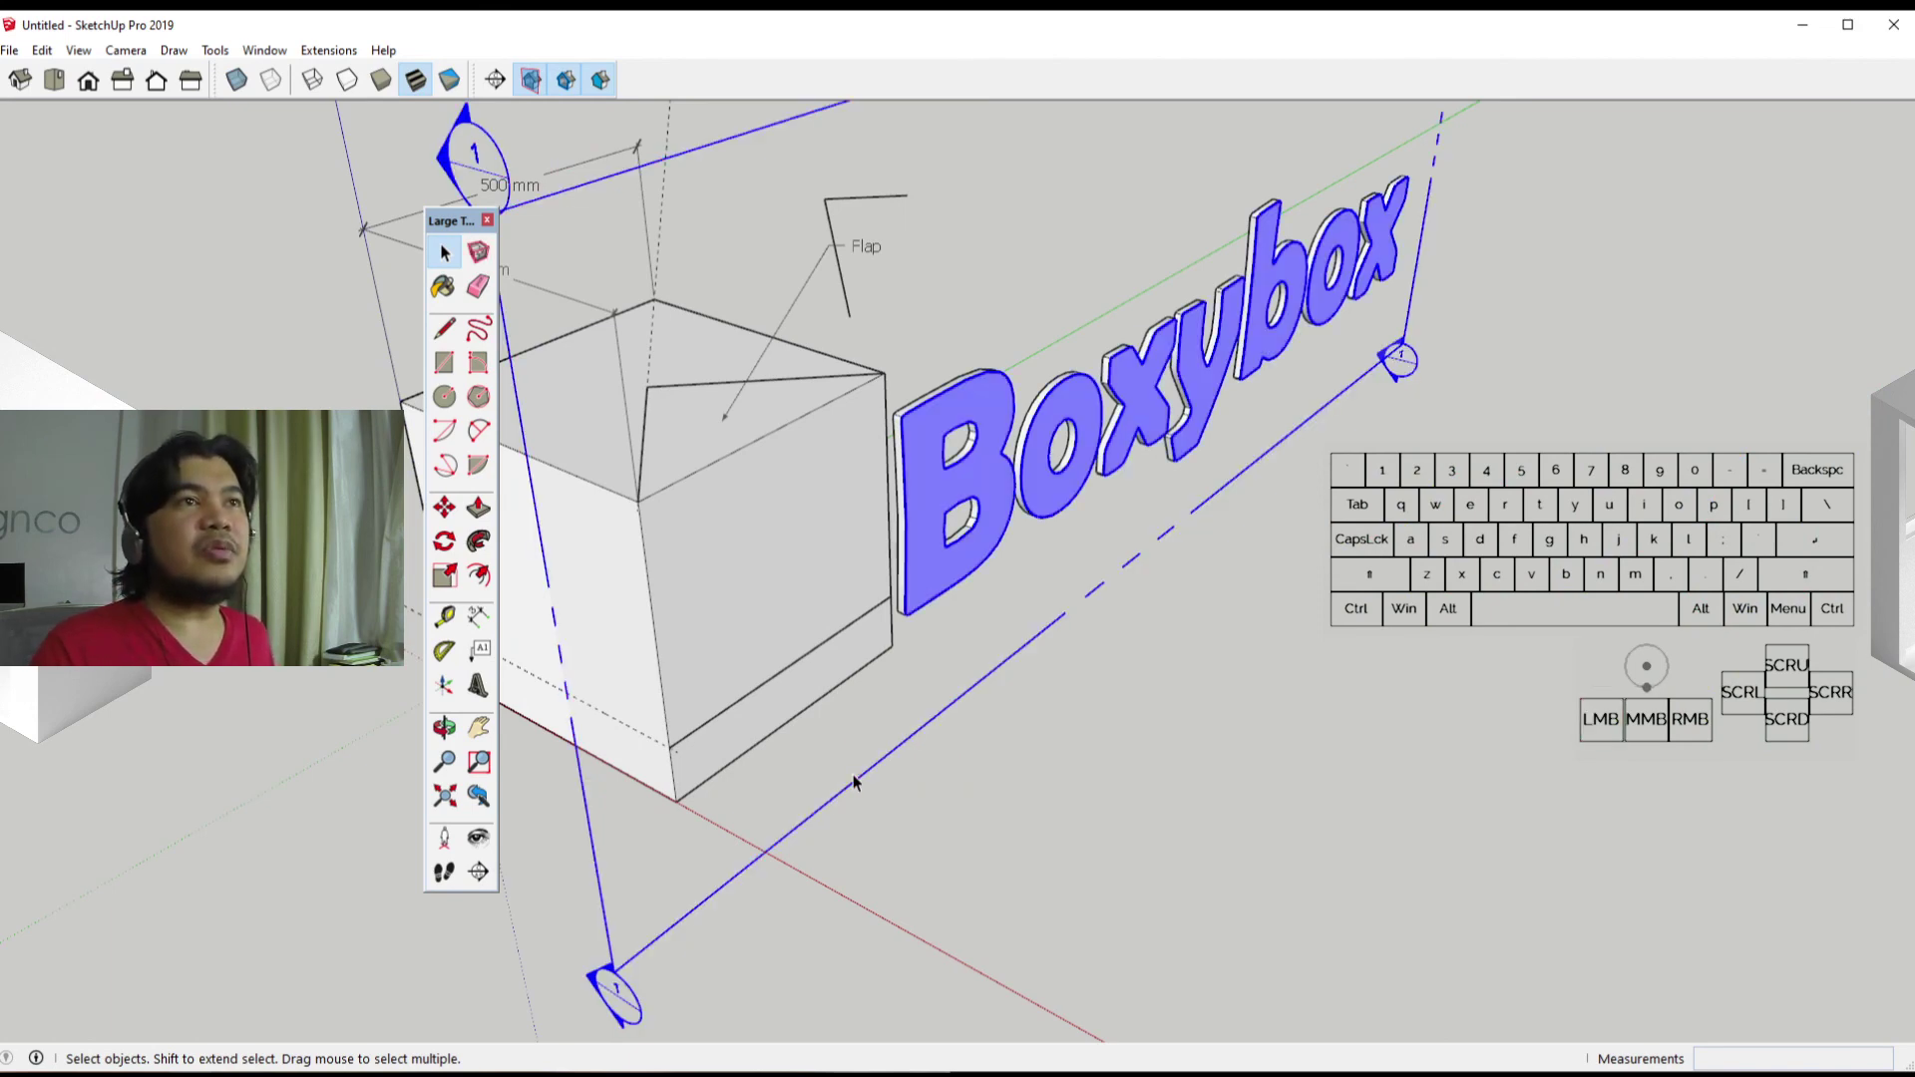
pyautogui.scroll(-1, 920, 828)
pyautogui.press('m')
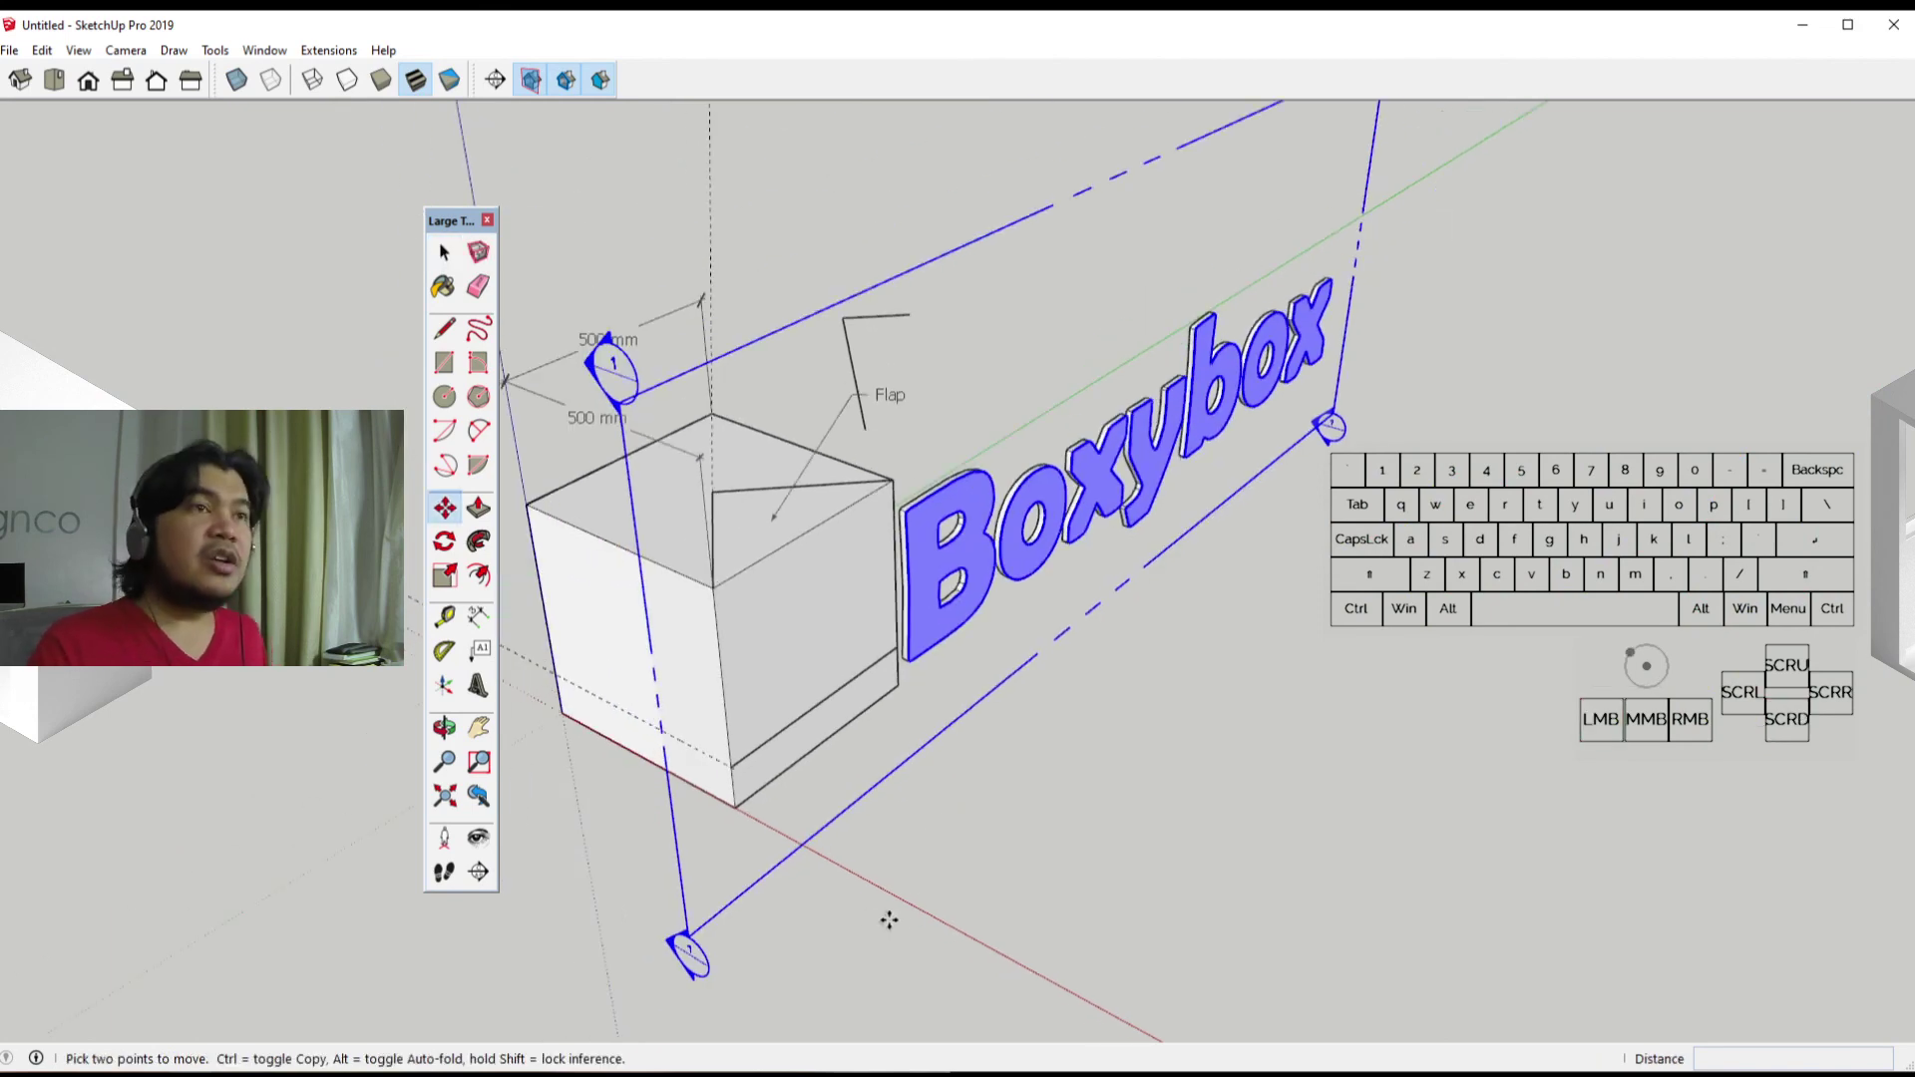
pyautogui.click(808, 920)
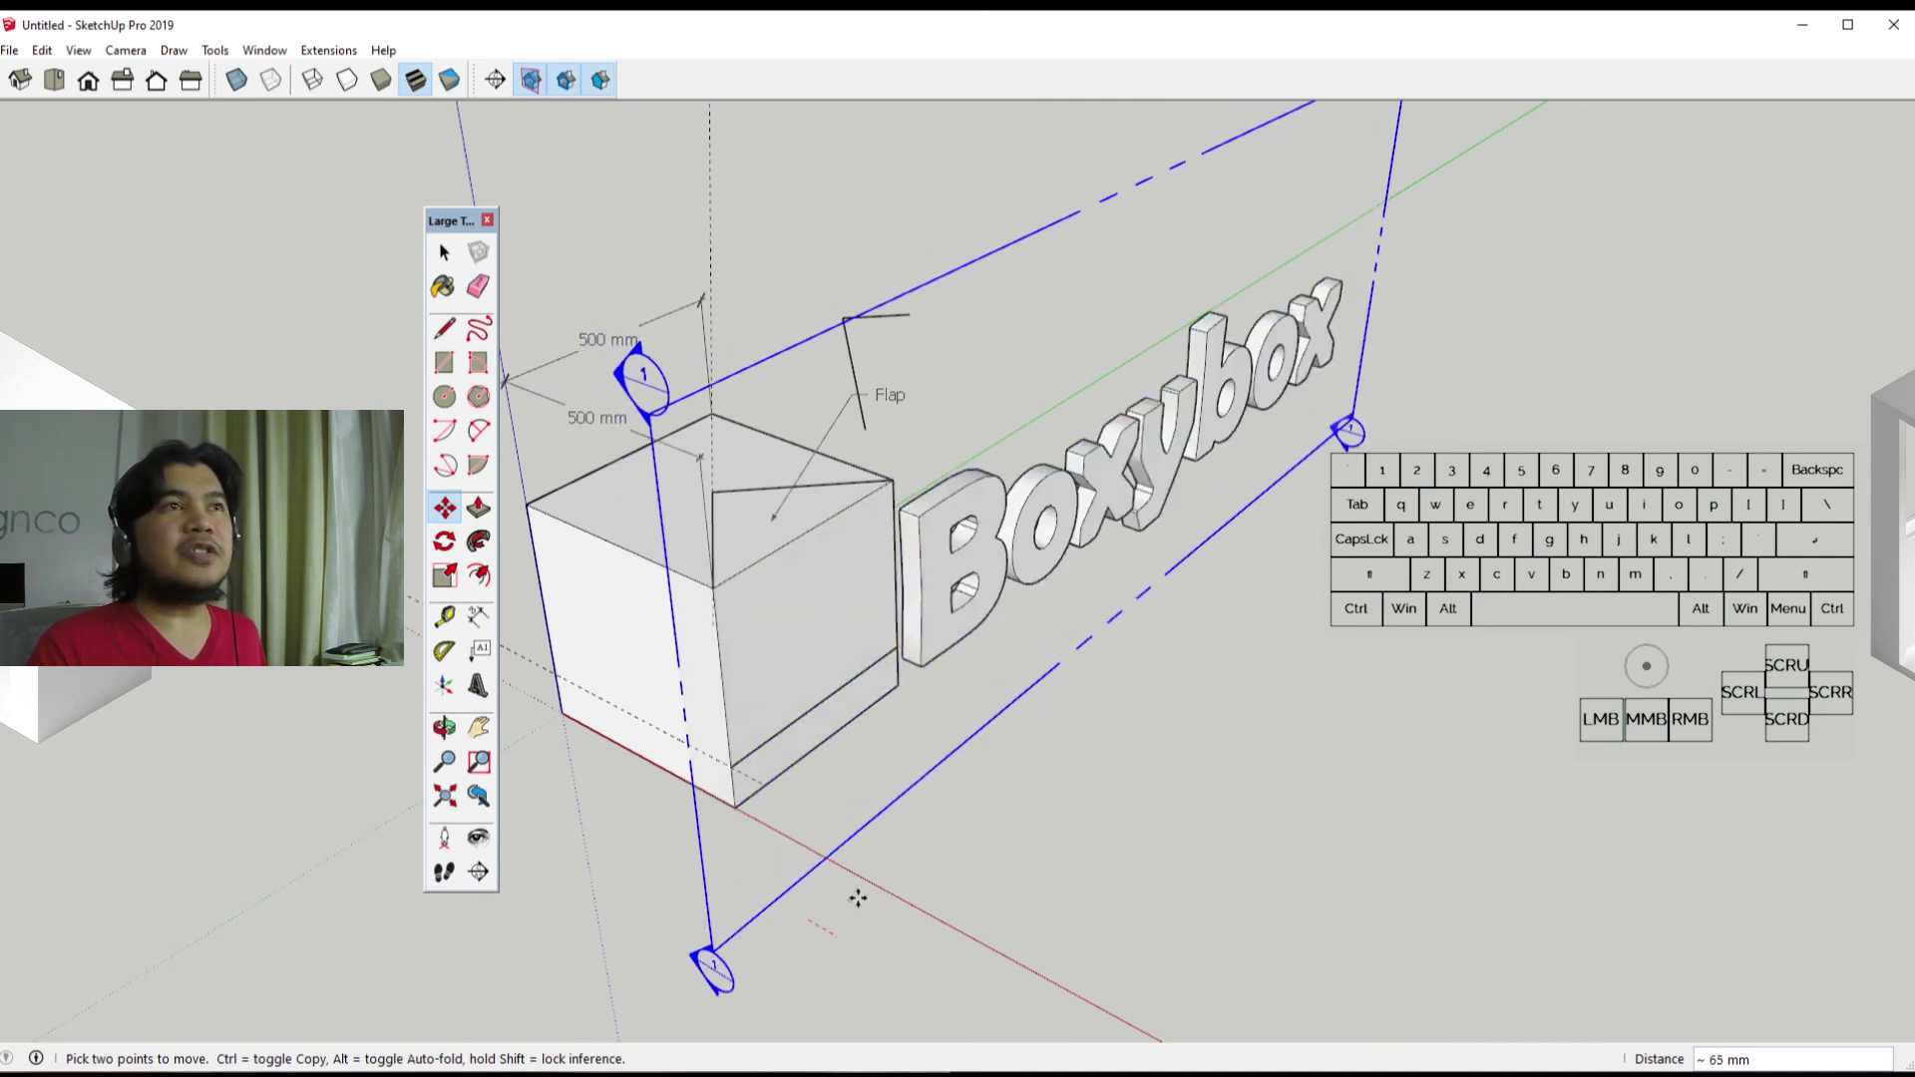
pyautogui.click(856, 897)
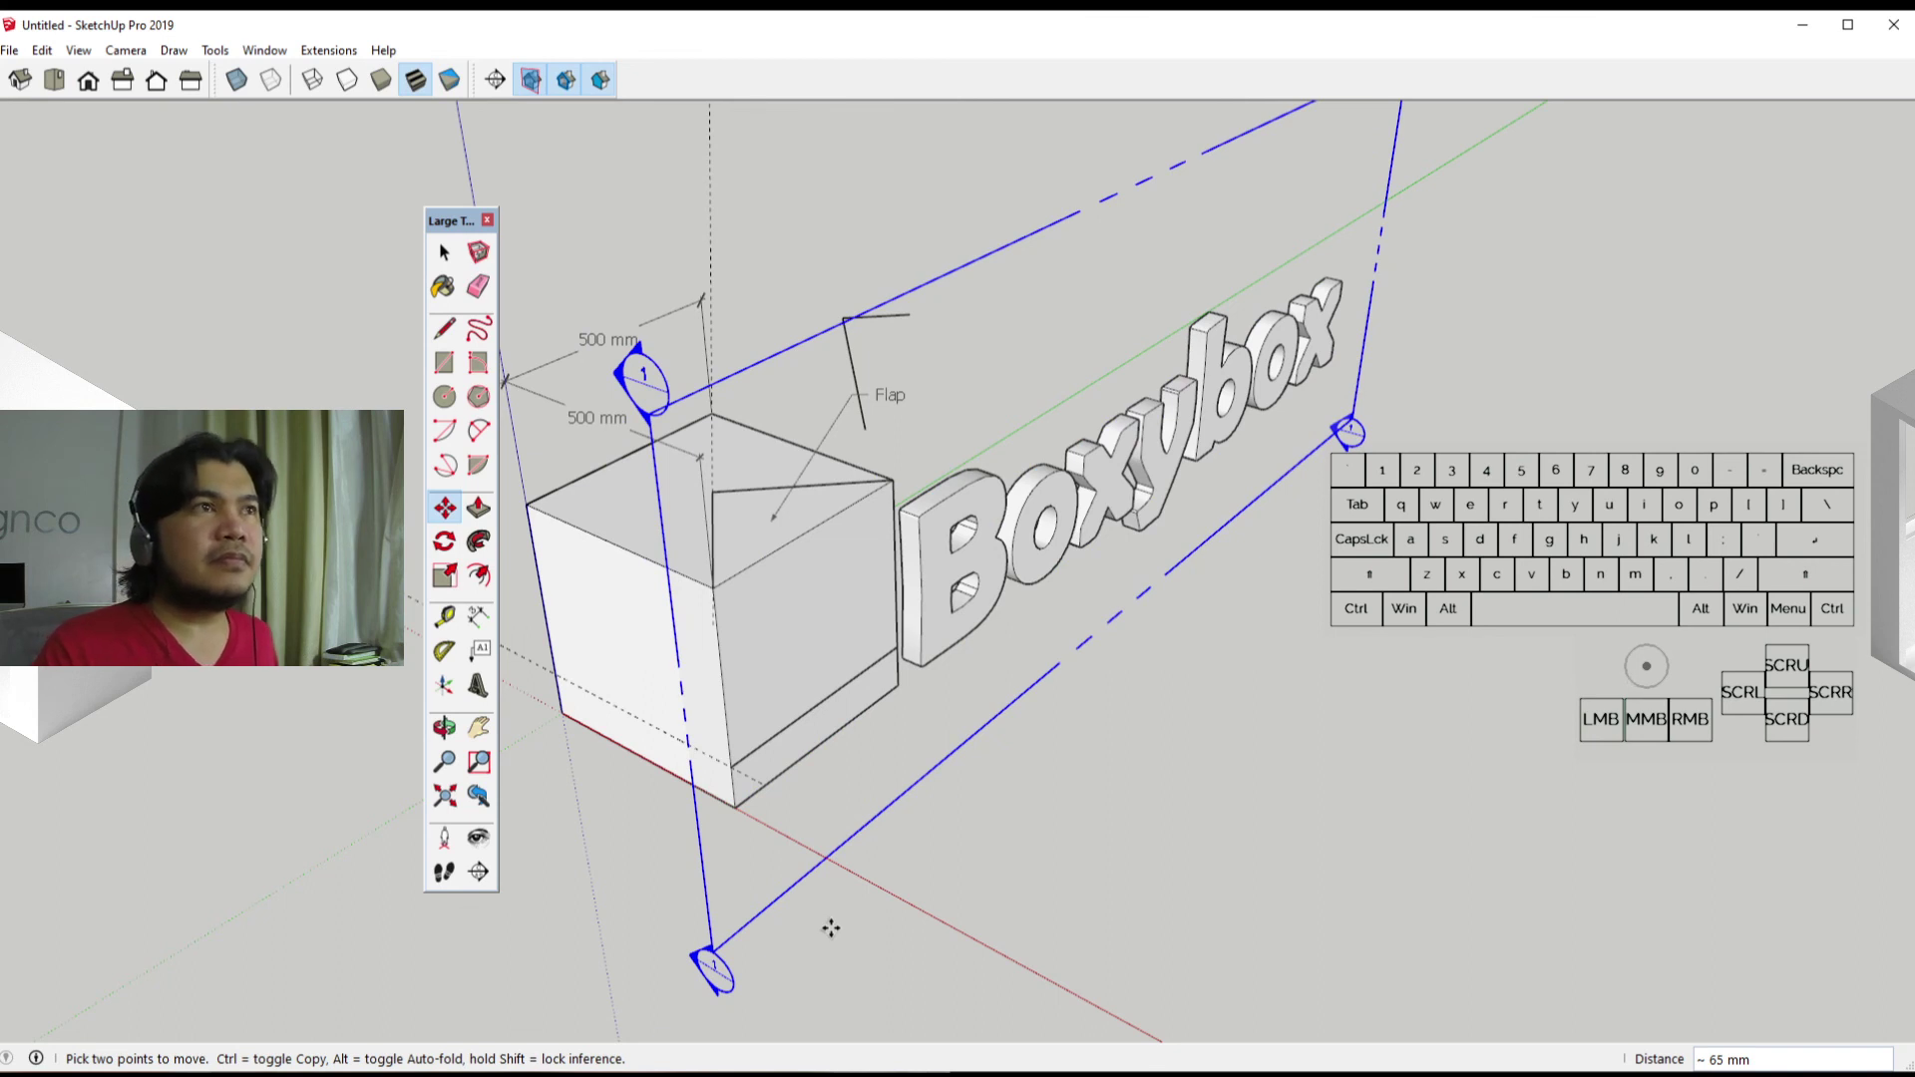